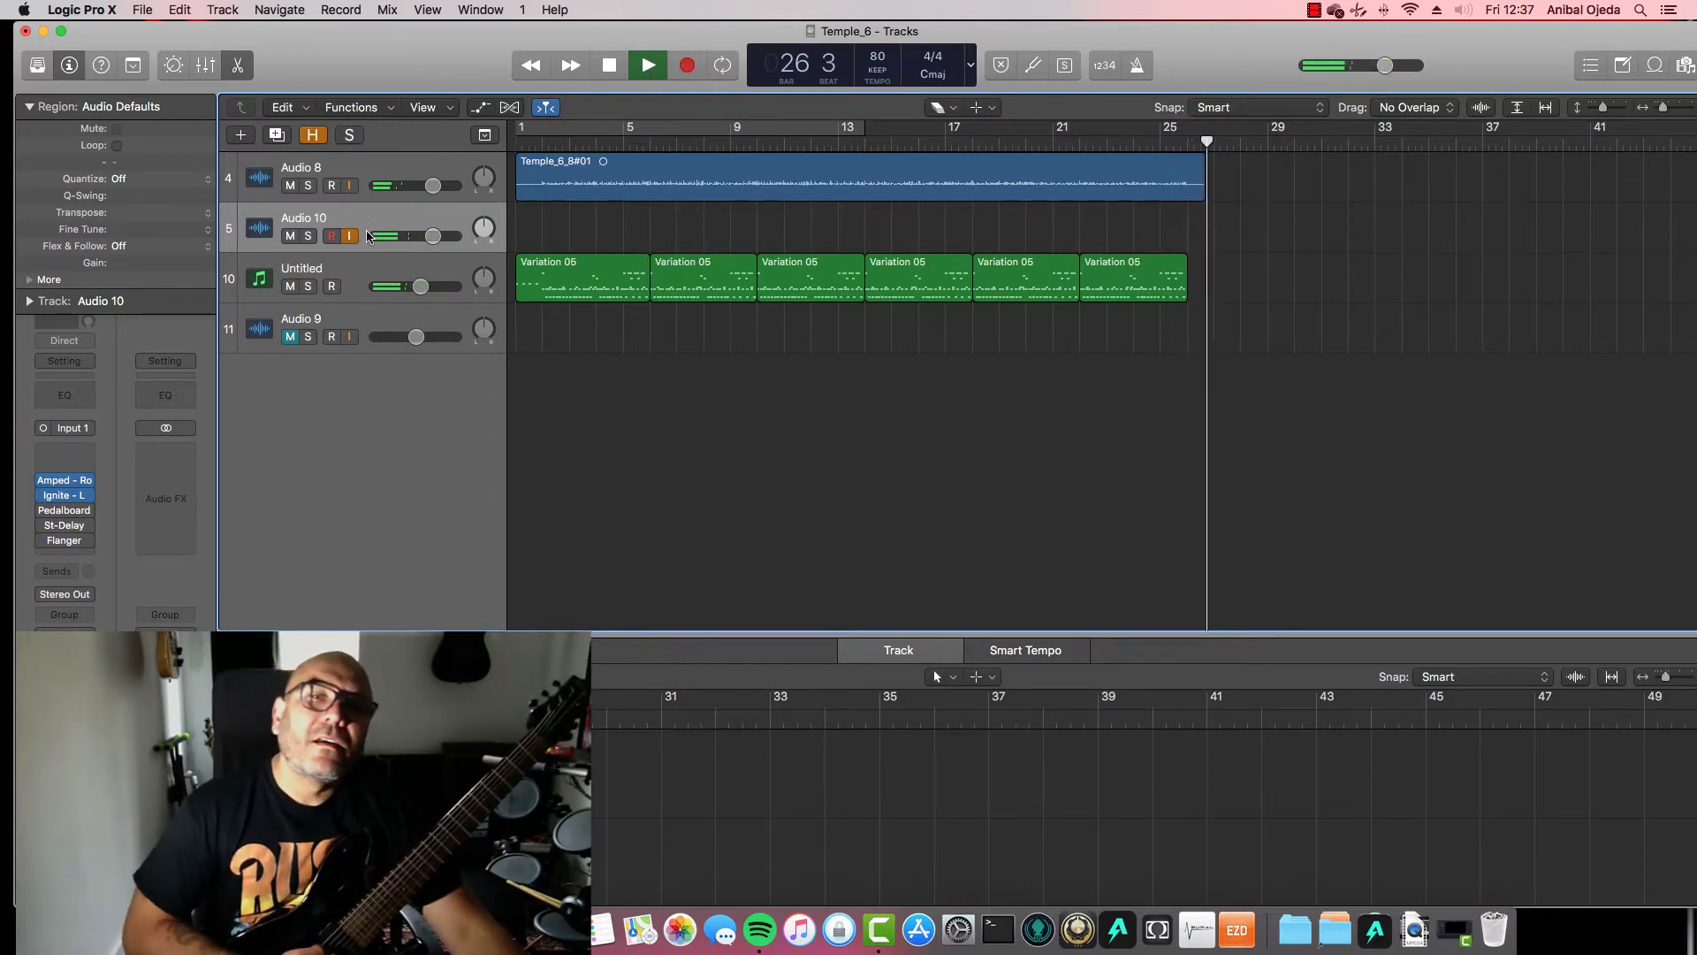
# Turn off input monitoring on the Audio 10 guitar track while the song plays
pyautogui.click(350, 236)
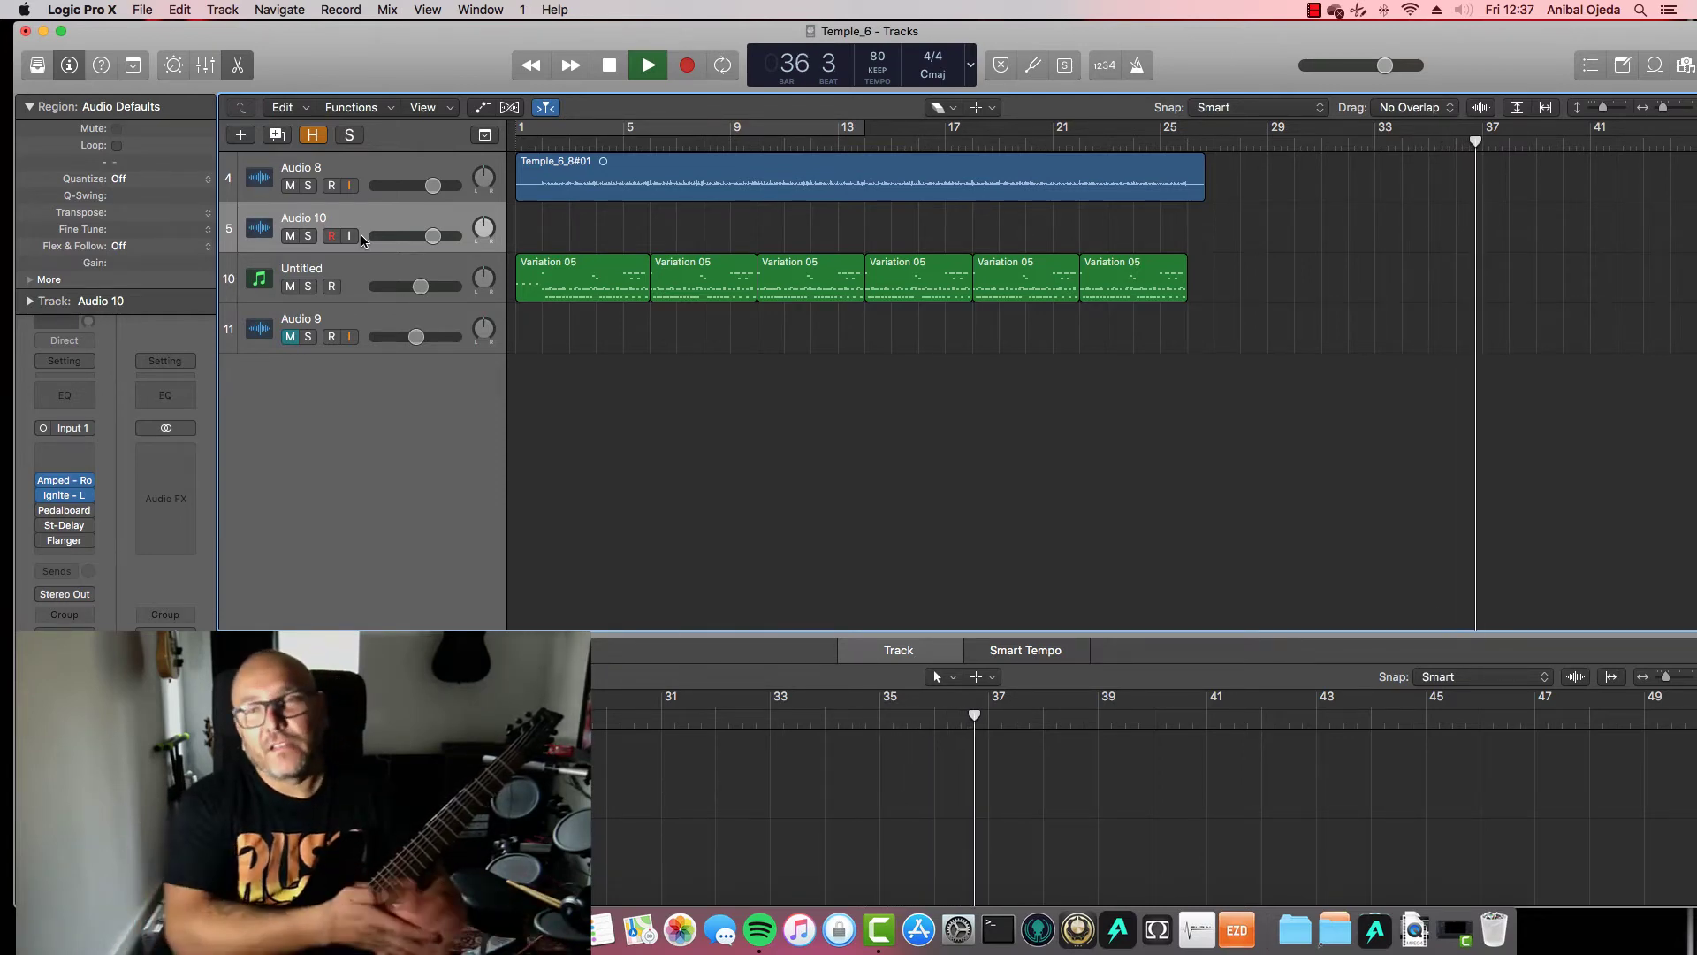
# Stop playback and return the playhead to bar 1
pyautogui.click(609, 67)
pyautogui.click(609, 68)
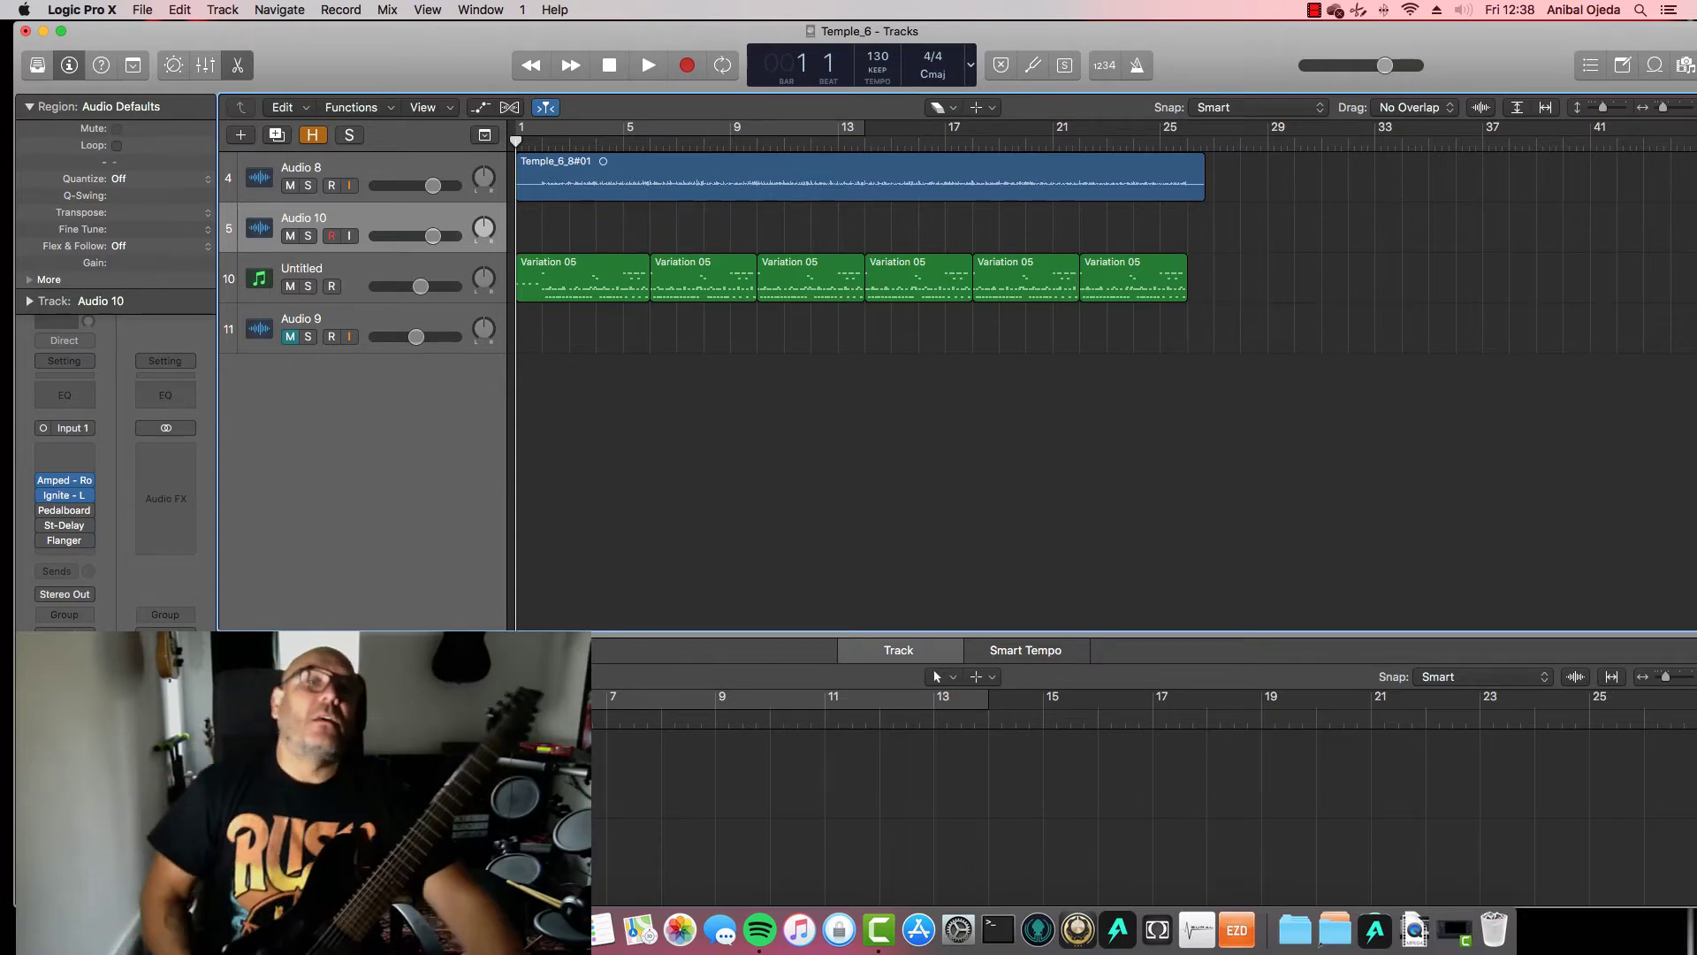
# Open Audio 10's Amped Roots plugin, showing the 5034 Fluff amp on the High Noon preset
pyautogui.click(73, 486)
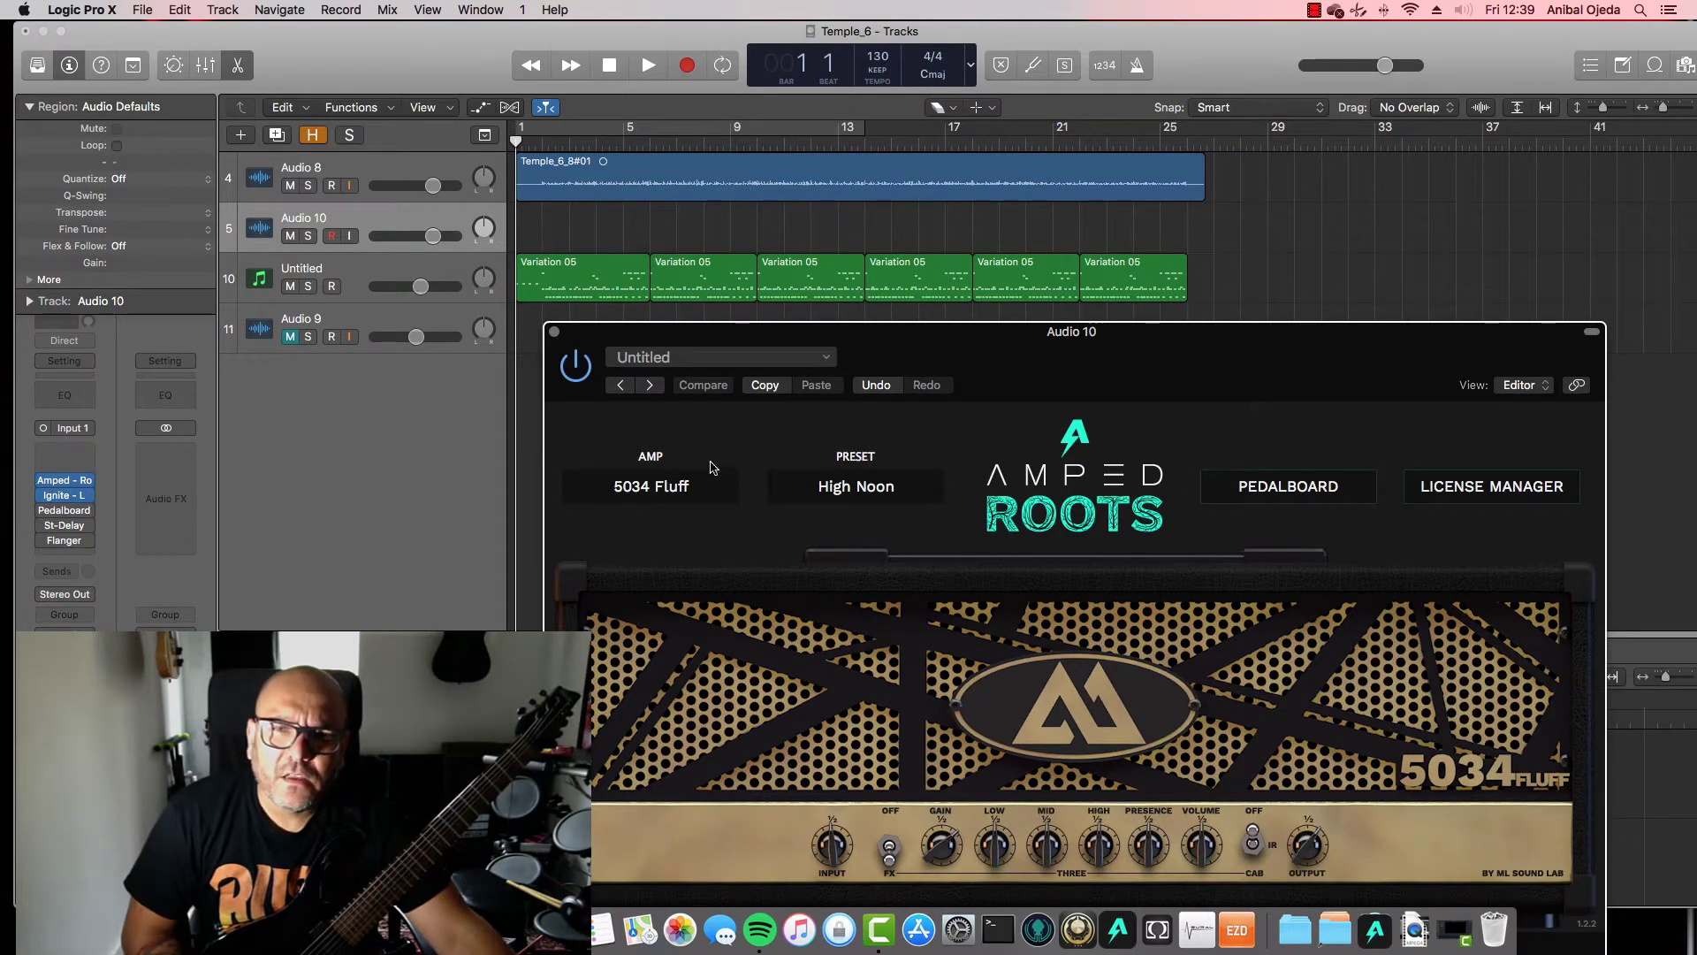
# Show the Amped Roots amp model list: 5034, 5151, Freeman and Mega Fluff
pyautogui.click(684, 492)
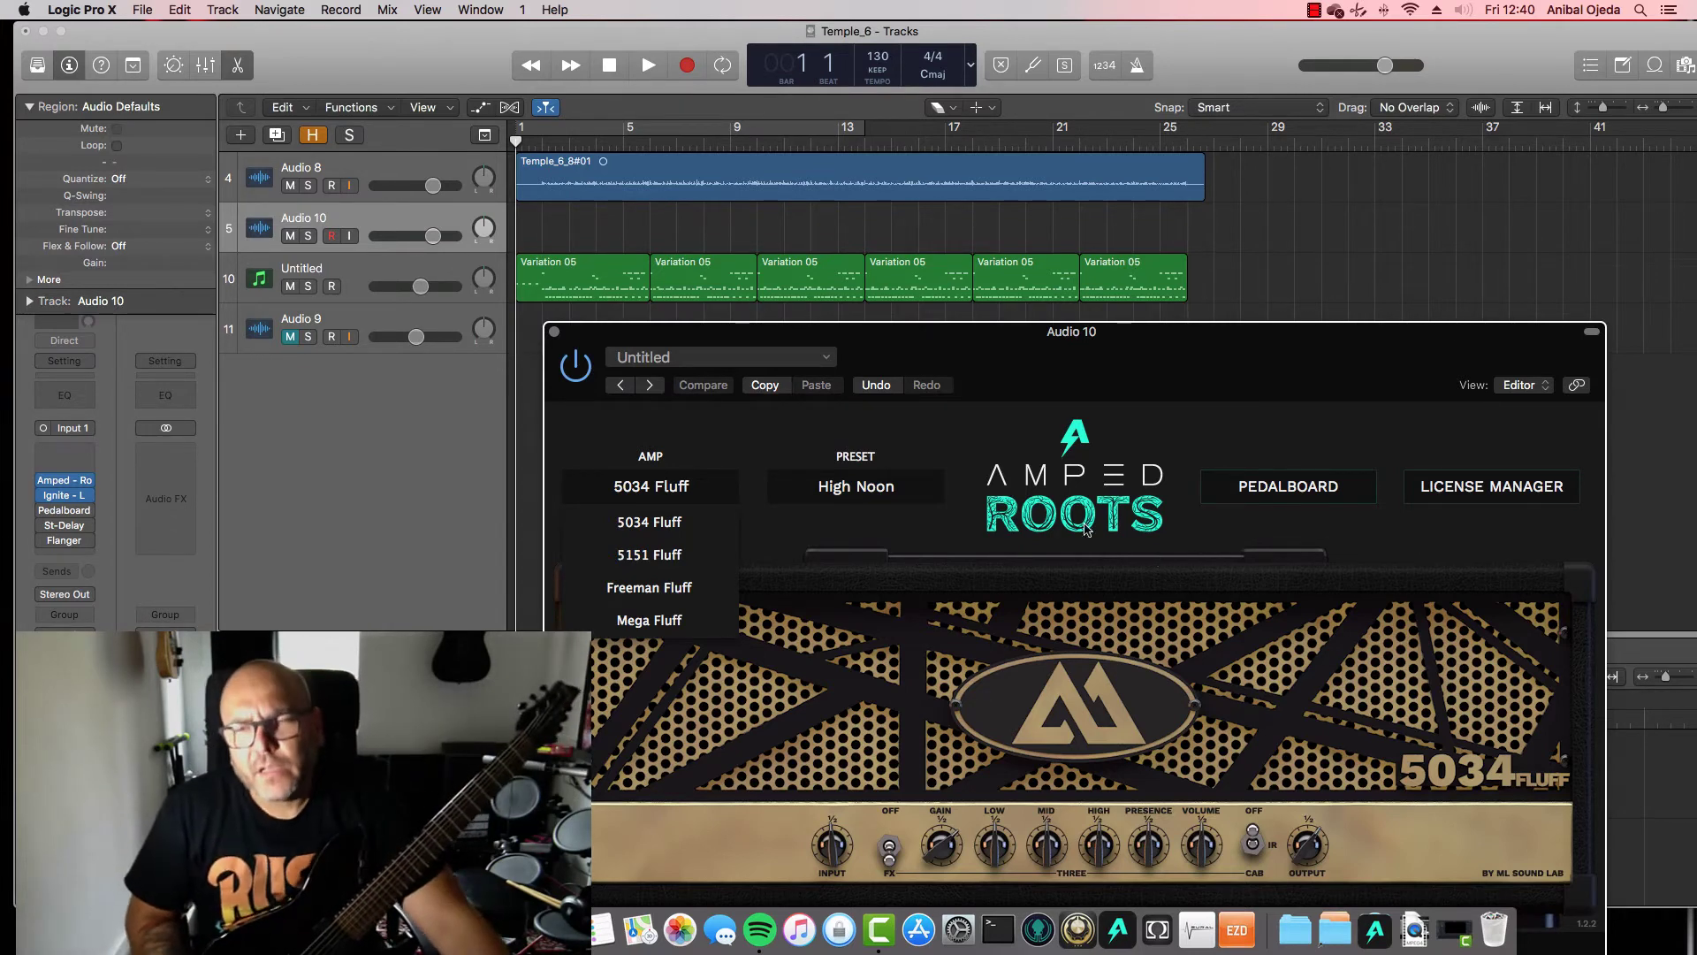
# Show the Amped Roots pedalboard with its Noise Gate, Drive and Reverb pedals
pyautogui.click(1282, 500)
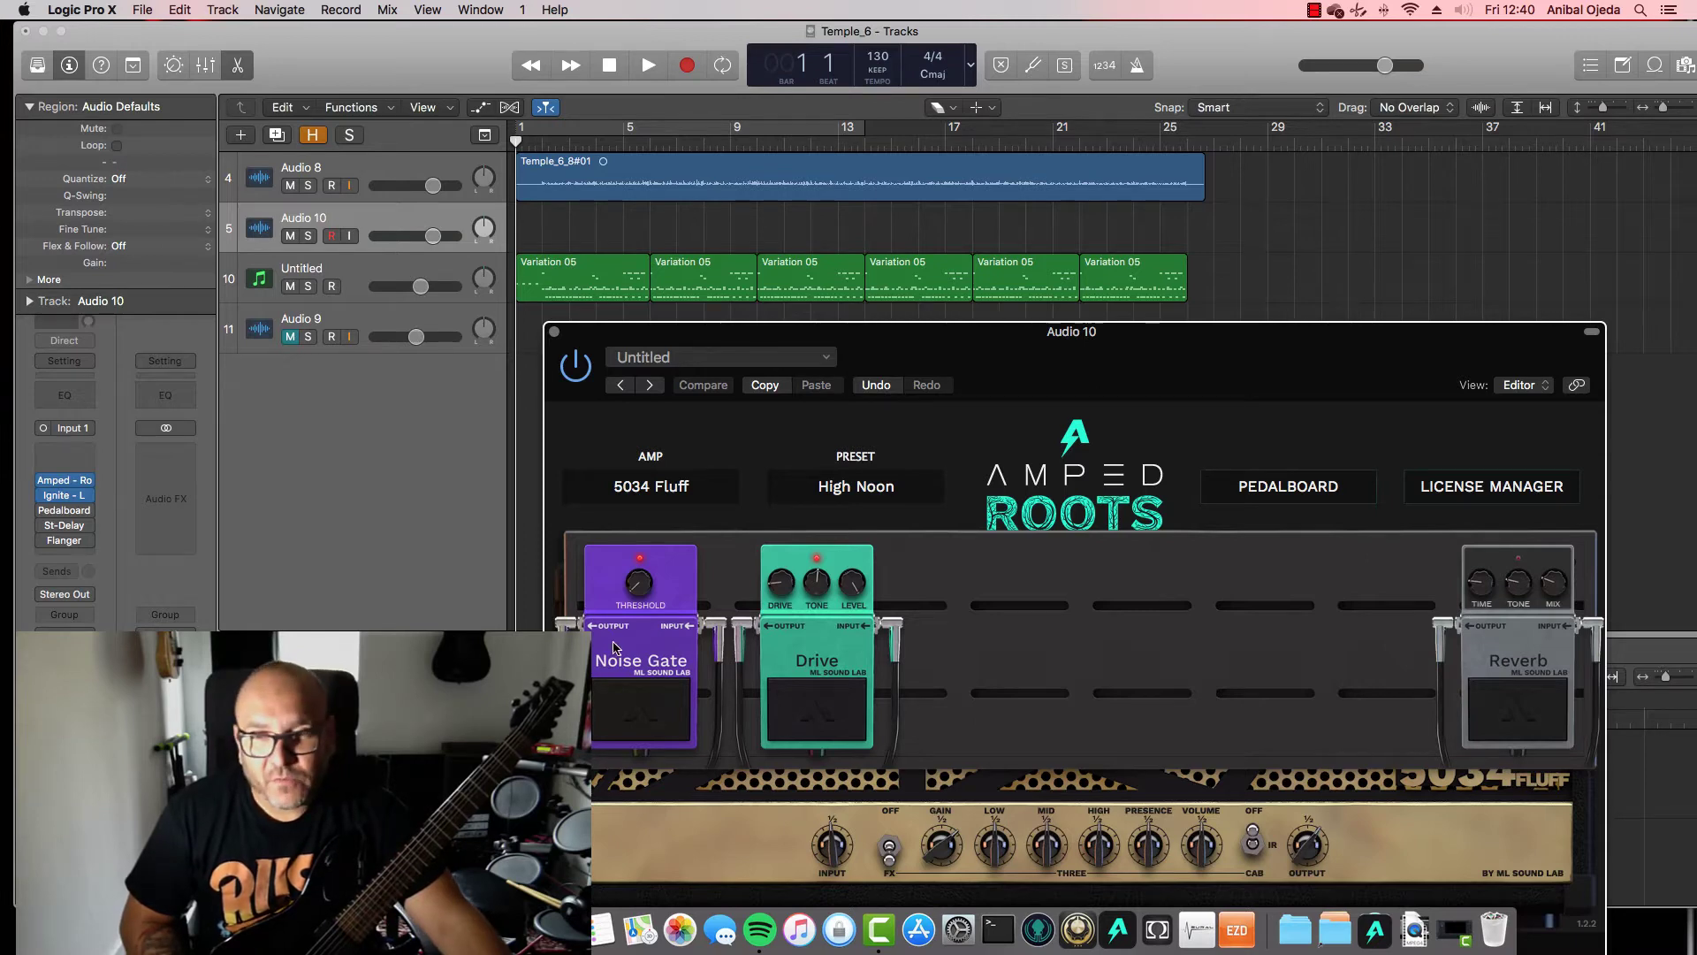
# Hide the pedalboard so the 5034 Fluff amp head is visible again
pyautogui.click(1287, 498)
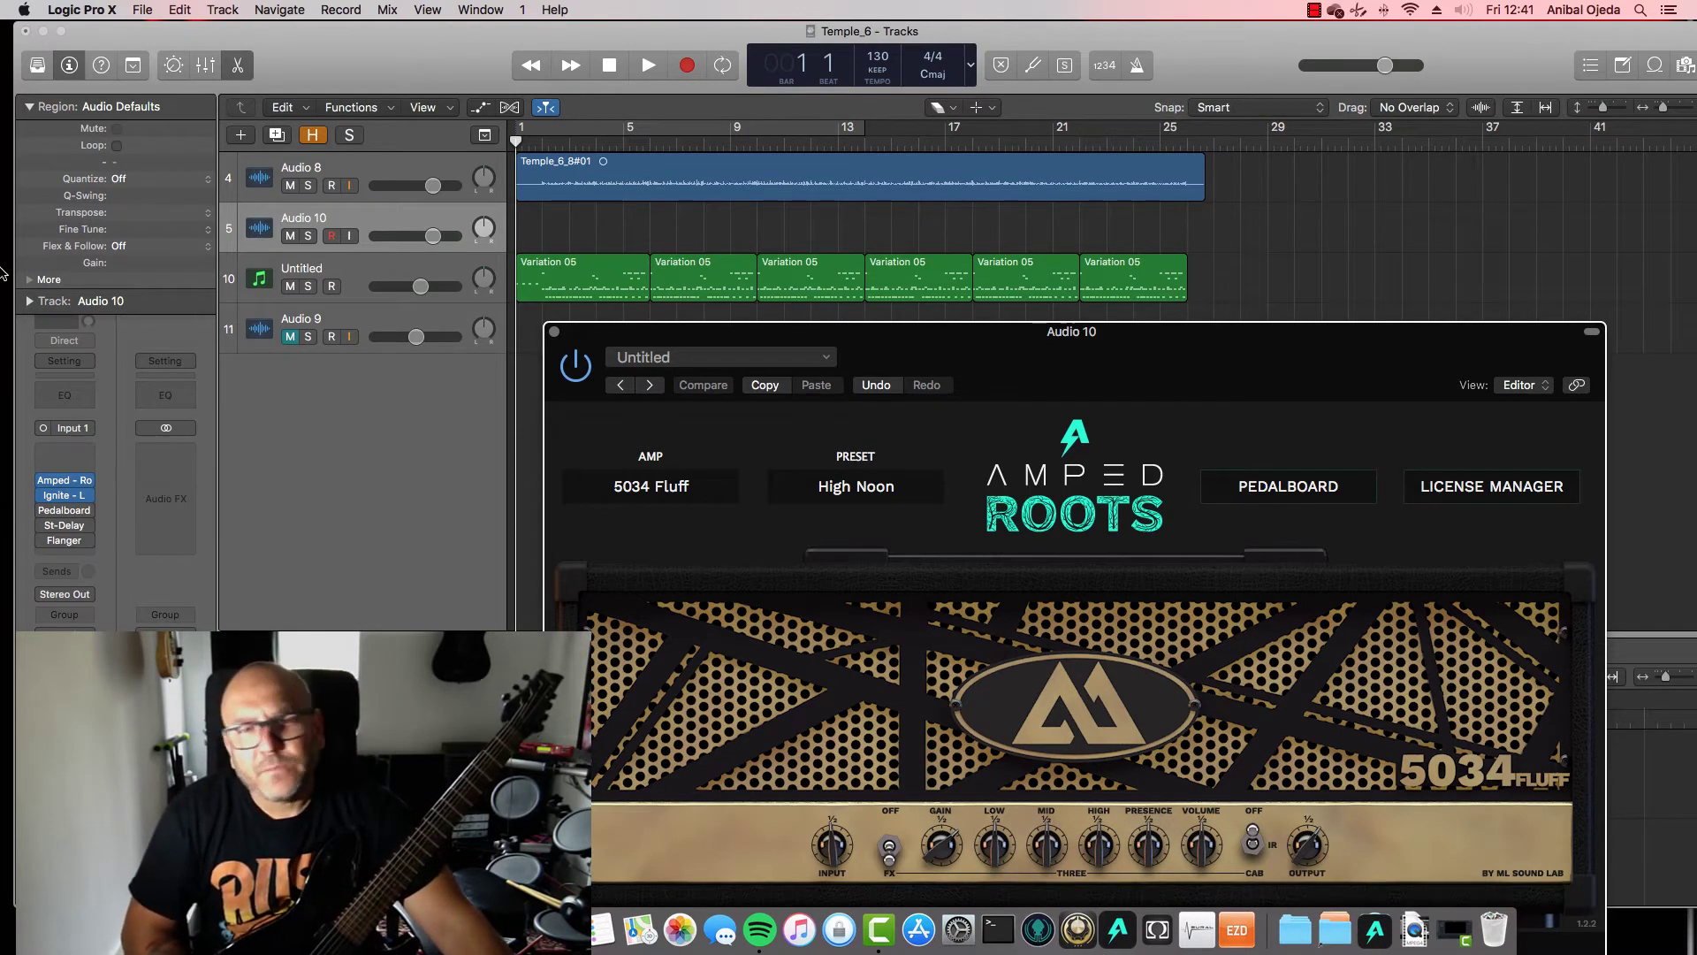
# Open Ignite Libra on the All Together Now 1 preset and re-enable Audio 10 input monitoring
pyautogui.click(62, 499)
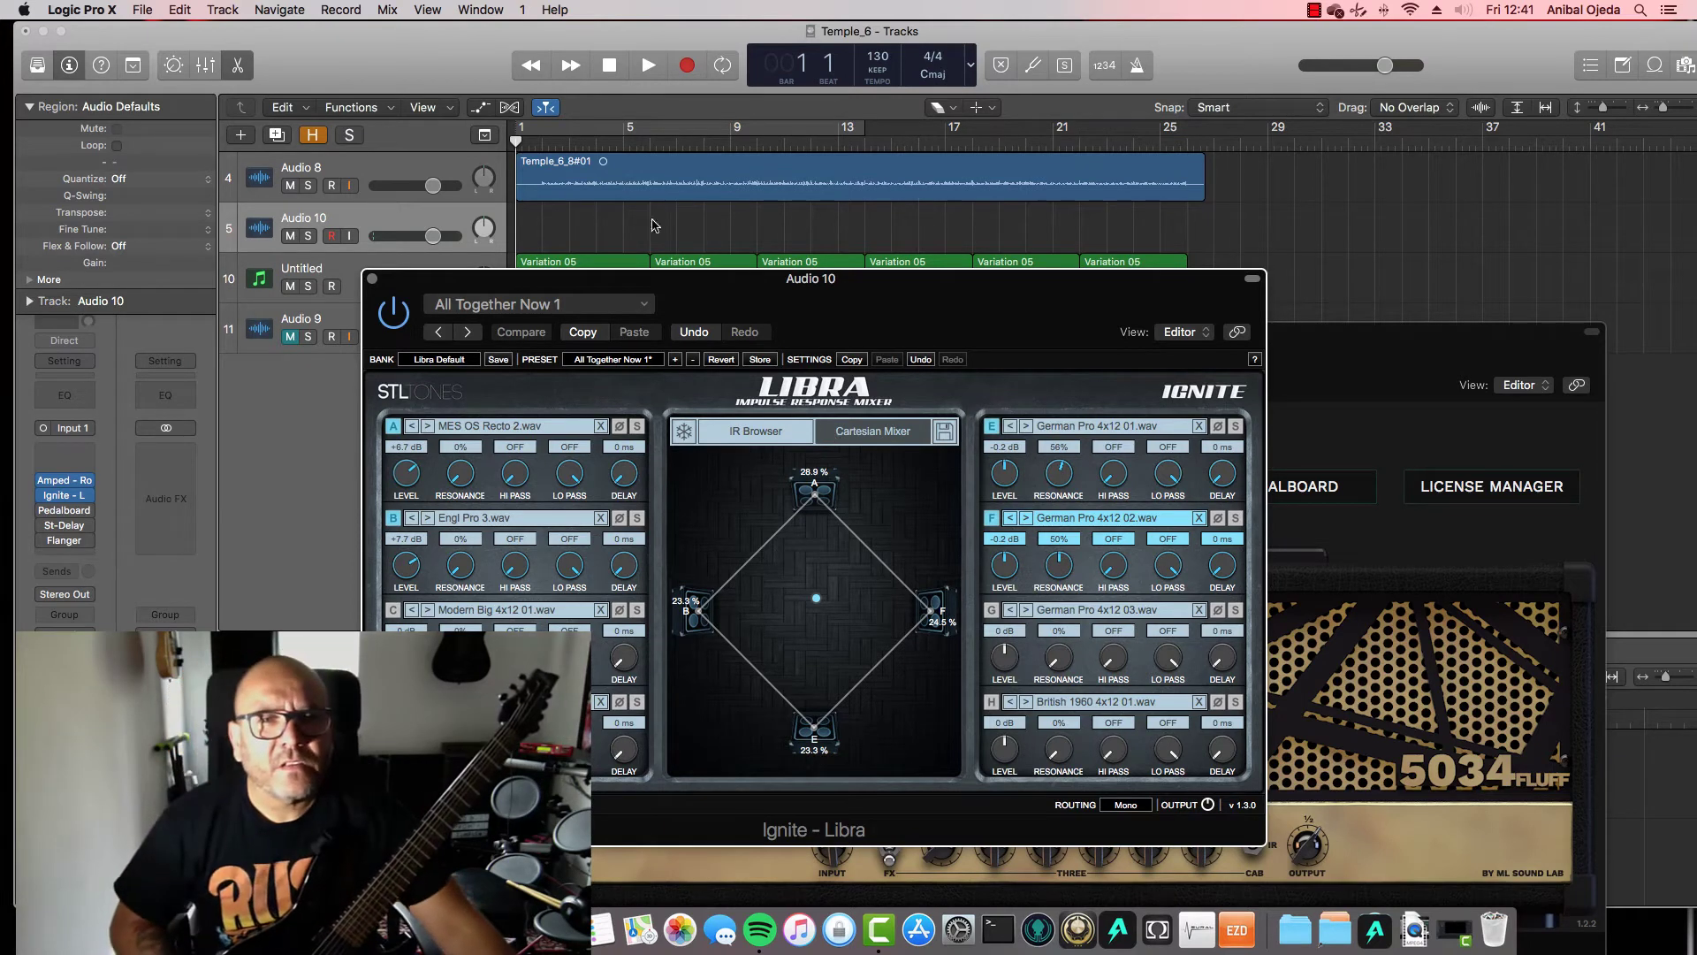
pyautogui.click(346, 236)
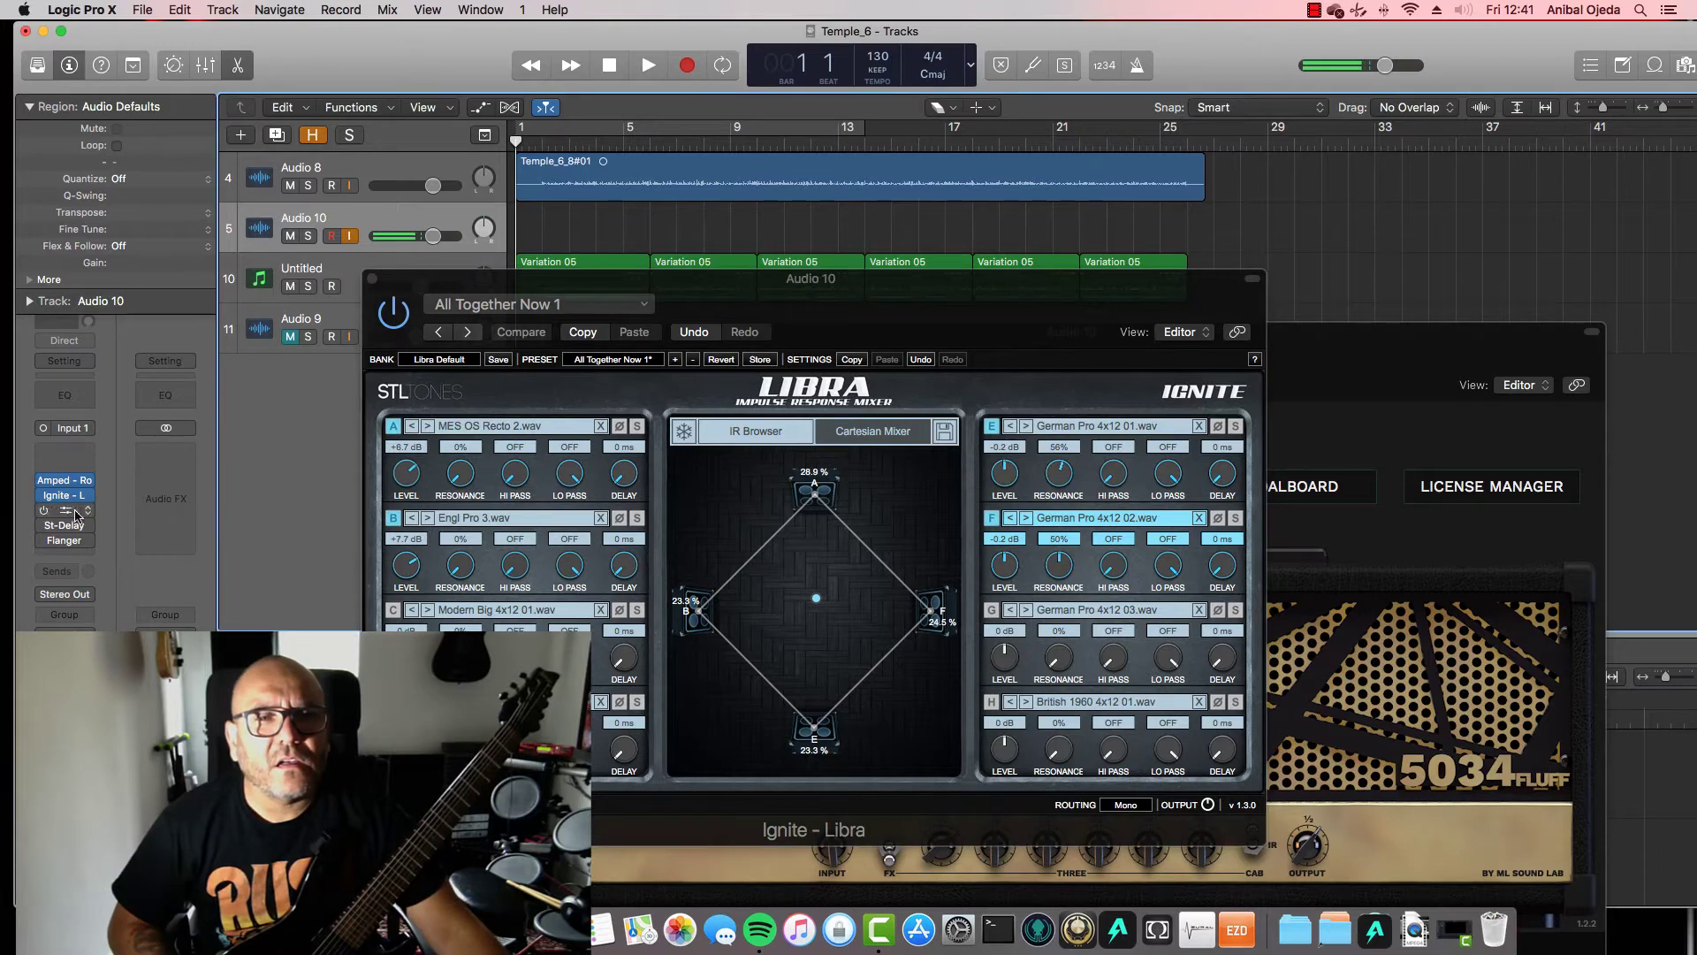
# Enable the St-Delay insert in Audio 10's Audio FX chain
pyautogui.click(44, 525)
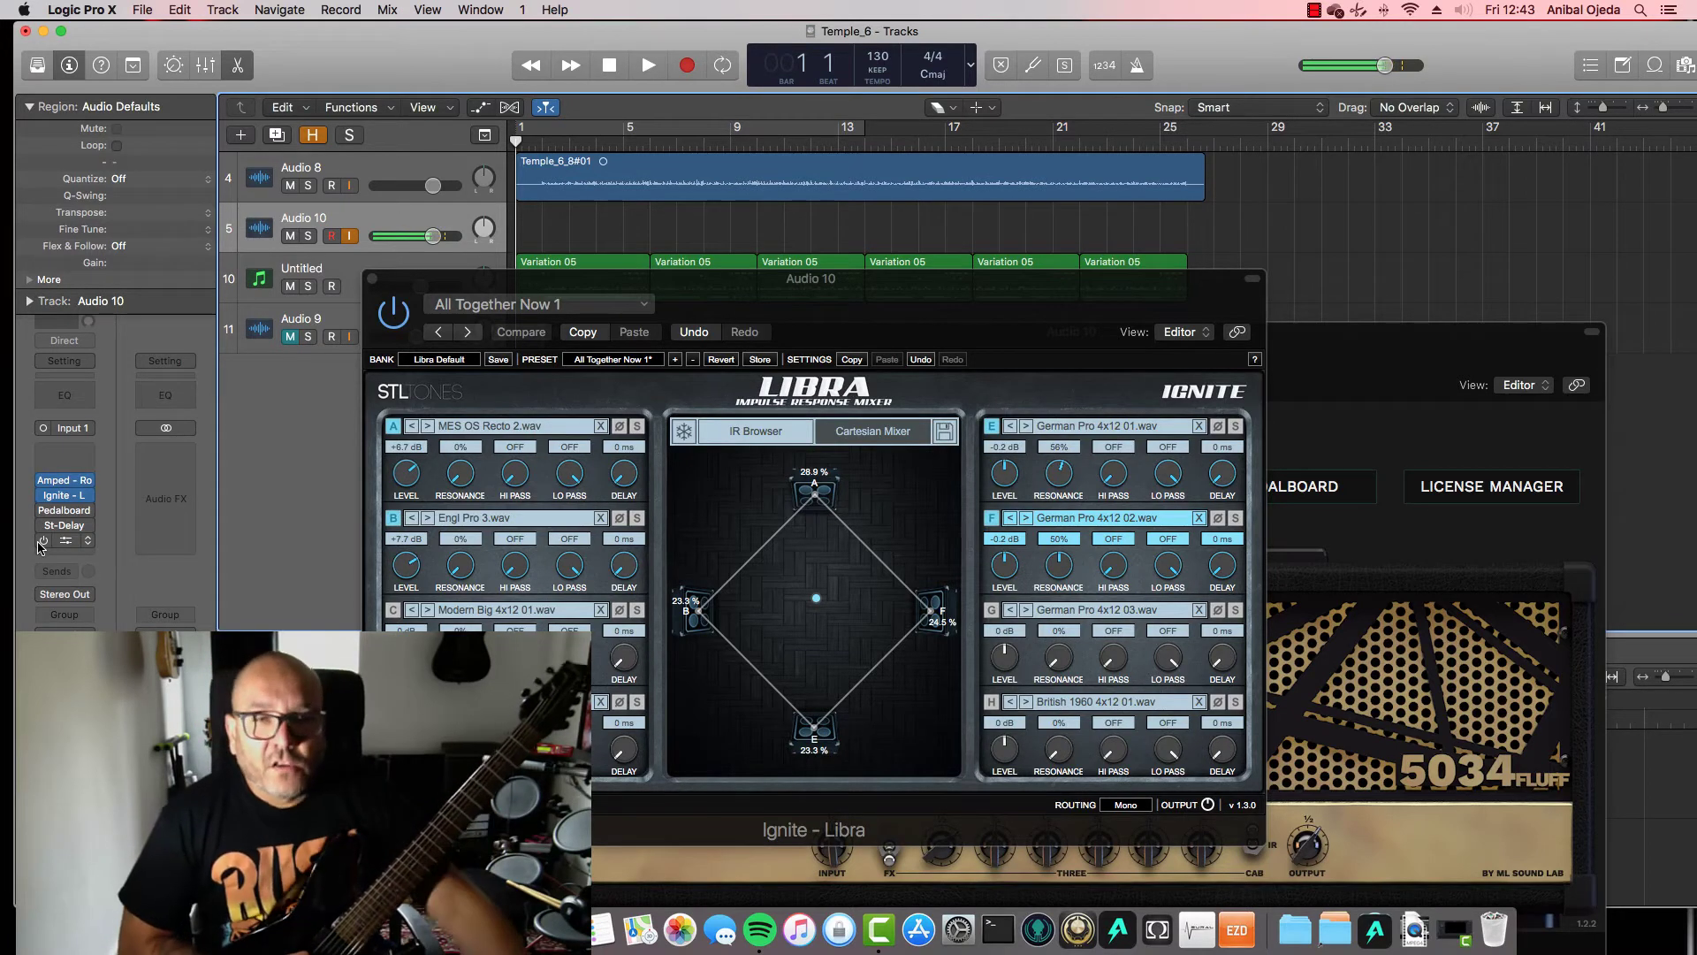
# Toggle Audio 10 input monitoring off and back on, then bypass one insert effect
pyautogui.click(351, 237)
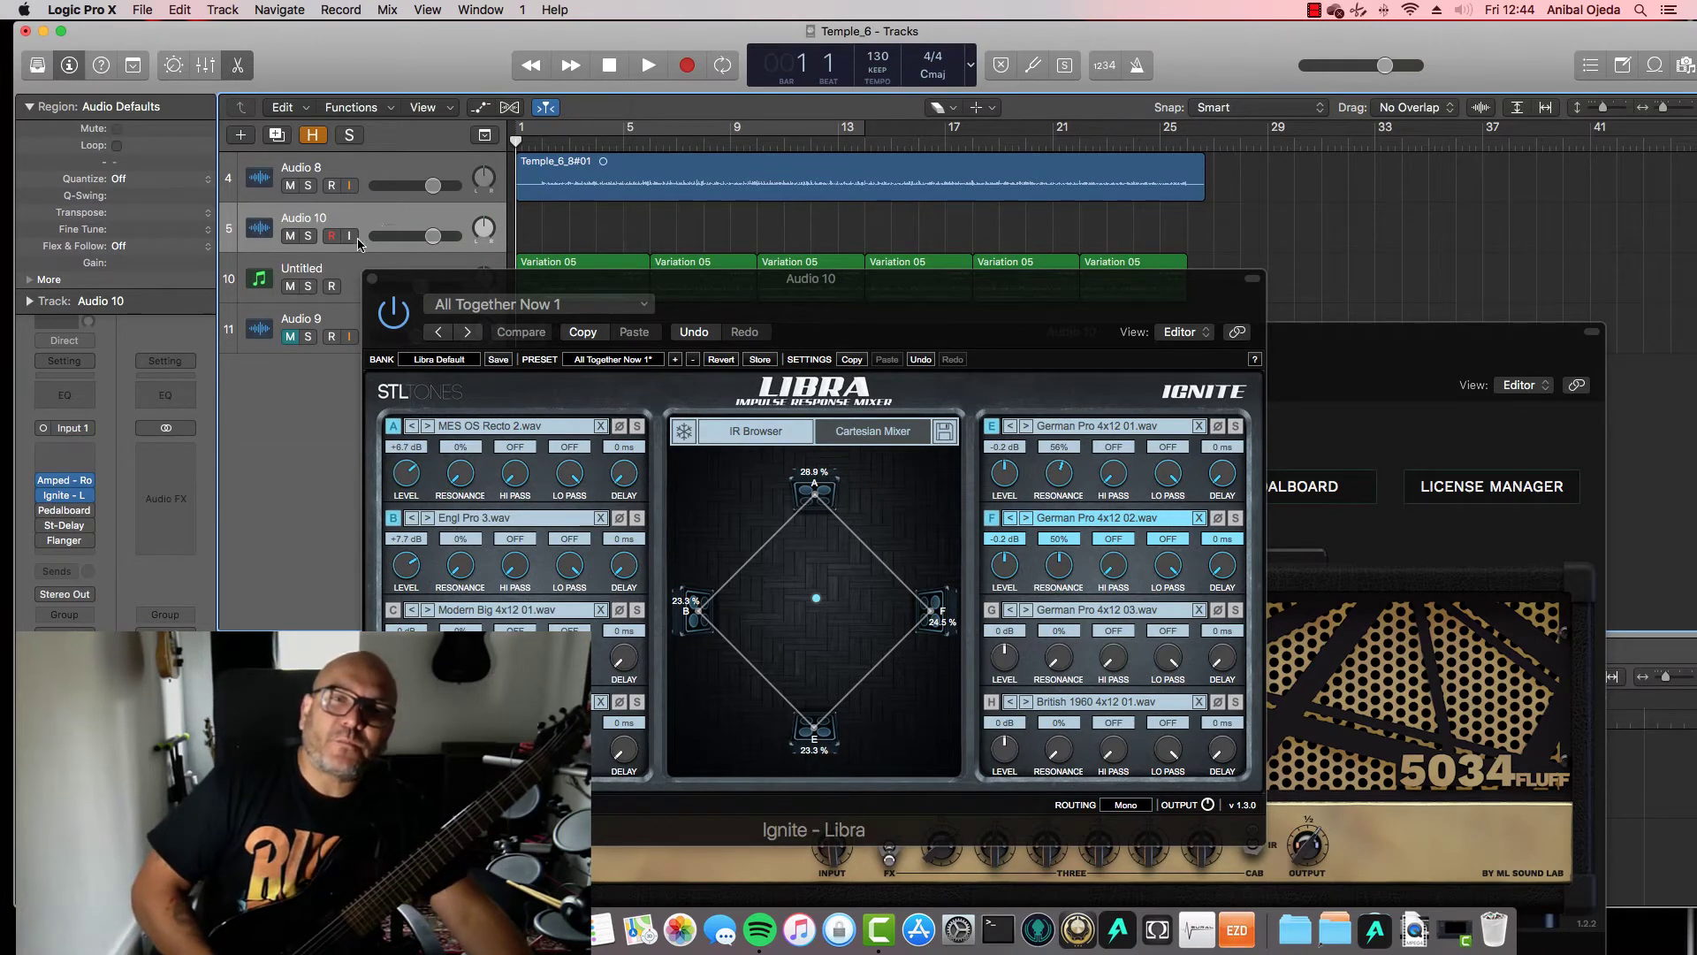
pyautogui.click(350, 236)
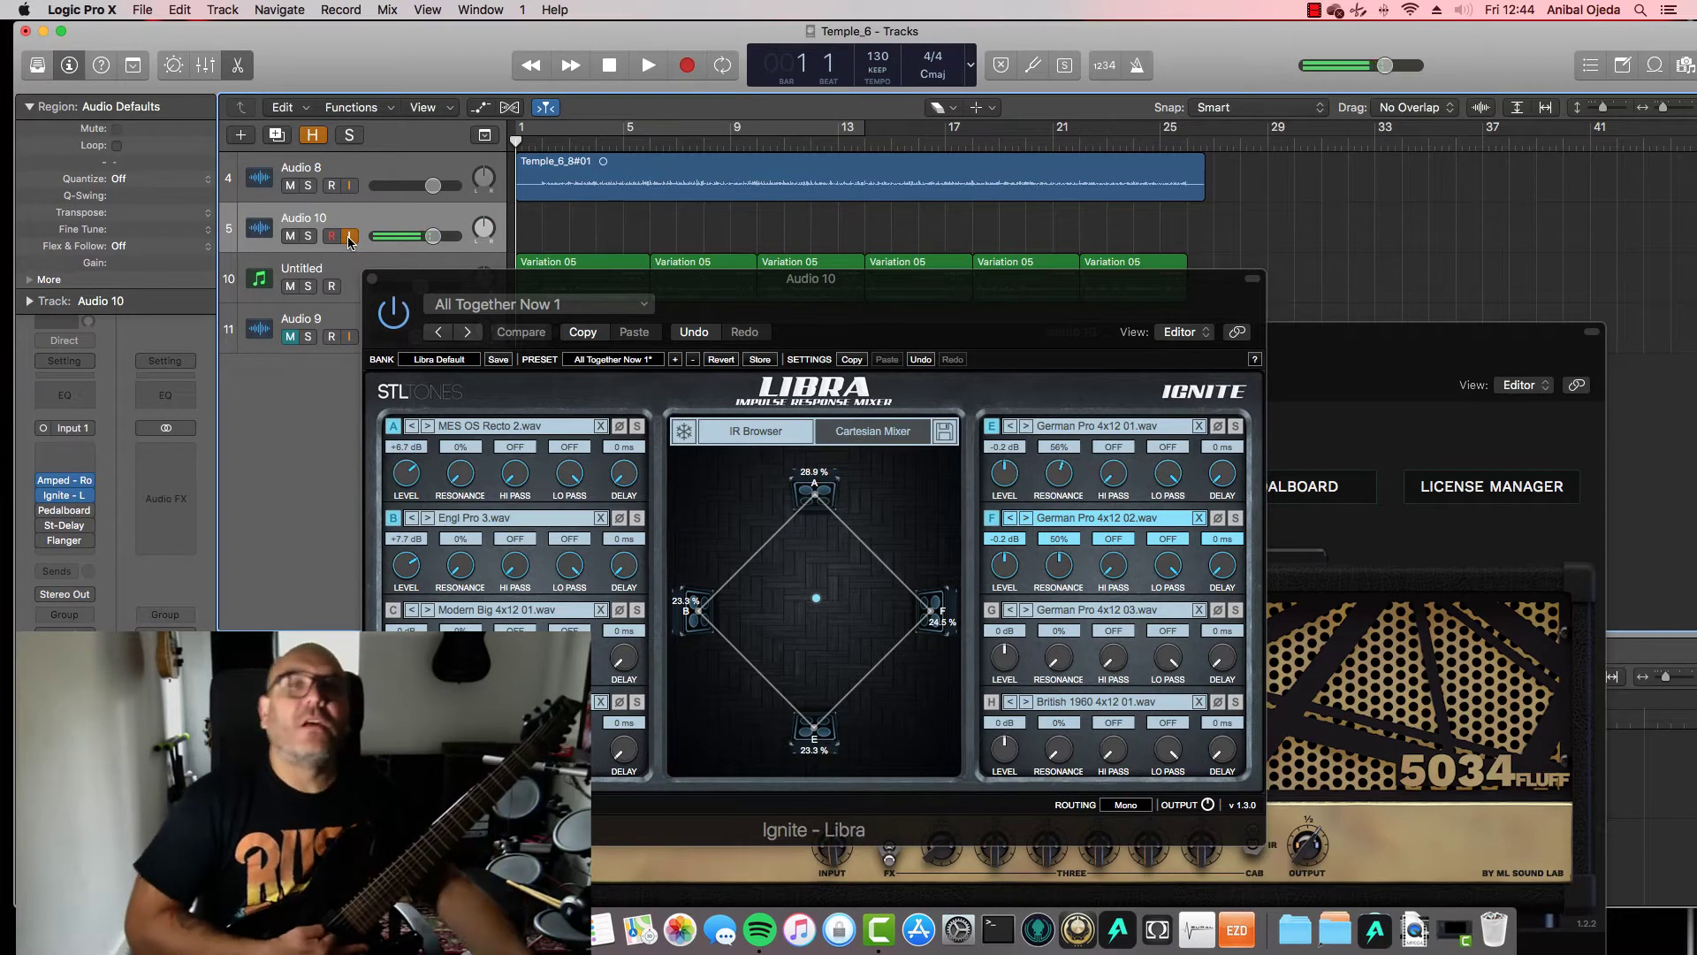
pyautogui.moveTo(41, 528)
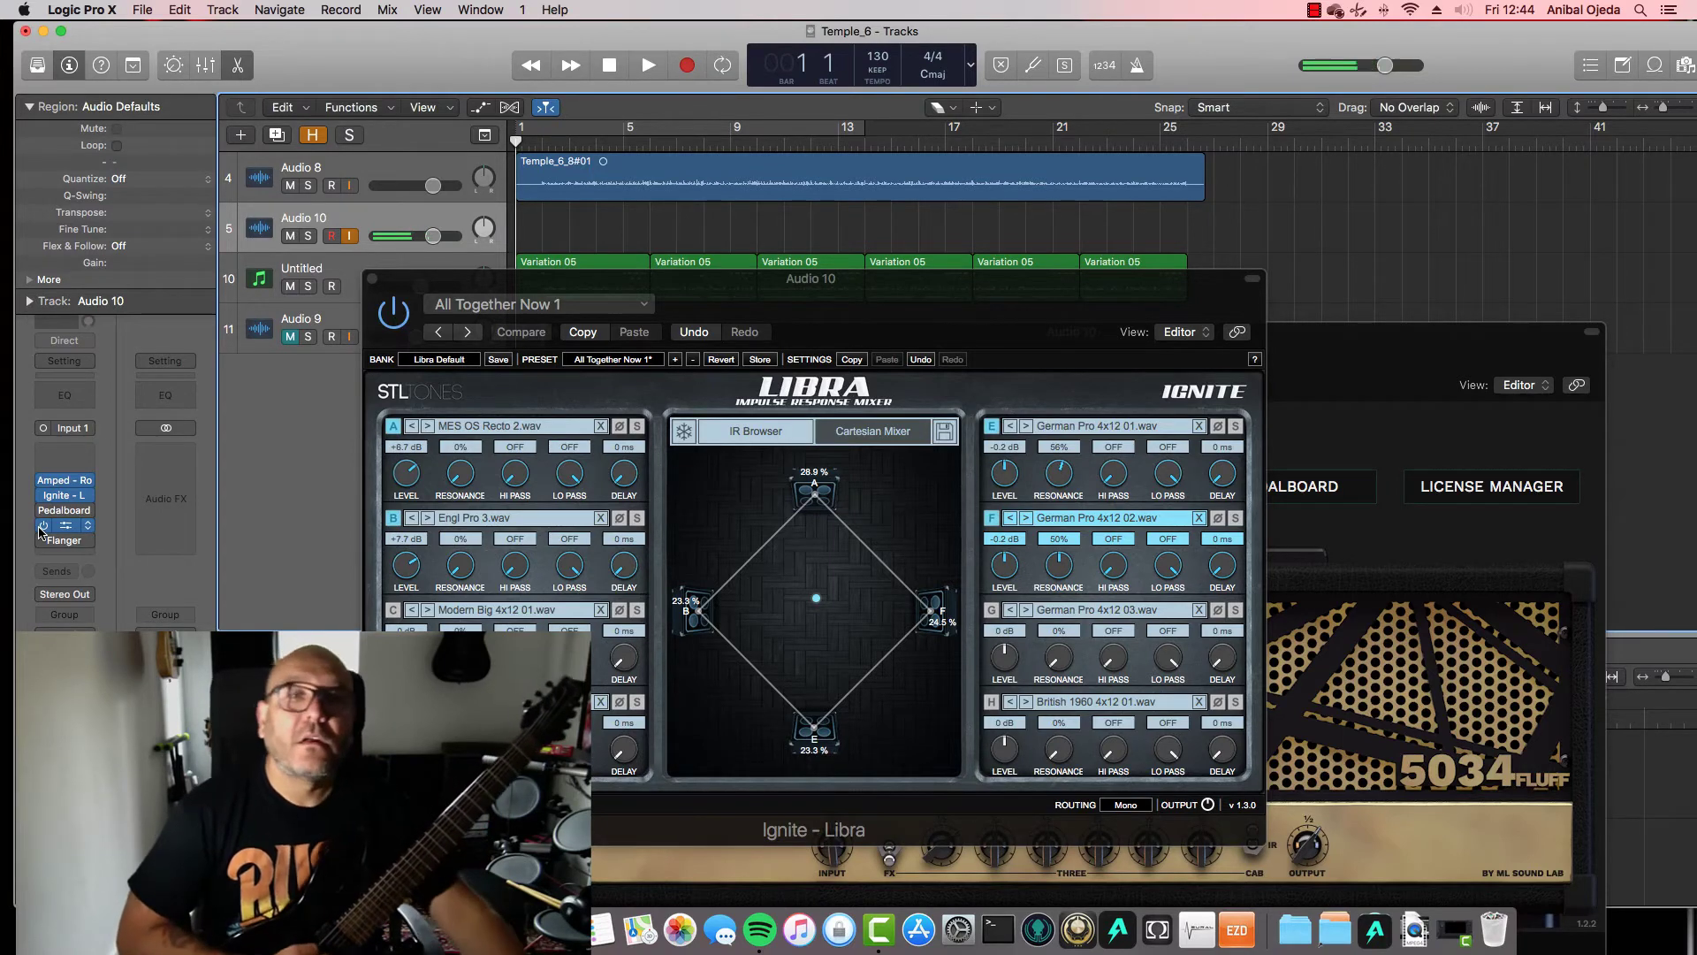
pyautogui.click(42, 526)
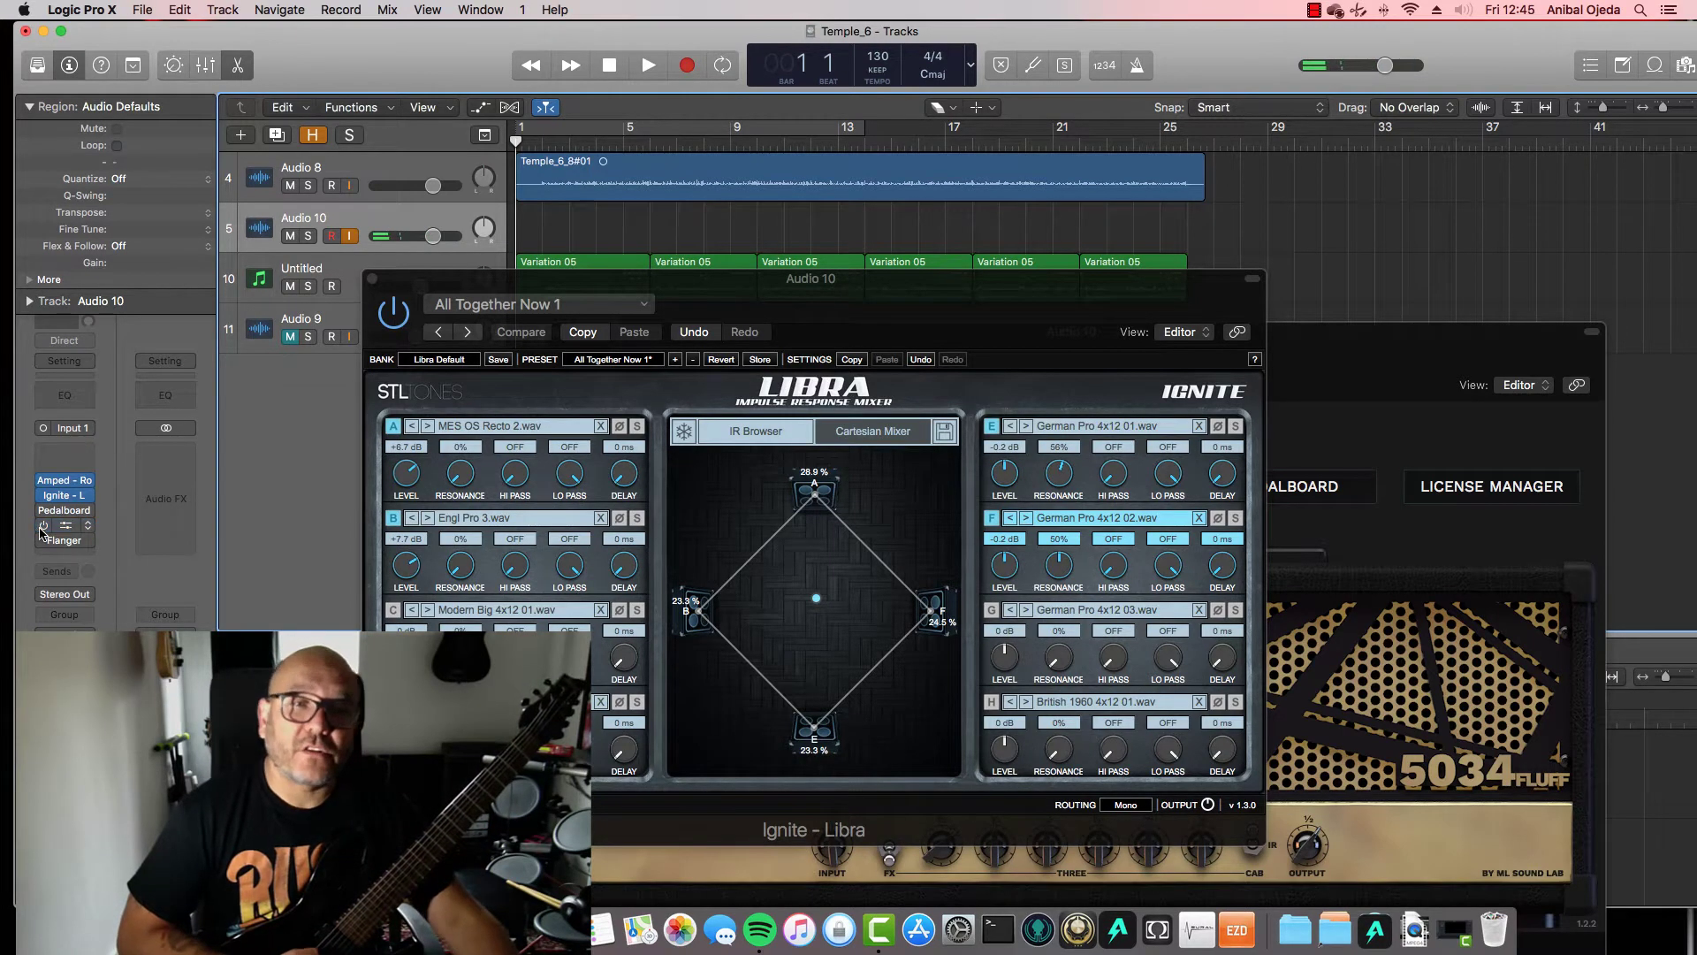
# Close Ignite Libra and Amped Roots, then reopen Amped Roots with its pedalboard showing
pyautogui.click(371, 281)
pyautogui.click(554, 331)
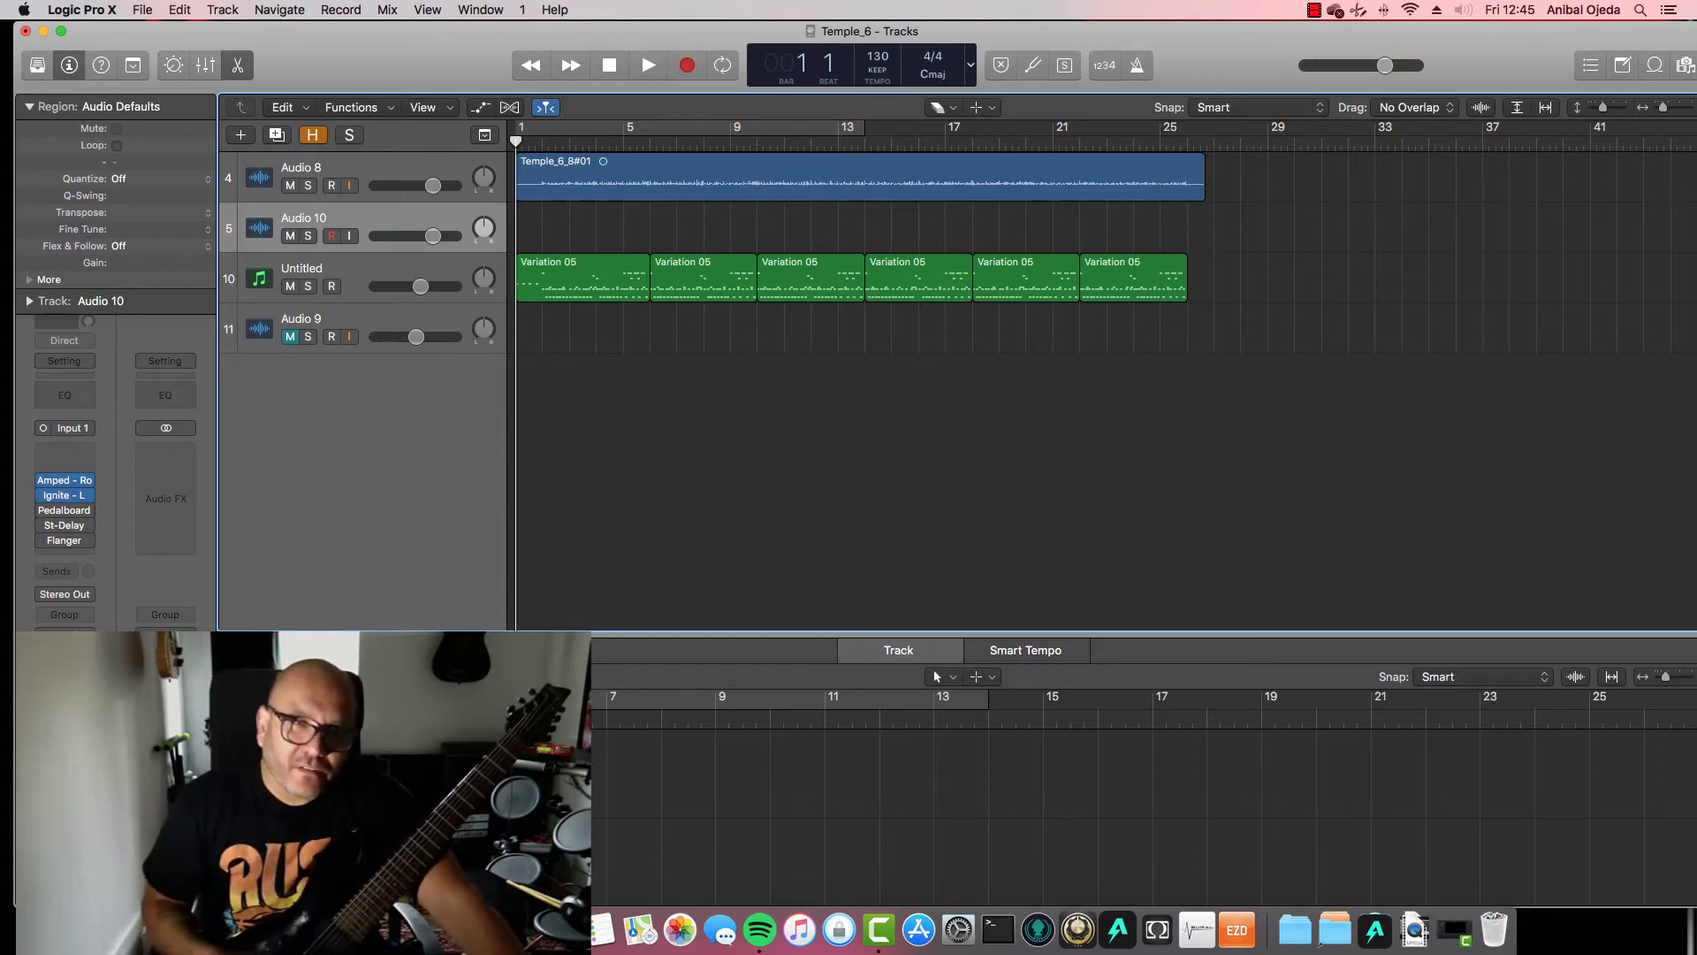
pyautogui.click(67, 481)
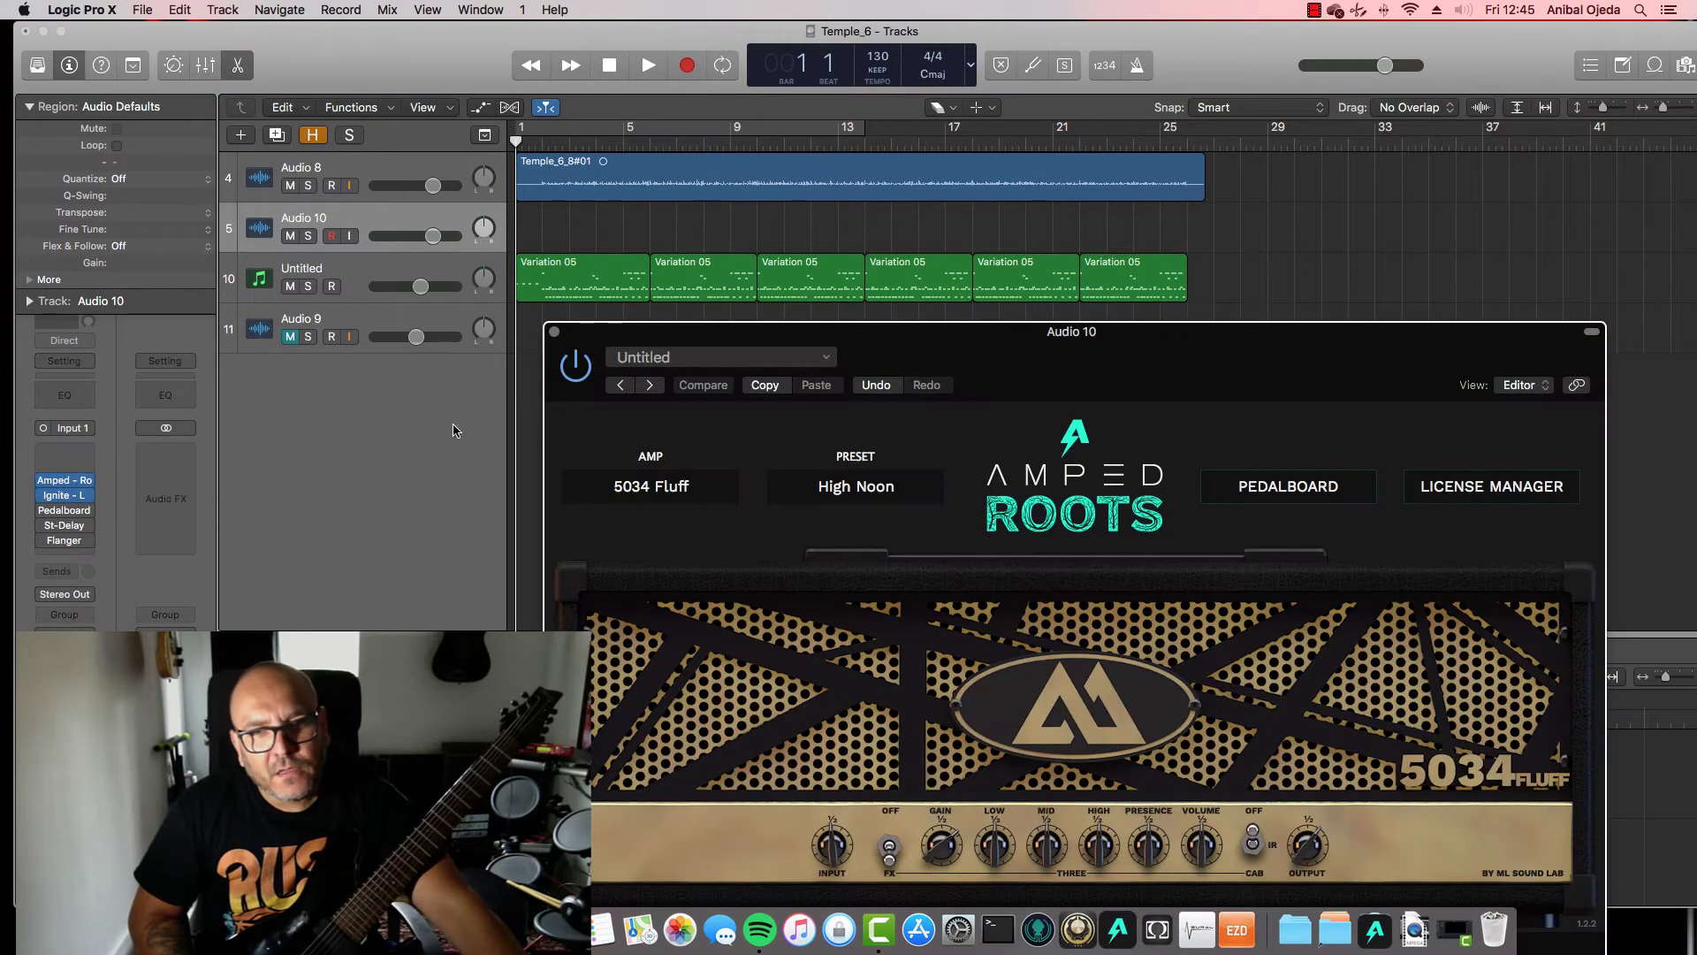
pyautogui.click(1324, 489)
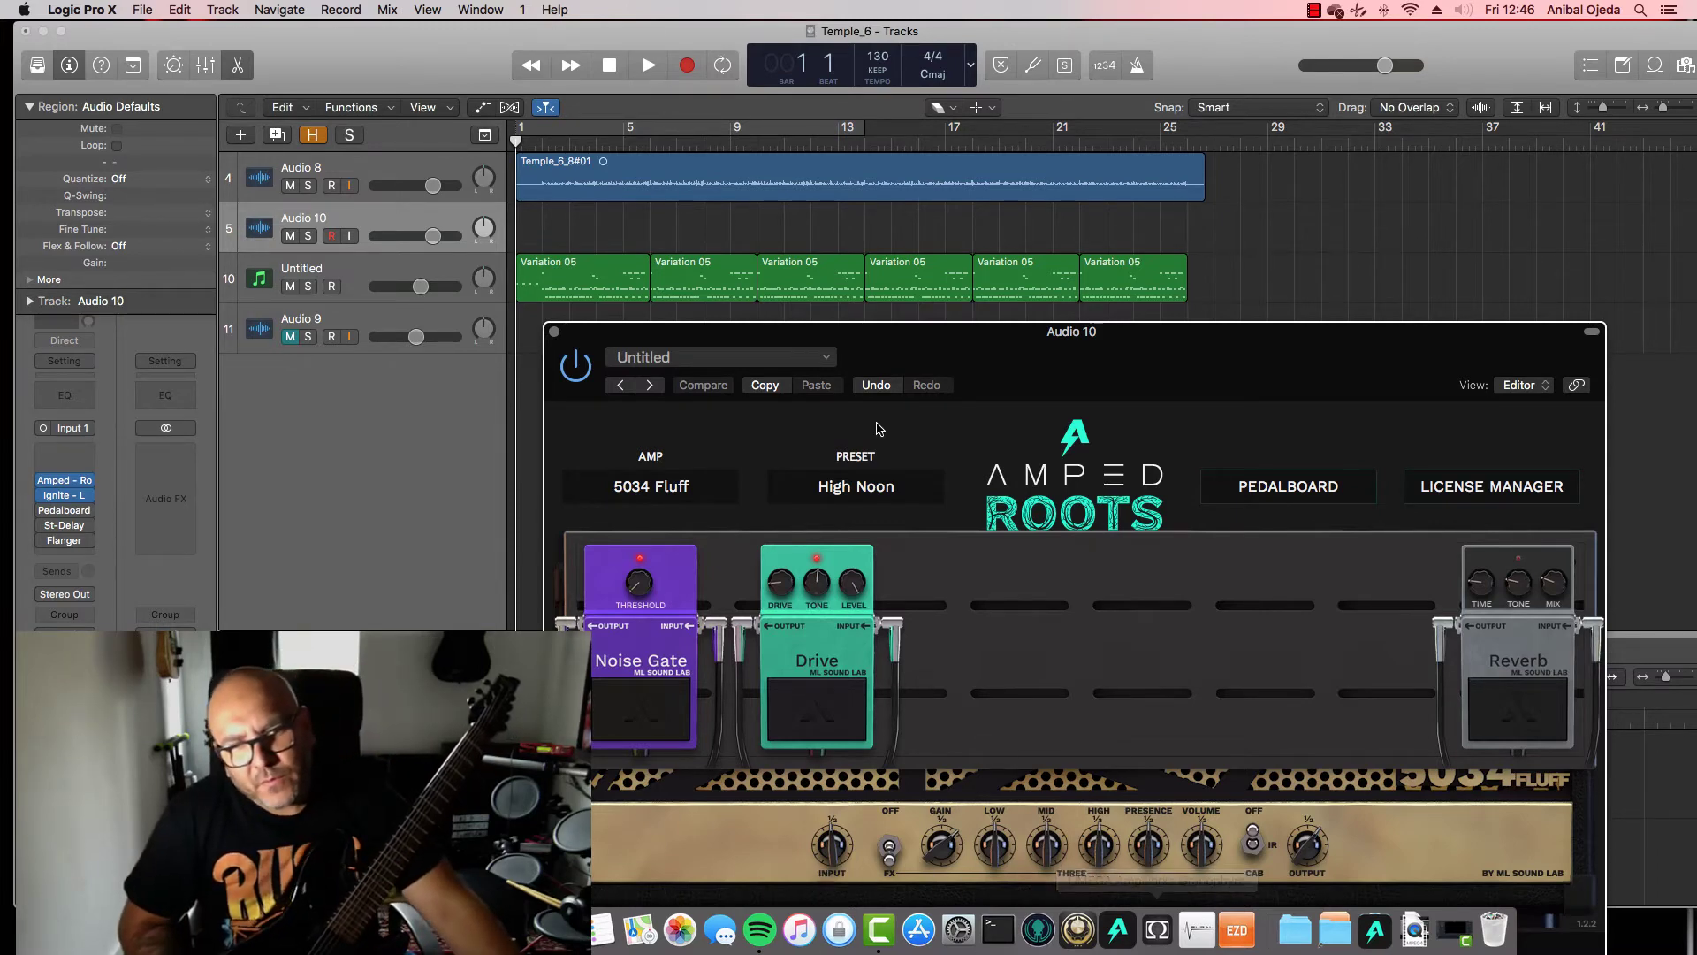
# Turn up the Drive pedal, then monitor Audio 10 with the Noise Gate bypassed and re-enabled
pyautogui.moveTo(778, 590); pyautogui.dragTo(800, 646)
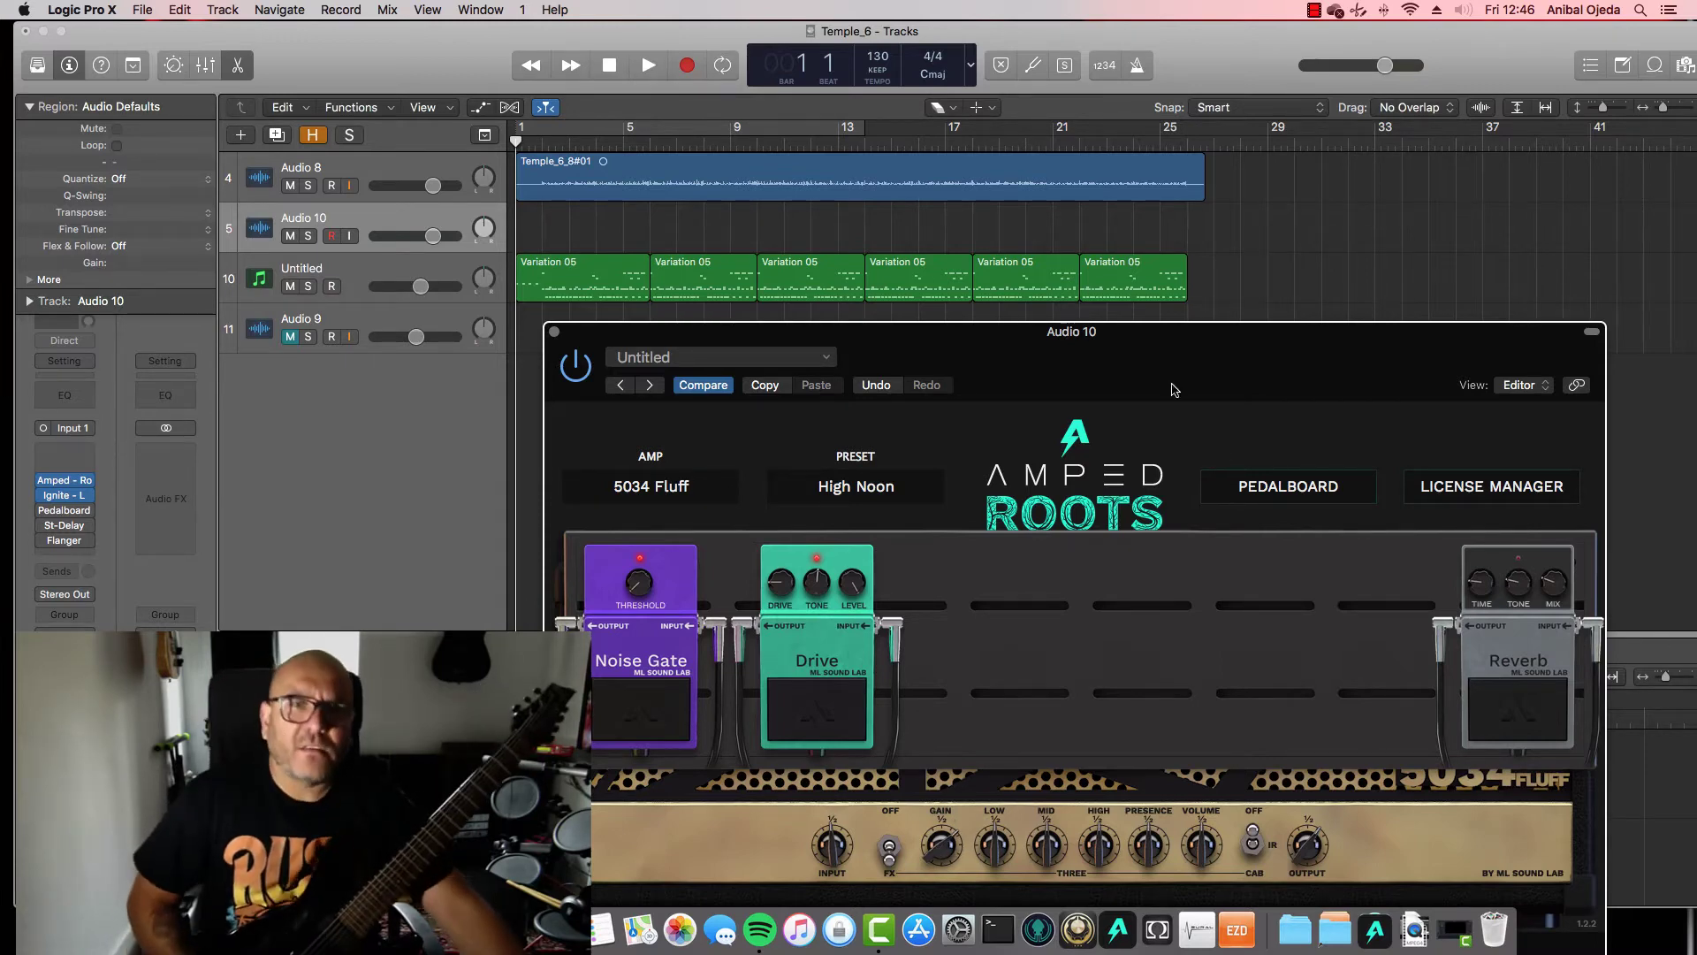
pyautogui.click(350, 236)
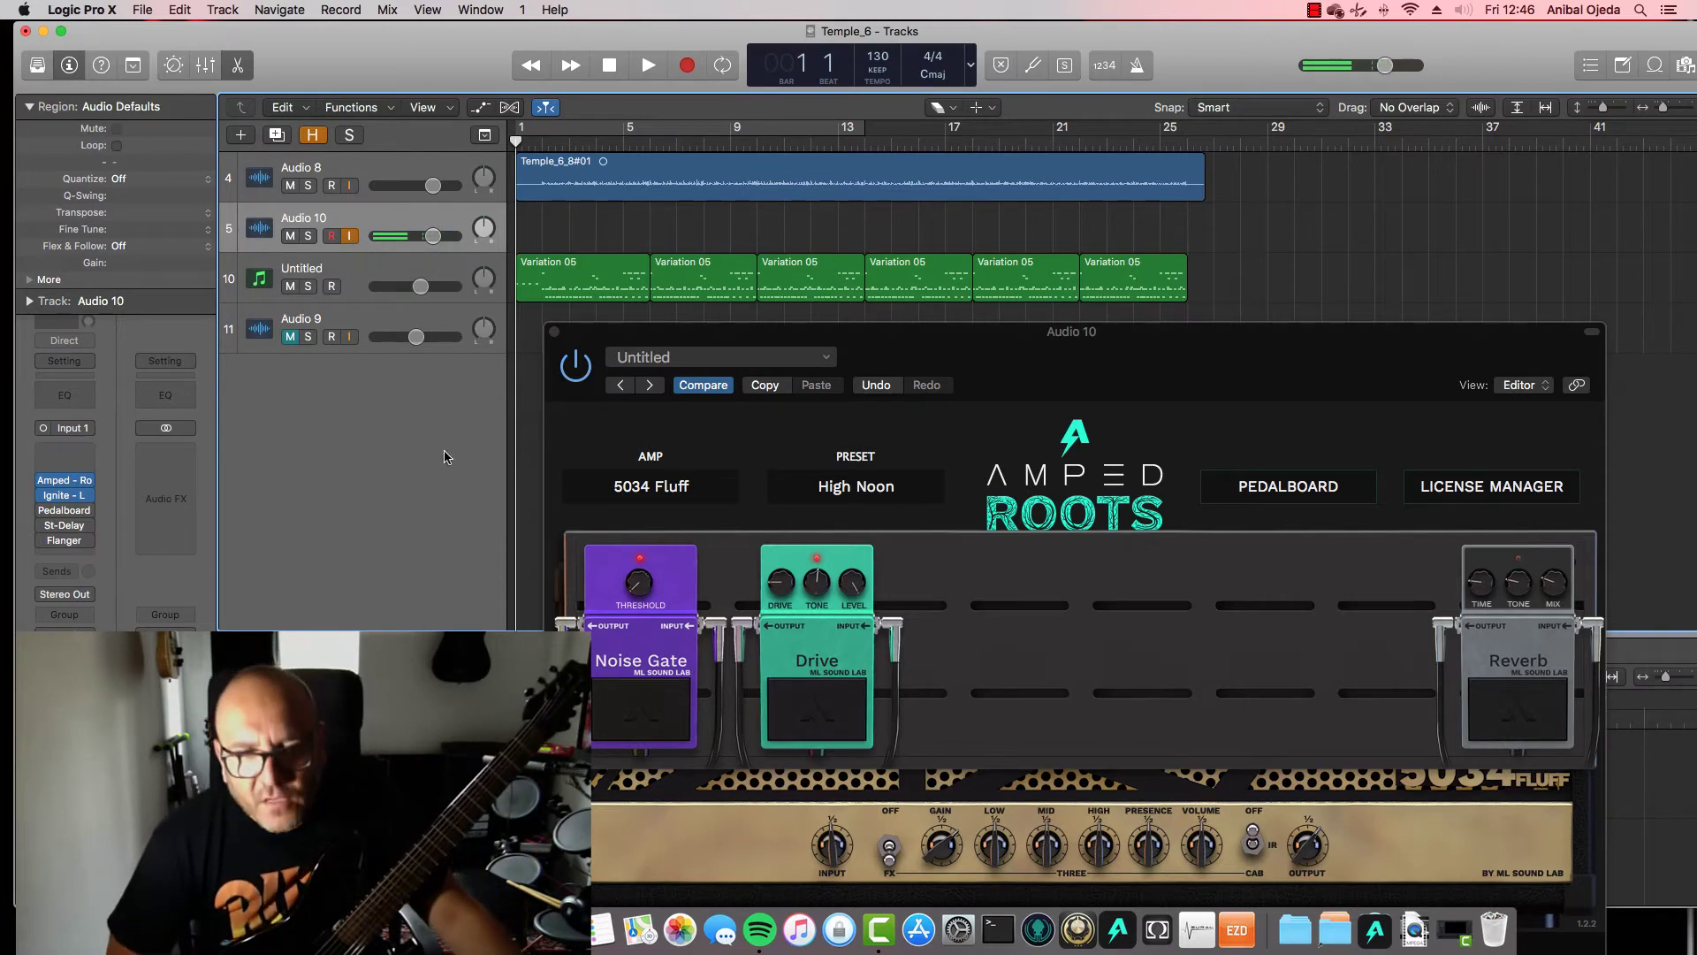
pyautogui.click(642, 732)
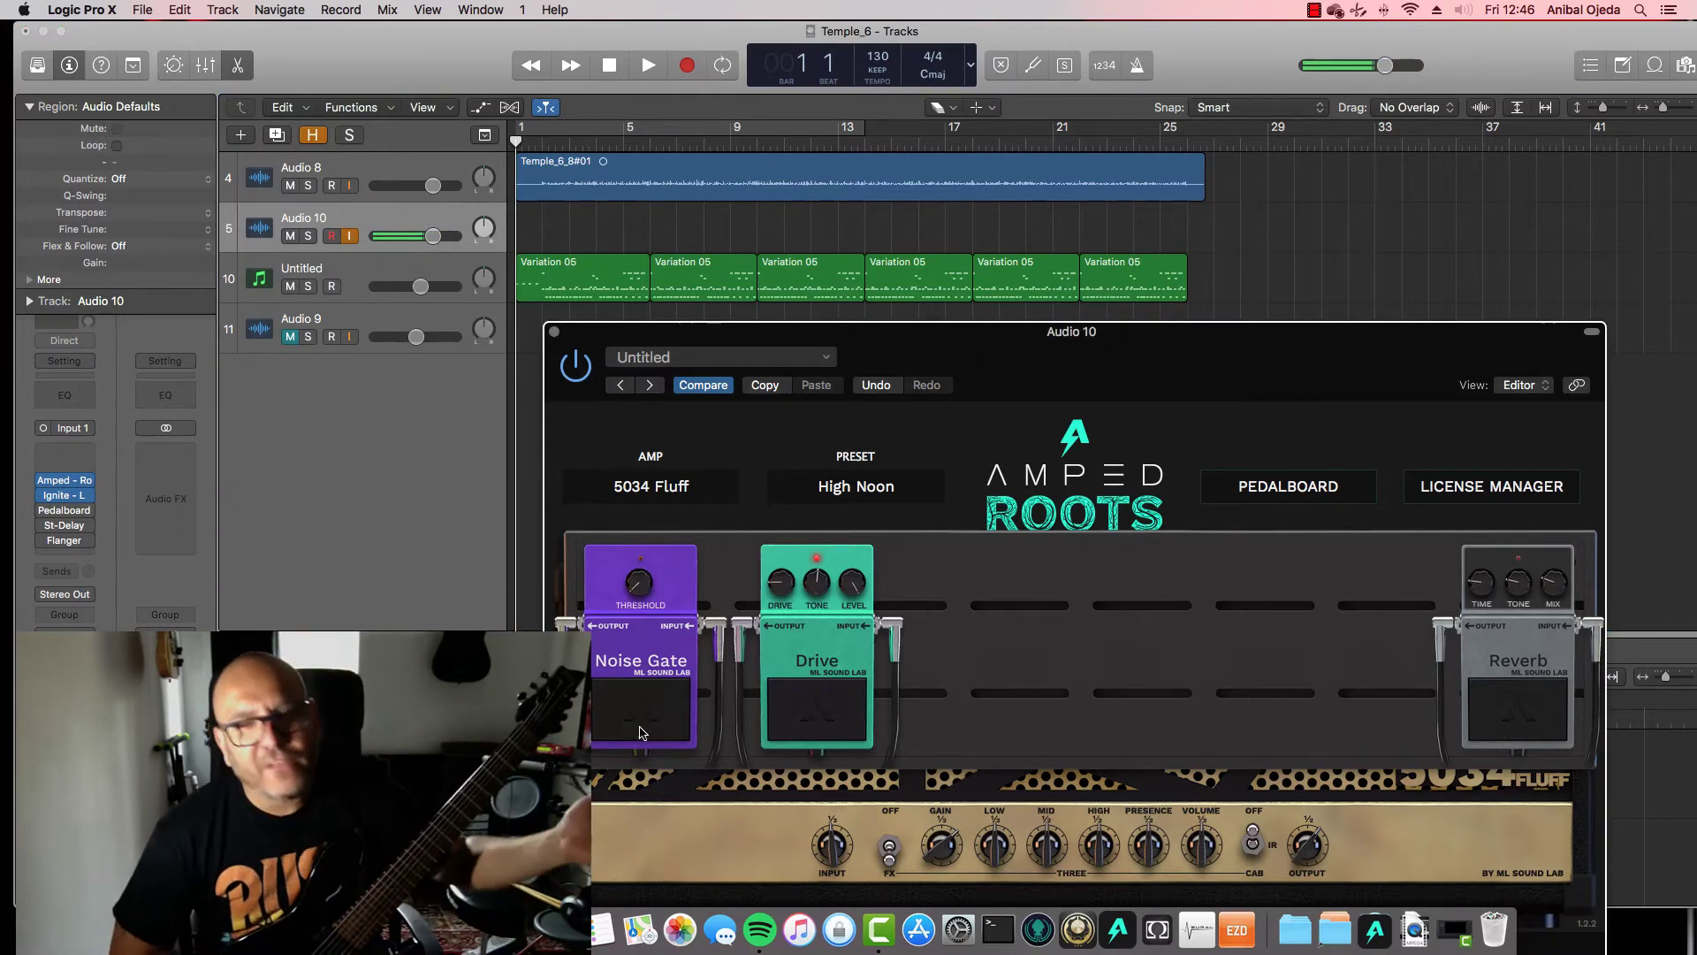
pyautogui.click(651, 740)
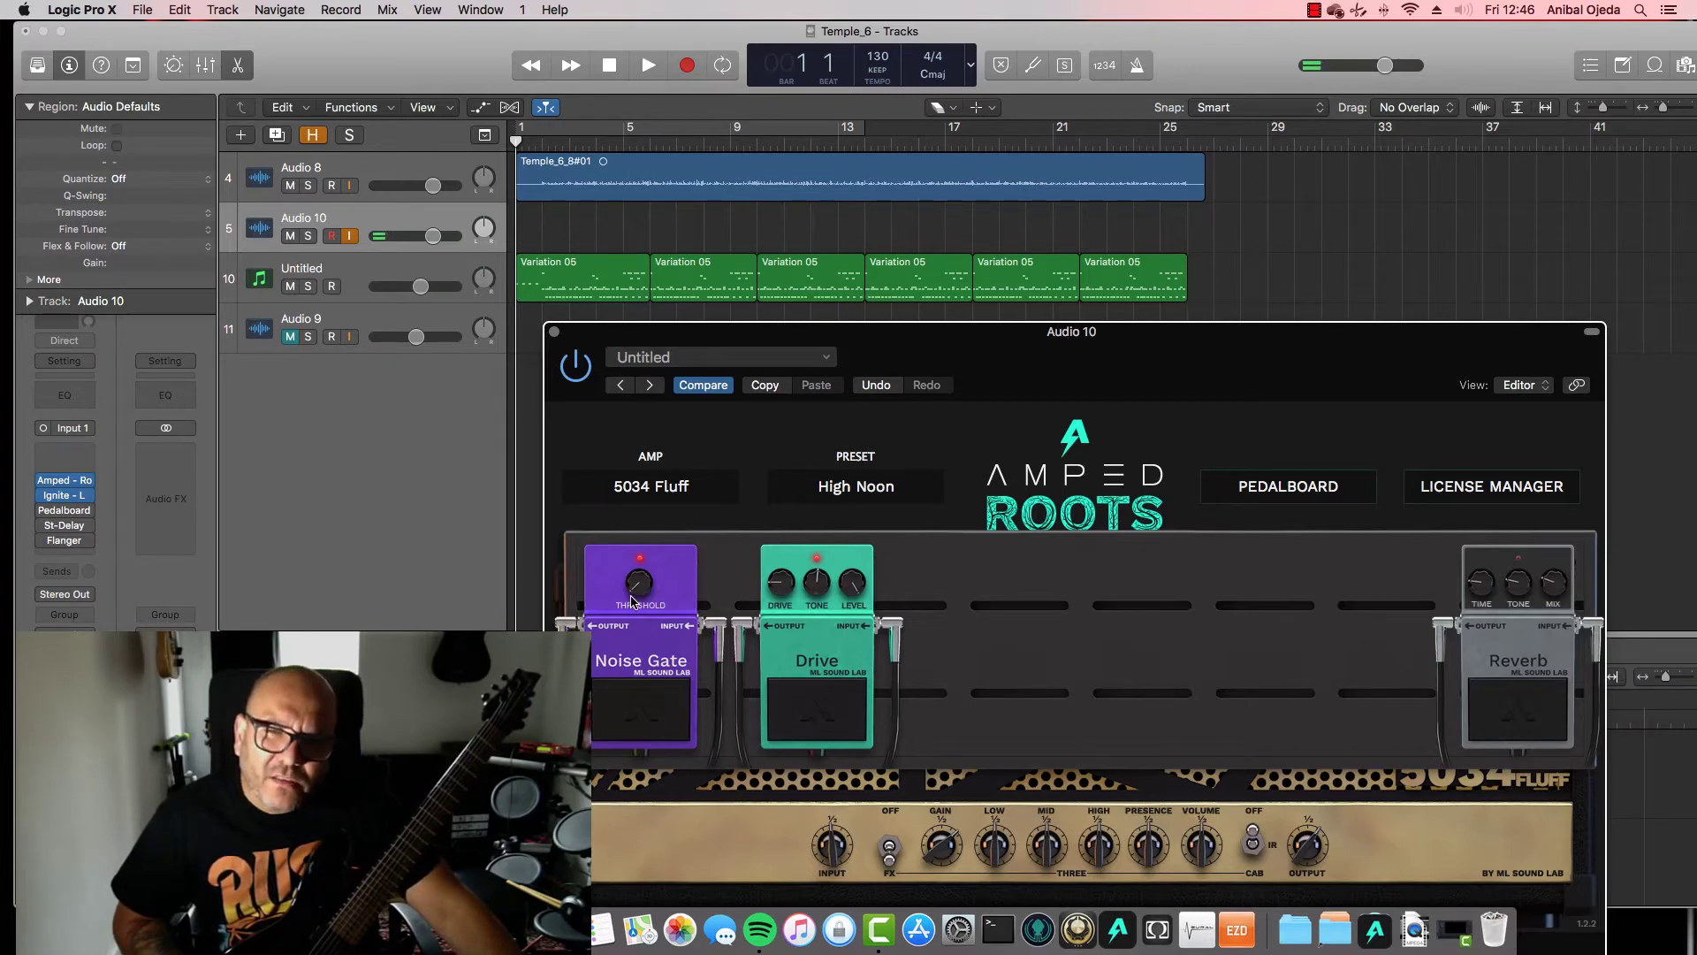
pyautogui.click(350, 236)
pyautogui.click(350, 236)
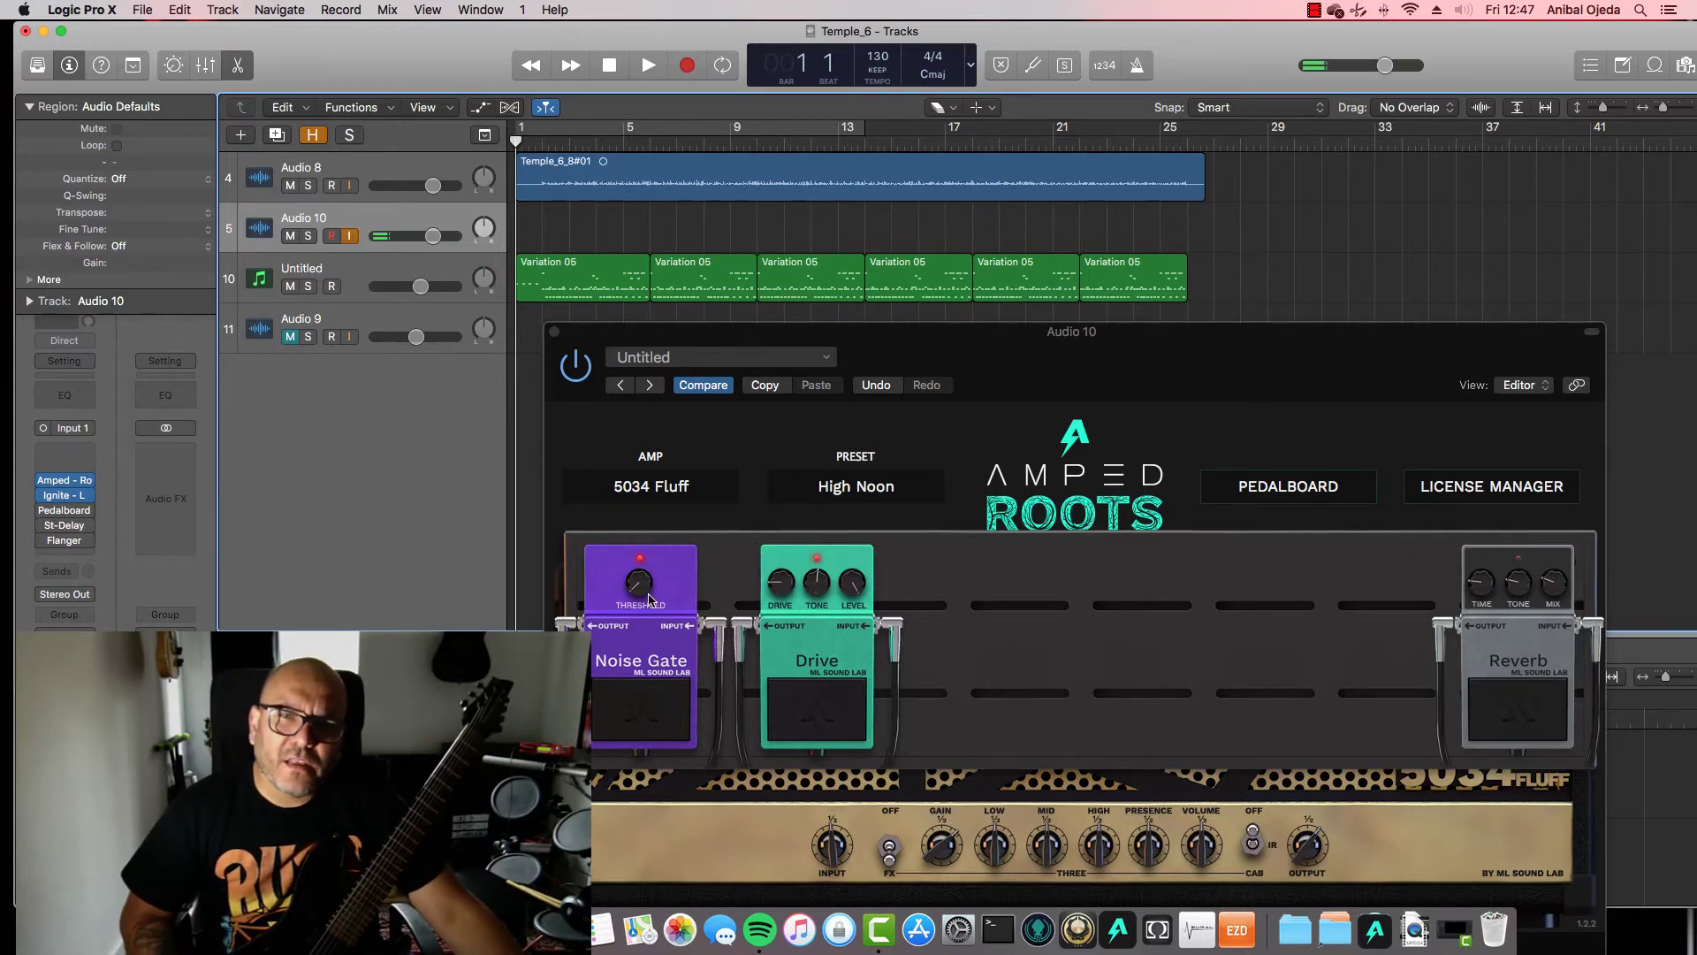
# Play through the Amped Roots pedalboard, then turn off Audio 10's input monitoring
pyautogui.click(623, 551)
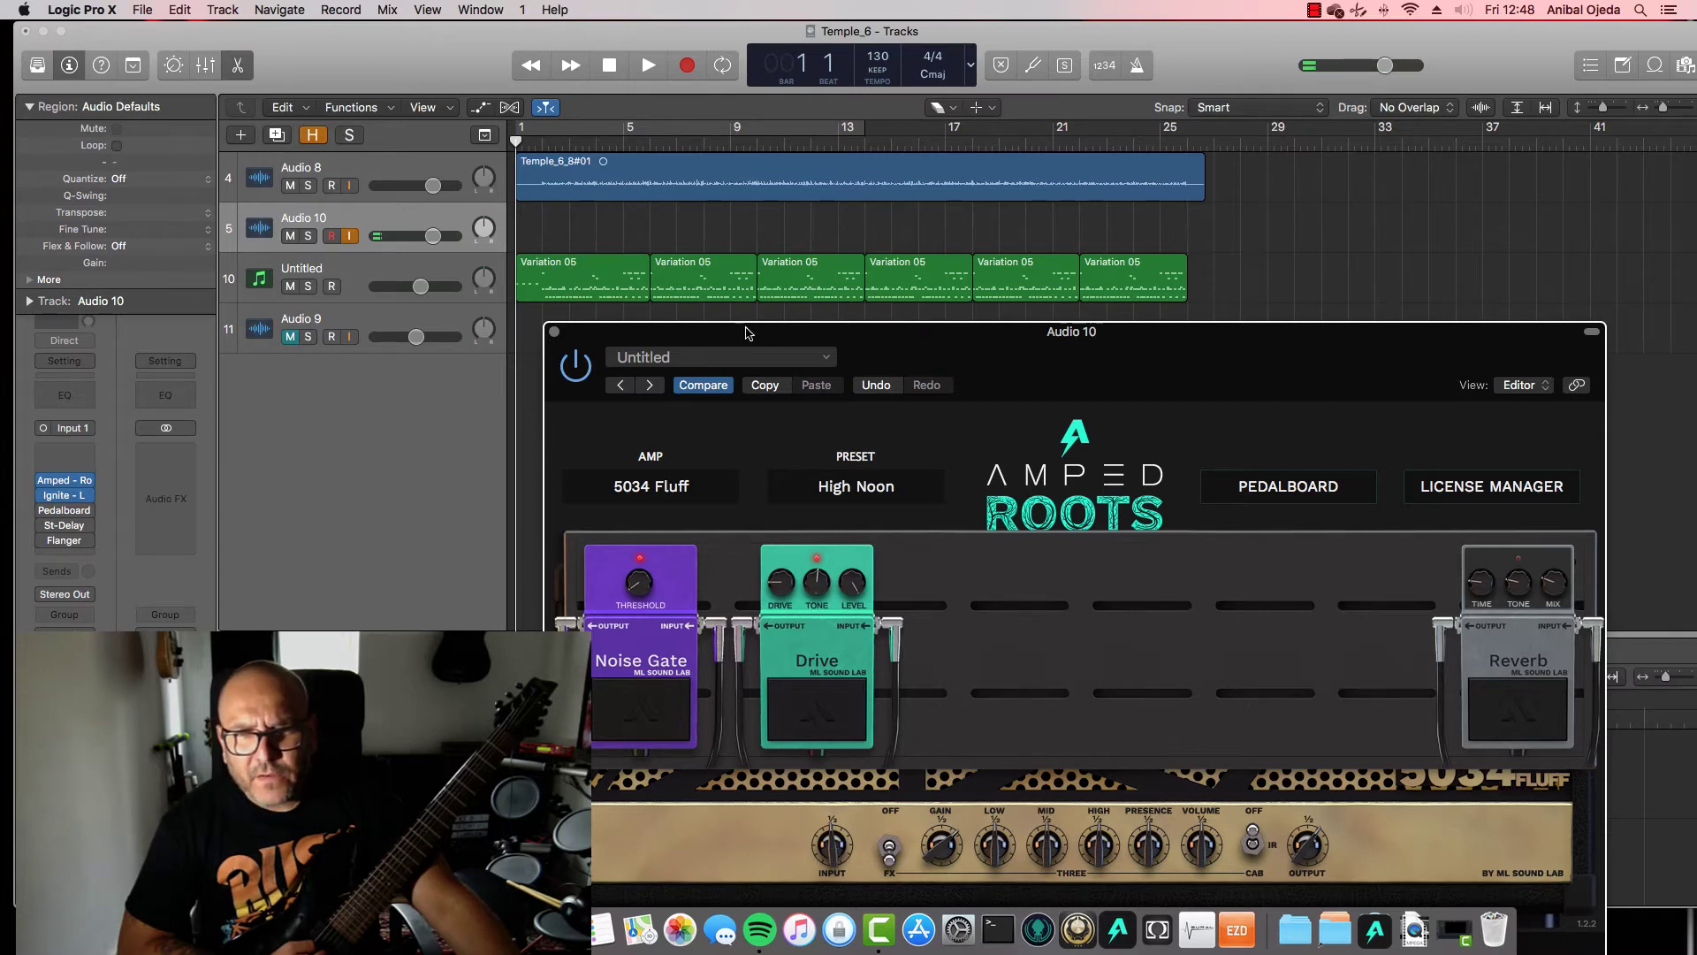
pyautogui.click(352, 238)
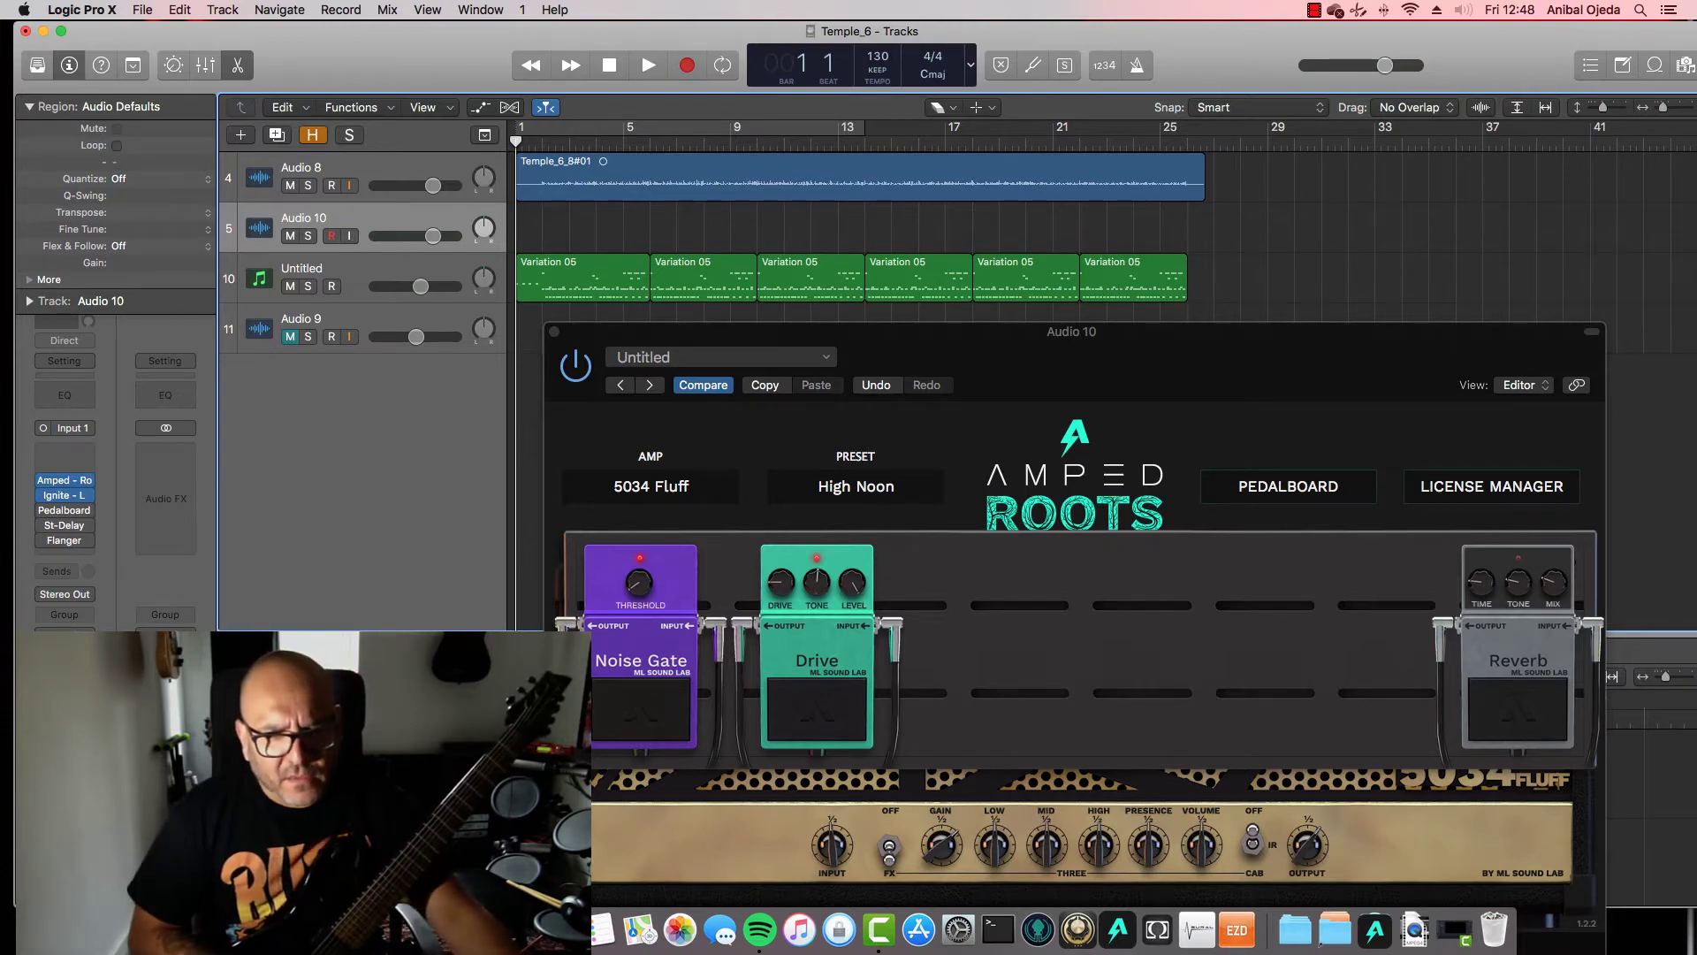
# Google 'chernobl guitar tone' in Safari and open the Pro Mix Academy course result
pyautogui.press('super+Tab')
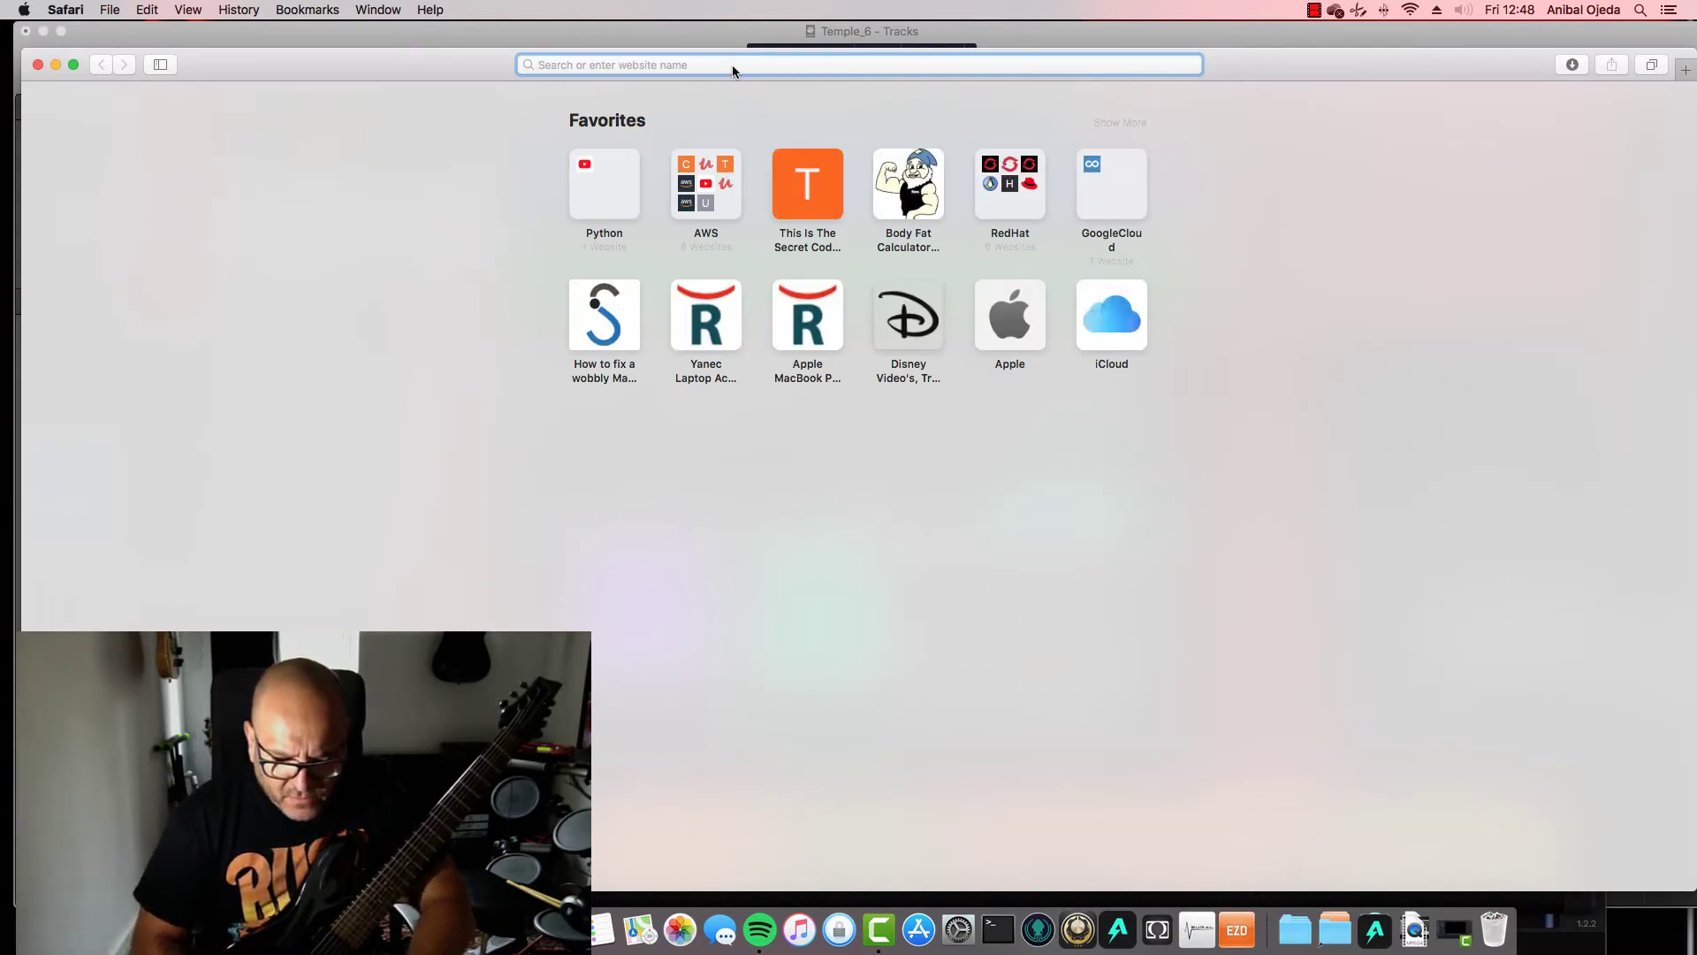
pyautogui.write('o')
pyautogui.press('BackSpace')
pyautogui.press('BackSpace')
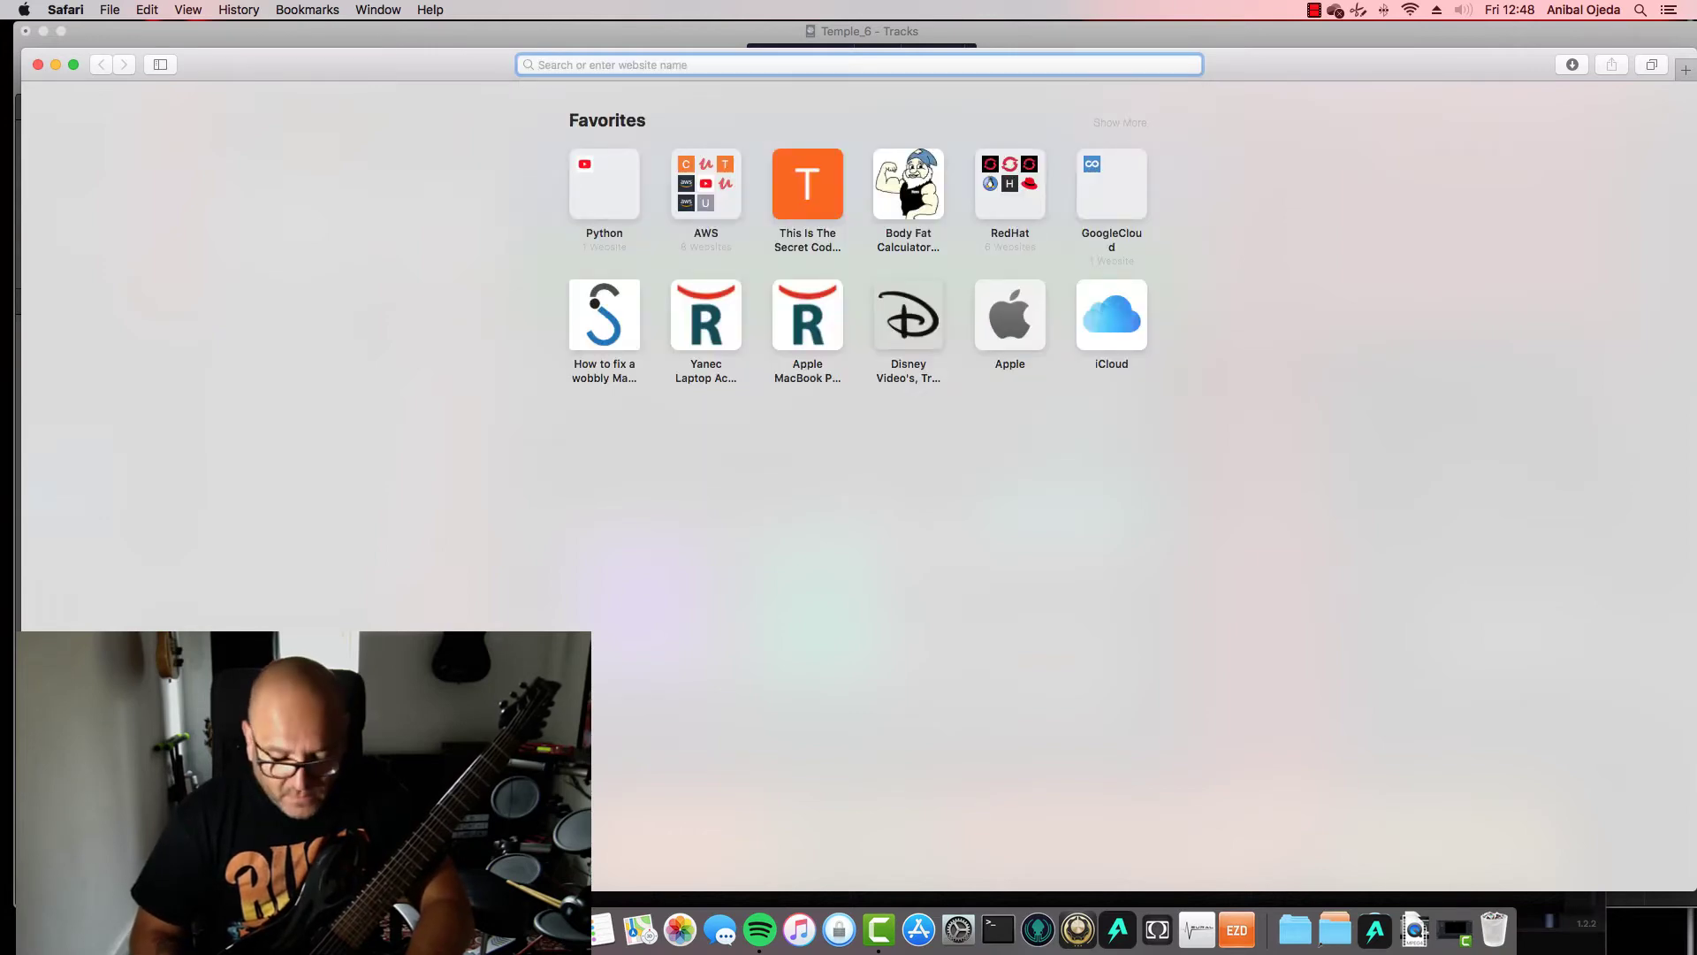
pyautogui.write('cher')
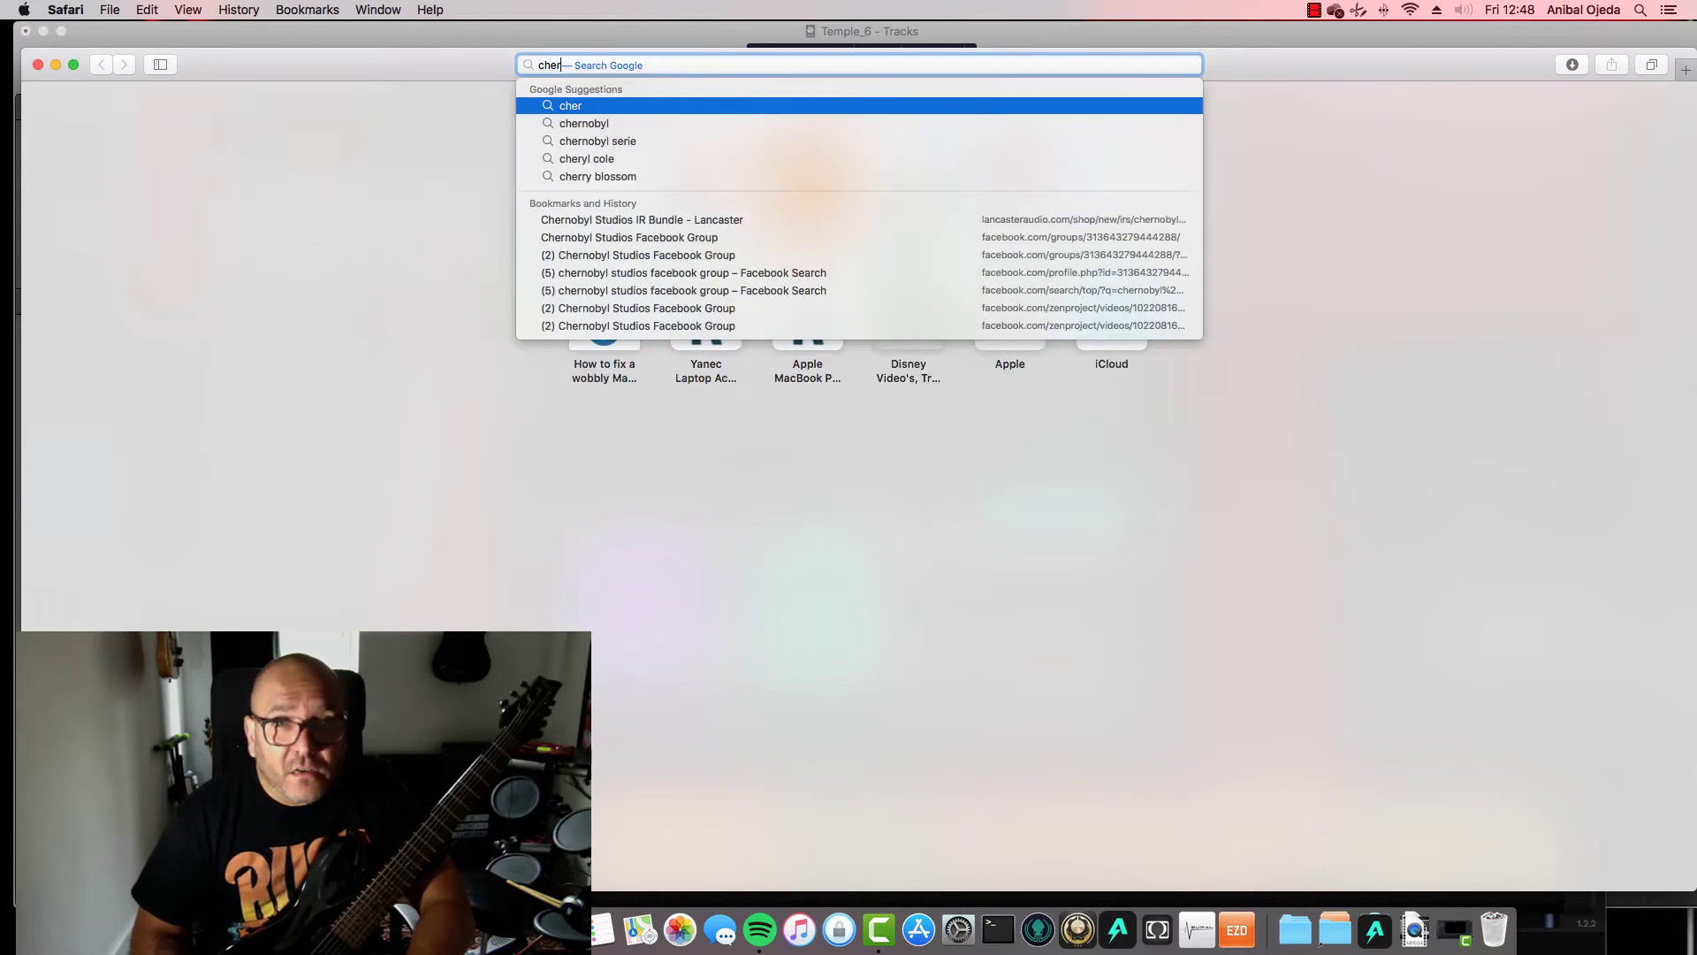
pyautogui.write('no')
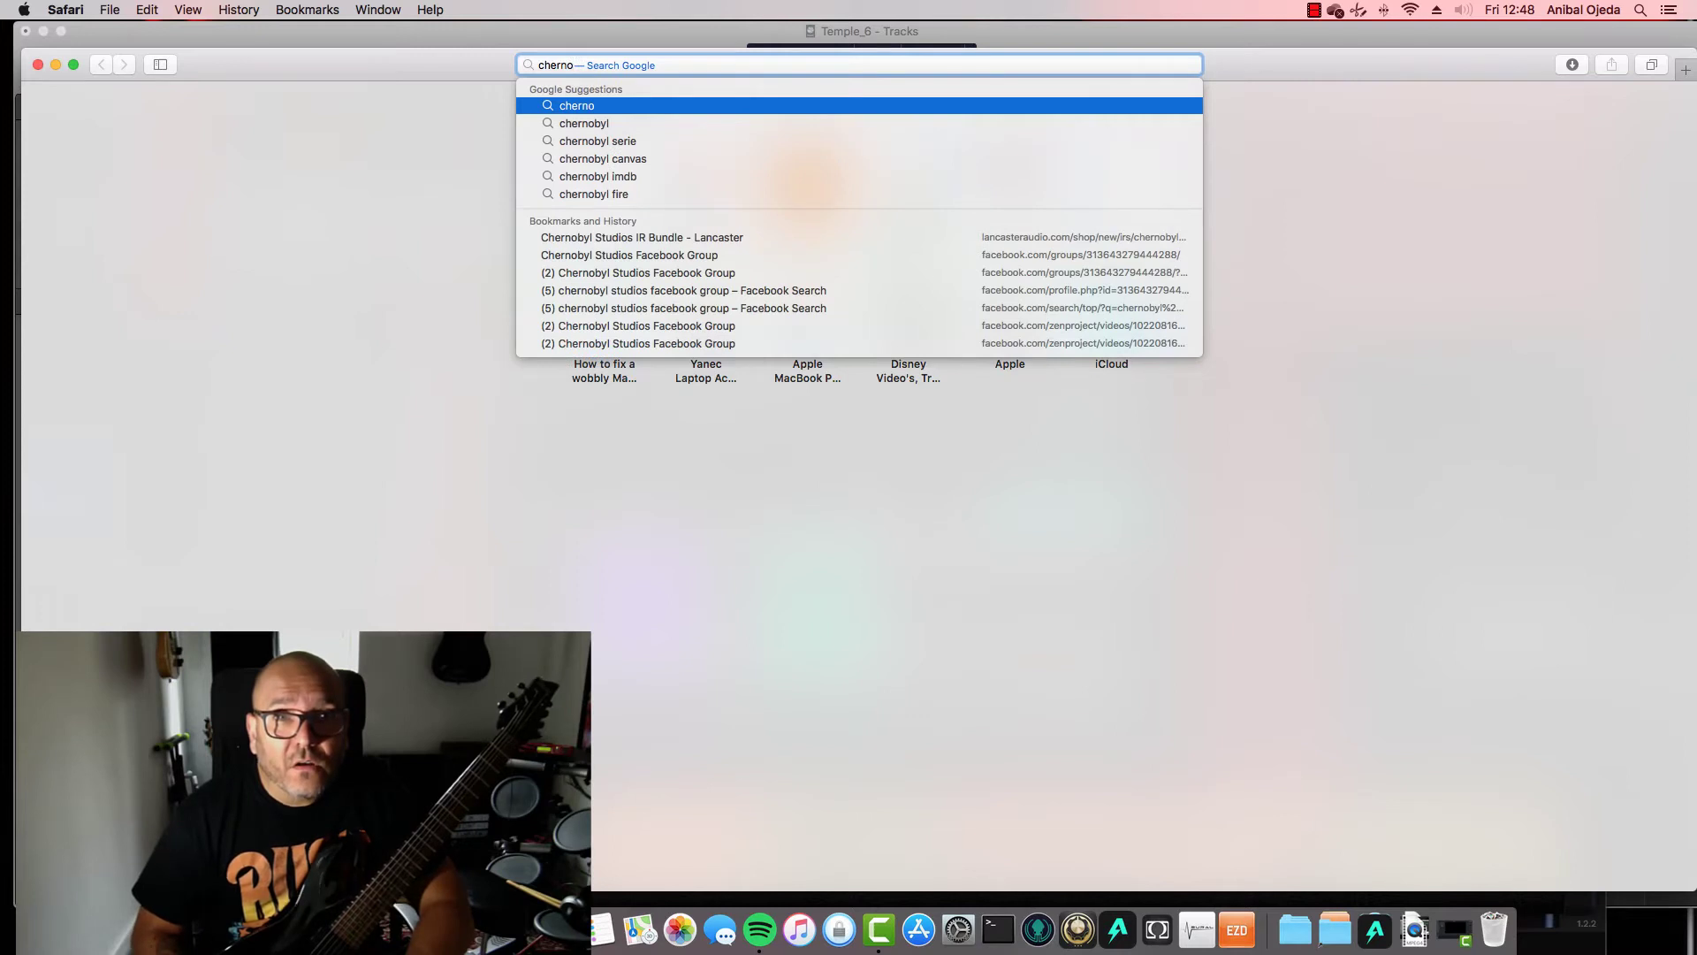
pyautogui.write('bl')
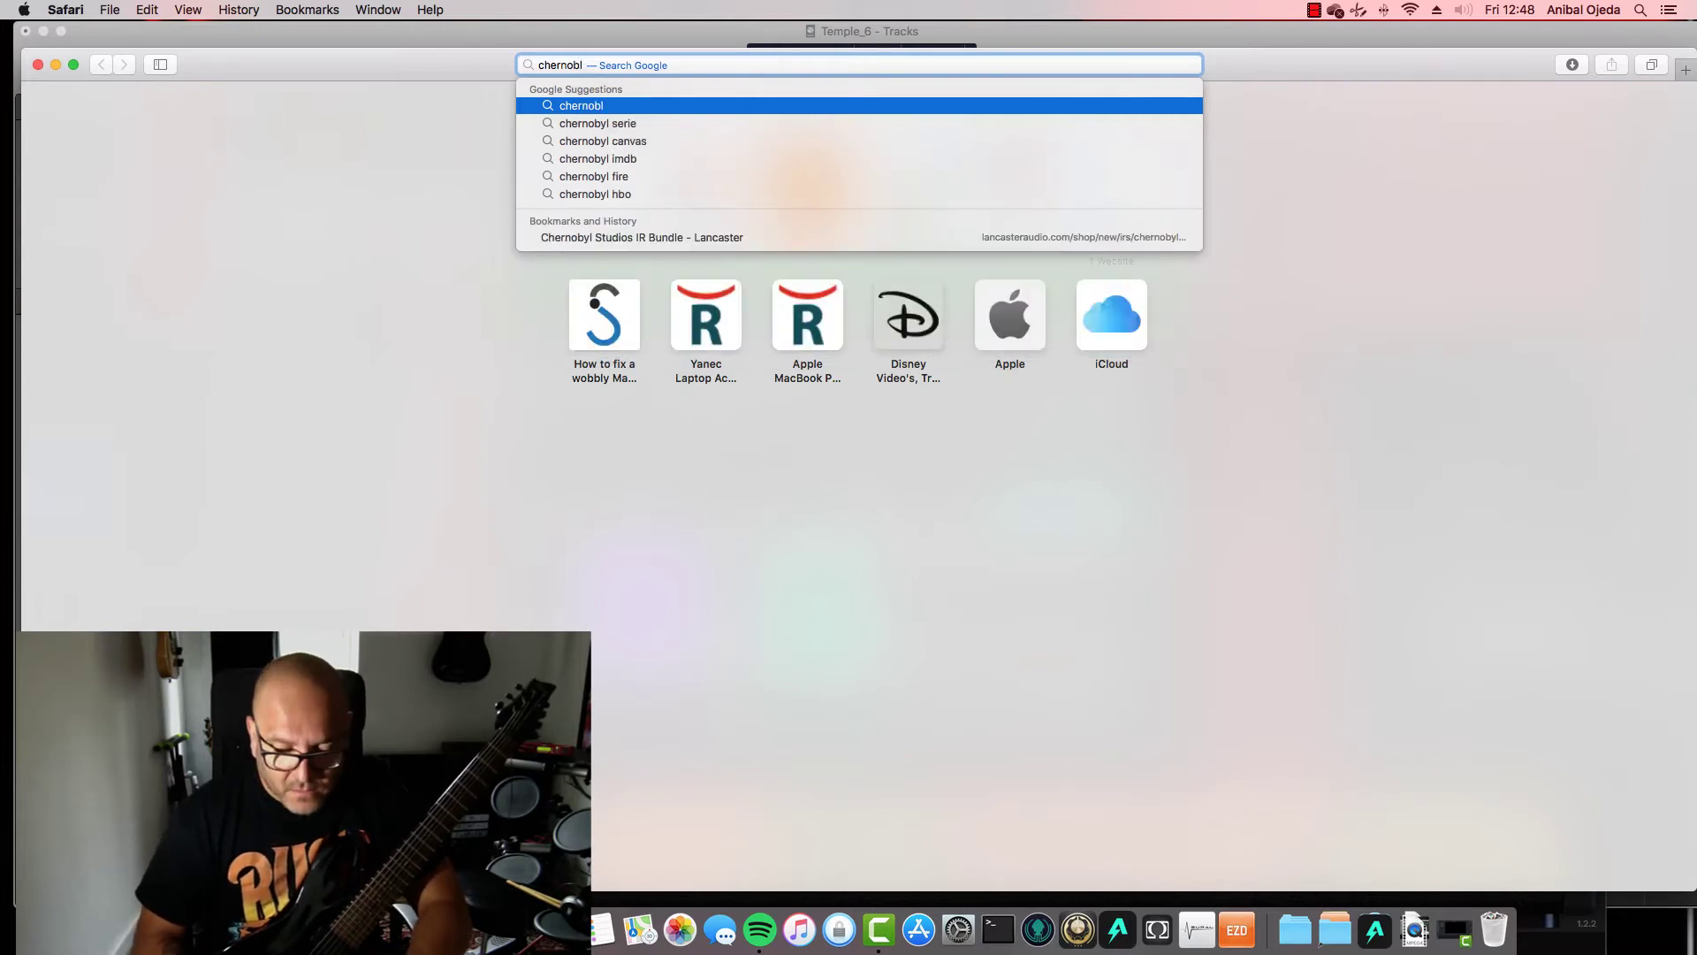
pyautogui.write(' guitar to')
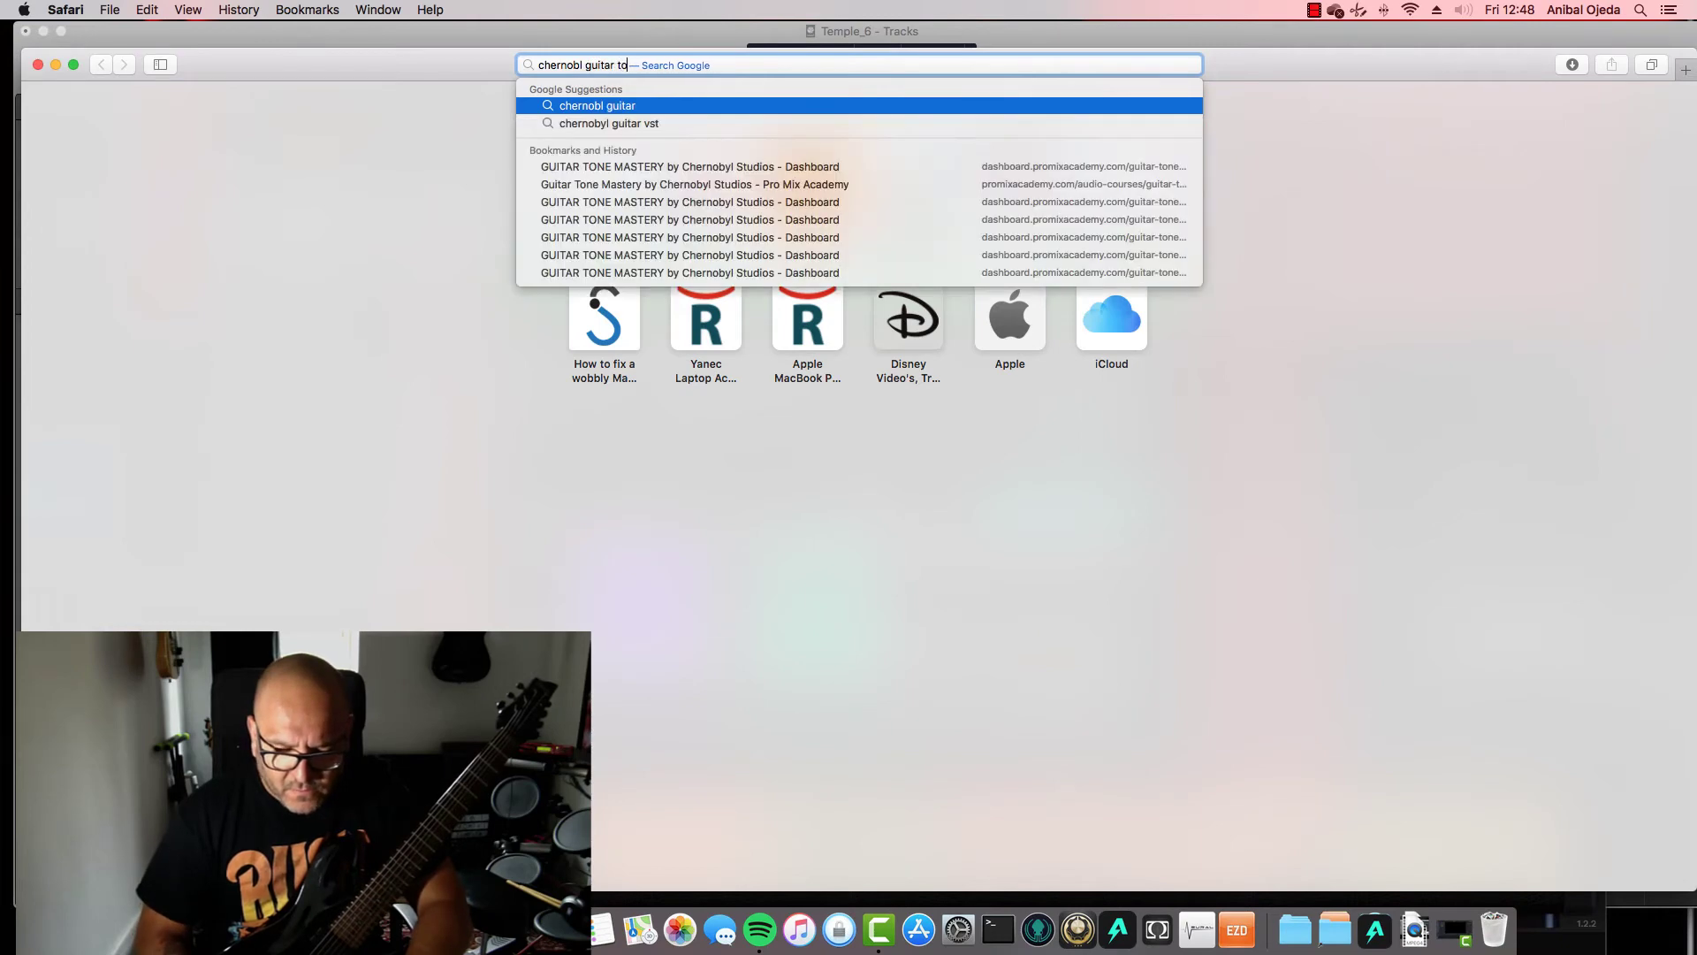
pyautogui.write('ne')
pyautogui.press('Return')
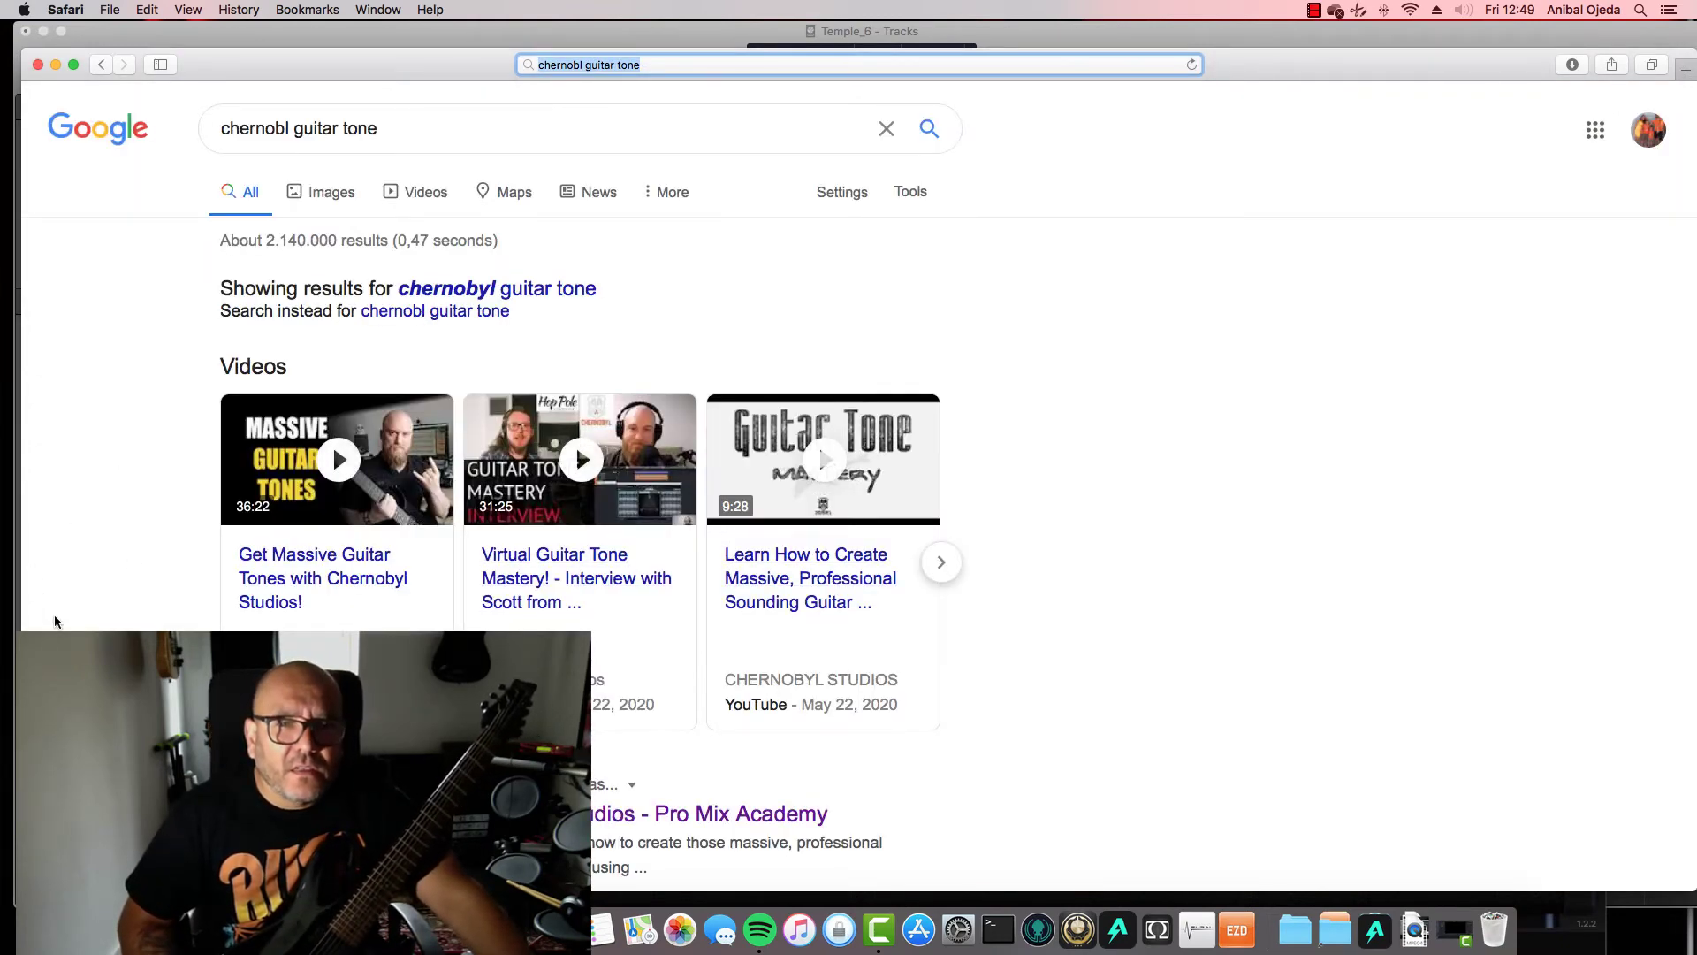
pyautogui.click(566, 813)
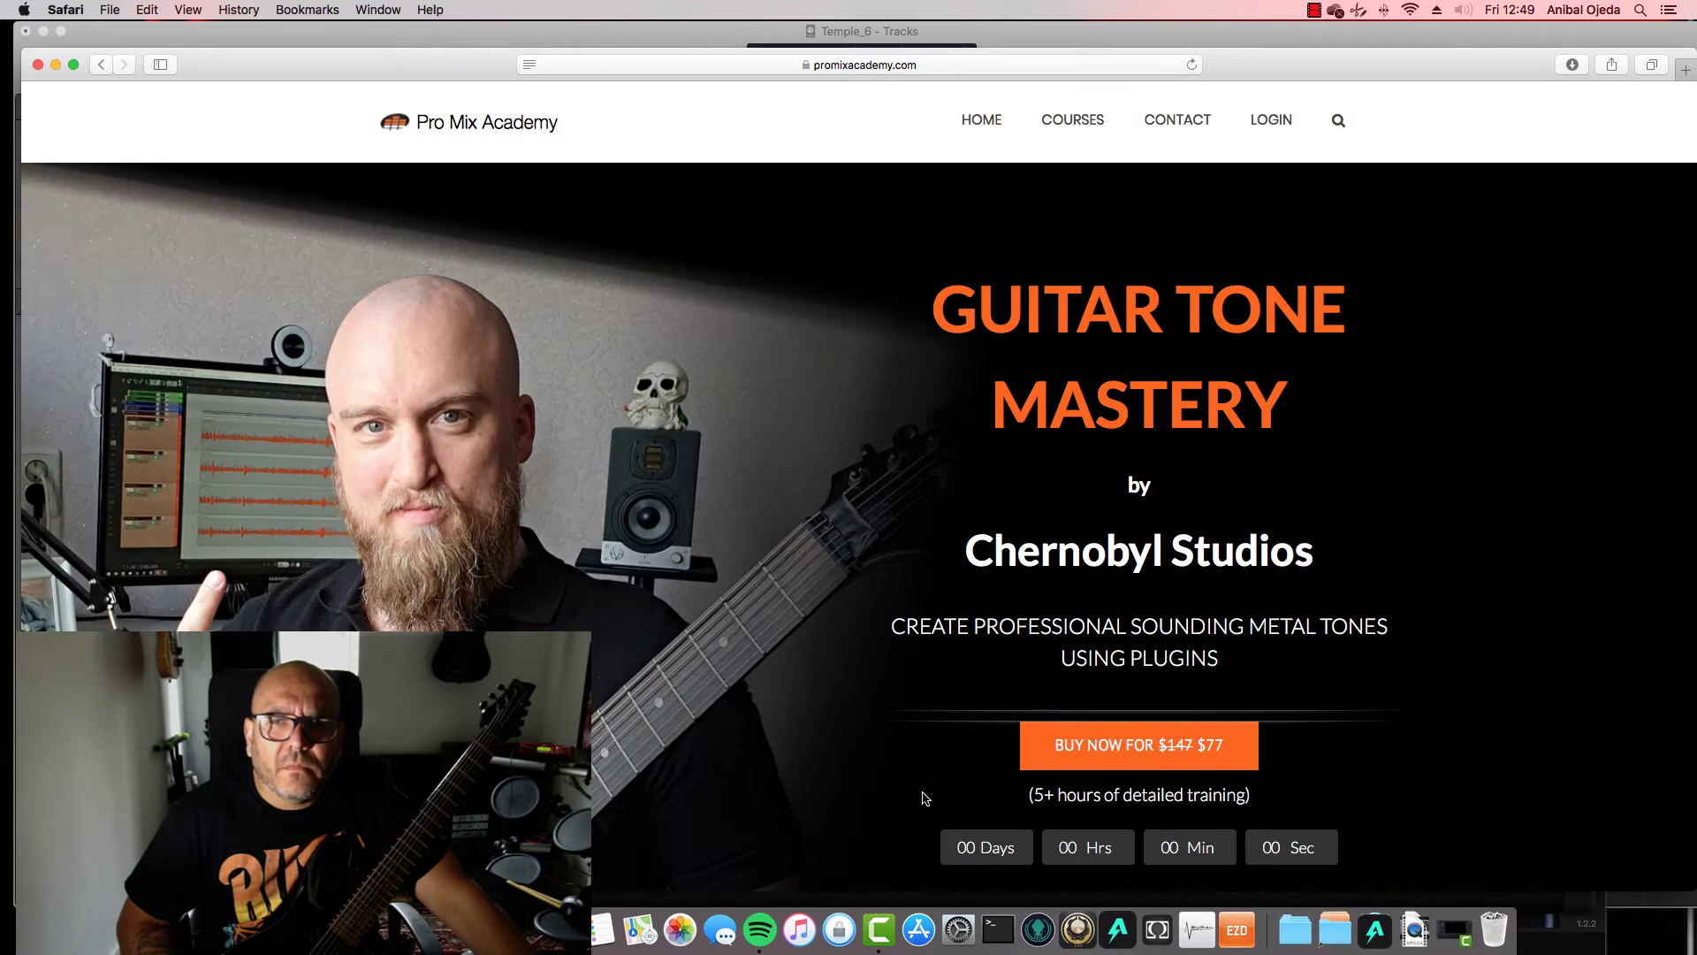
# Scroll down the Guitar Tone Mastery course page and back up to the top
pyautogui.scroll(-4, 836, 746)
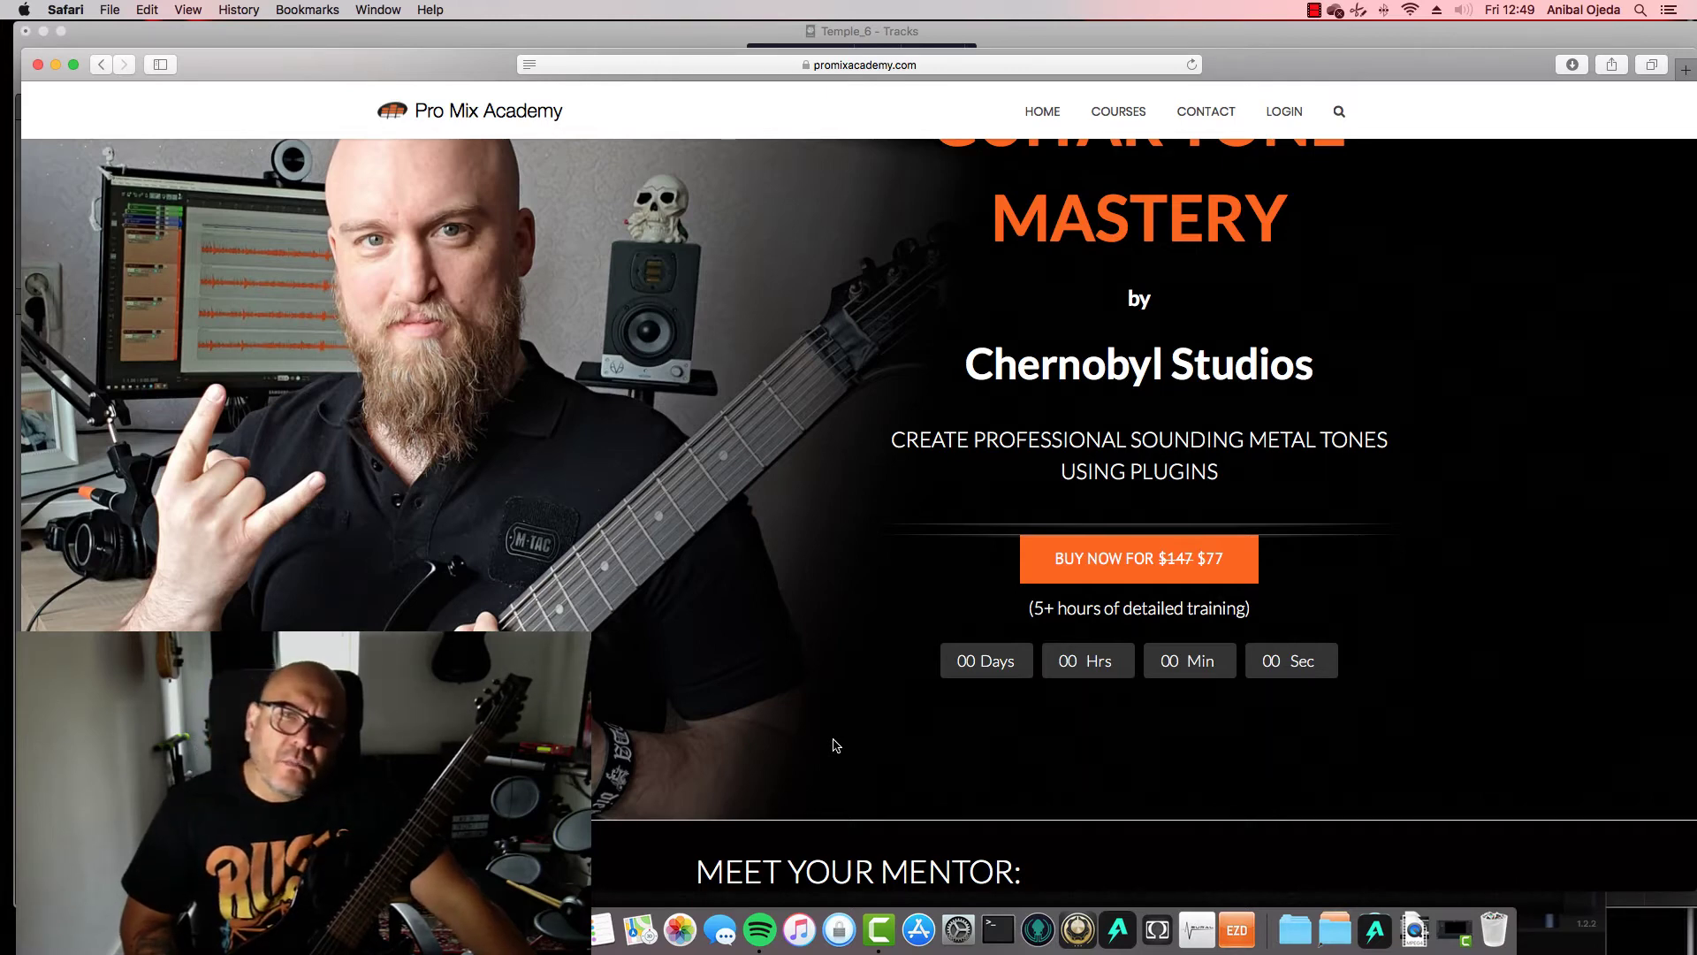
pyautogui.scroll(3, 836, 745)
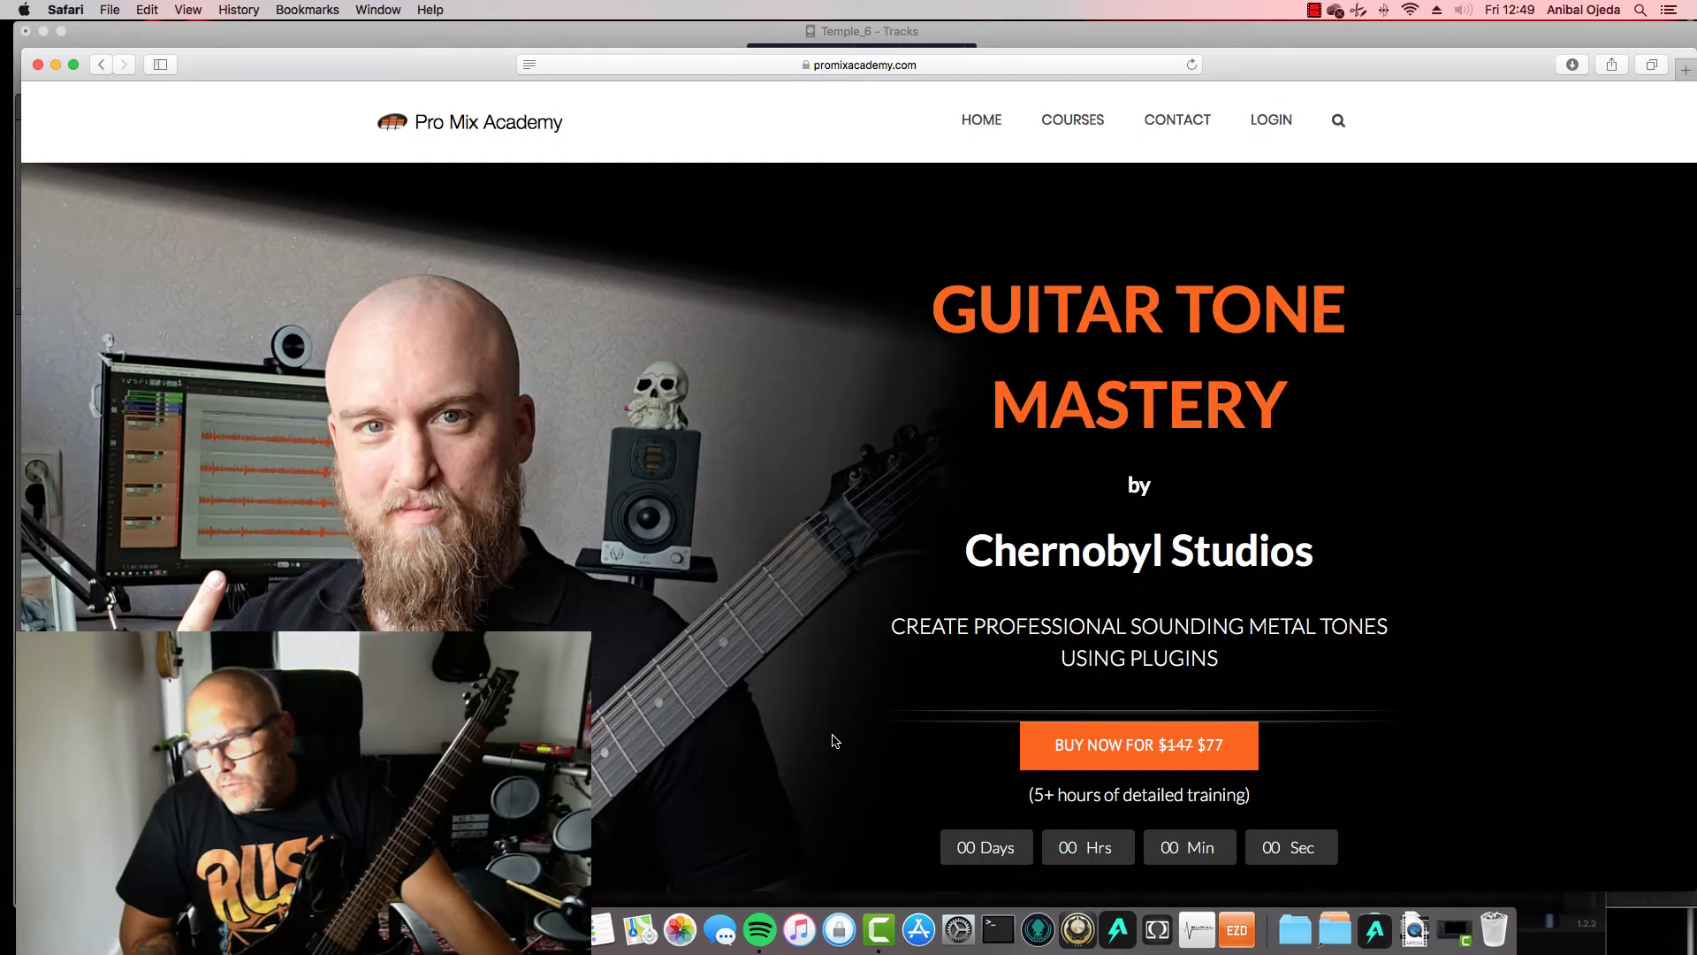
pyautogui.scroll(-5, 835, 741)
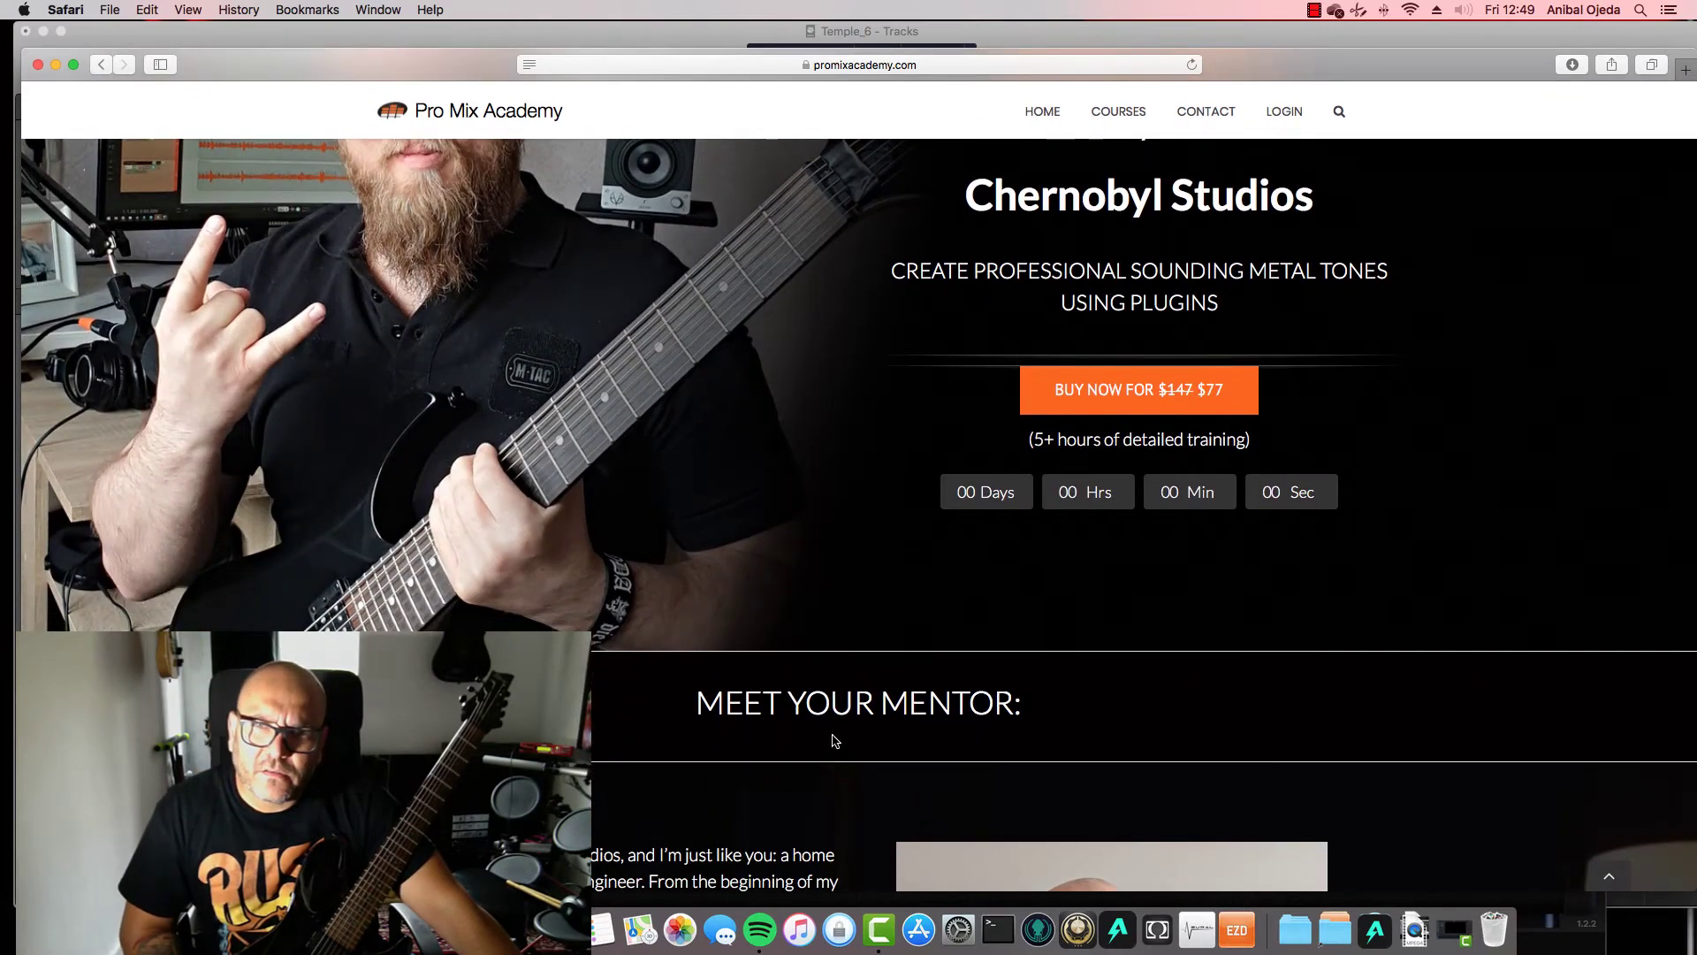
pyautogui.scroll(5, 834, 741)
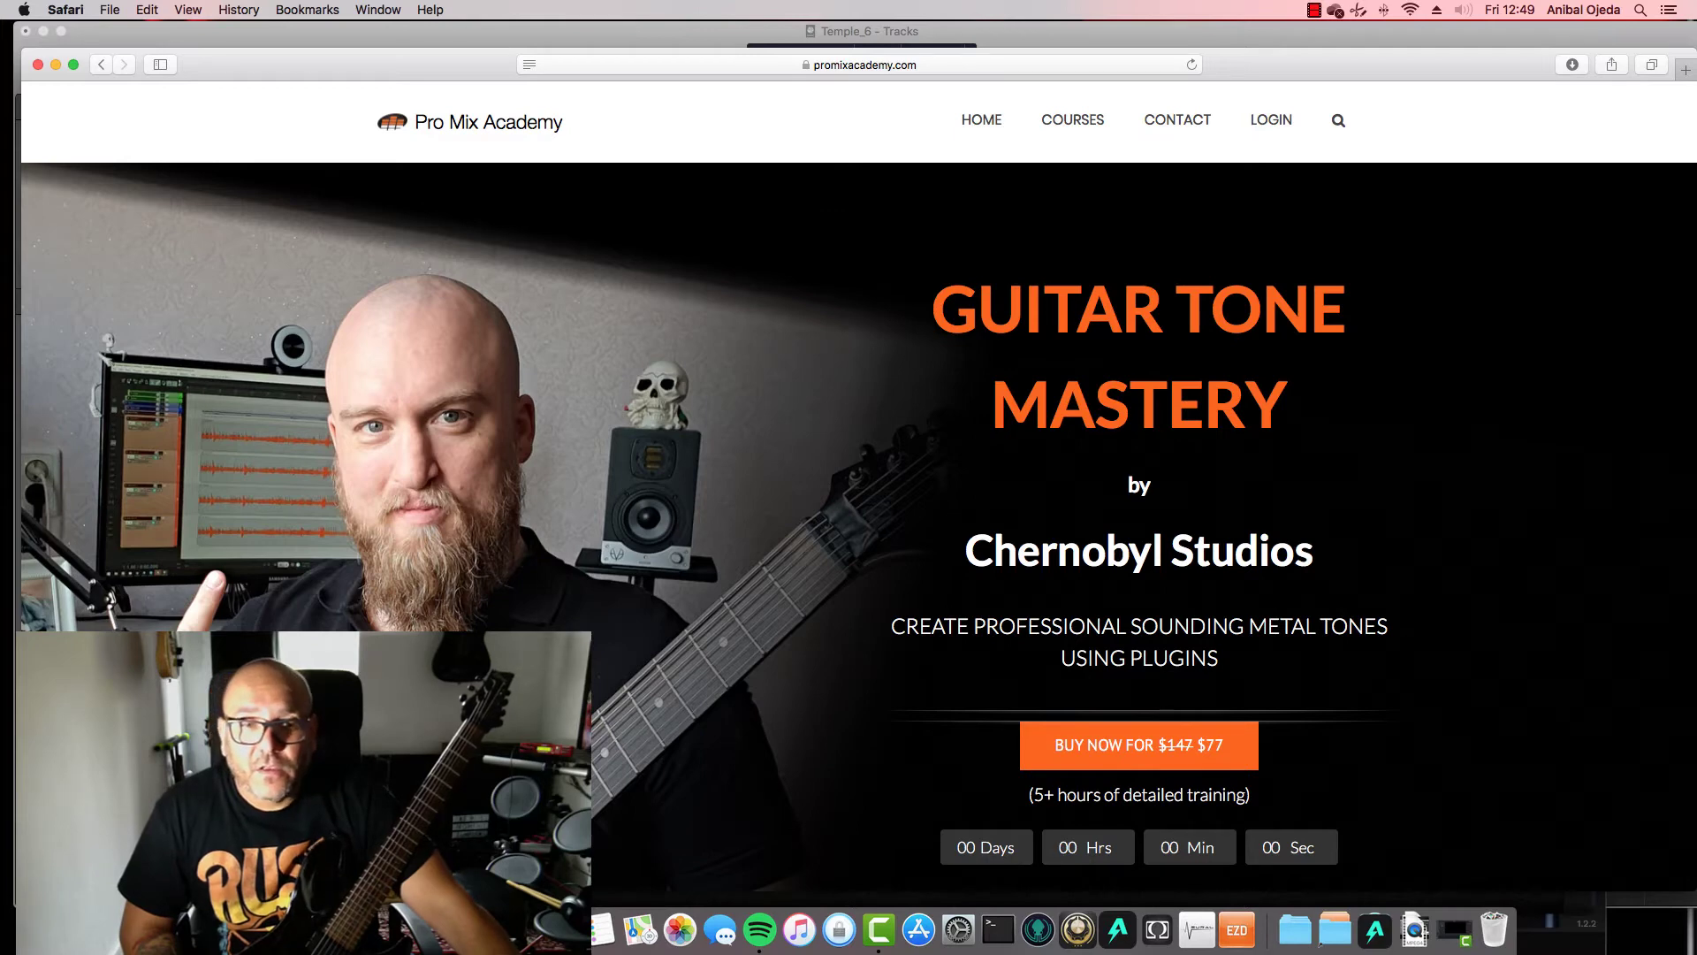
# Switch to Logic Pro X, then back to the Guitar Tone Mastery page in Safari
pyautogui.press('super+Tab')
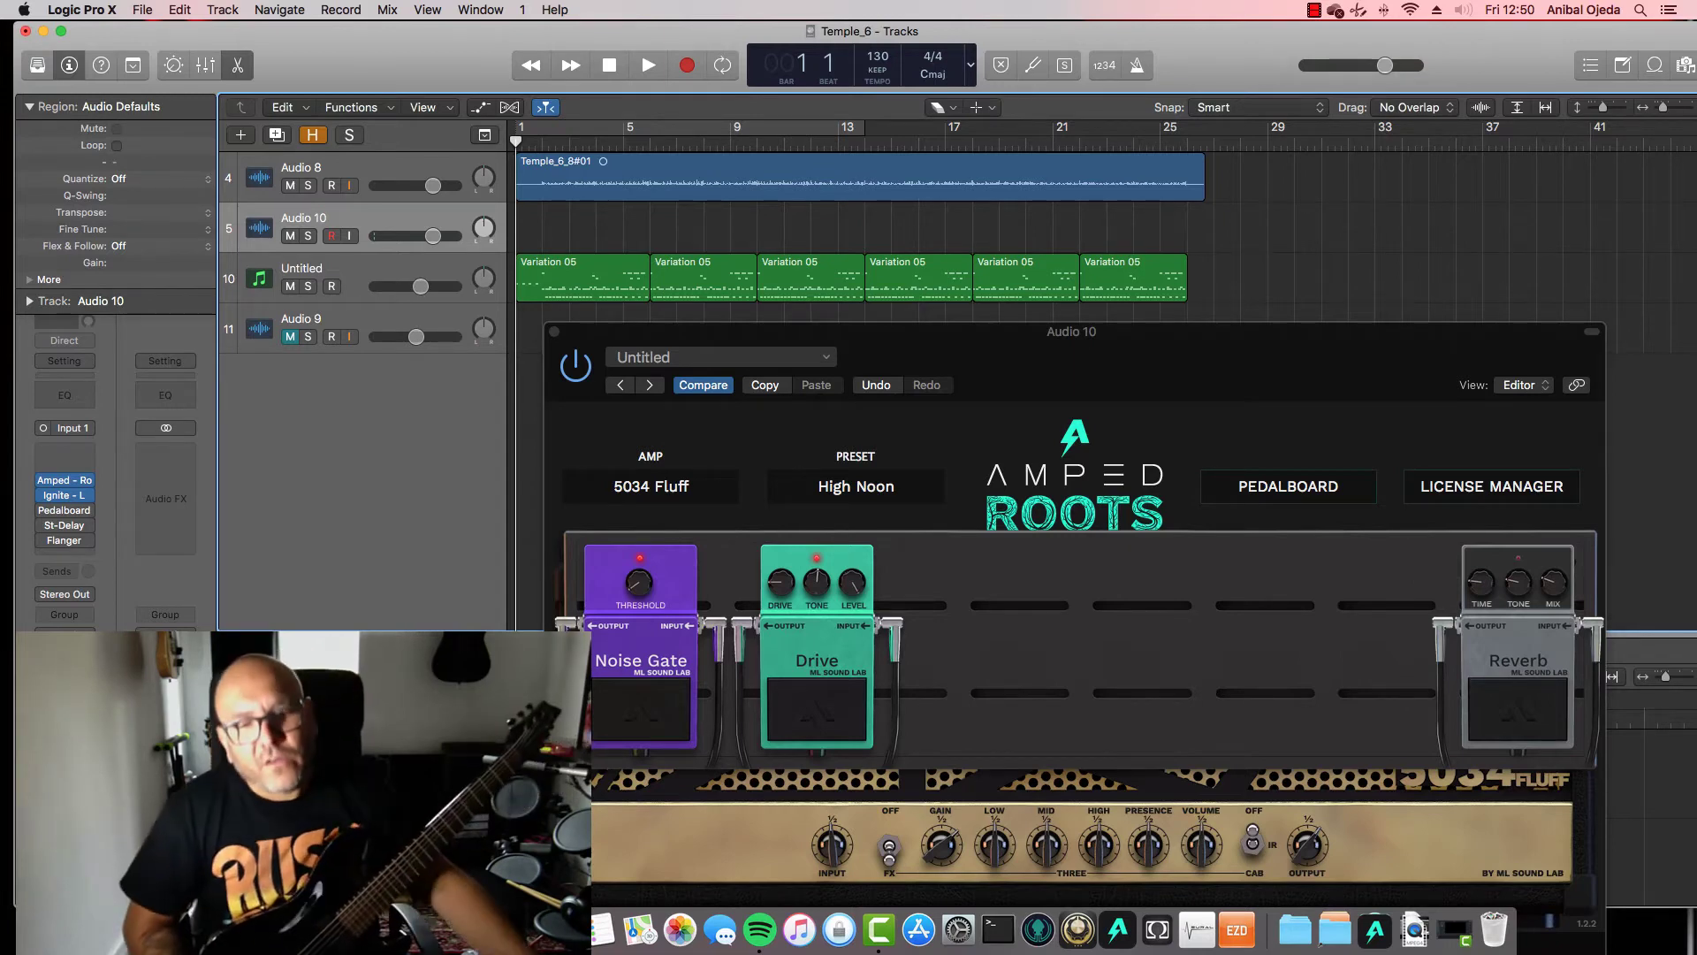
pyautogui.press('super+Tab')
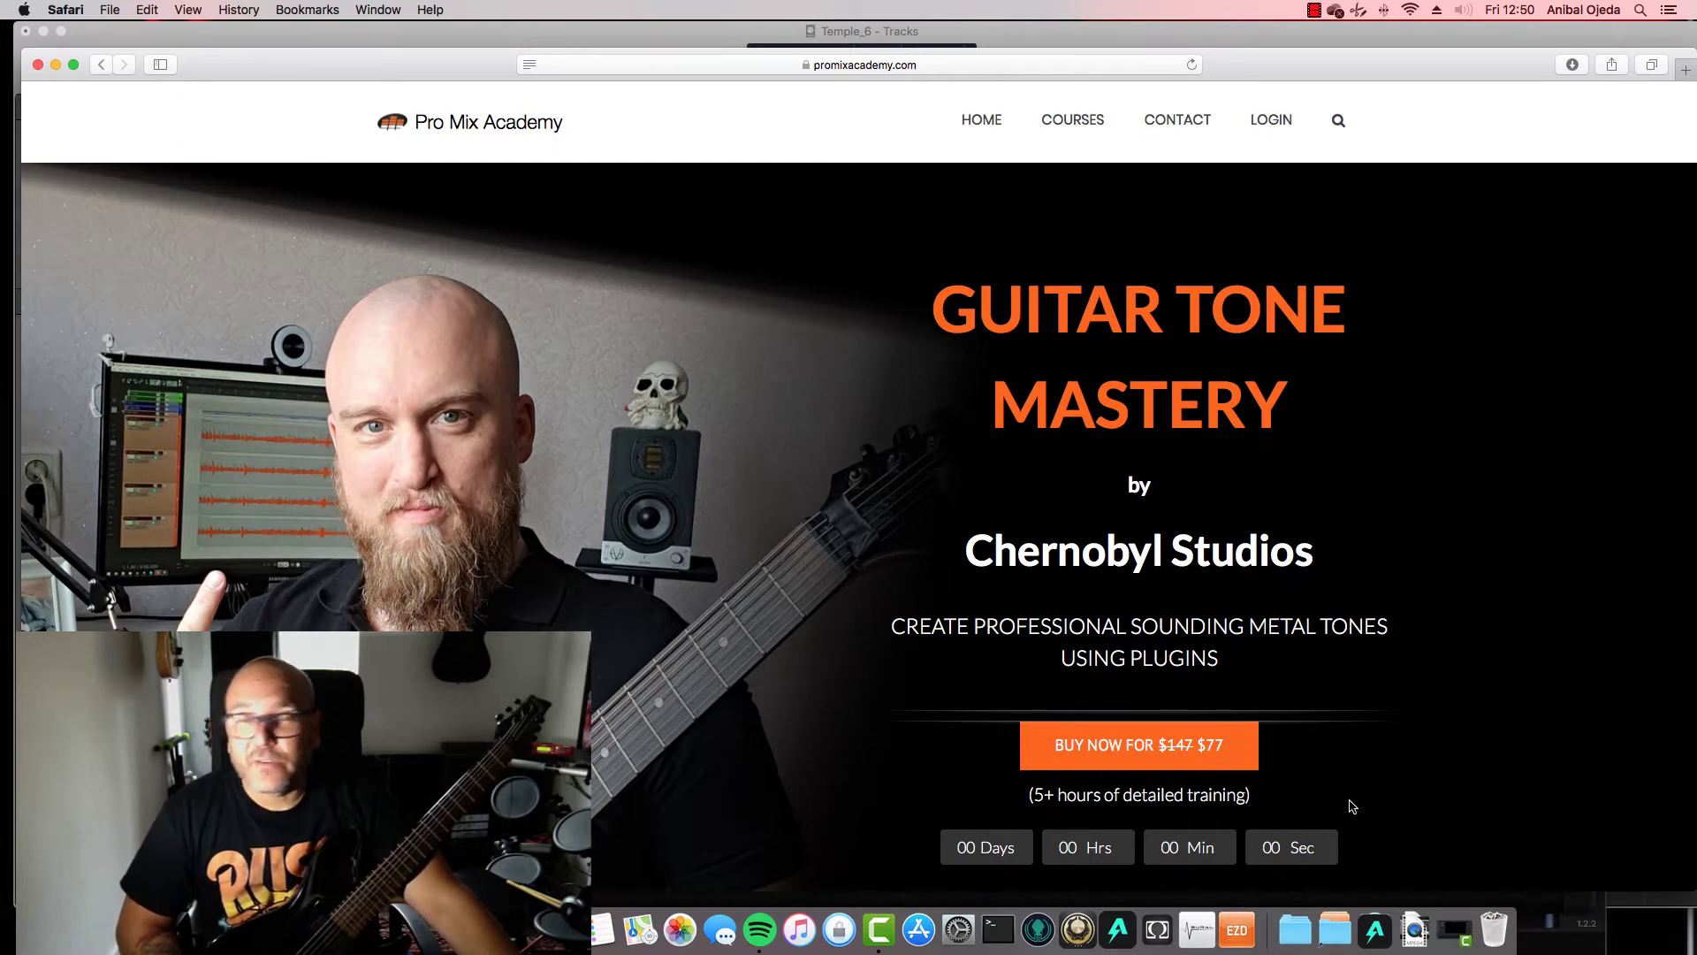
# Scroll down through the Meet Your Mentor section and back up
pyautogui.scroll(-3, 1352, 806)
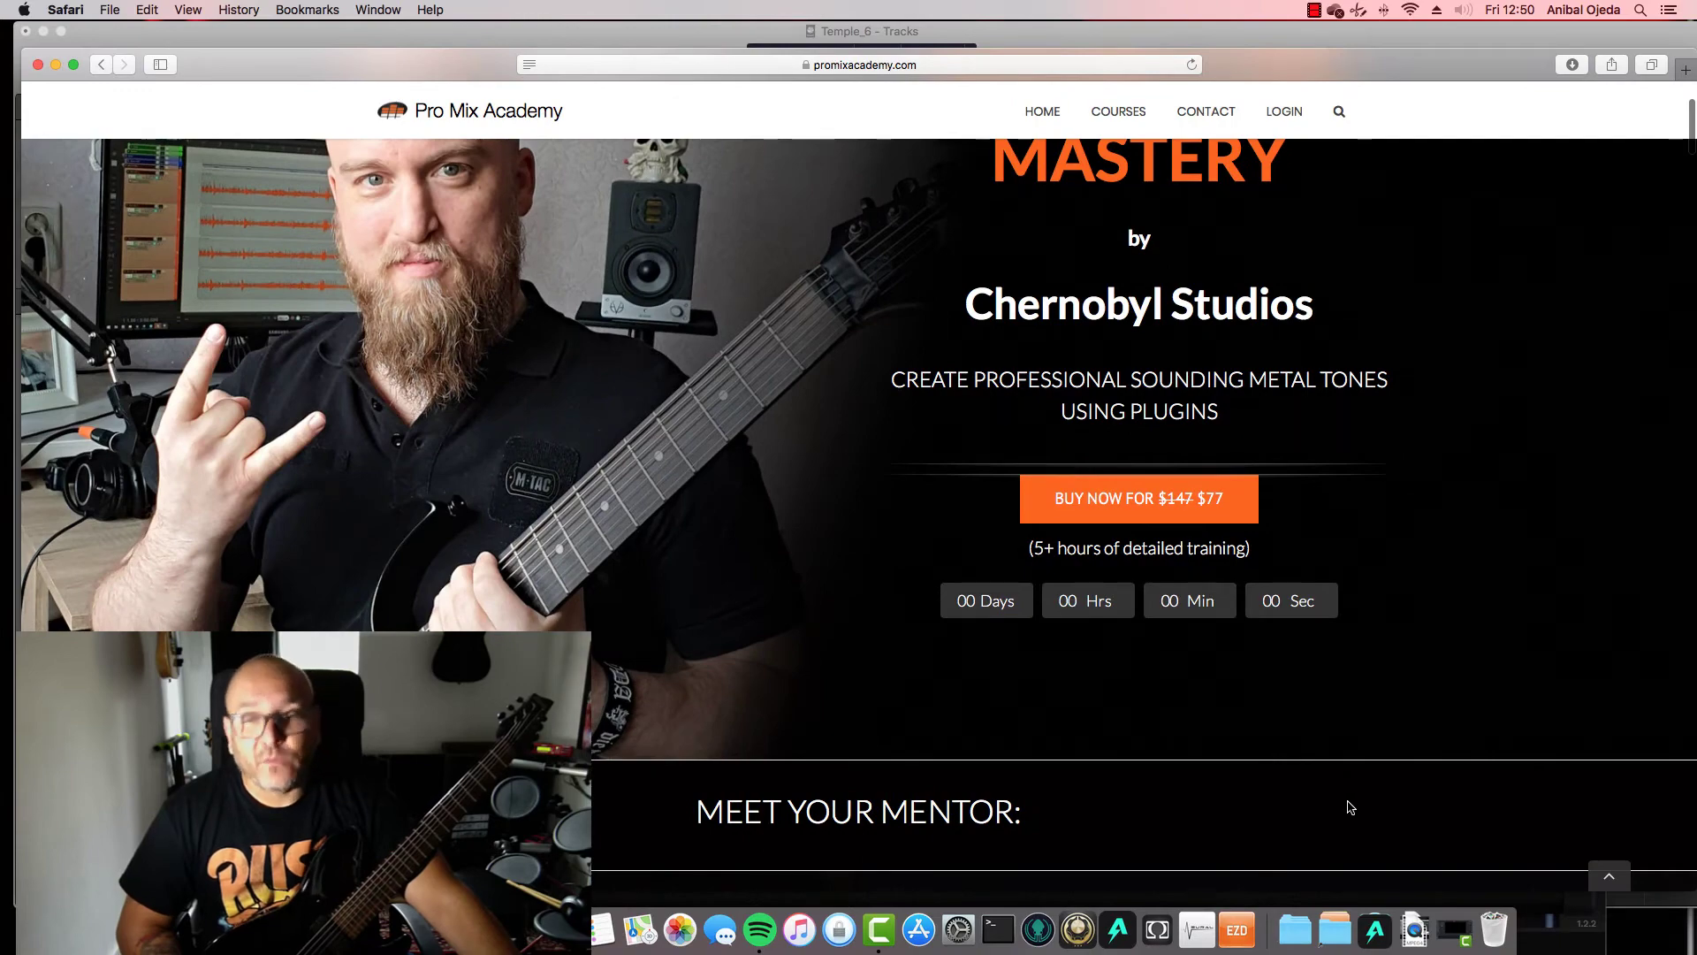
pyautogui.scroll(-3, 1350, 807)
pyautogui.scroll(-3, 1351, 807)
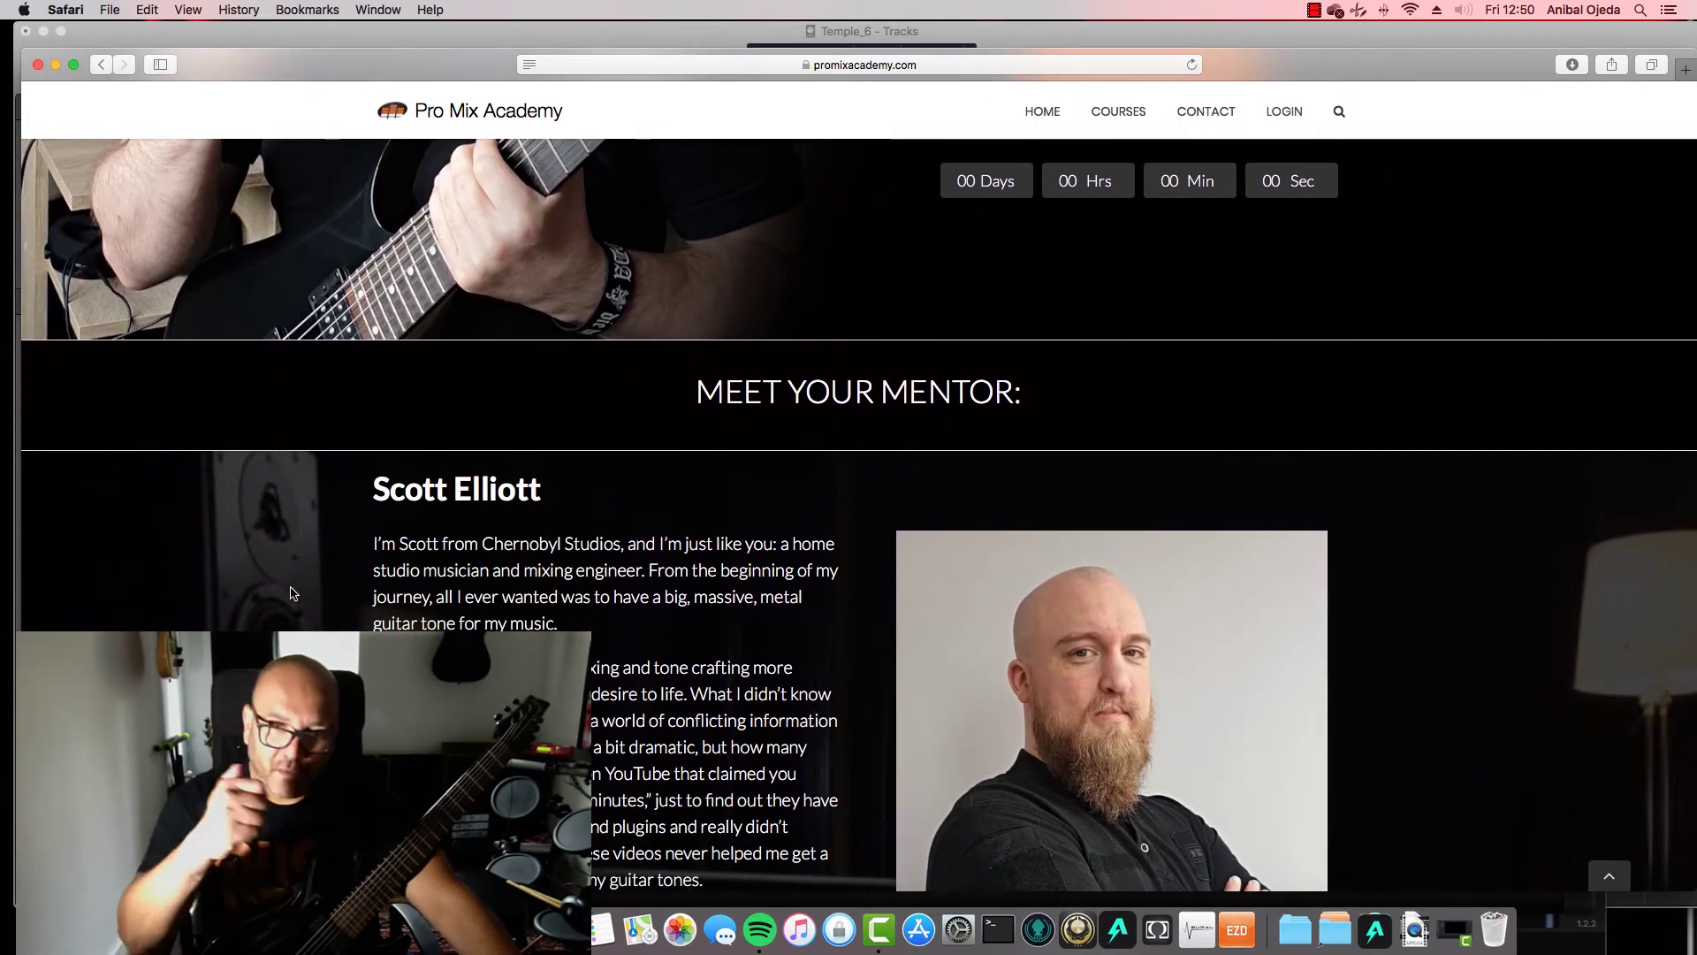
pyautogui.scroll(-2, 294, 593)
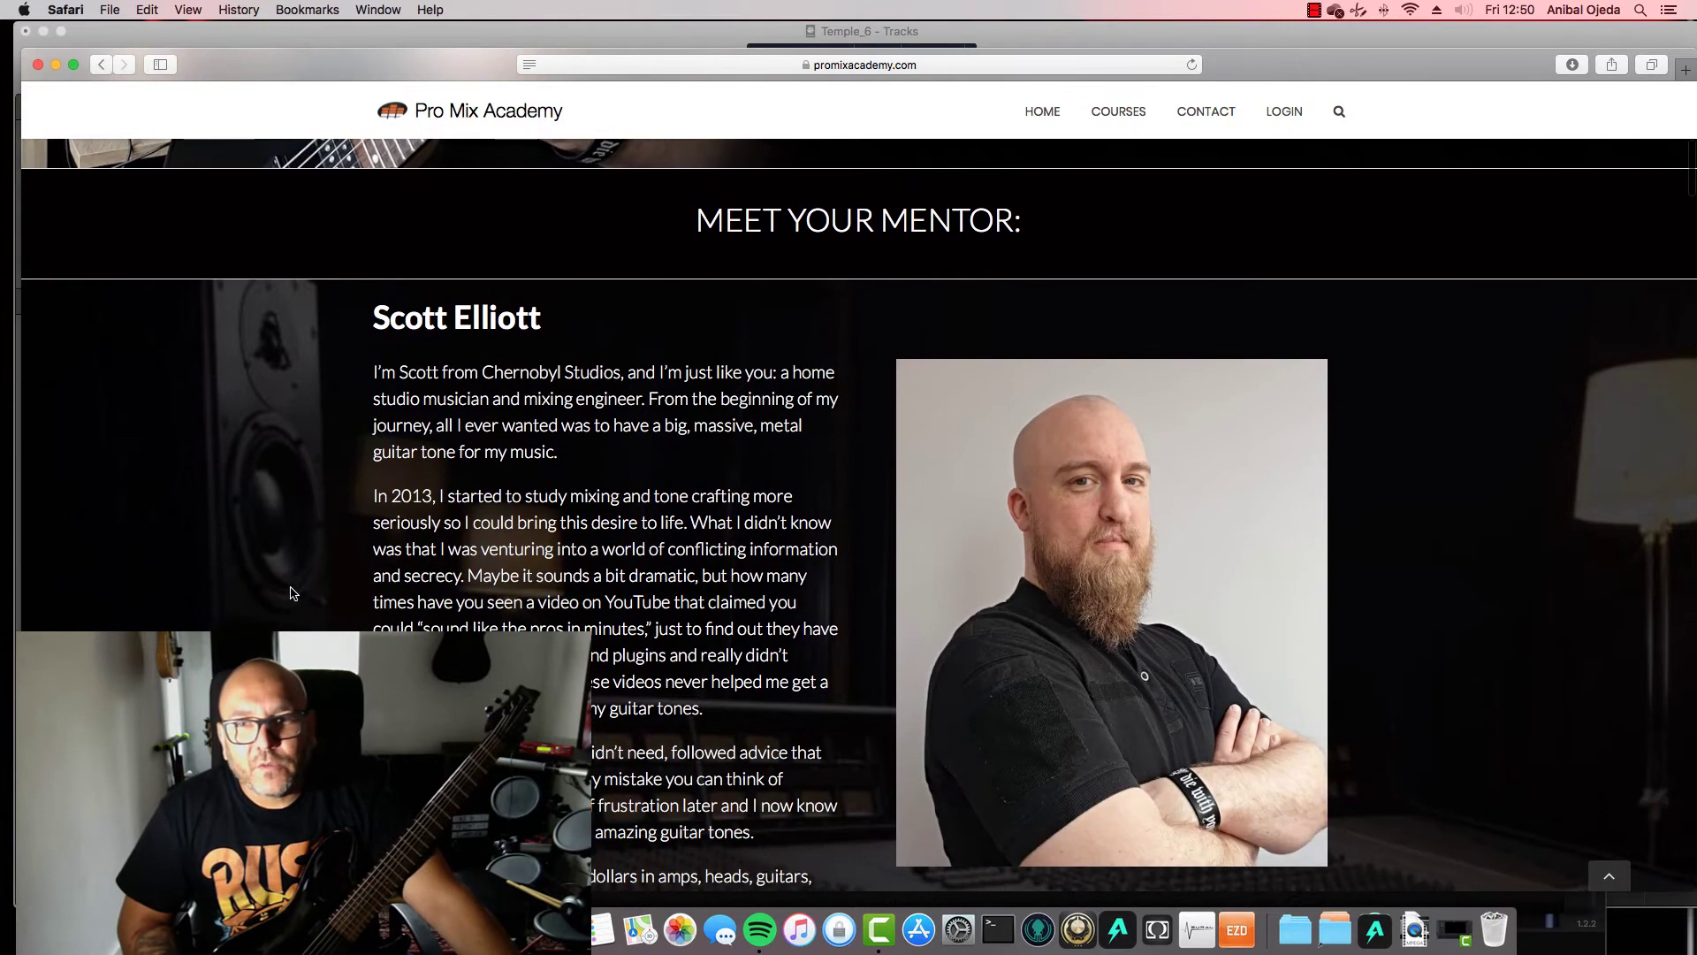
pyautogui.scroll(-3, 294, 593)
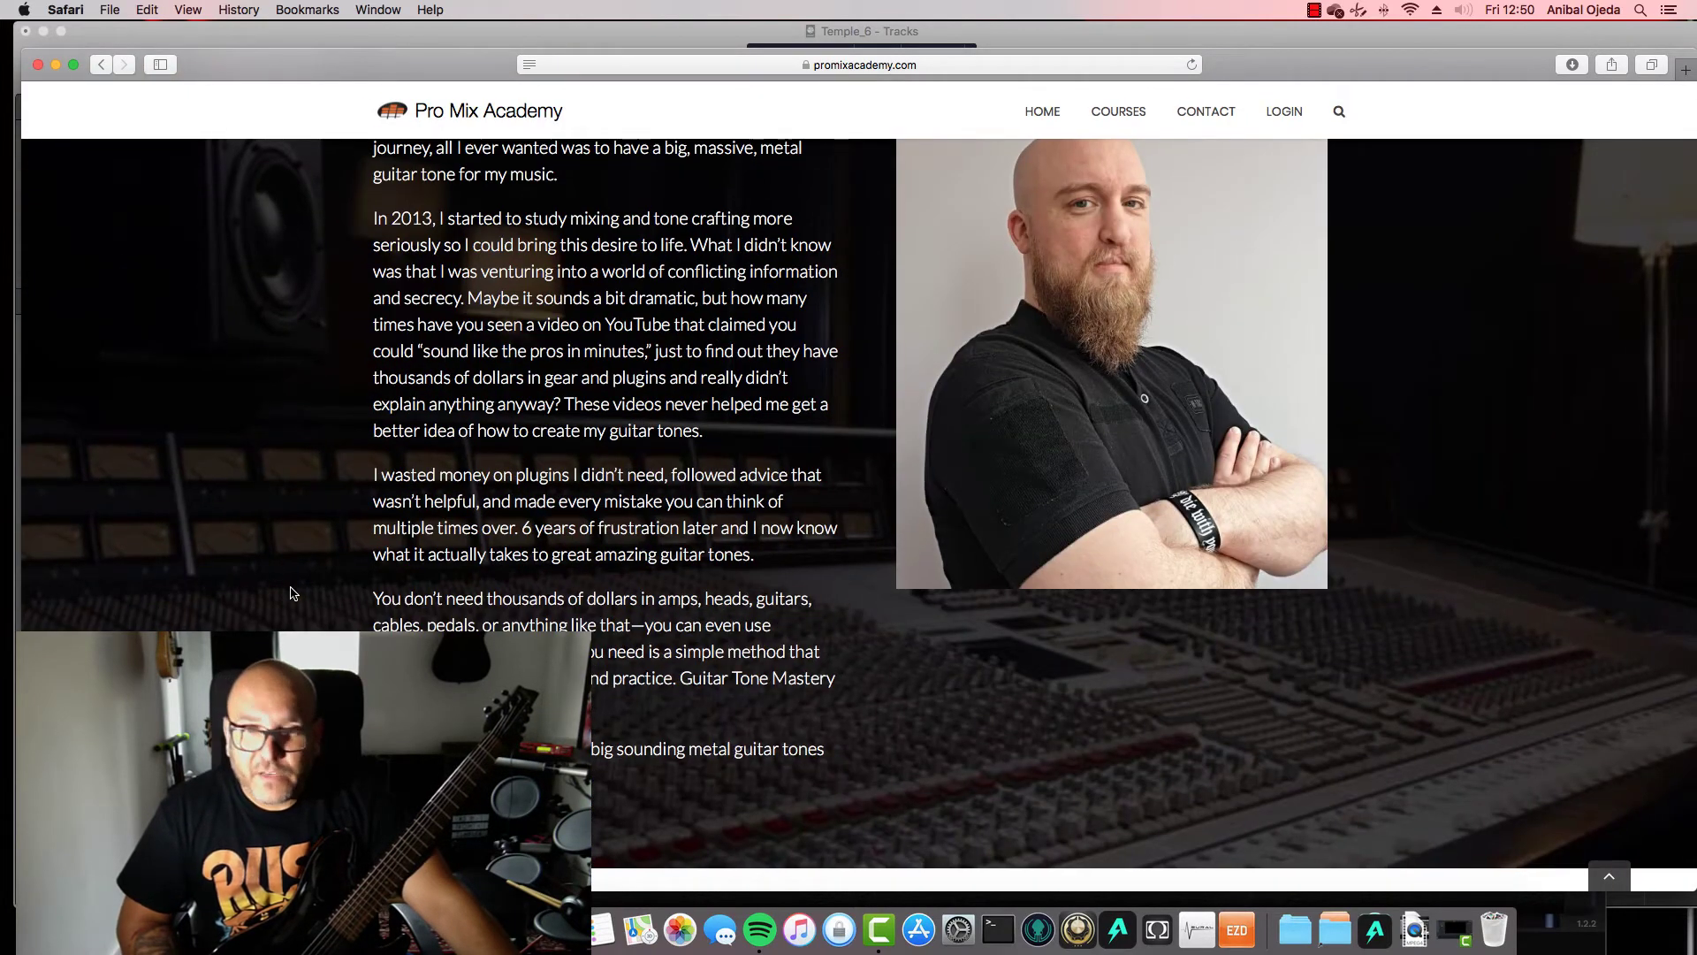
pyautogui.scroll(4, 293, 593)
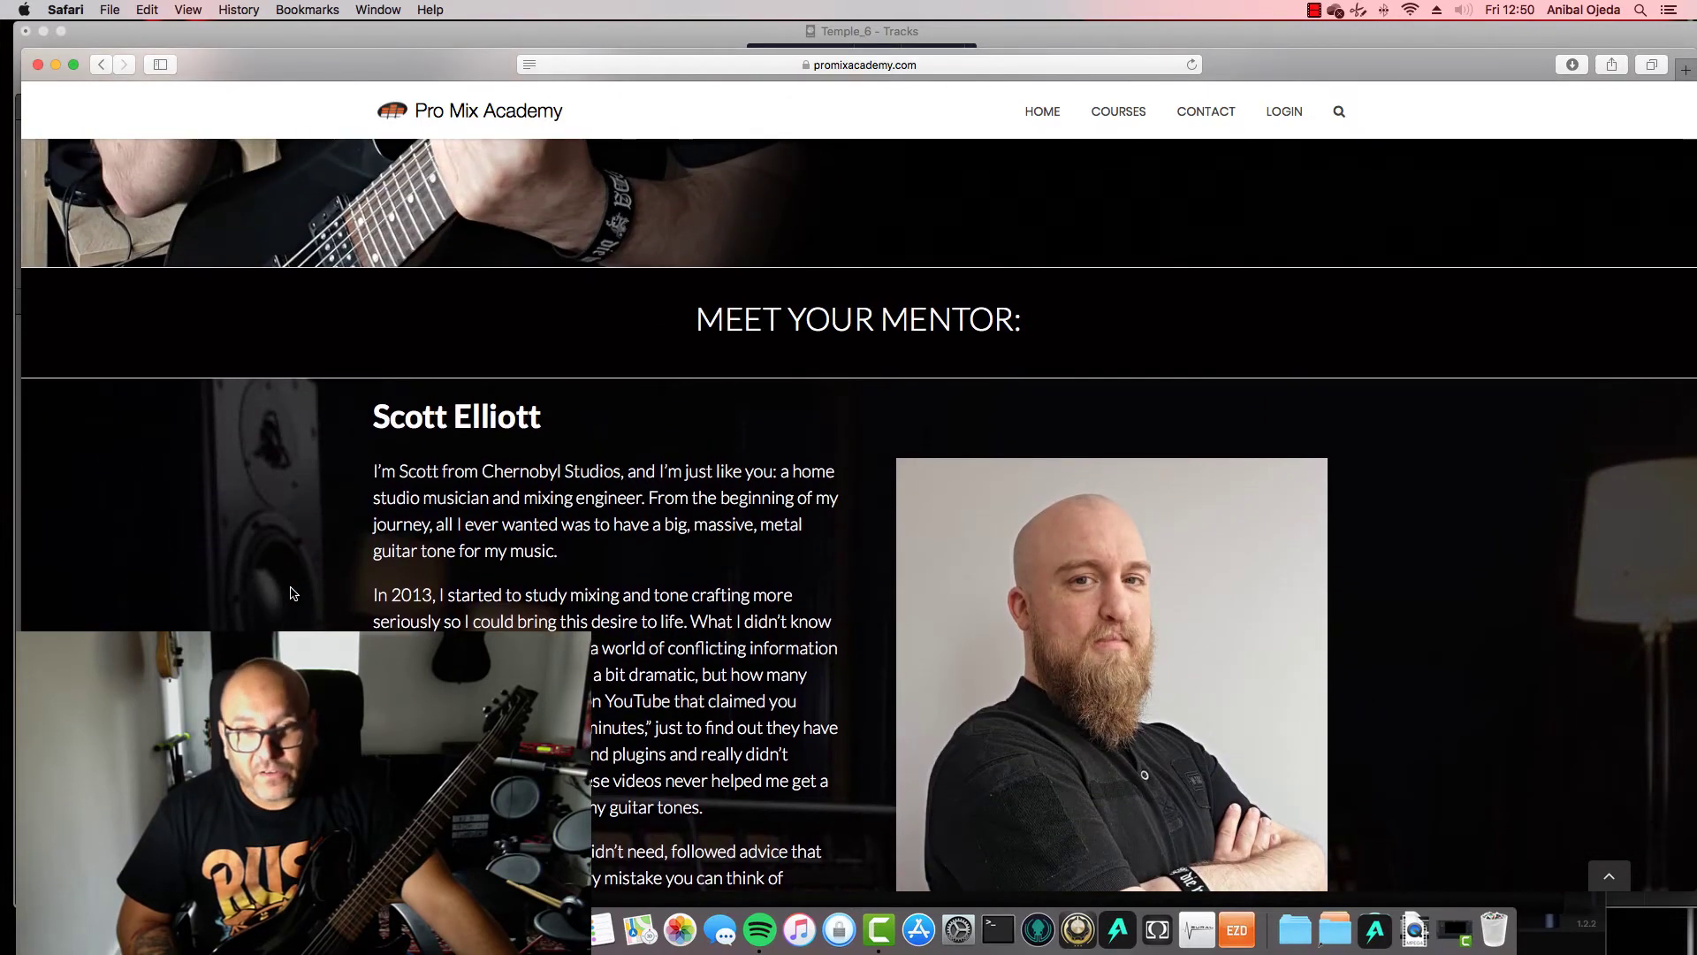
pyautogui.scroll(10, 294, 593)
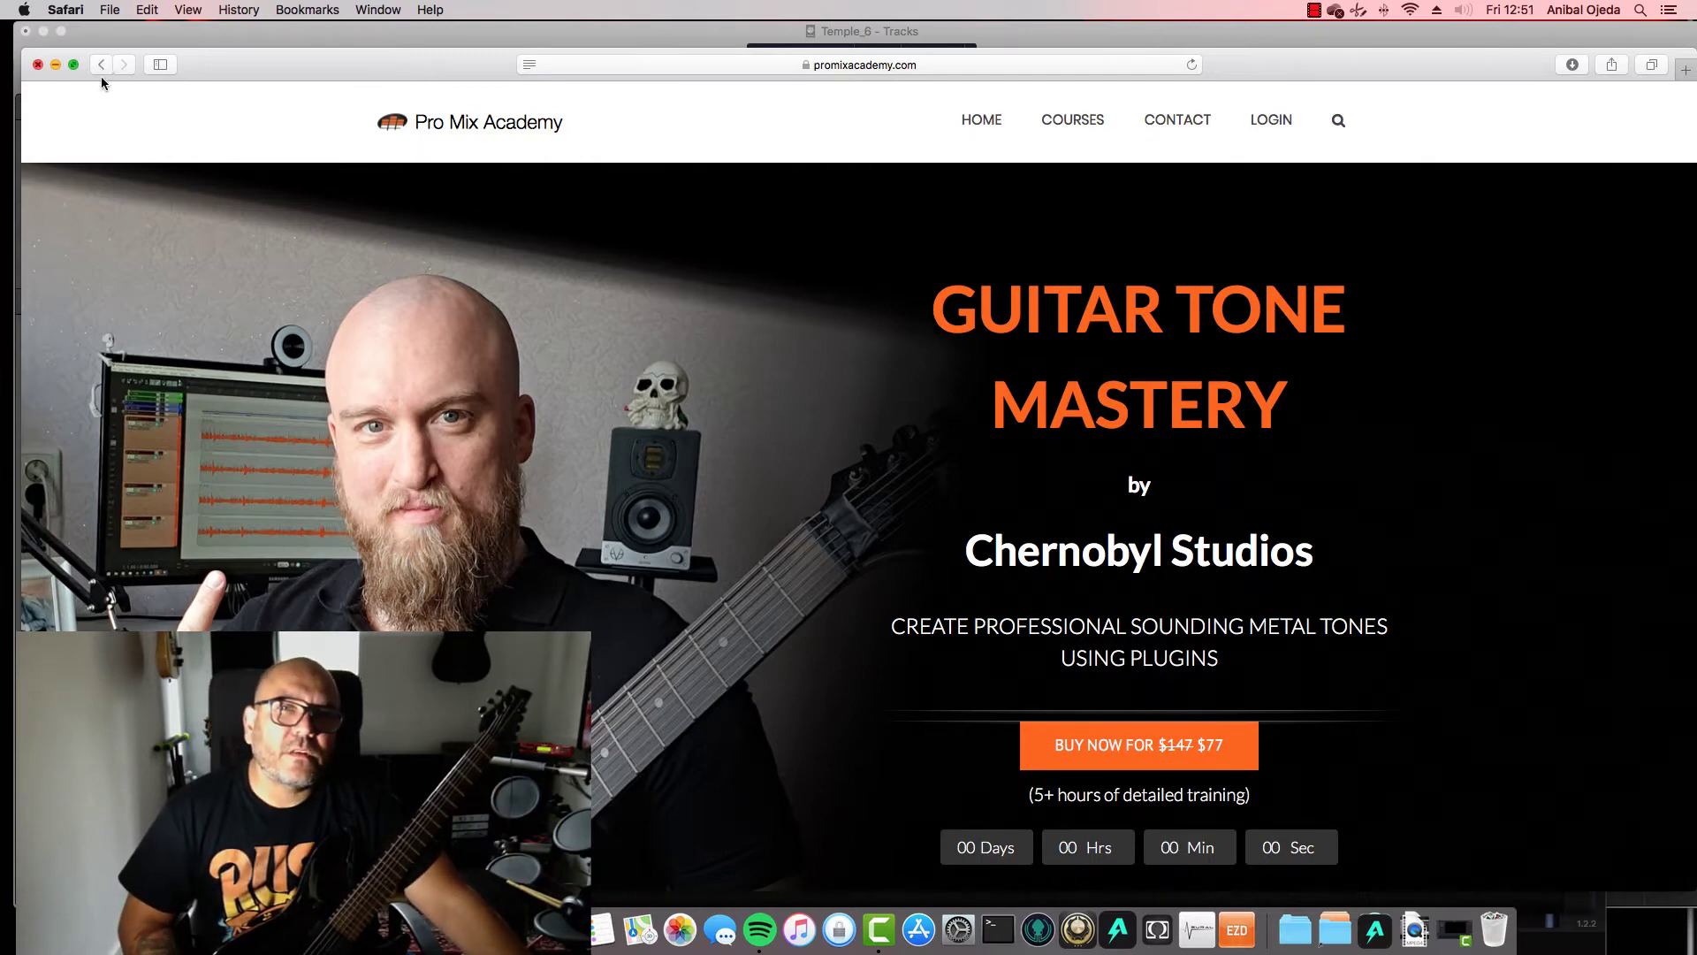
# Close the Safari window and flip the CAB switch on the Amped Roots amp panel
pyautogui.click(38, 64)
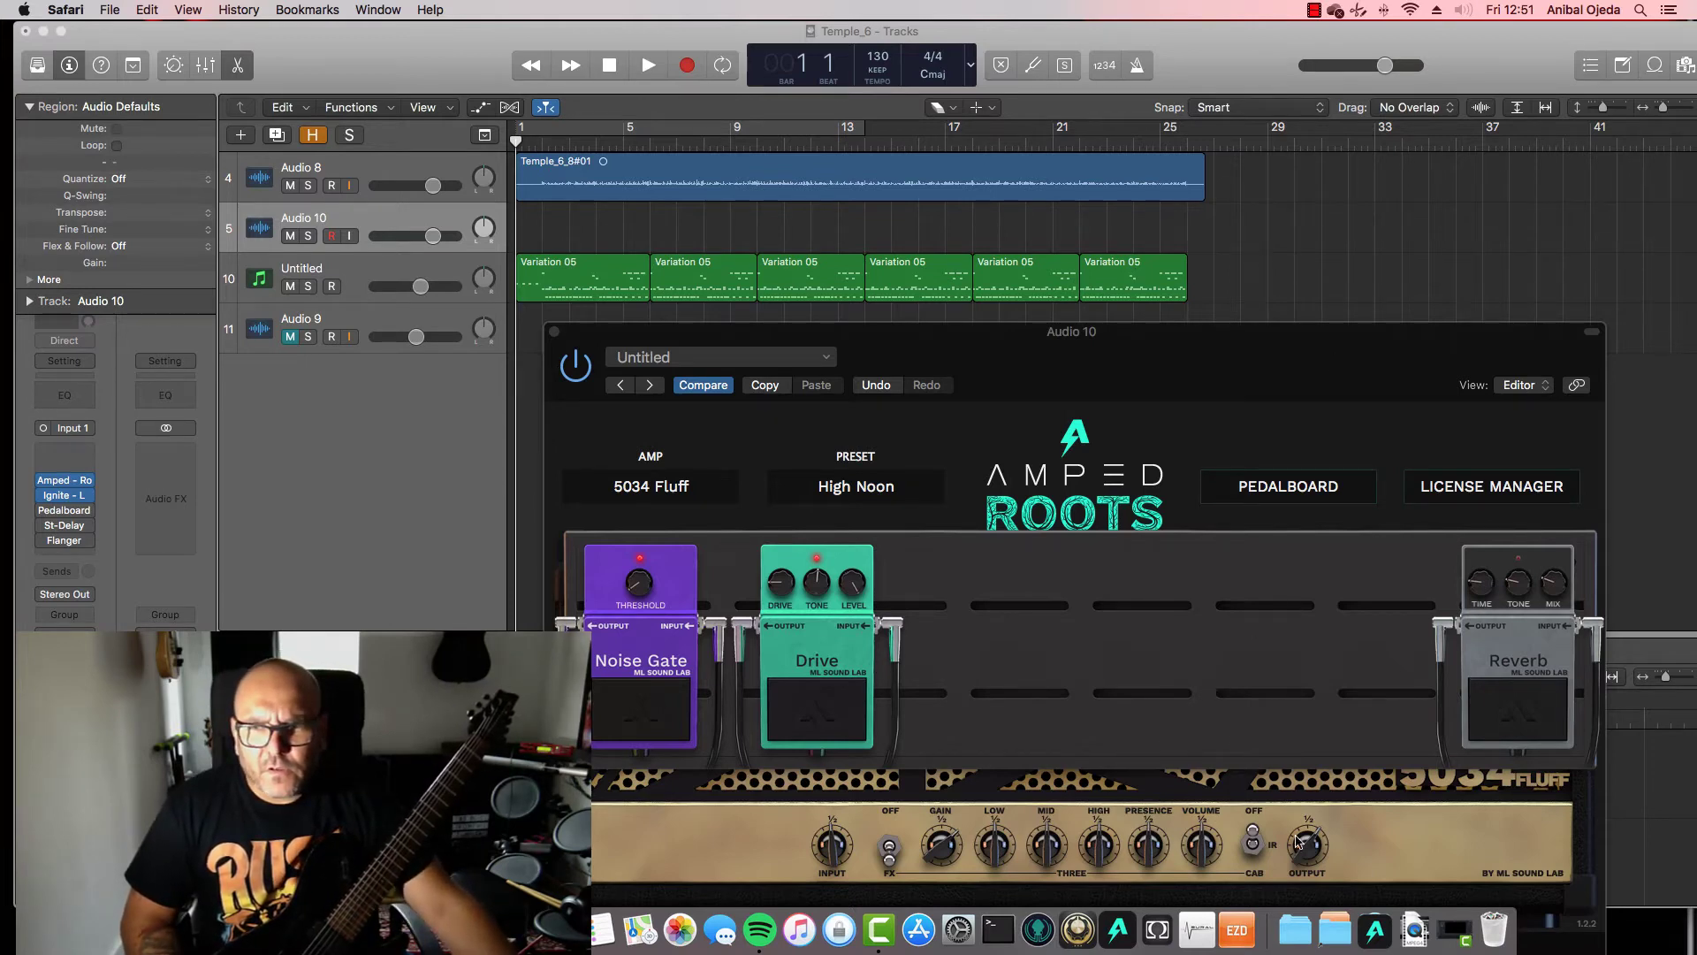
pyautogui.click(1253, 846)
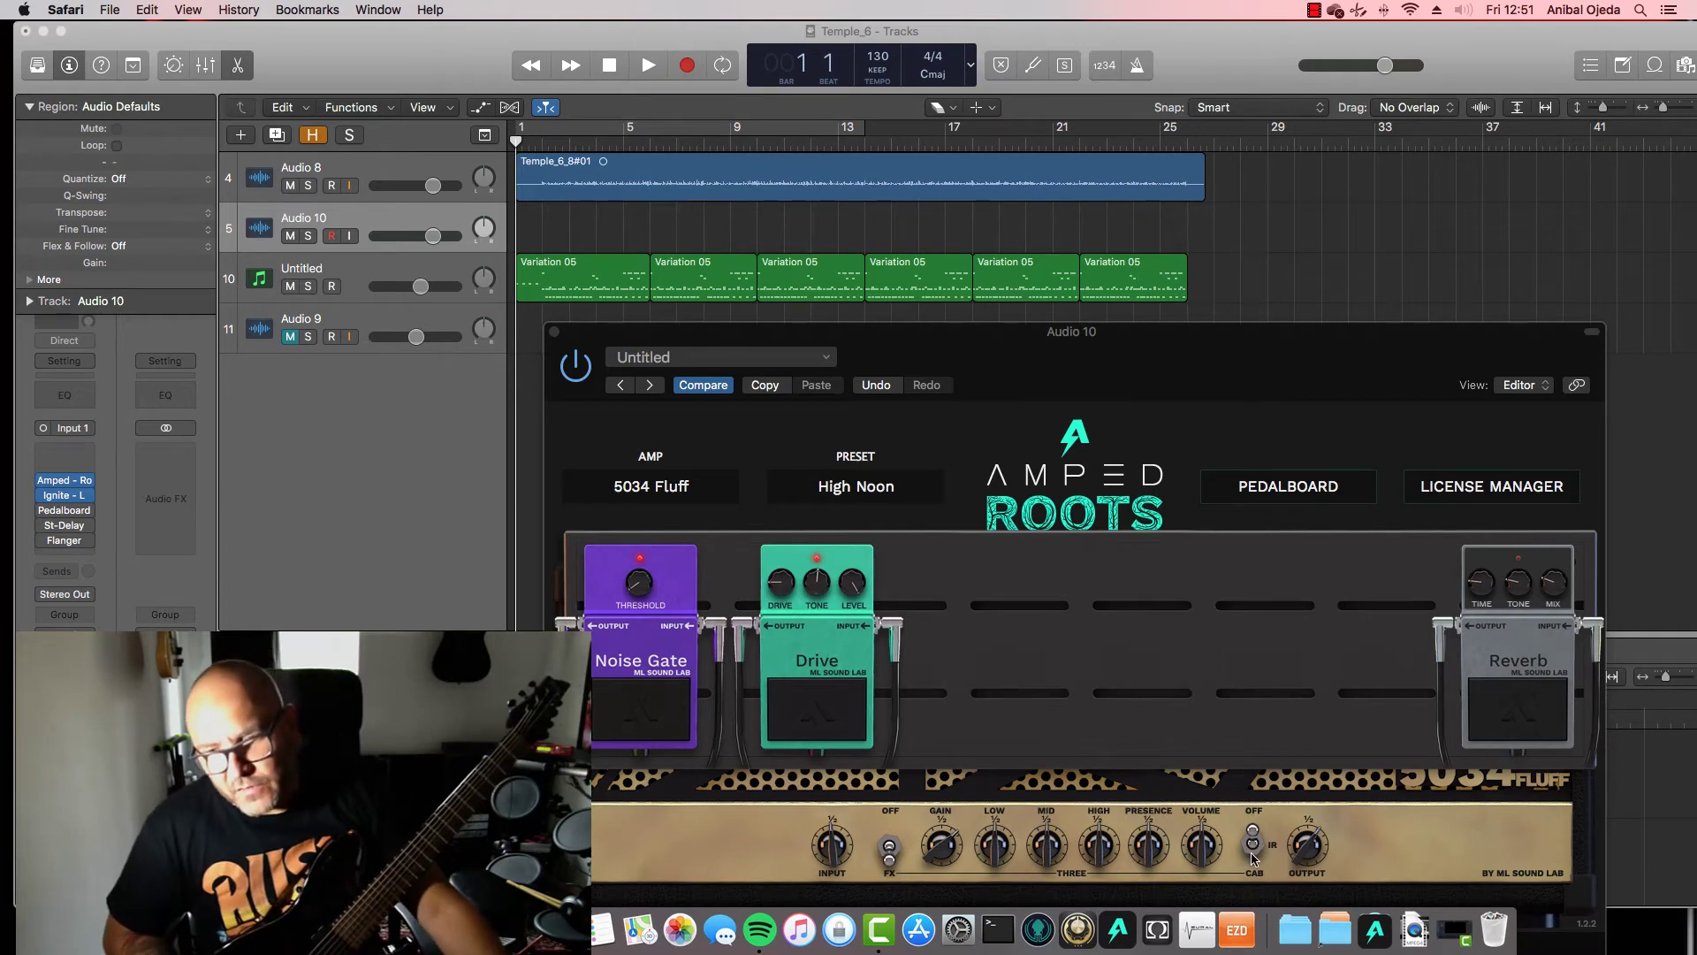
pyautogui.click(1252, 855)
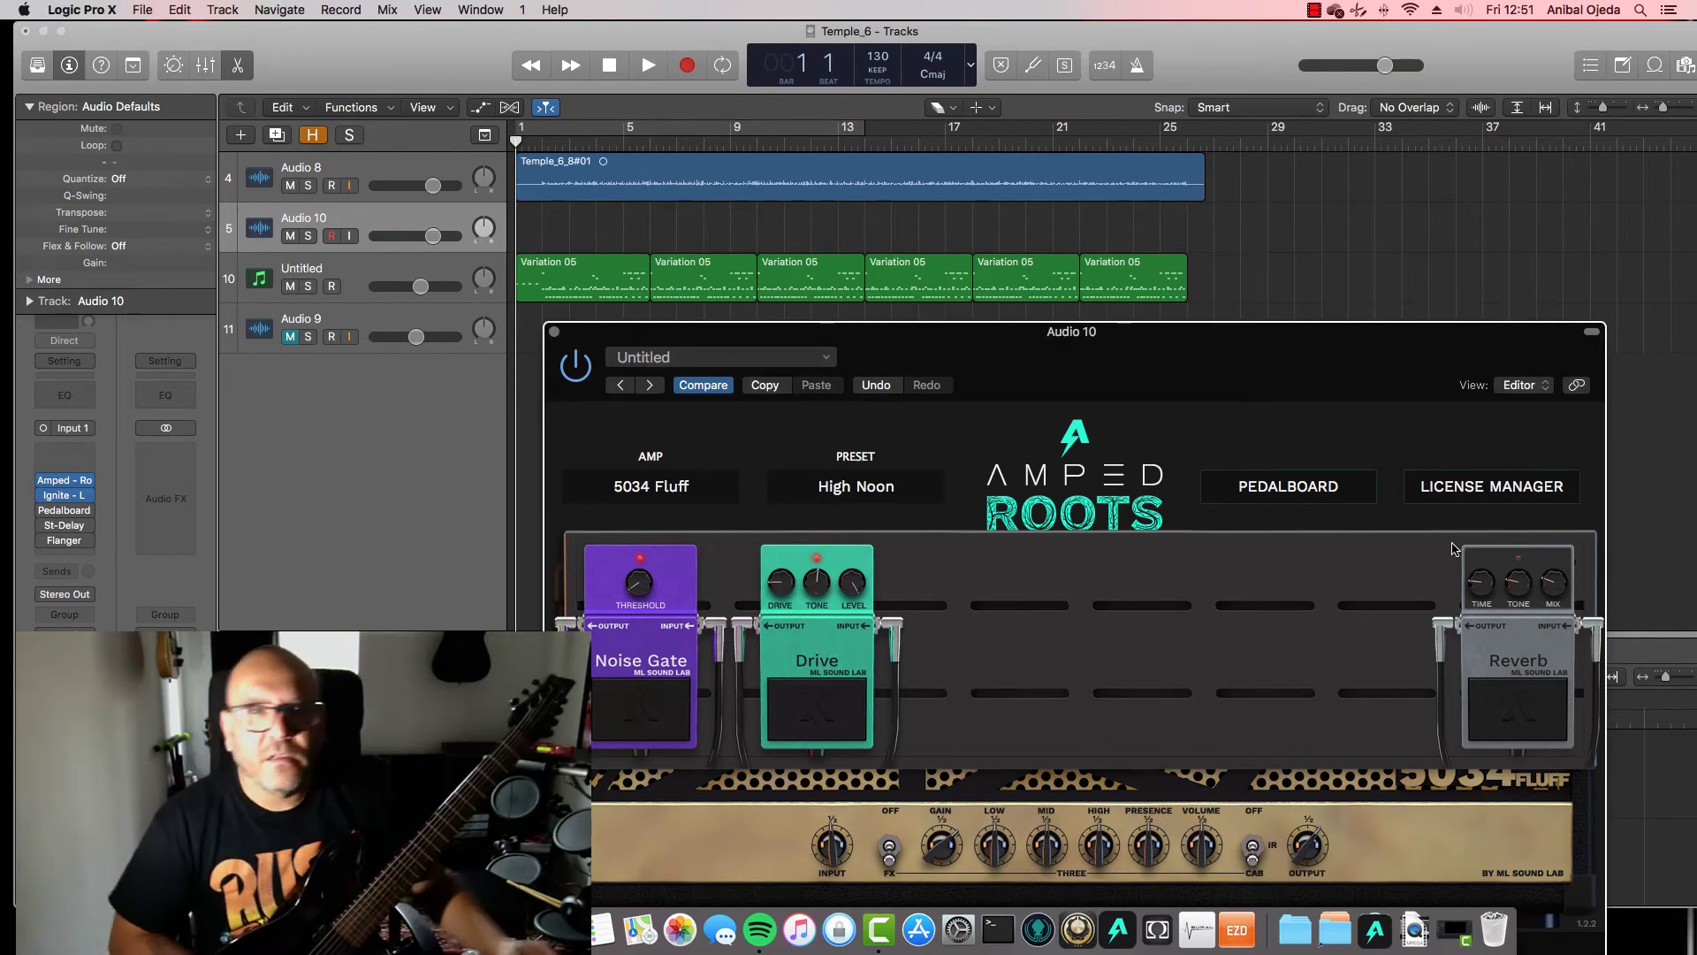
# Turn on Audio 10's input monitoring to hear the guitar through Amped Roots
pyautogui.click(350, 237)
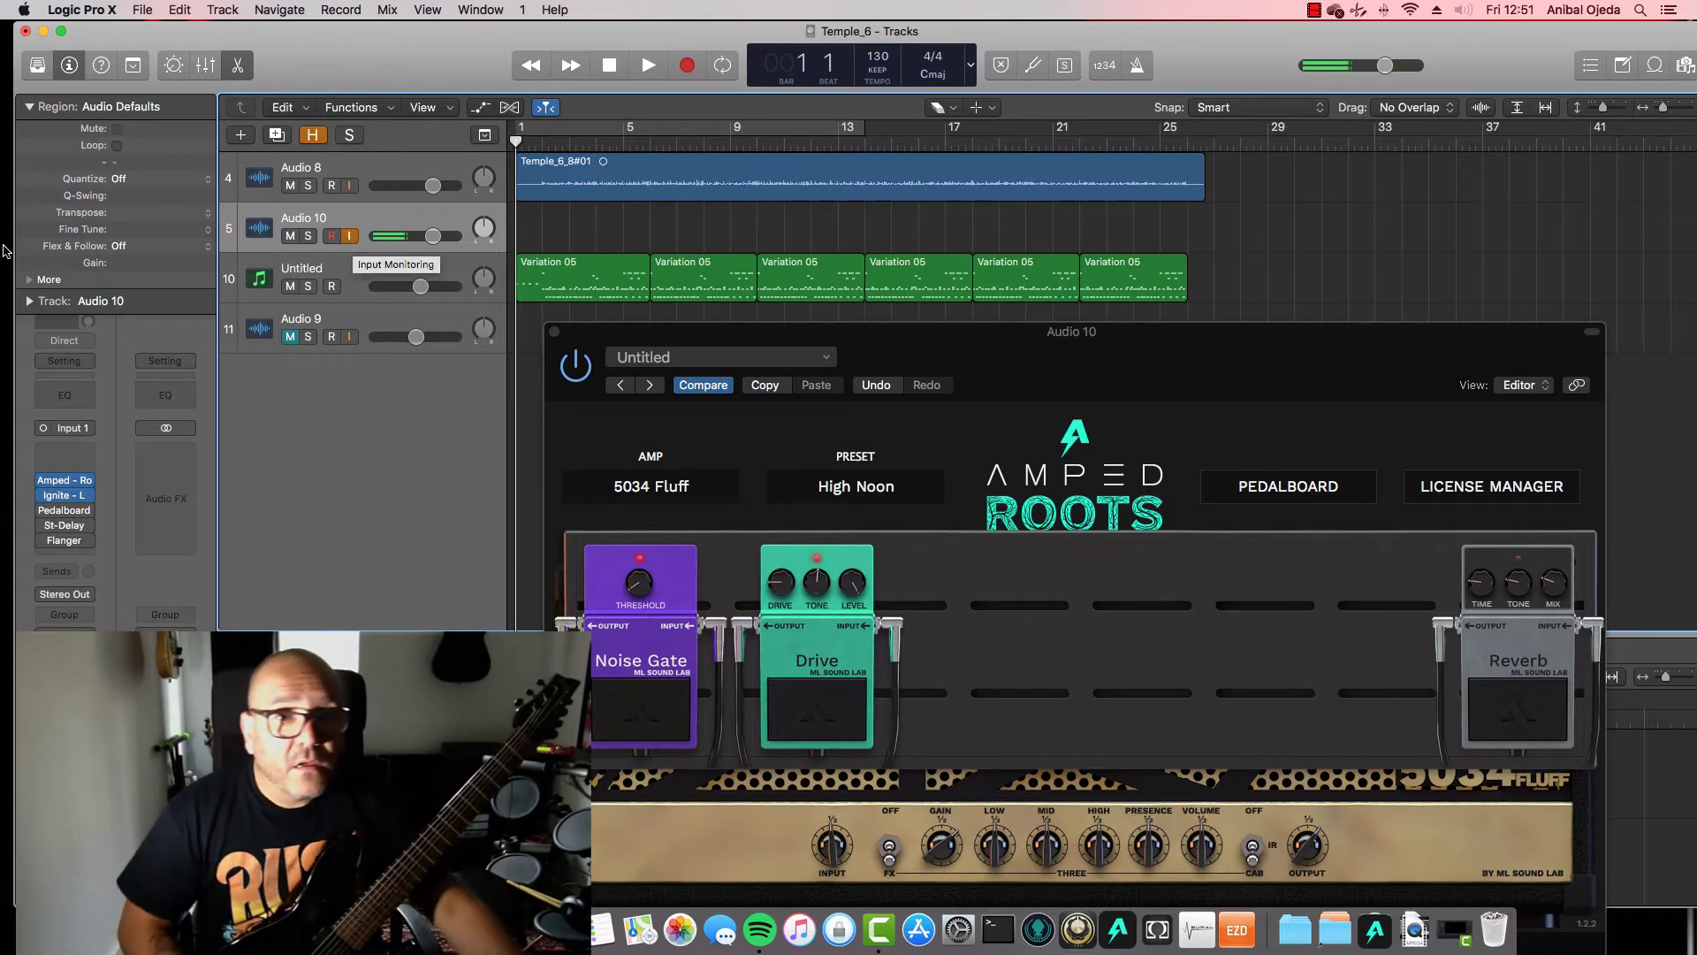
pyautogui.moveTo(42, 501)
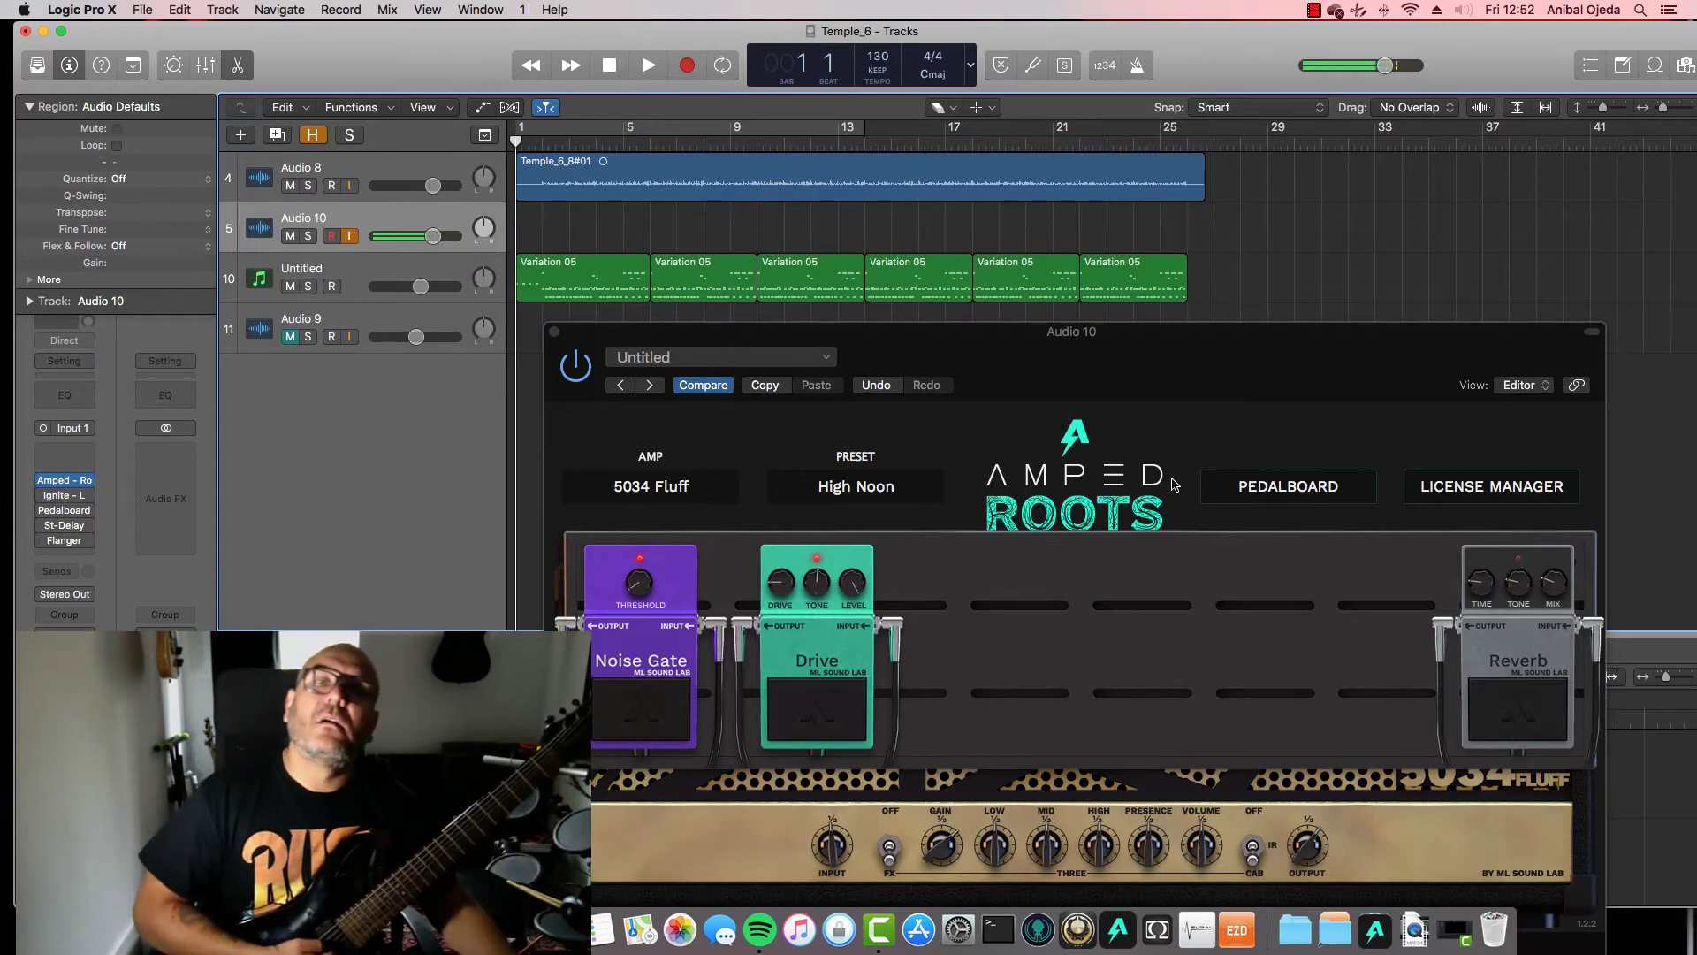
# Record-enable Audio 10 and switch off its input monitoring
pyautogui.click(330, 235)
pyautogui.click(350, 236)
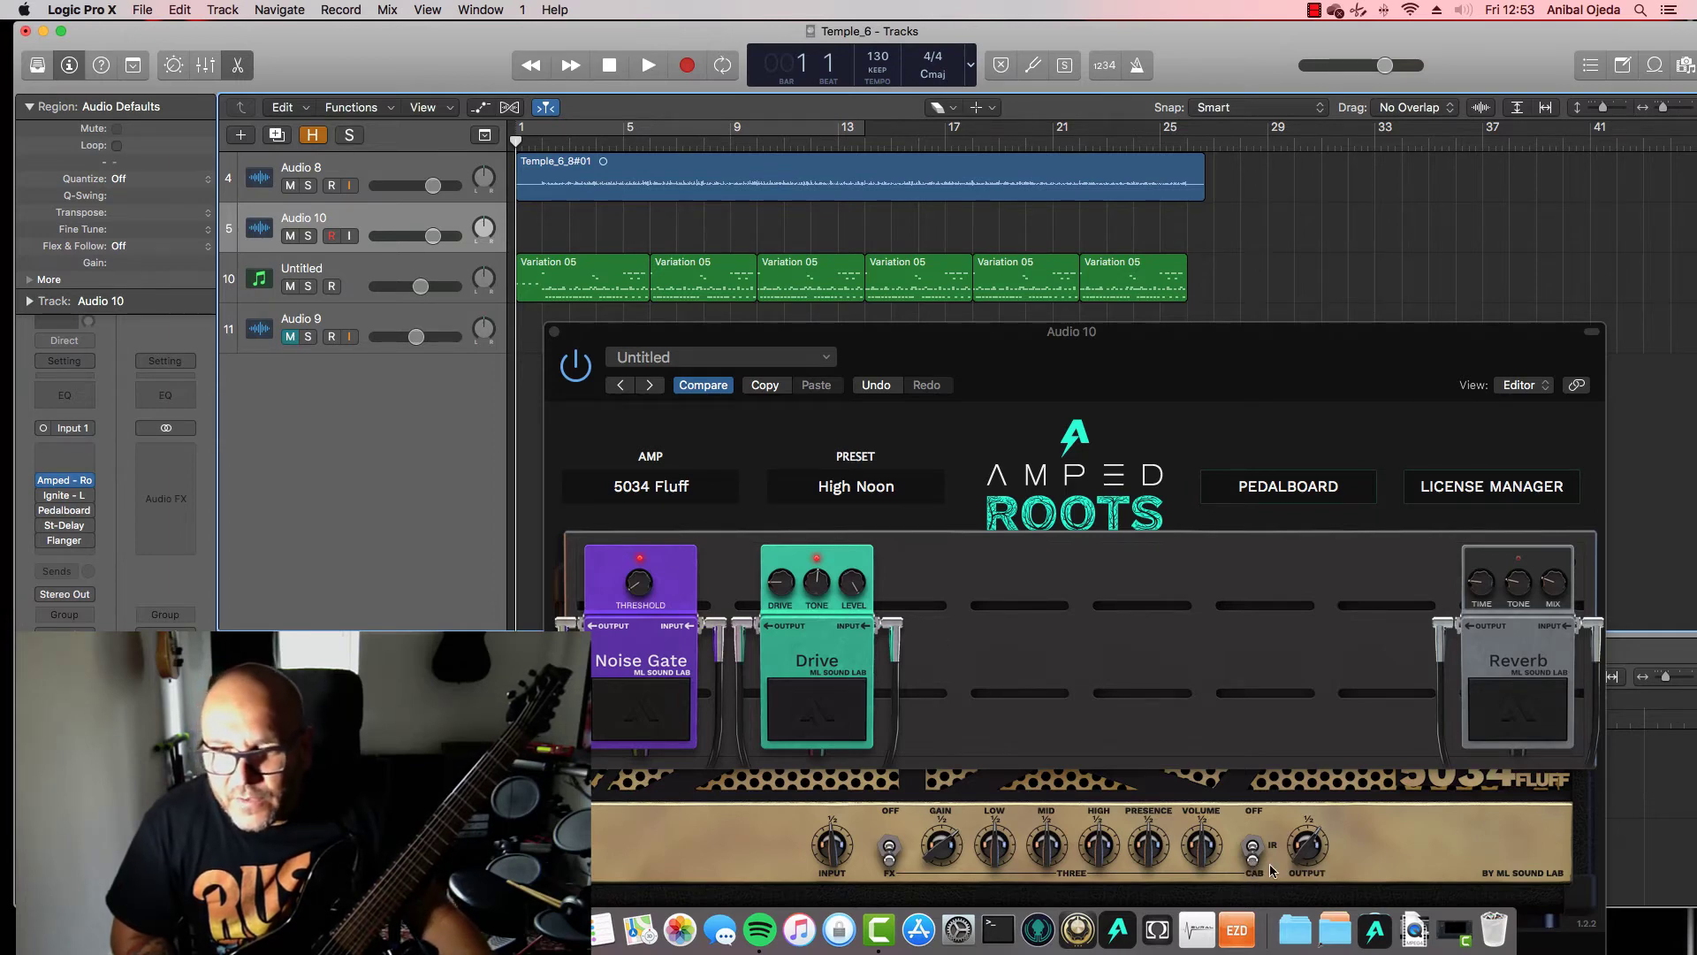
# Re-enable Audio 10's input monitoring and set the Amped Roots CAB switch to OFF
pyautogui.click(1251, 844)
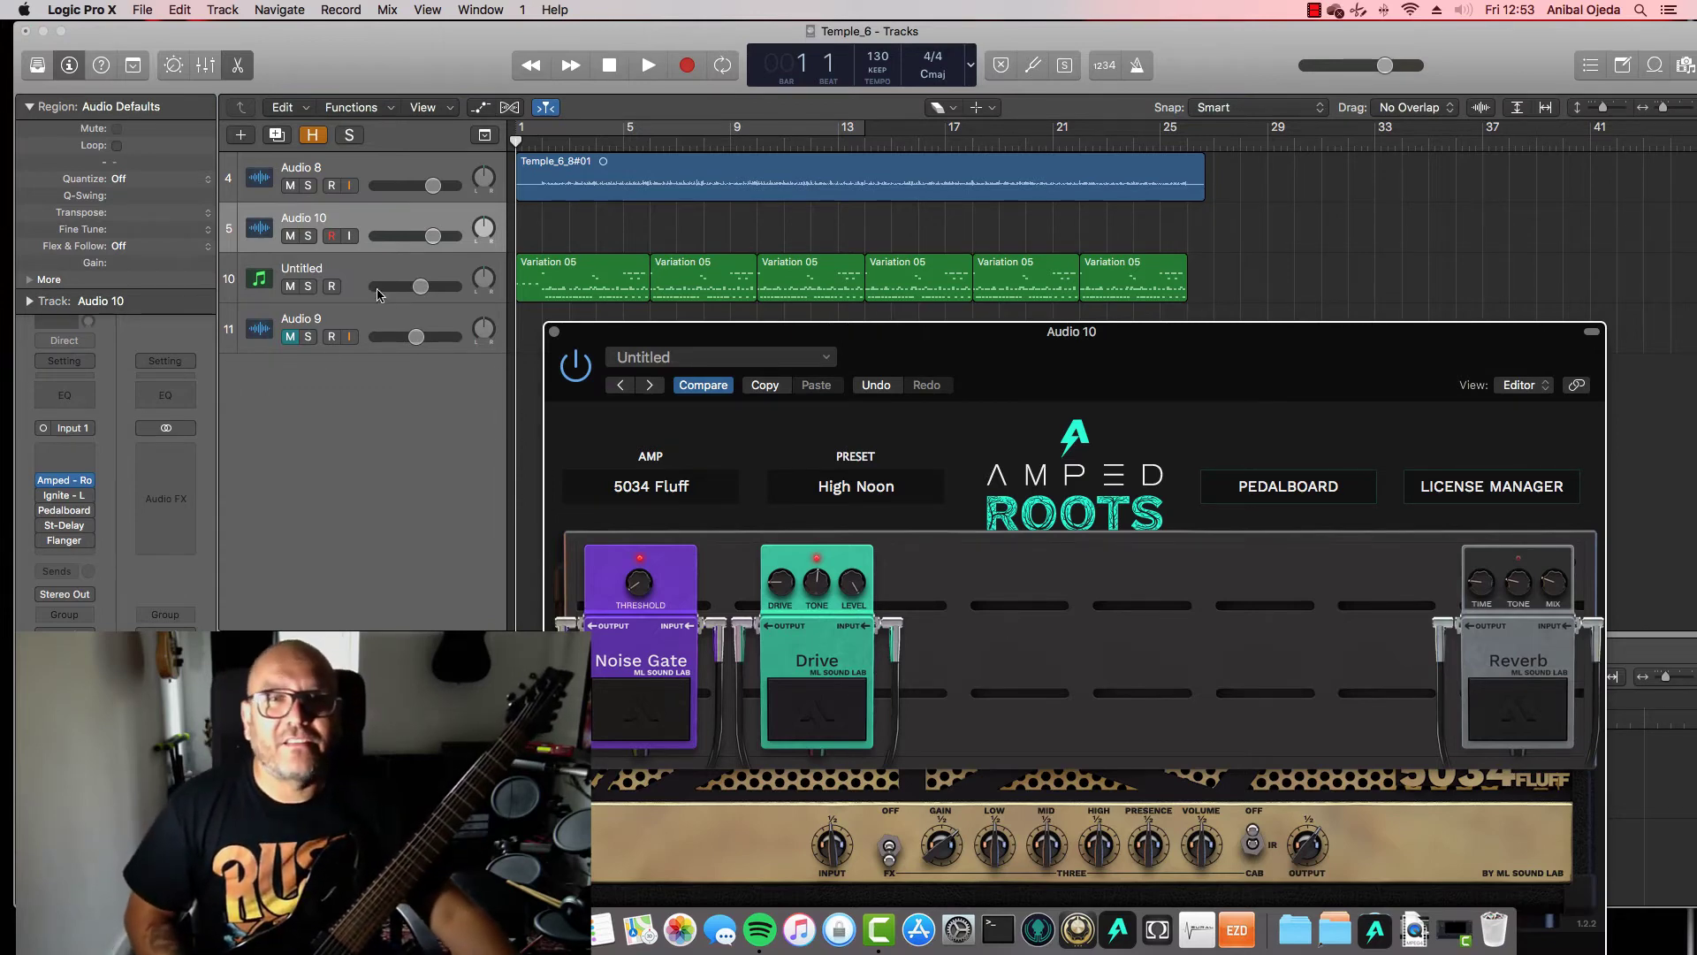
pyautogui.click(350, 237)
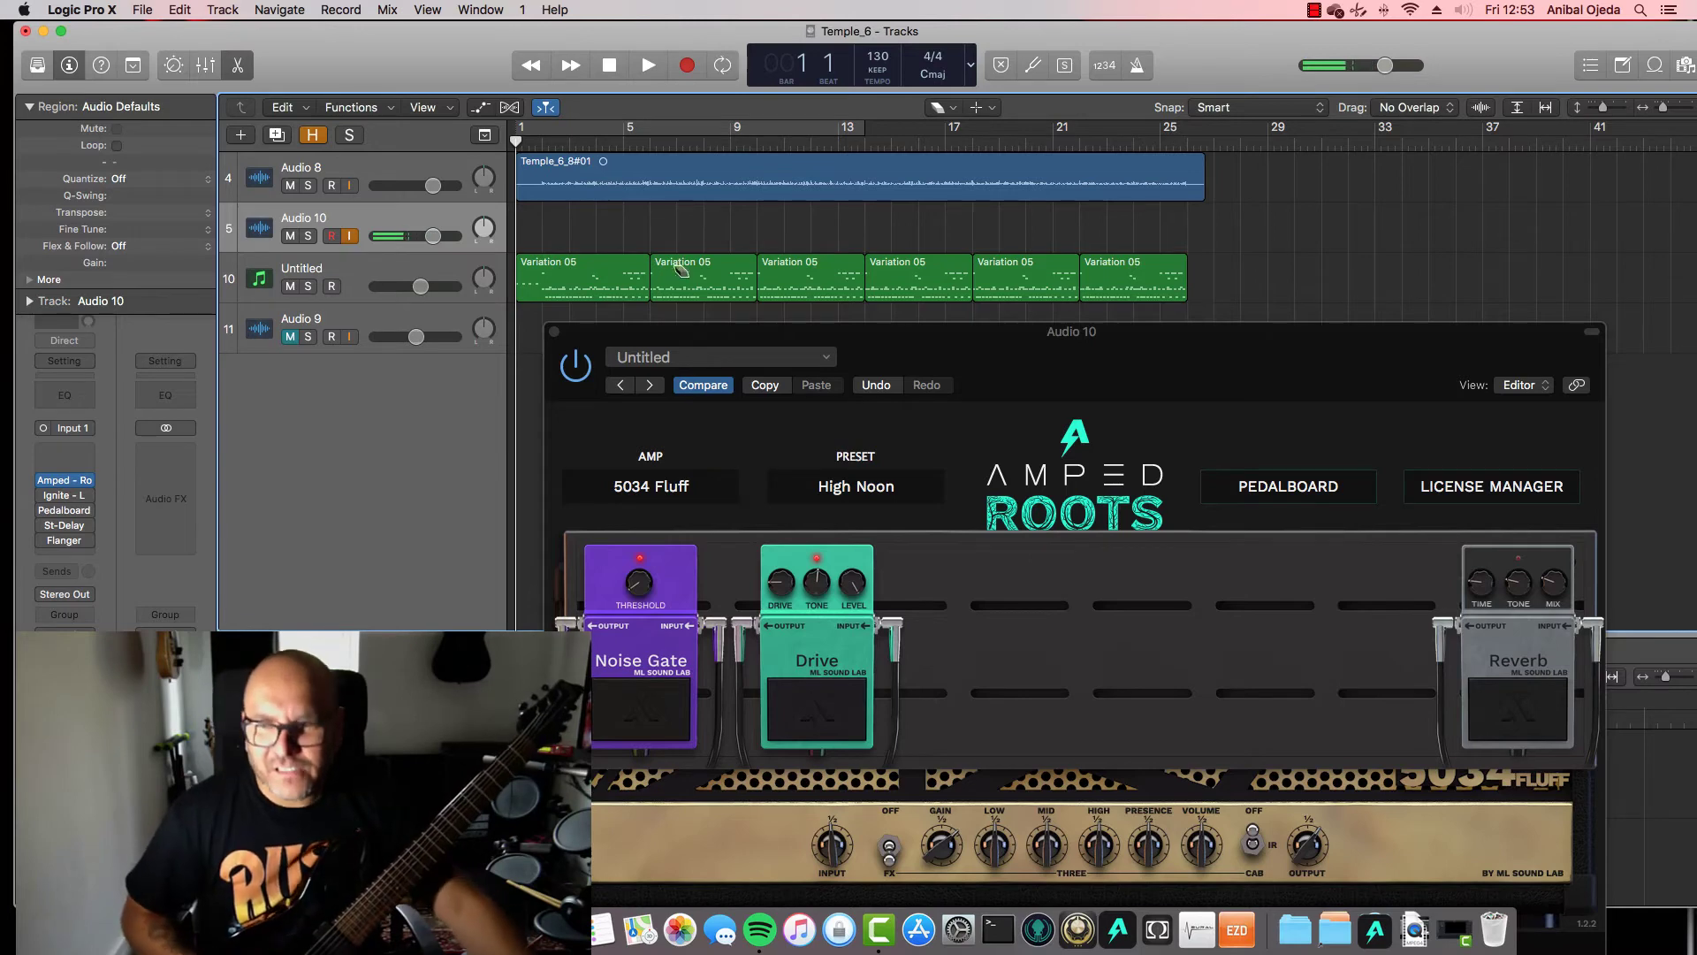
pyautogui.click(1255, 847)
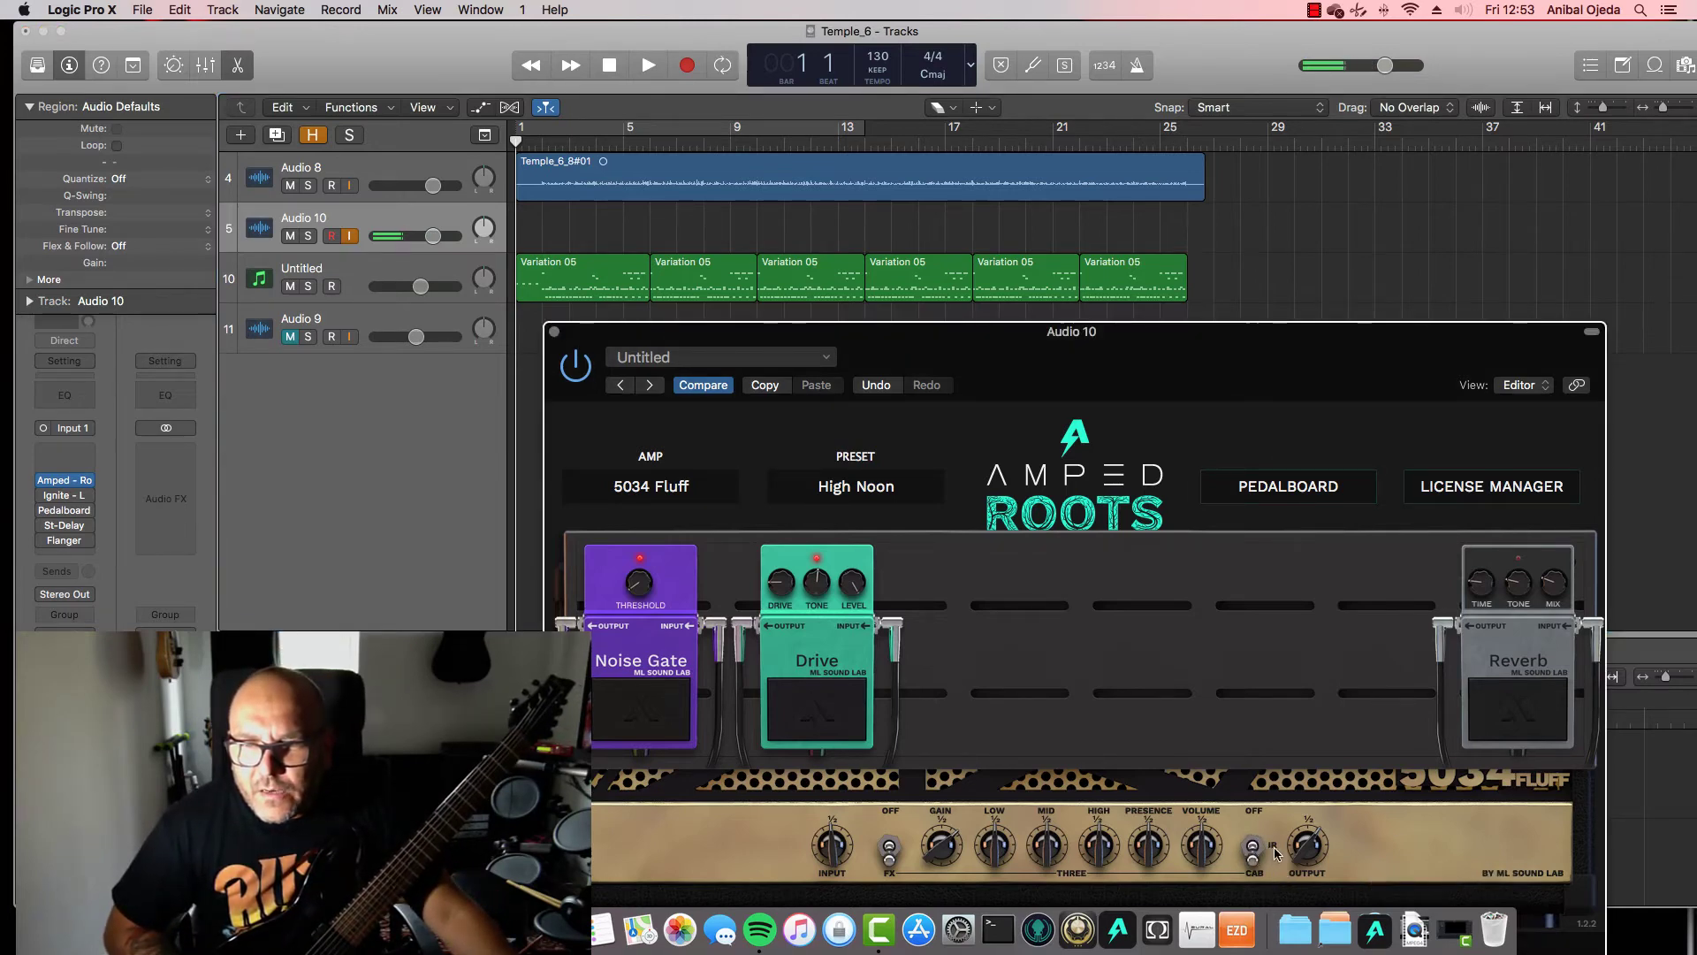
pyautogui.click(1253, 844)
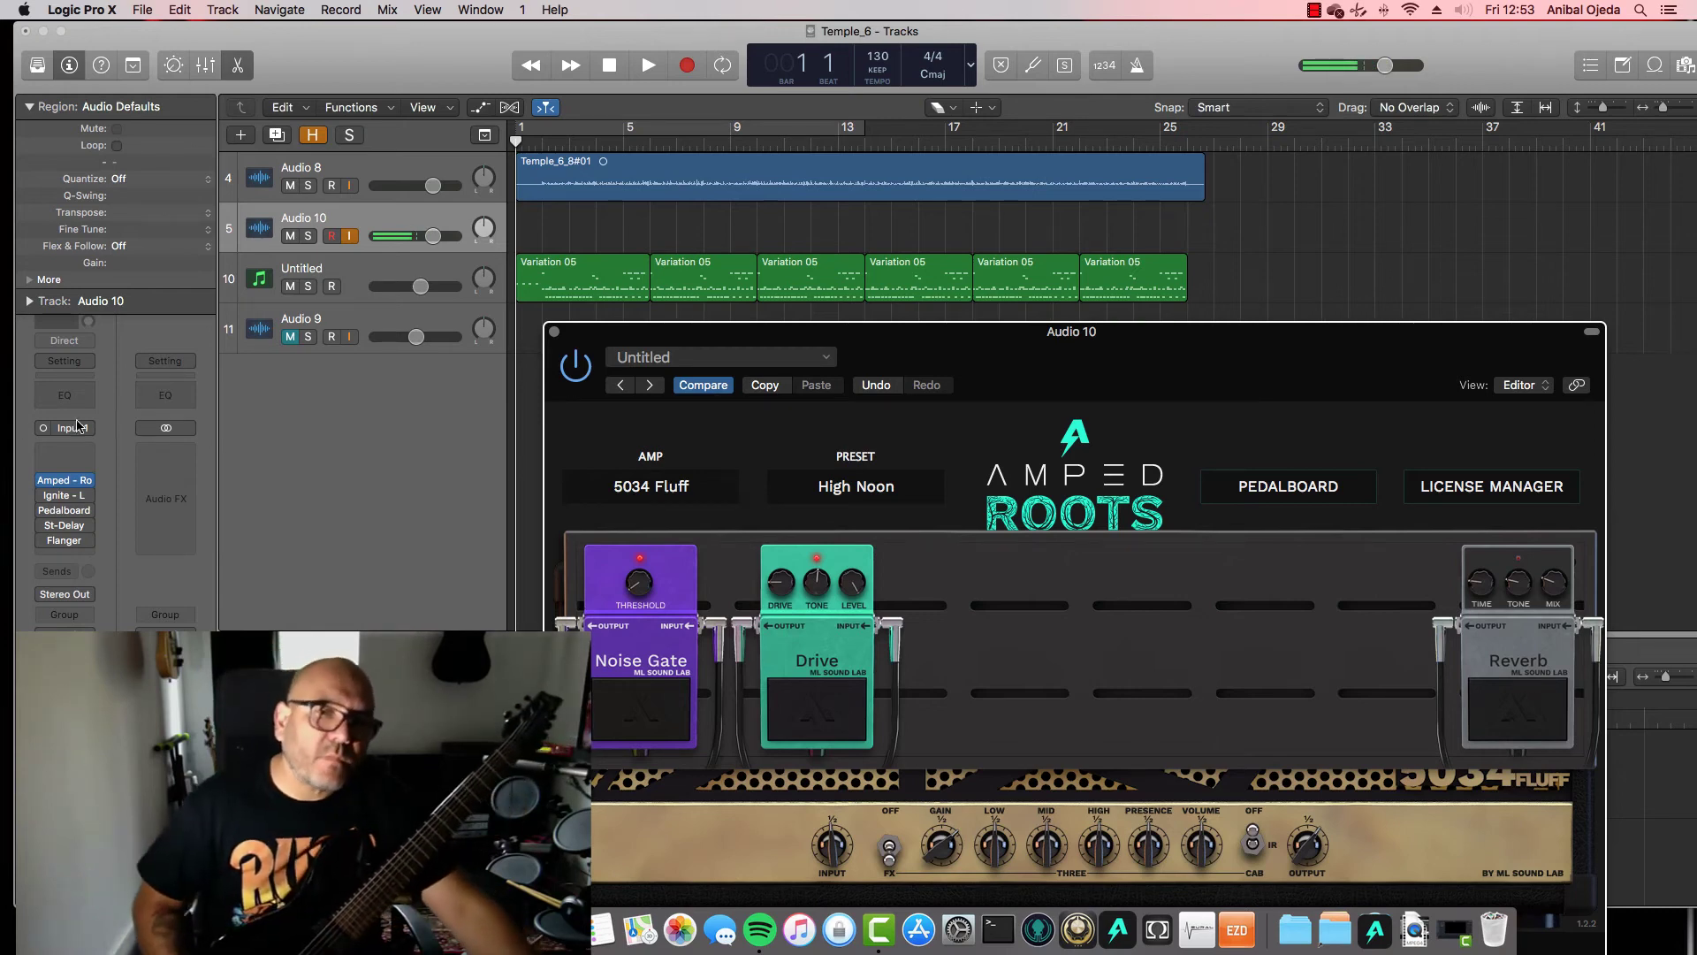
# Open Audio 10's Ignite Libra IR mixer to show its loaded cabinet IRs
pyautogui.click(71, 497)
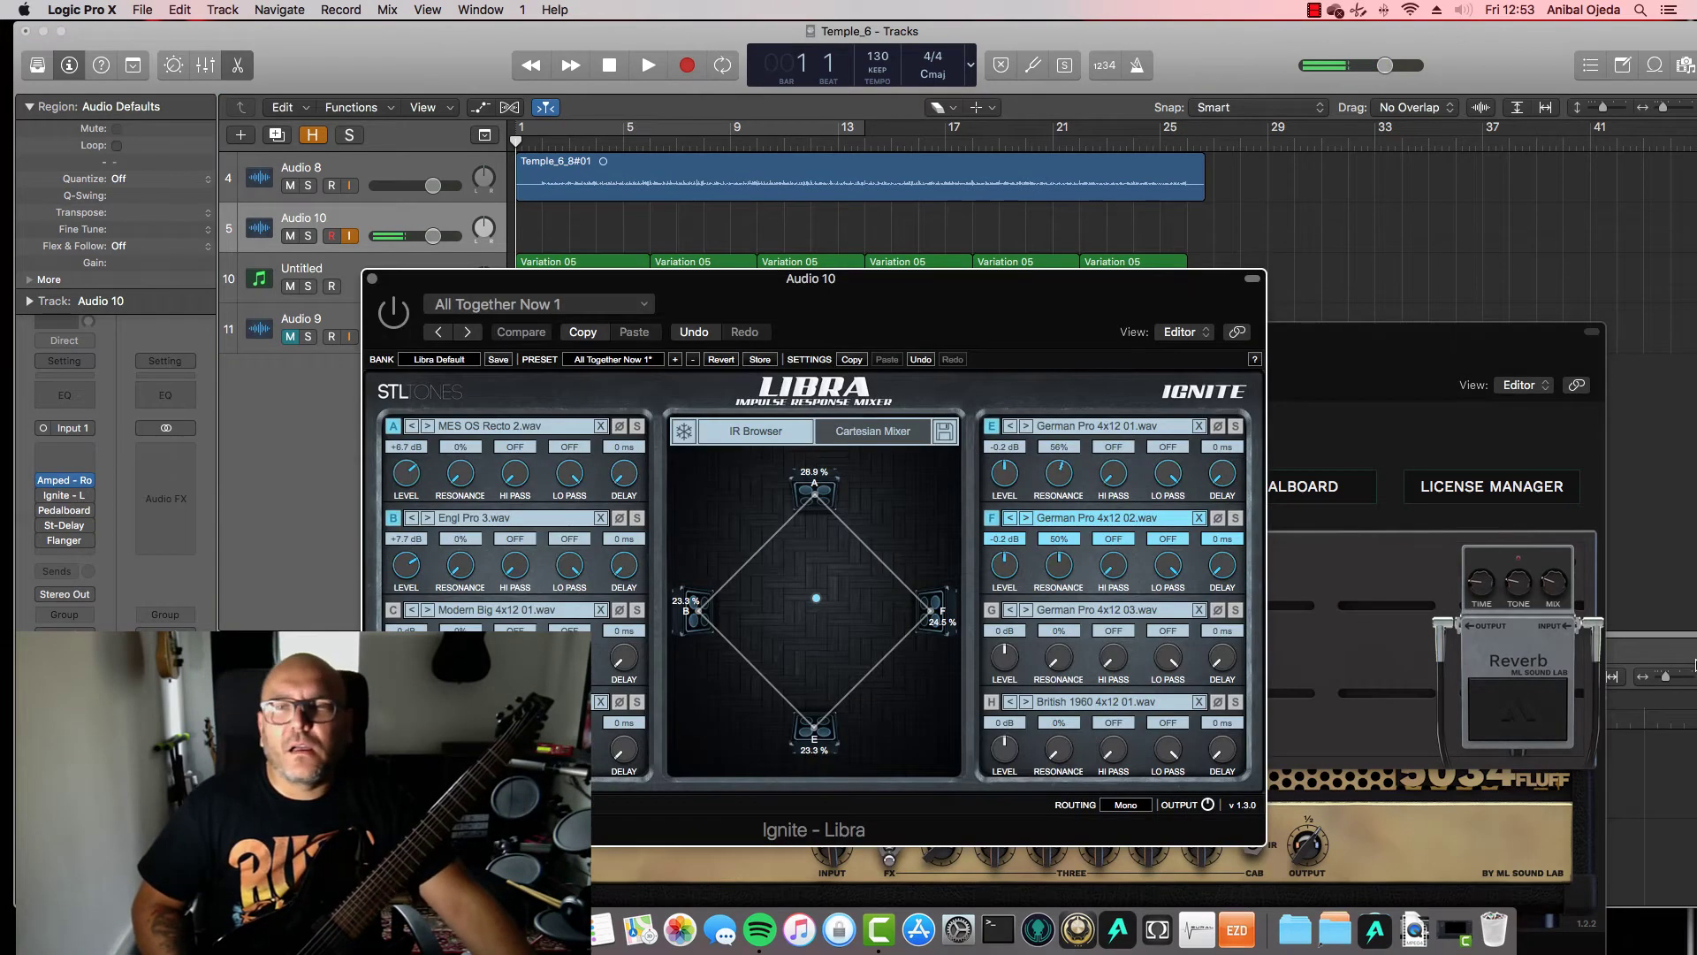
pyautogui.click(362, 244)
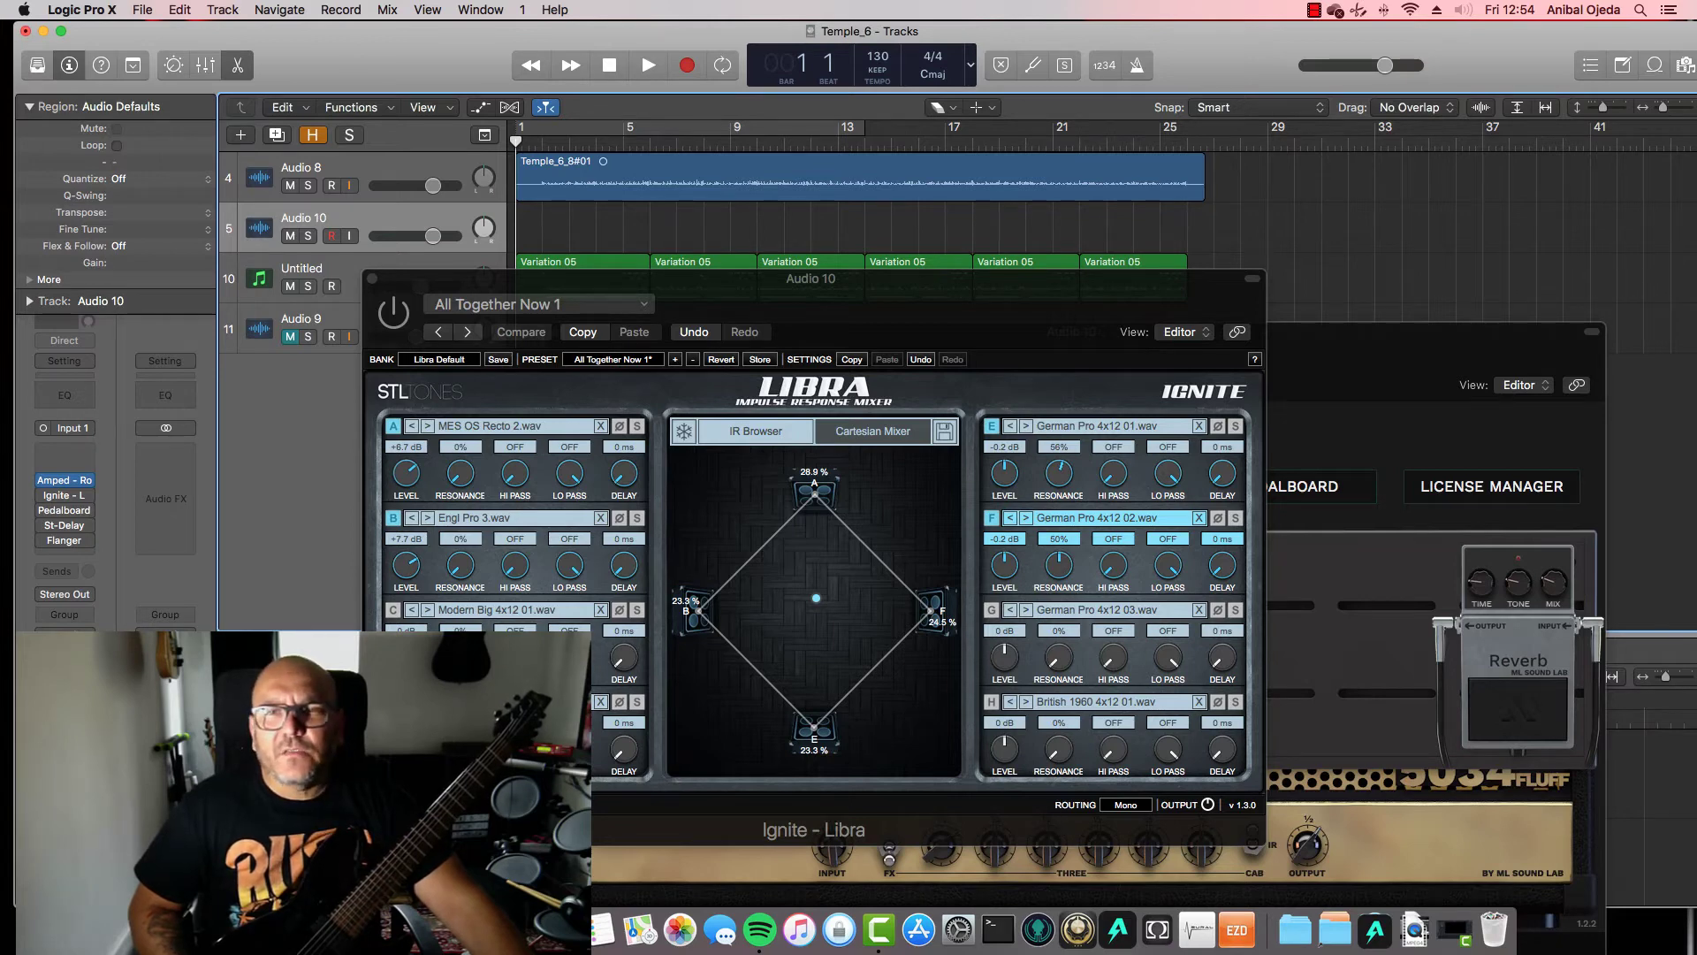
# In Safari, Google 'libra impulse rsponse mixer' and open the STL Tones result
pyautogui.press('super+Tab')
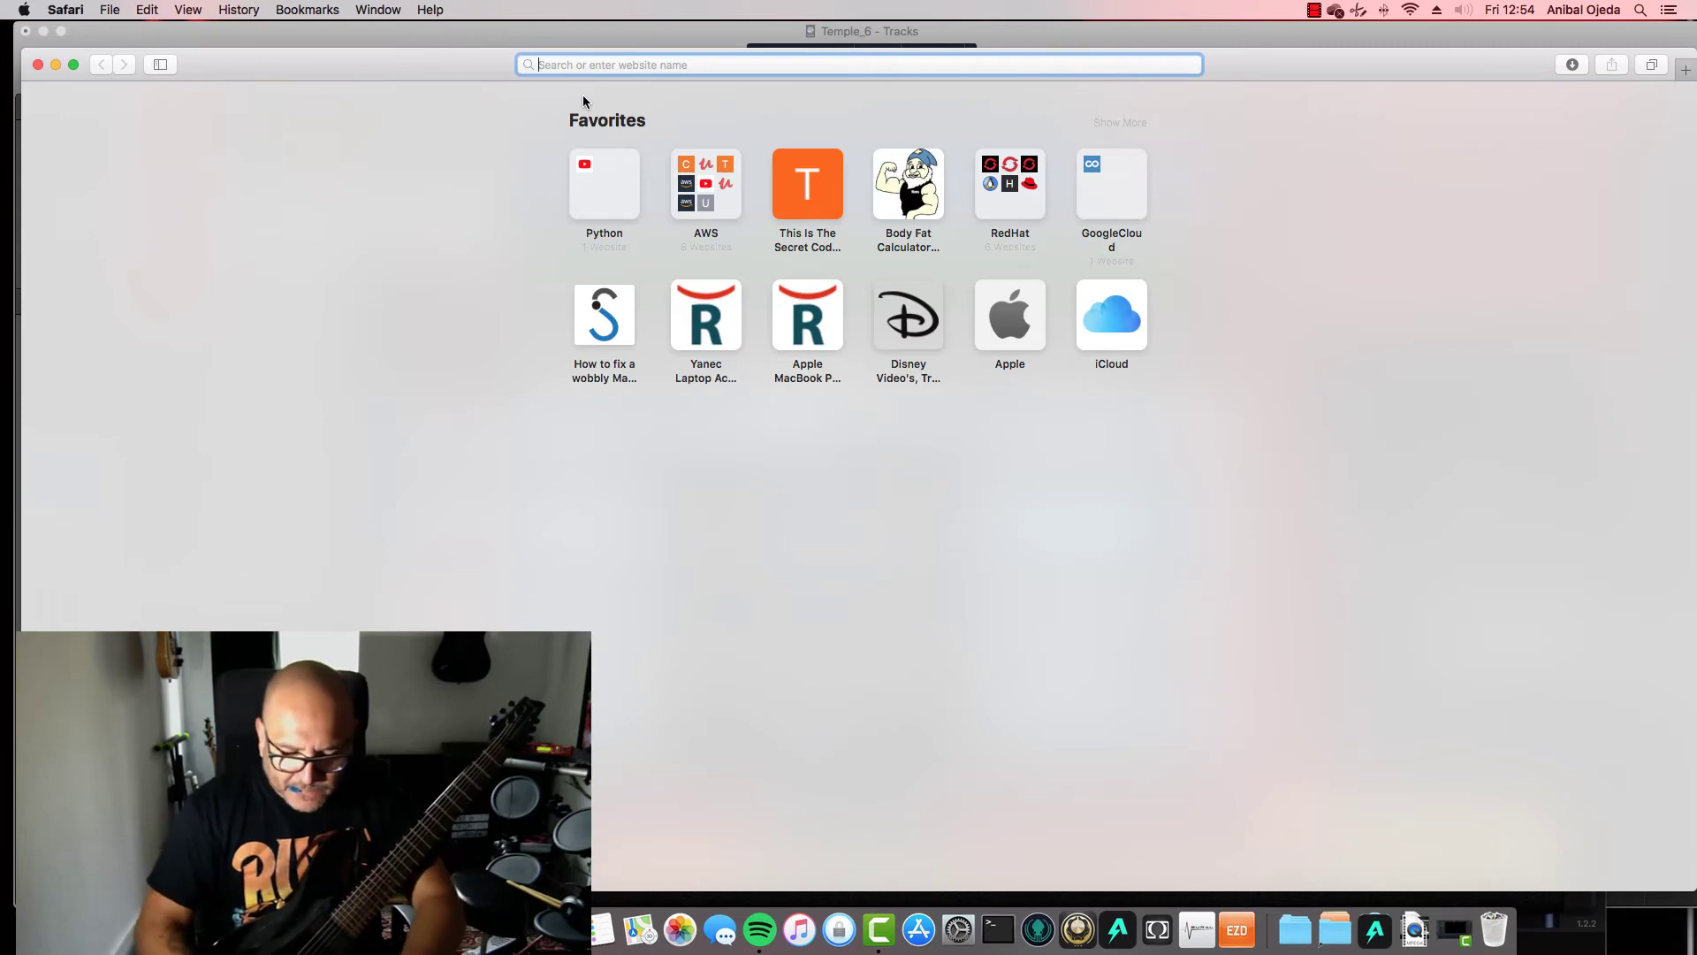
pyautogui.write('libra')
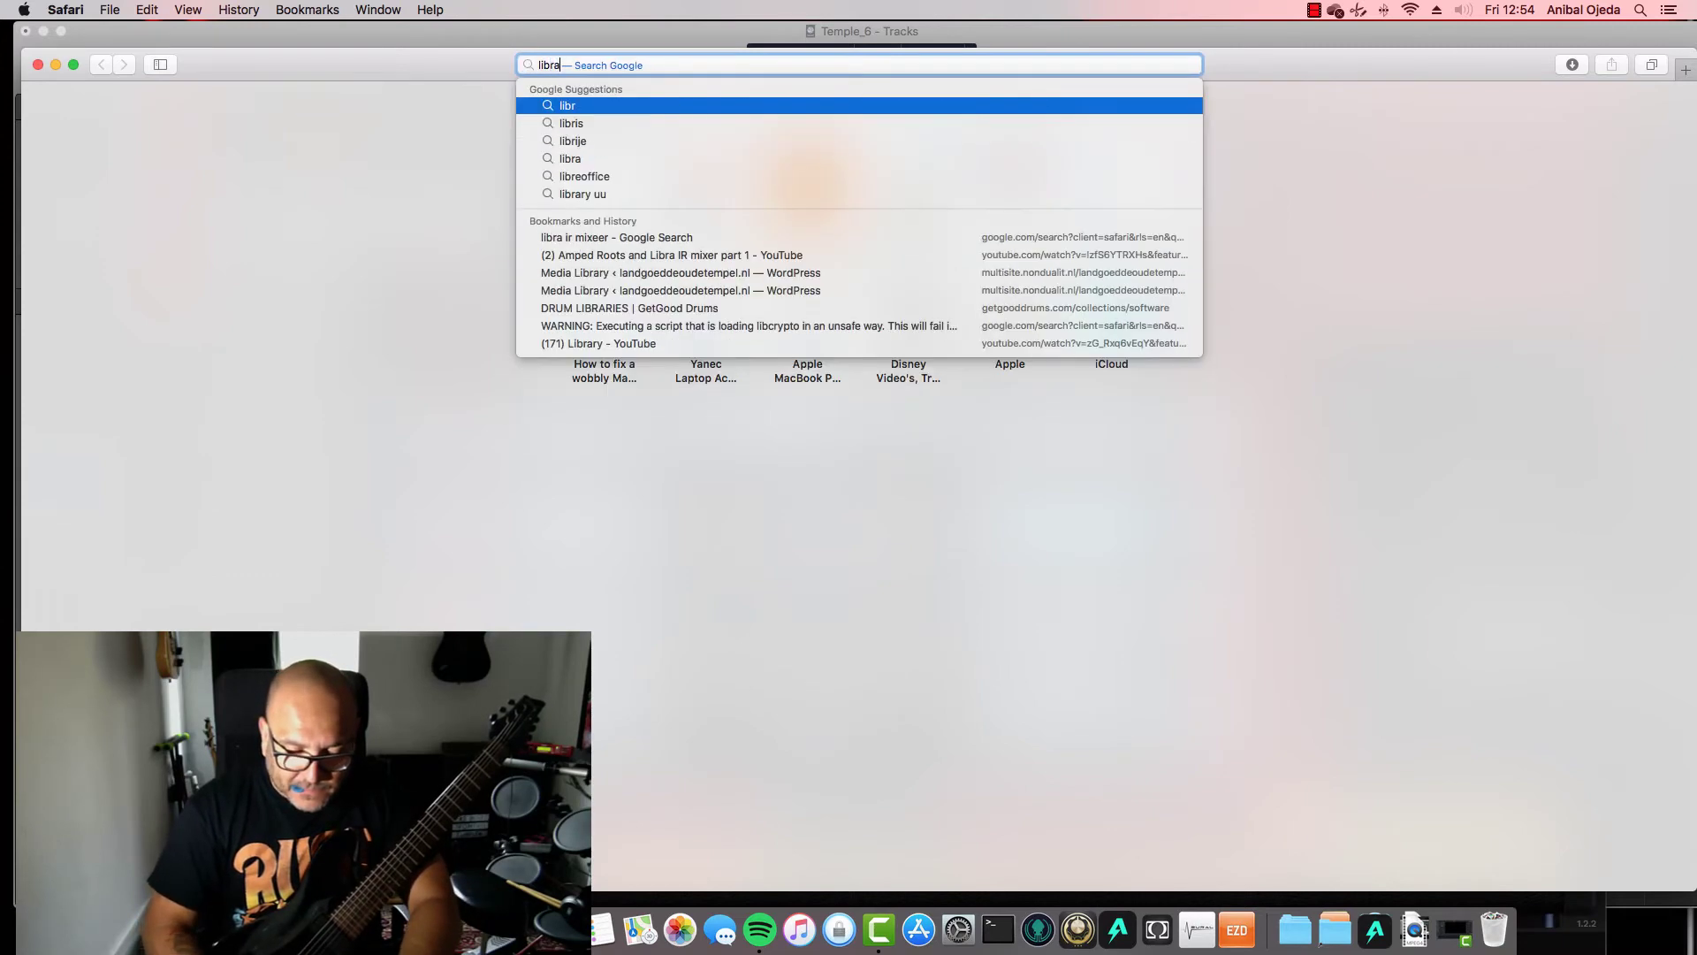
pyautogui.write(' impulse')
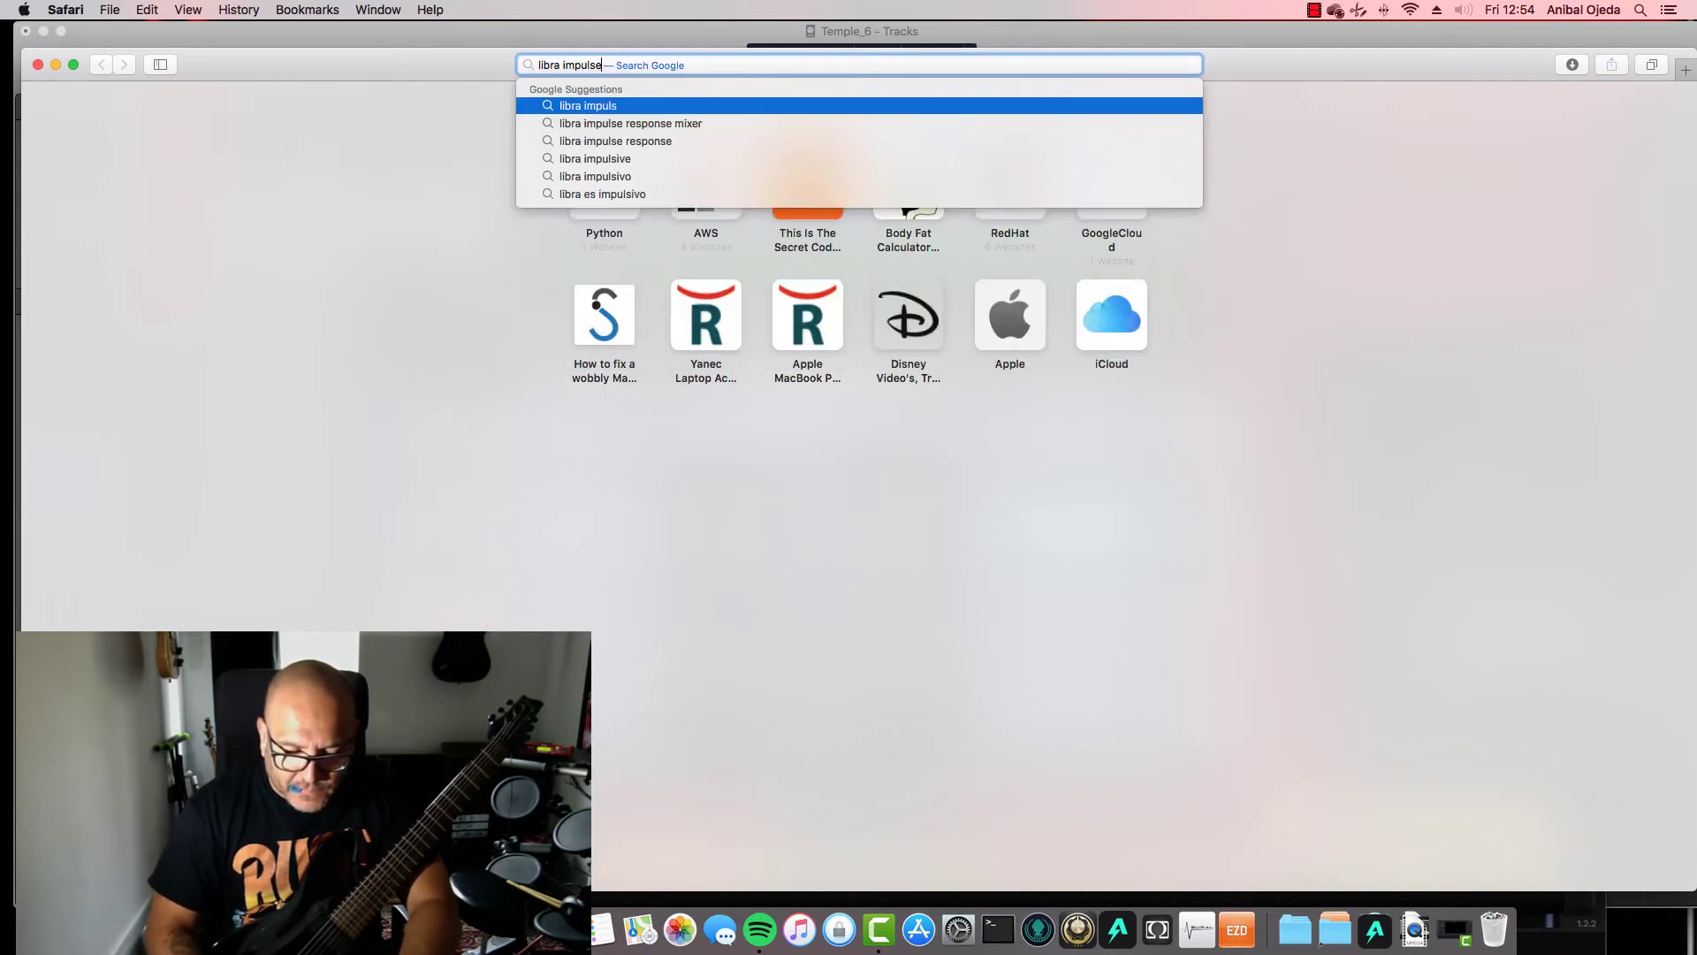
pyautogui.write(' rsponse mi')
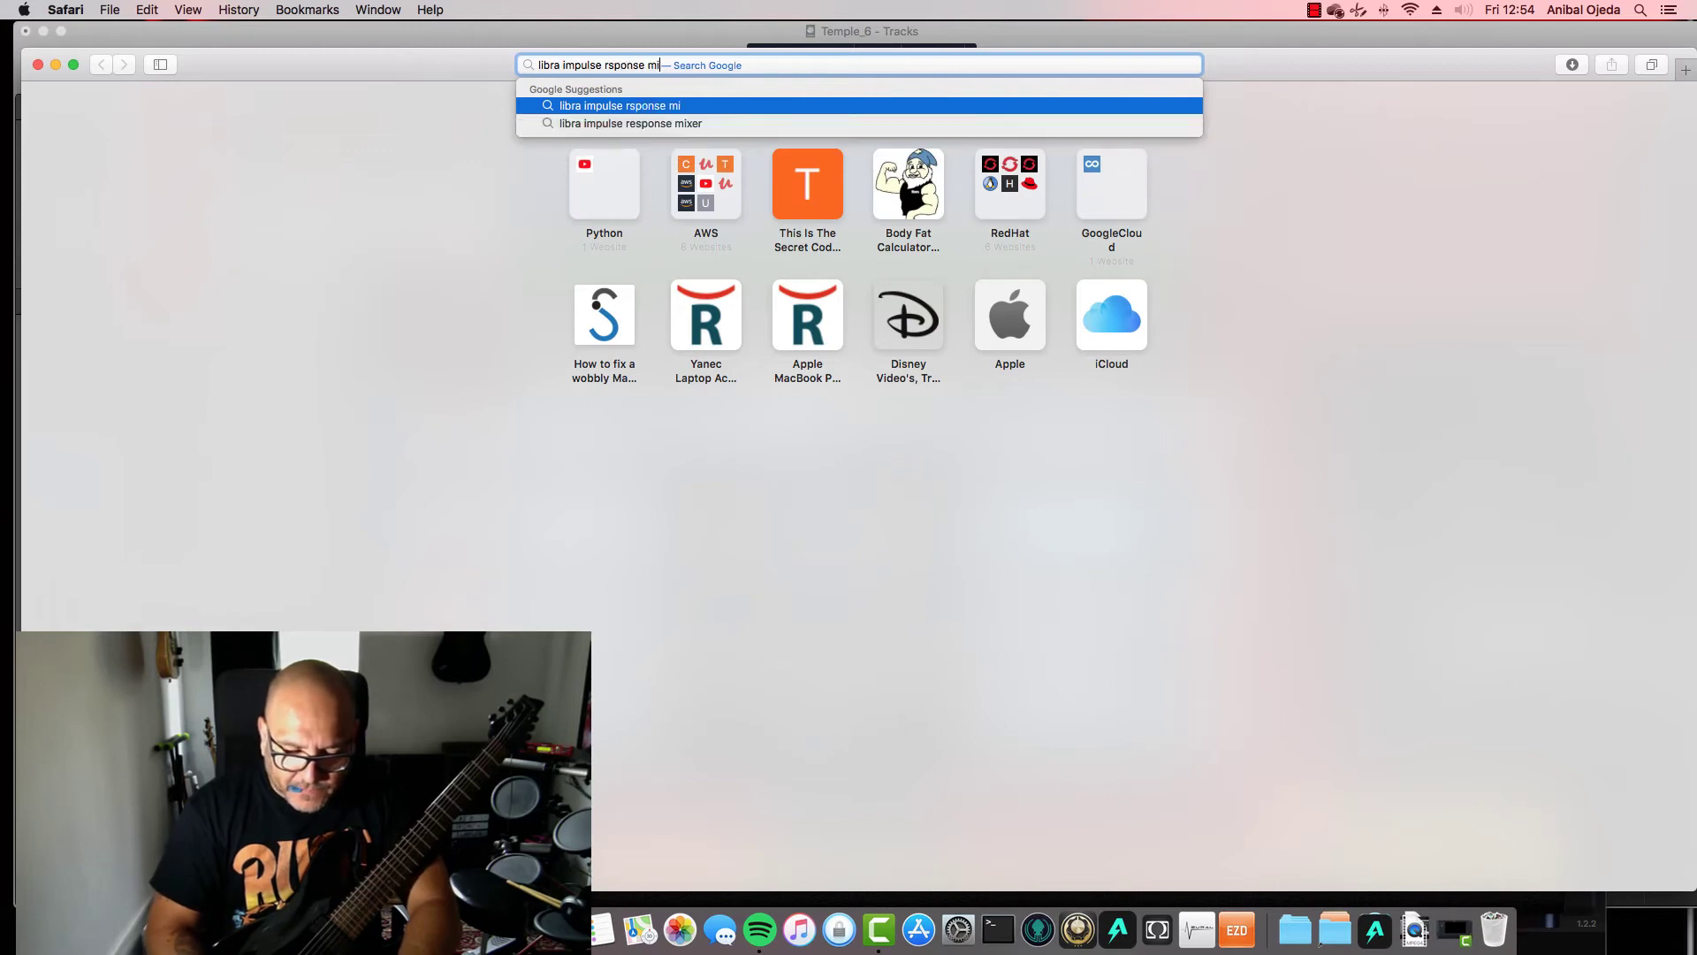
pyautogui.write('xer')
pyautogui.press('Return')
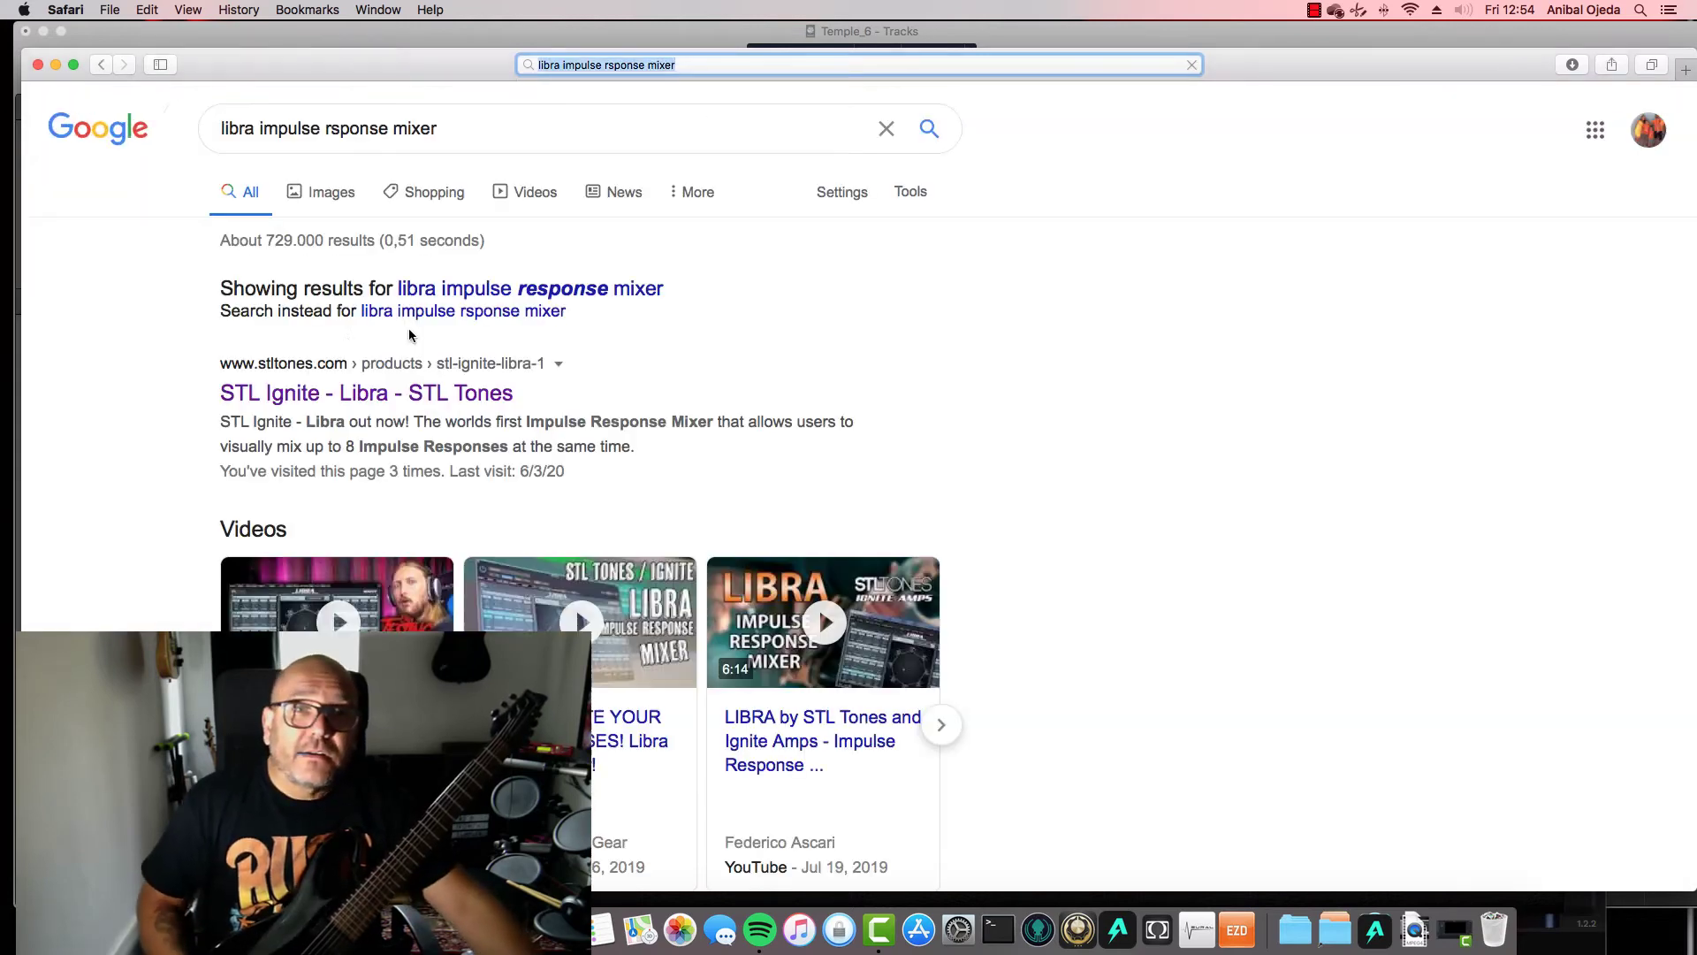
pyautogui.click(392, 391)
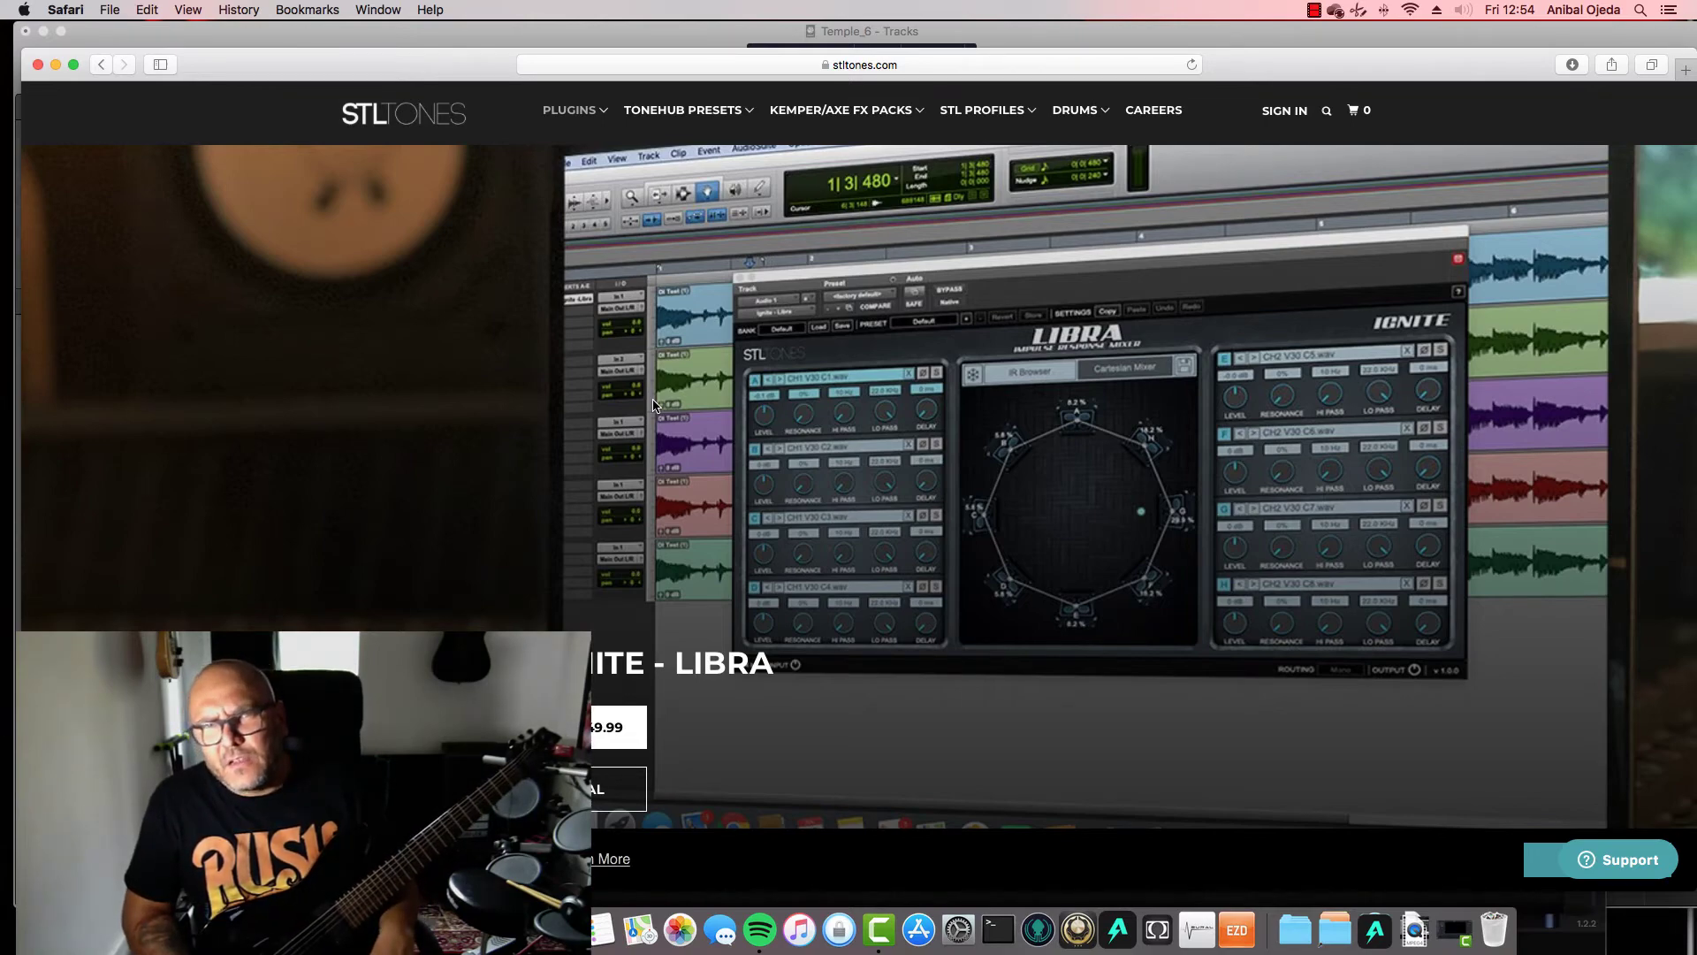
# Go to the STL Tones Plugins > Ignite - Libra product page and browse its features
pyautogui.moveTo(946, 122)
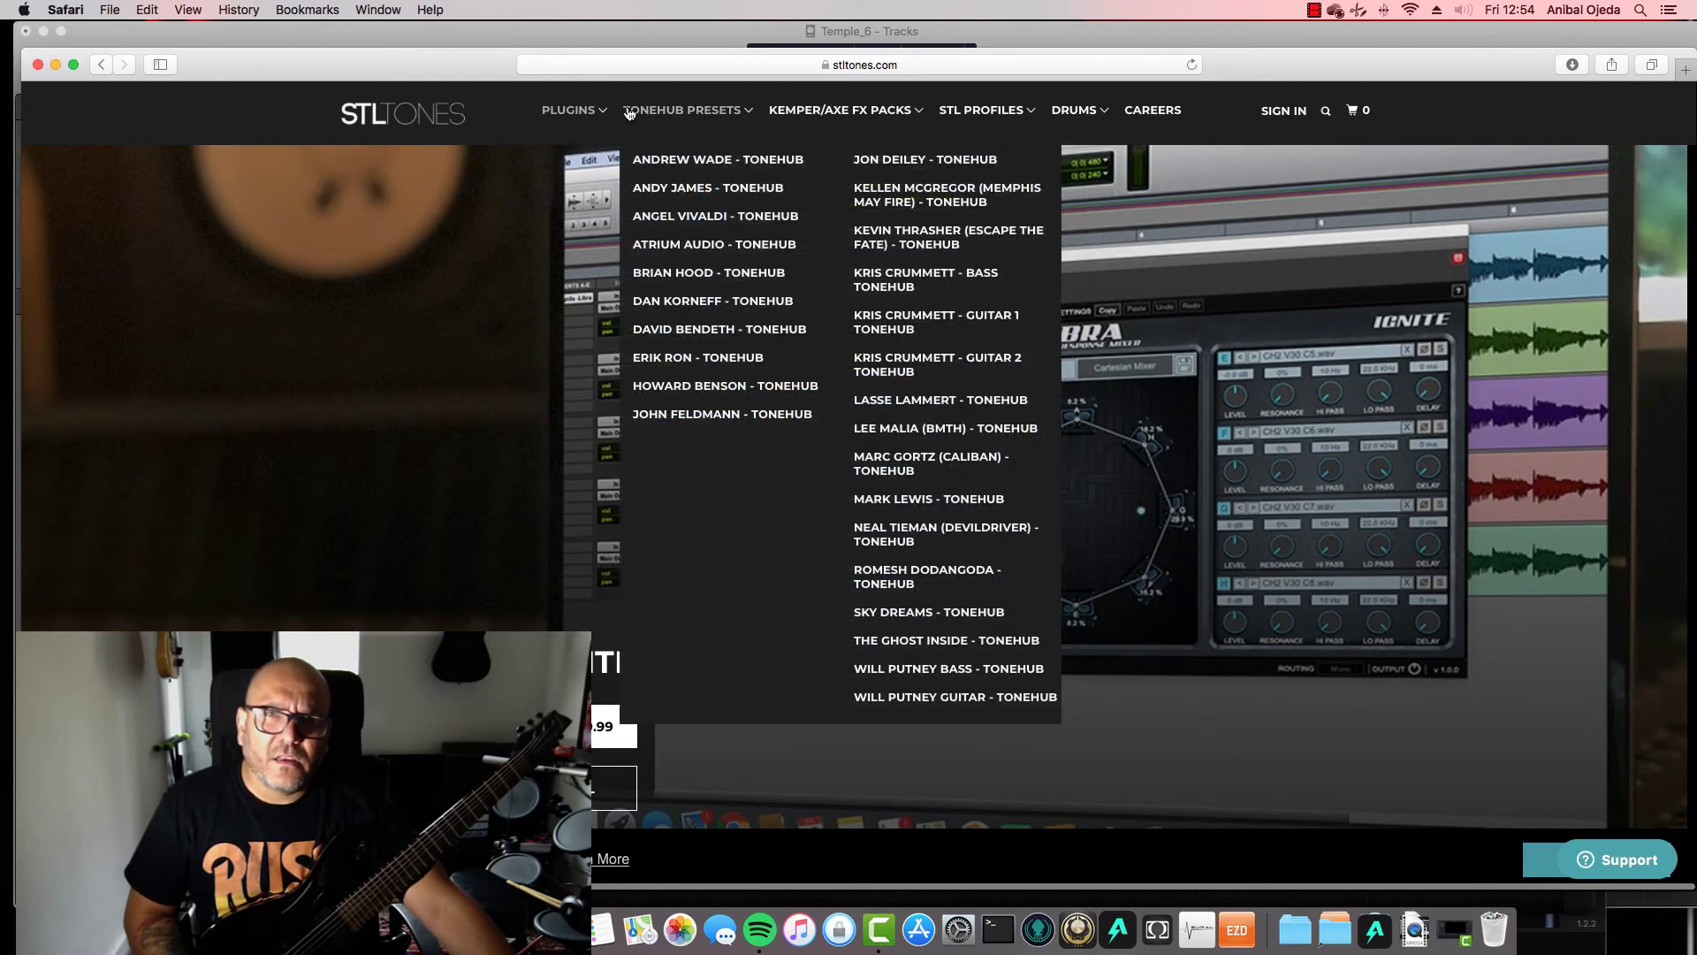
pyautogui.moveTo(592, 113)
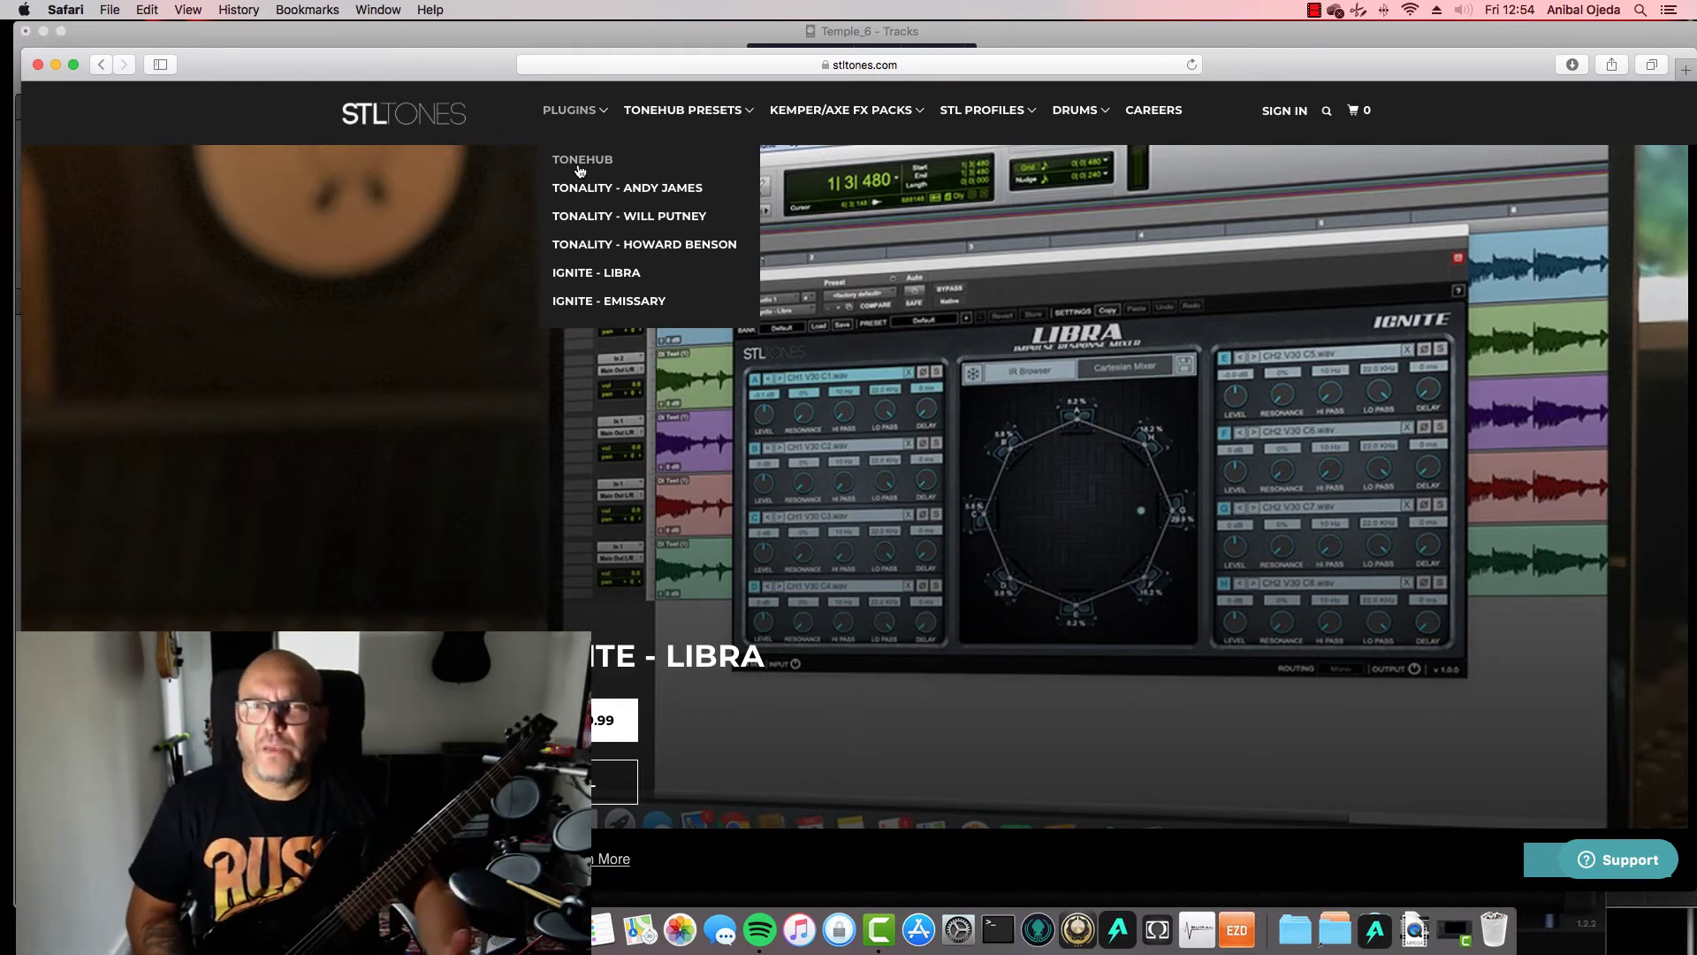
pyautogui.moveTo(671, 130)
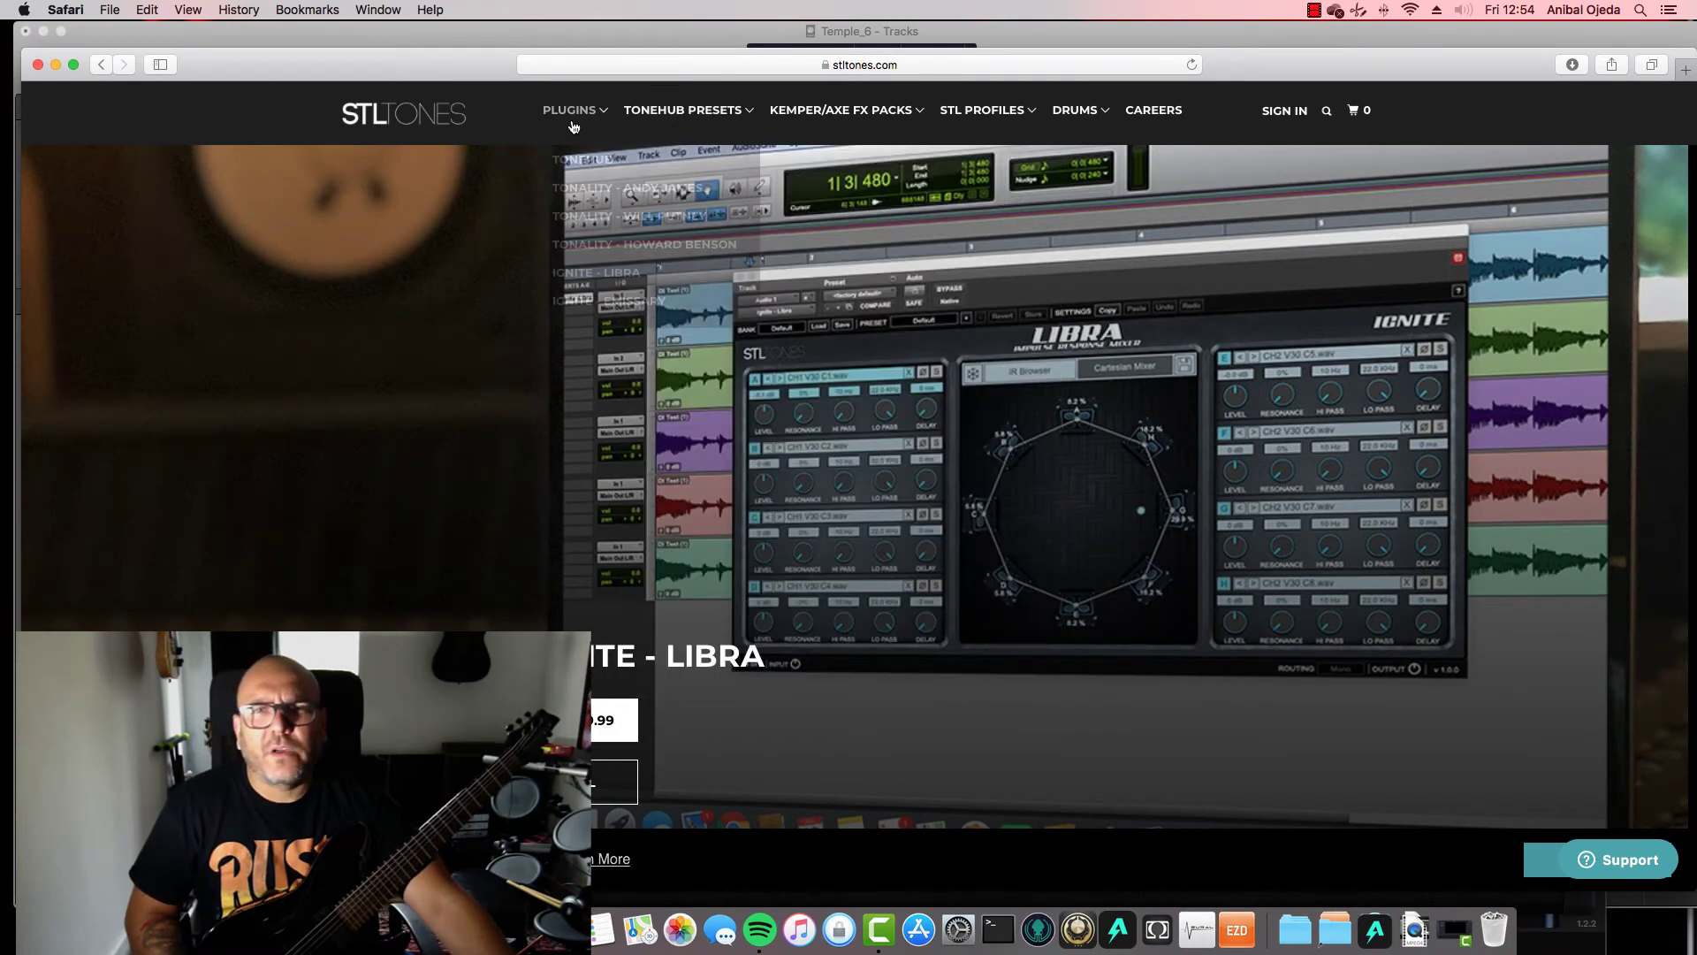
pyautogui.click(639, 277)
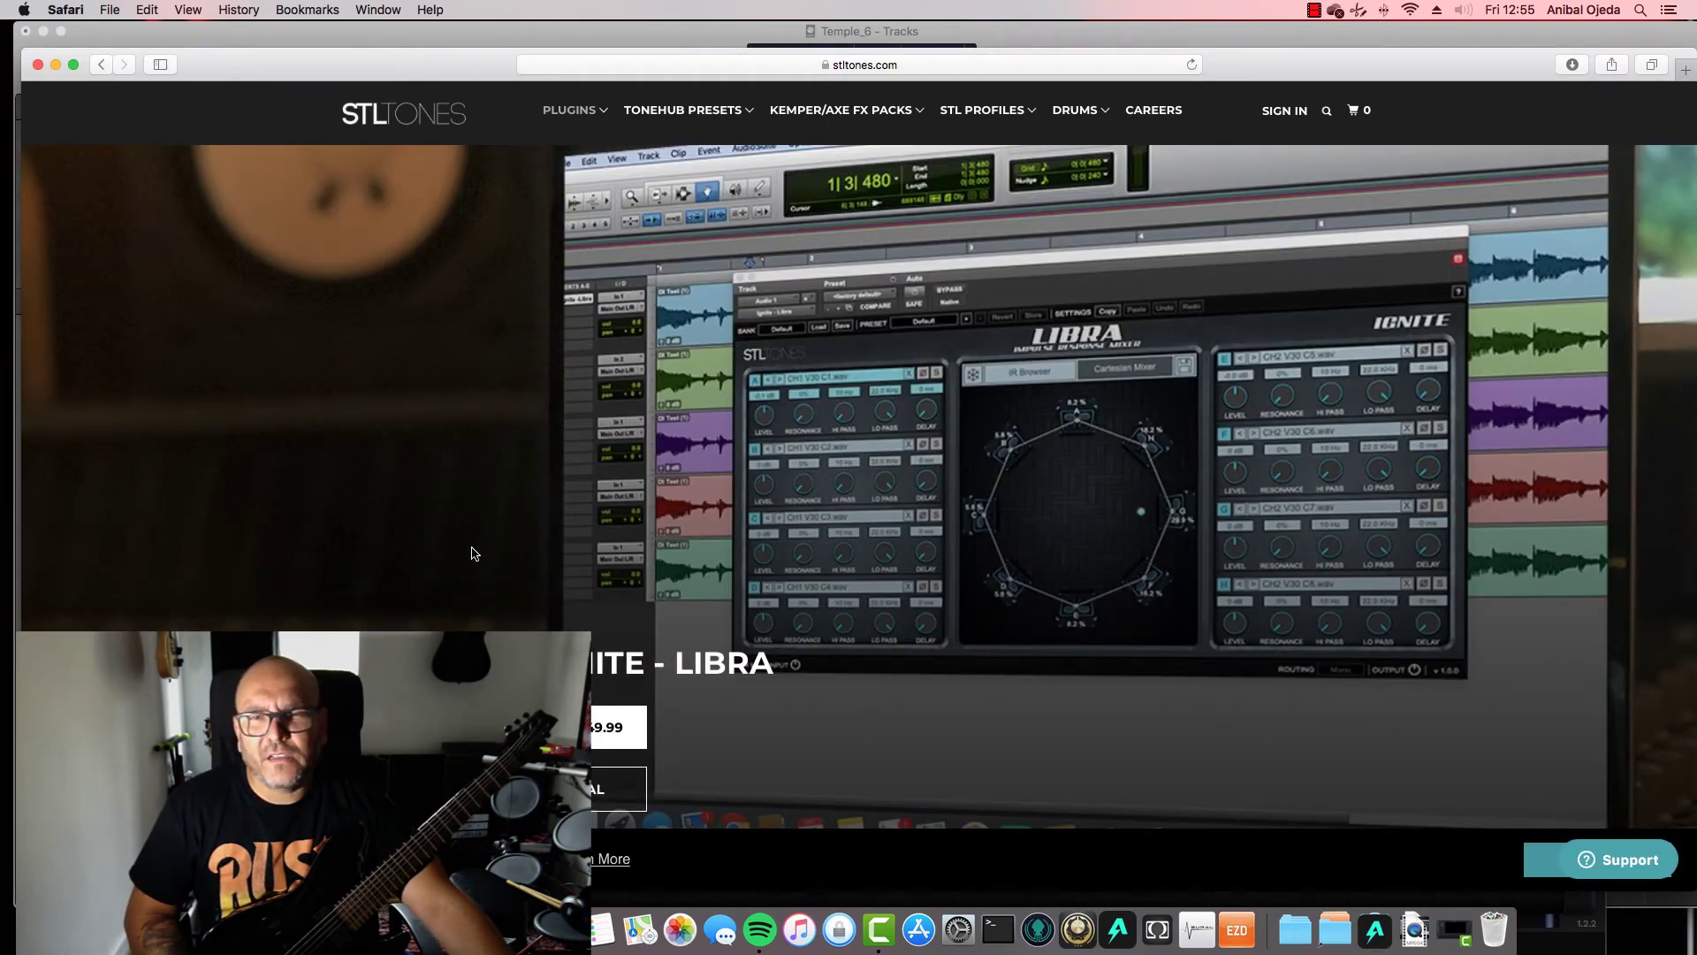
pyautogui.scroll(-10, 1228, 753)
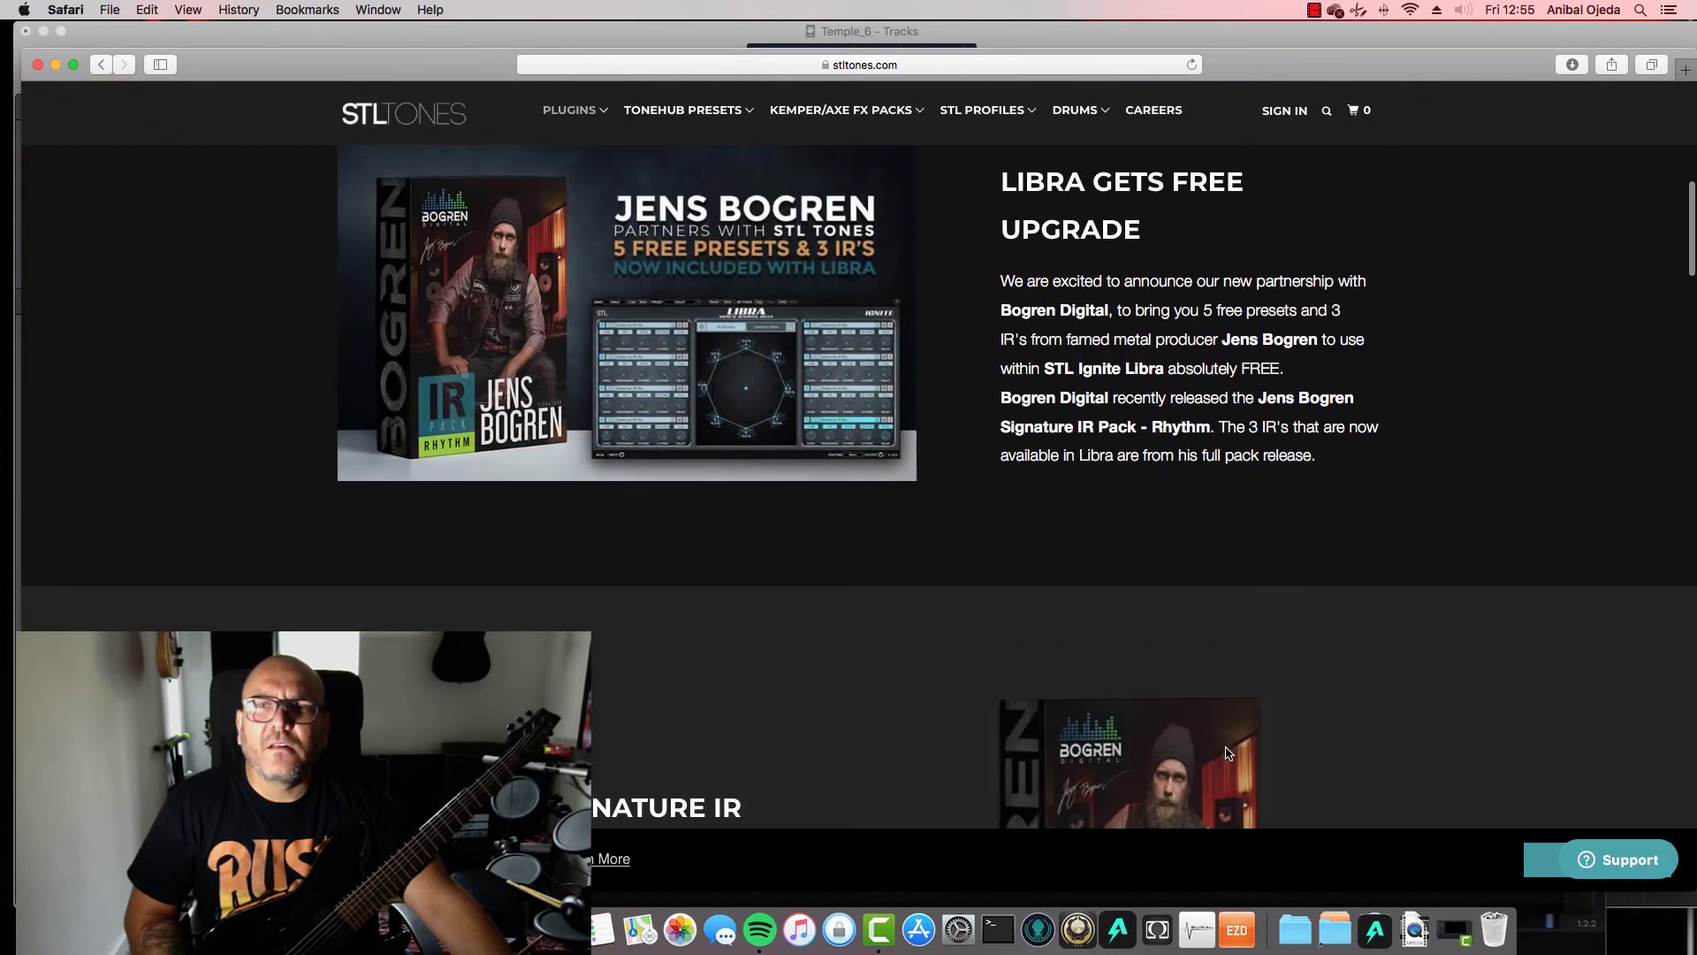
pyautogui.scroll(-10, 1155, 524)
pyautogui.scroll(-3, 1155, 527)
pyautogui.scroll(15, 1155, 527)
pyautogui.scroll(5, 1157, 527)
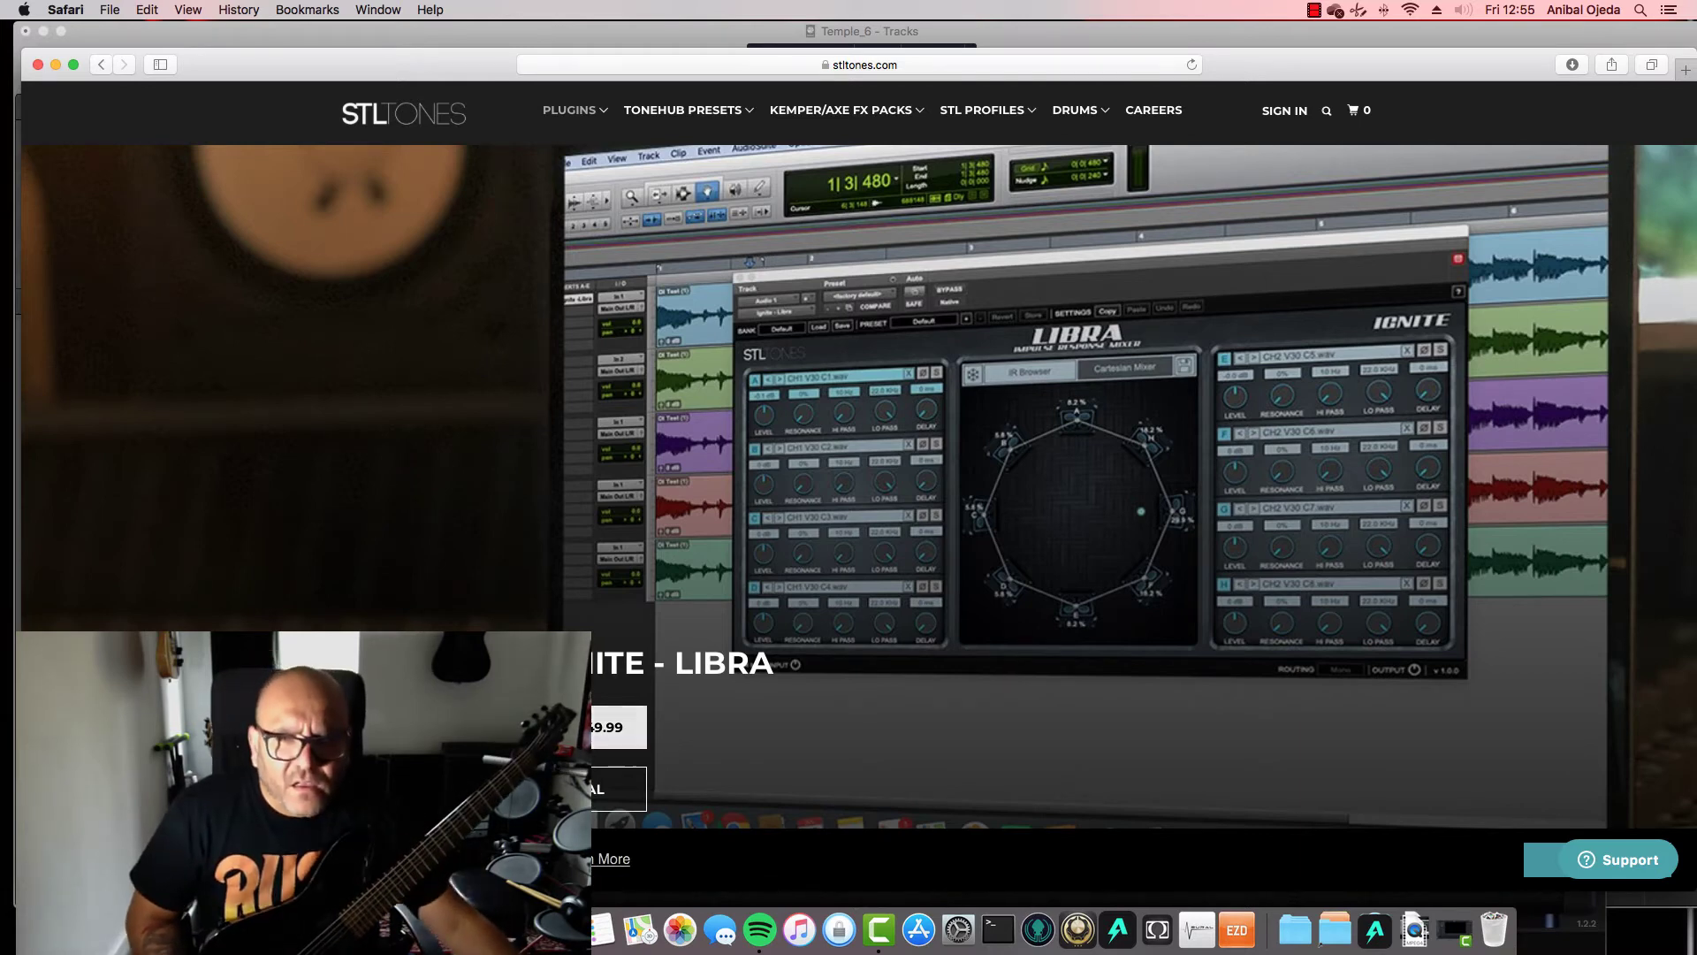
# Add STL Ignite - Libra at $49.99 to the cart and proceed to checkout
pyautogui.click(619, 726)
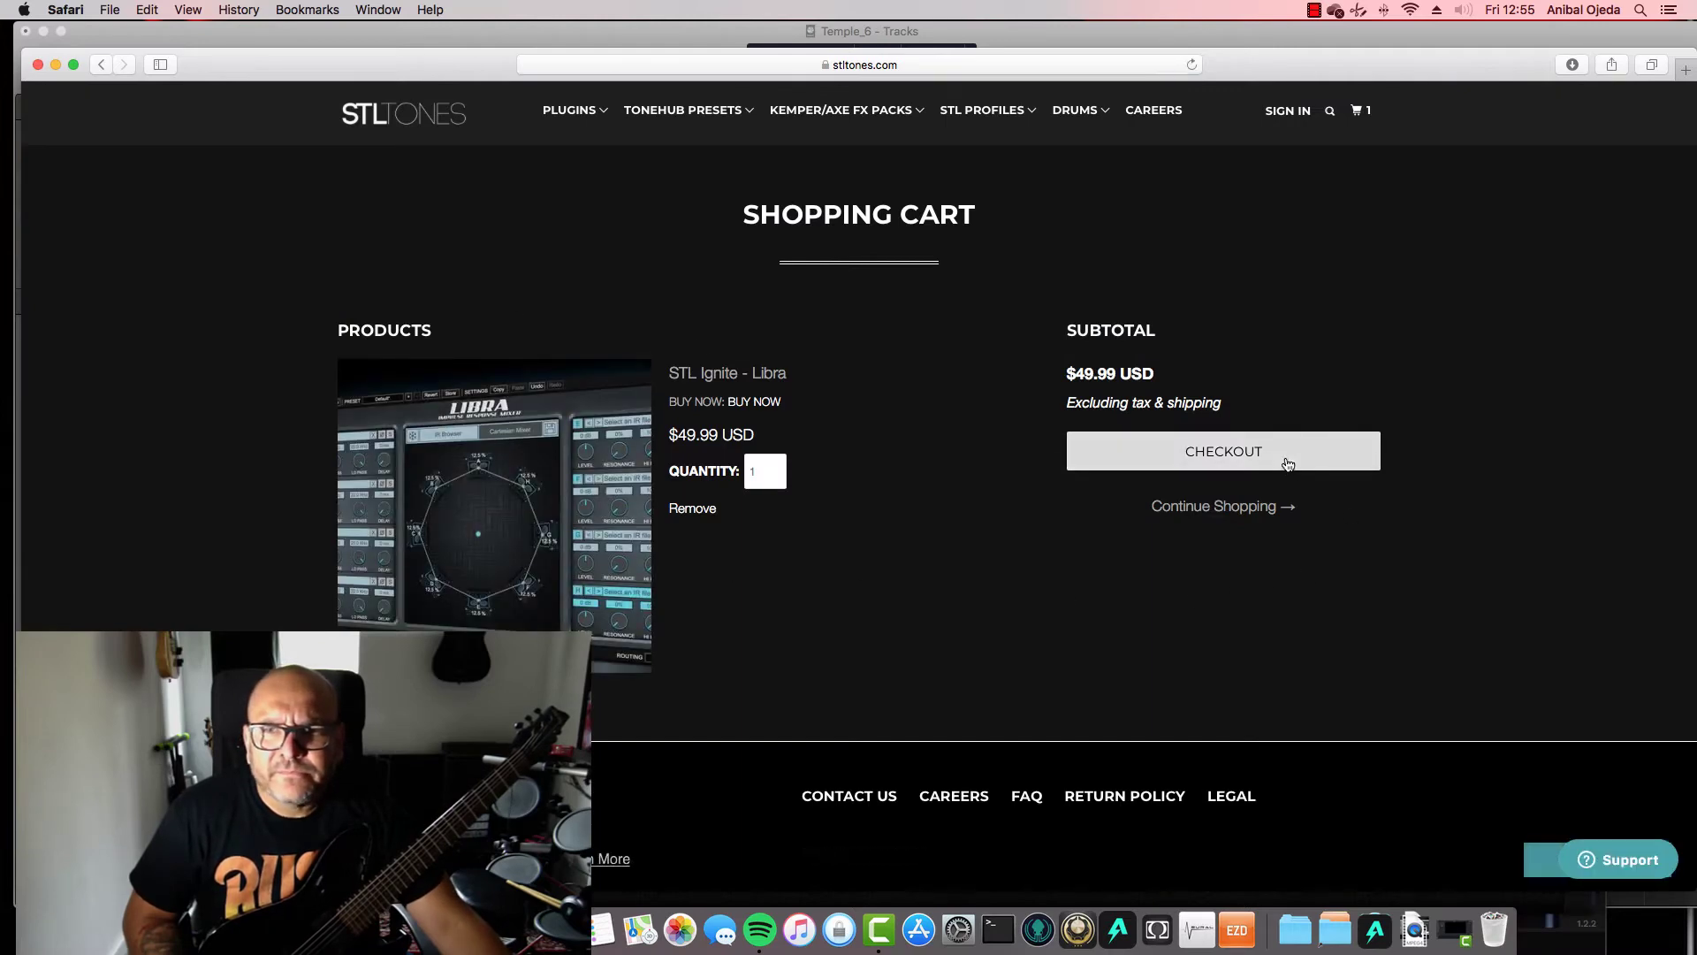
pyautogui.click(1268, 463)
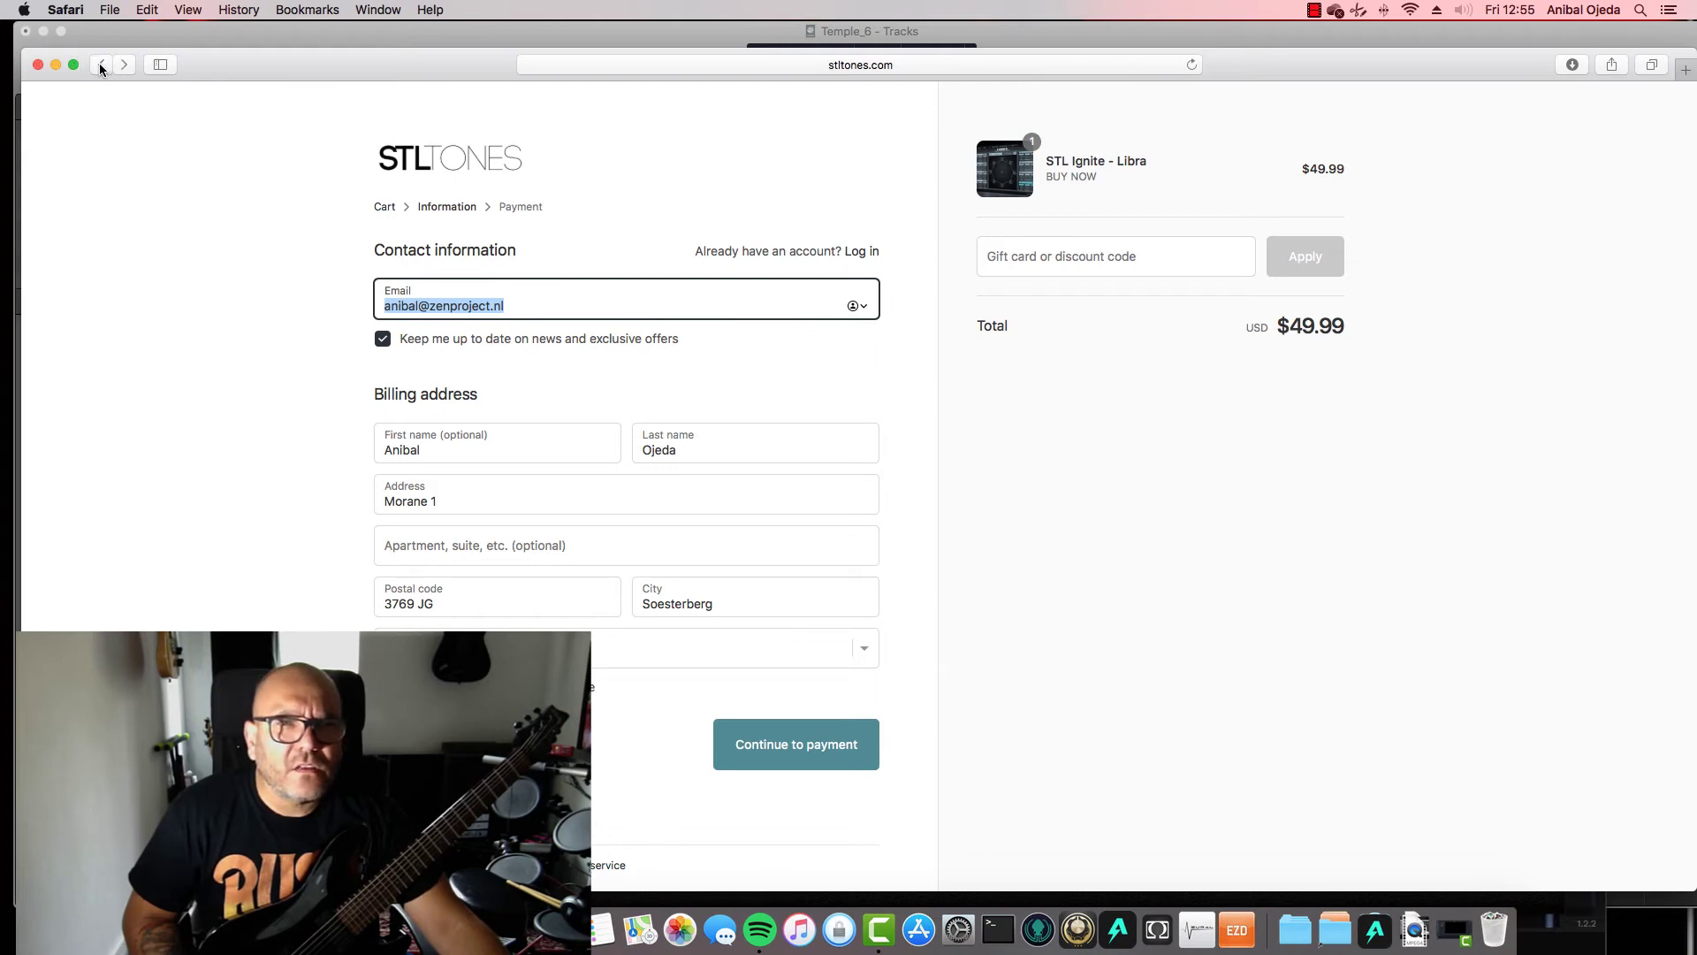
pyautogui.scroll(-4, 472, 610)
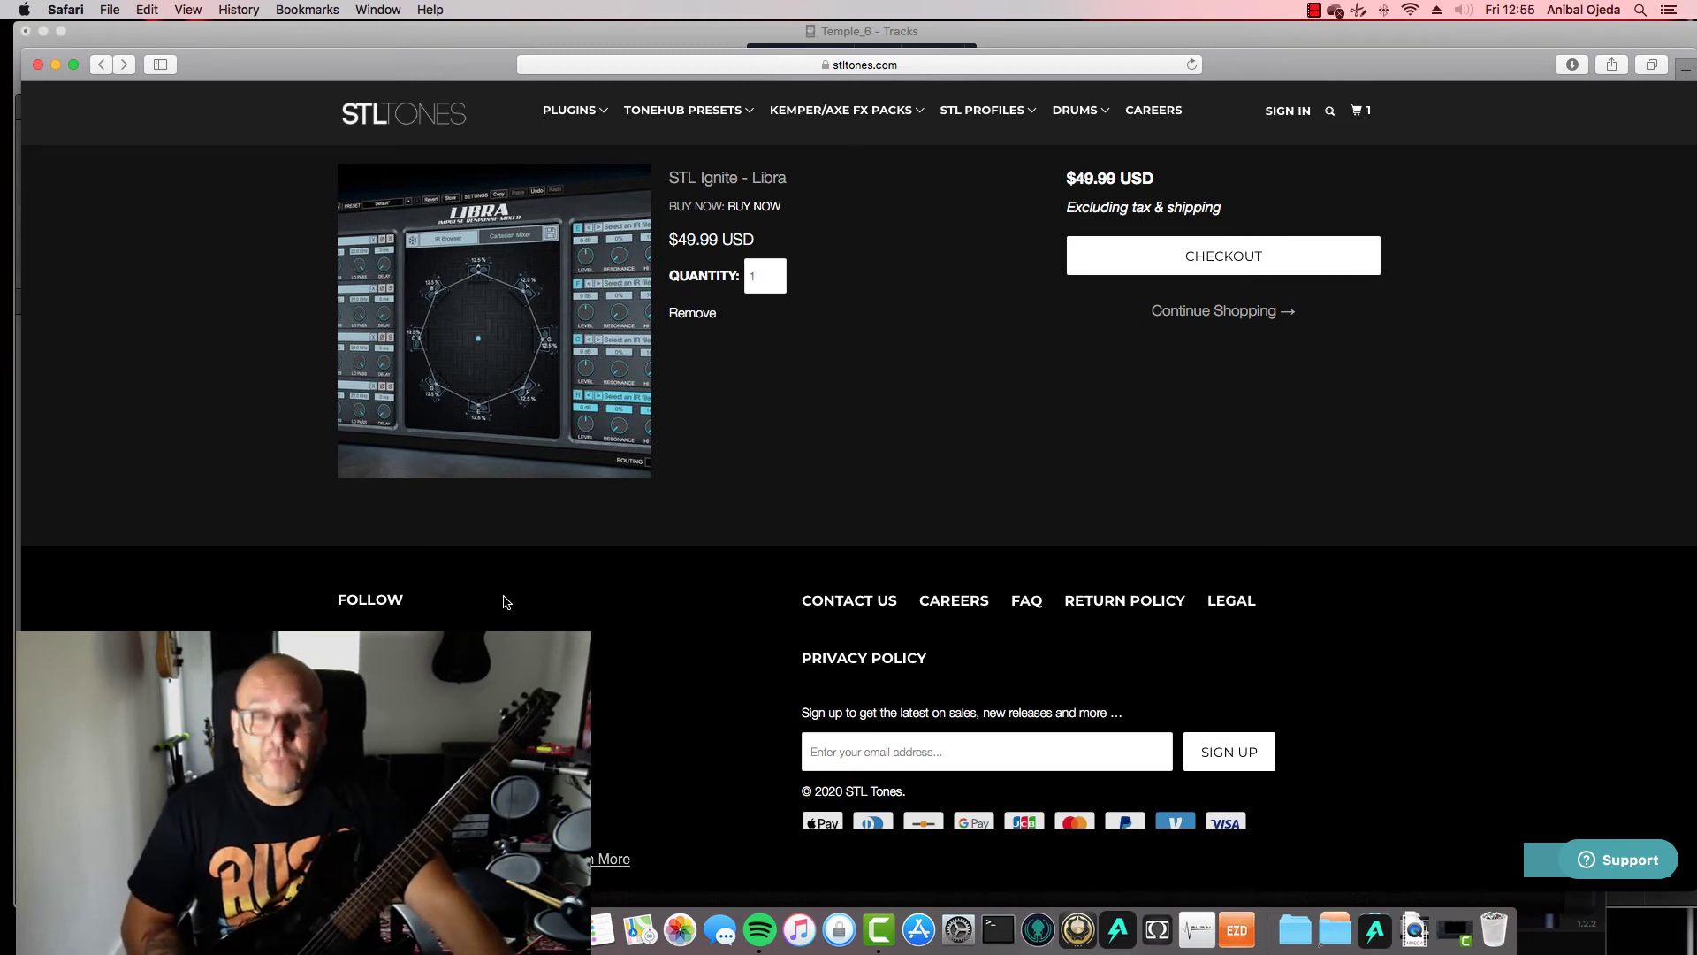
pyautogui.doubleClick(219, 75)
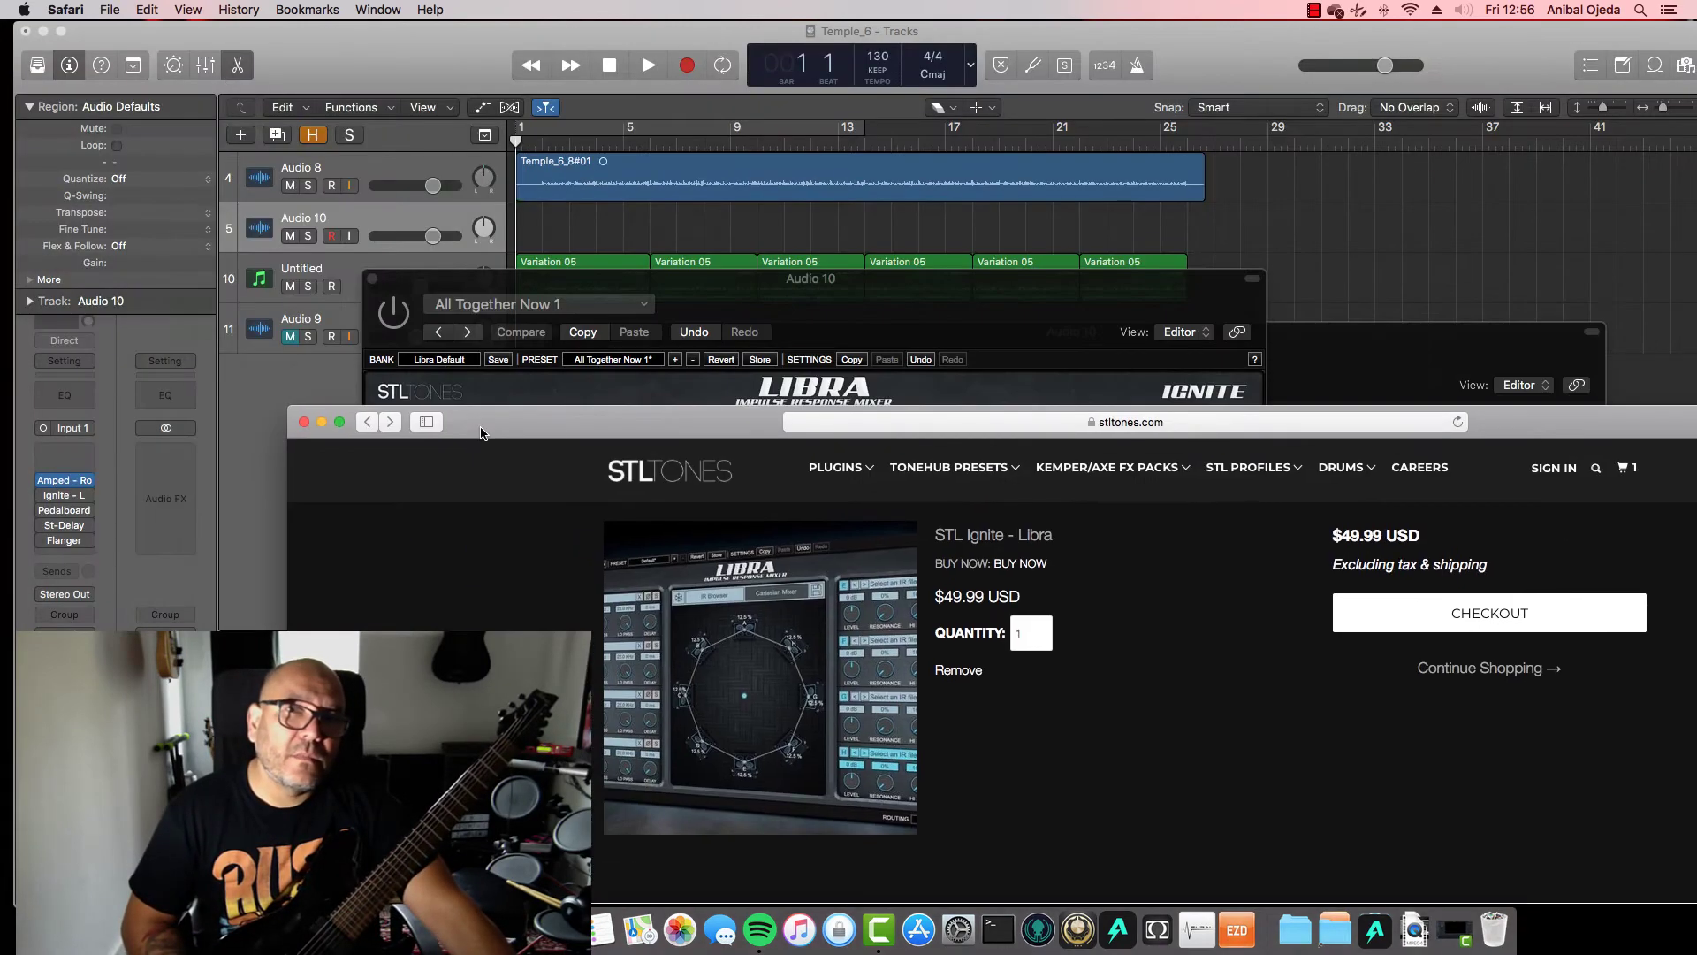
# Close the Safari window and the Ignite Libra and Amped Roots plugin windows
pyautogui.click(305, 423)
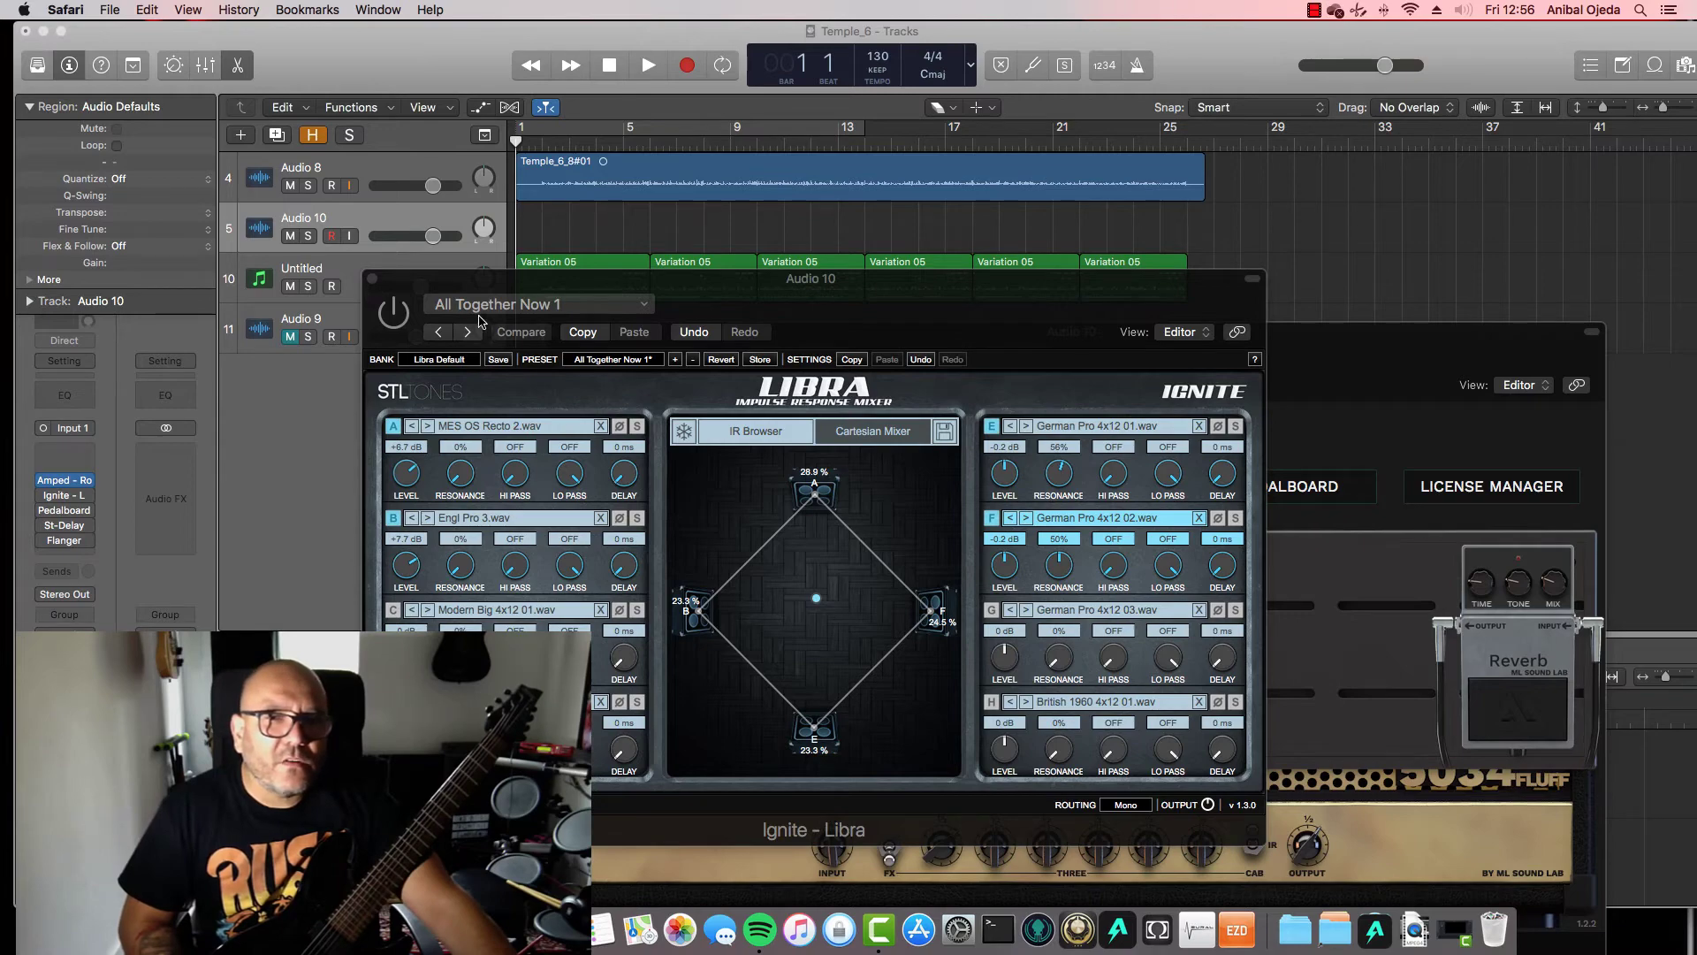
pyautogui.click(372, 278)
pyautogui.click(373, 278)
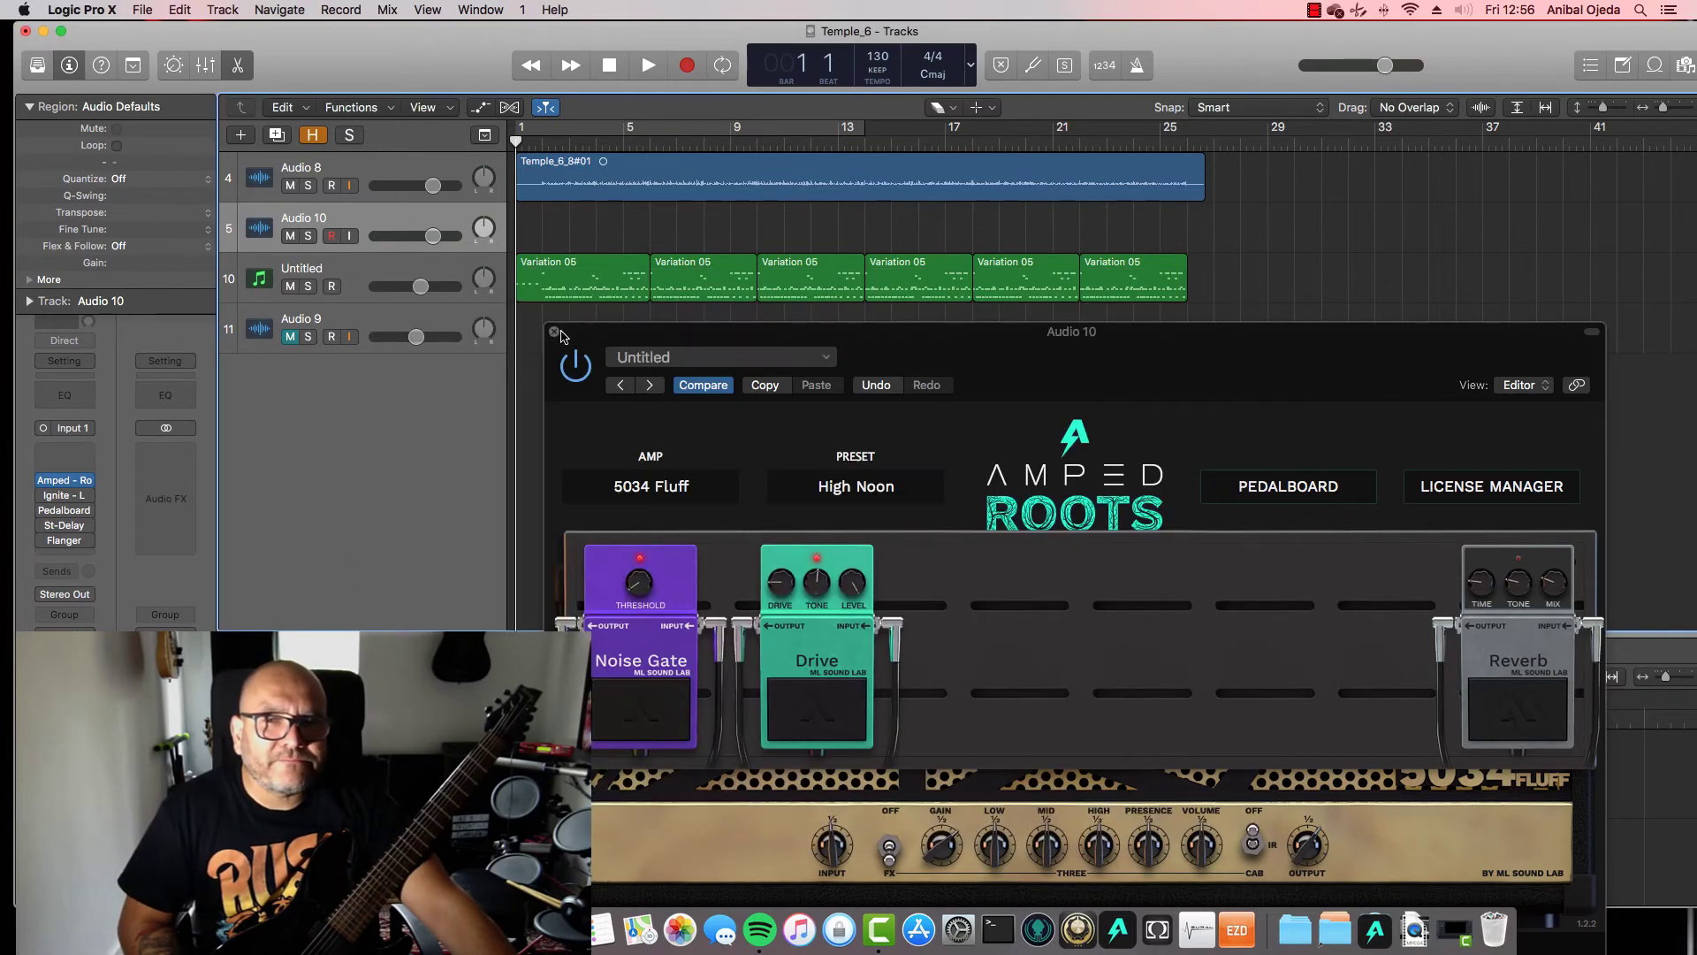
pyautogui.click(561, 333)
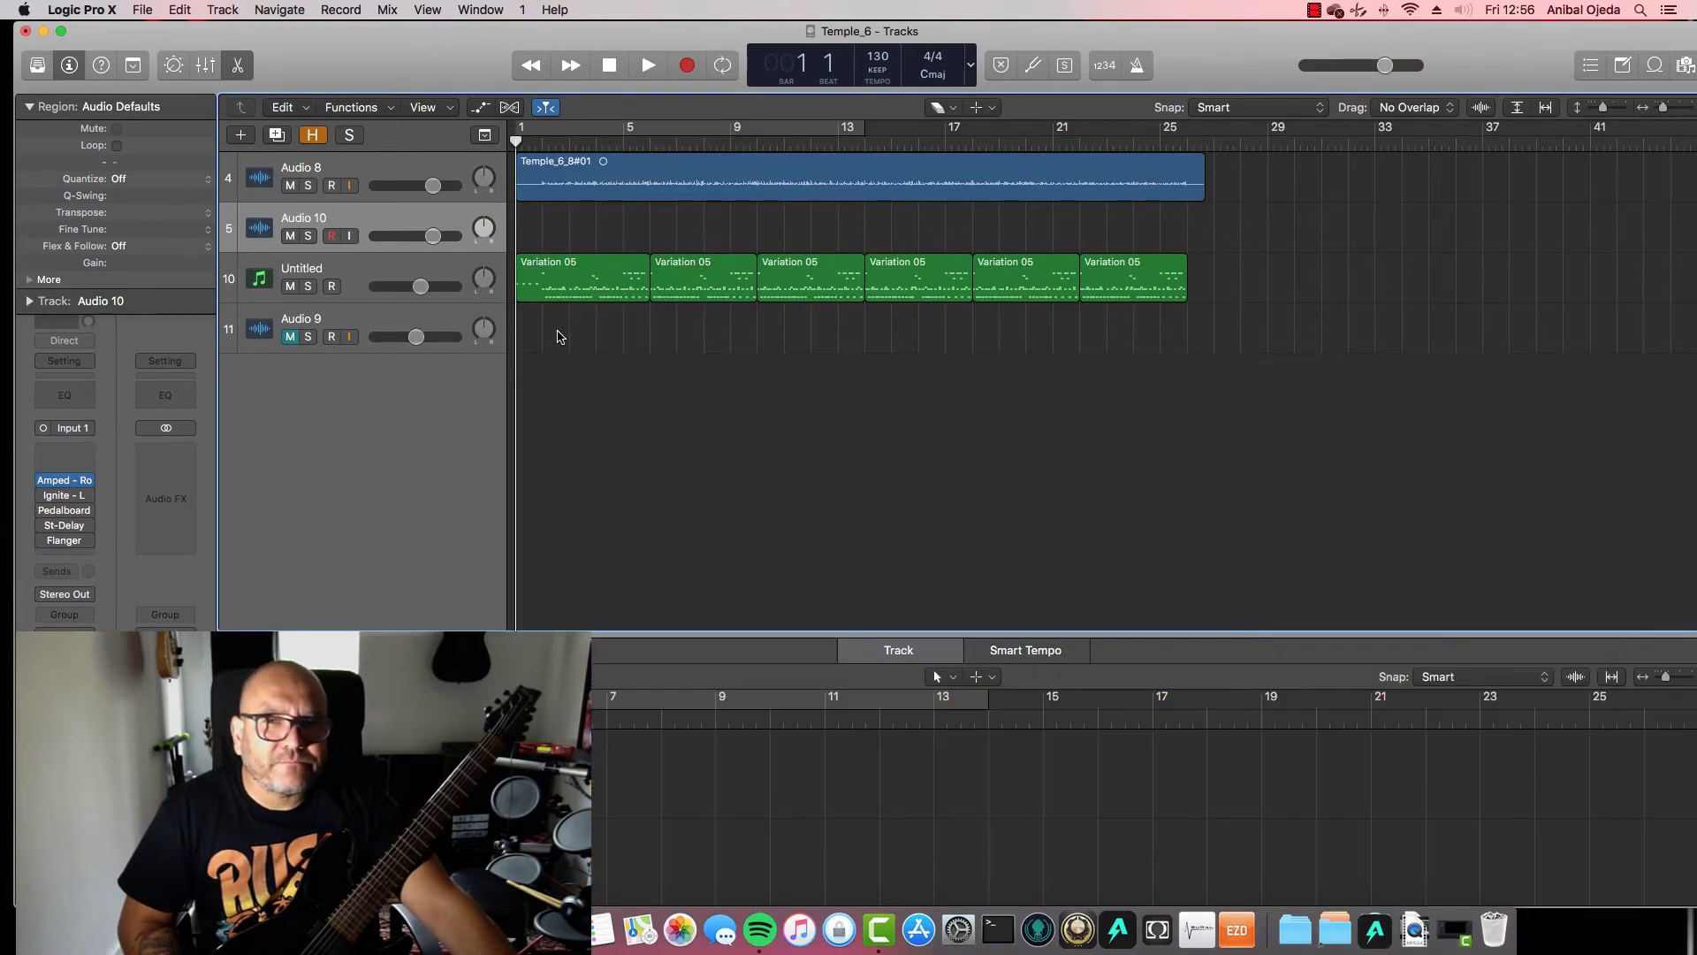
# Create a new audio track, Audio 11, on Input 2 and load Amped - Roots on it
pyautogui.click(241, 135)
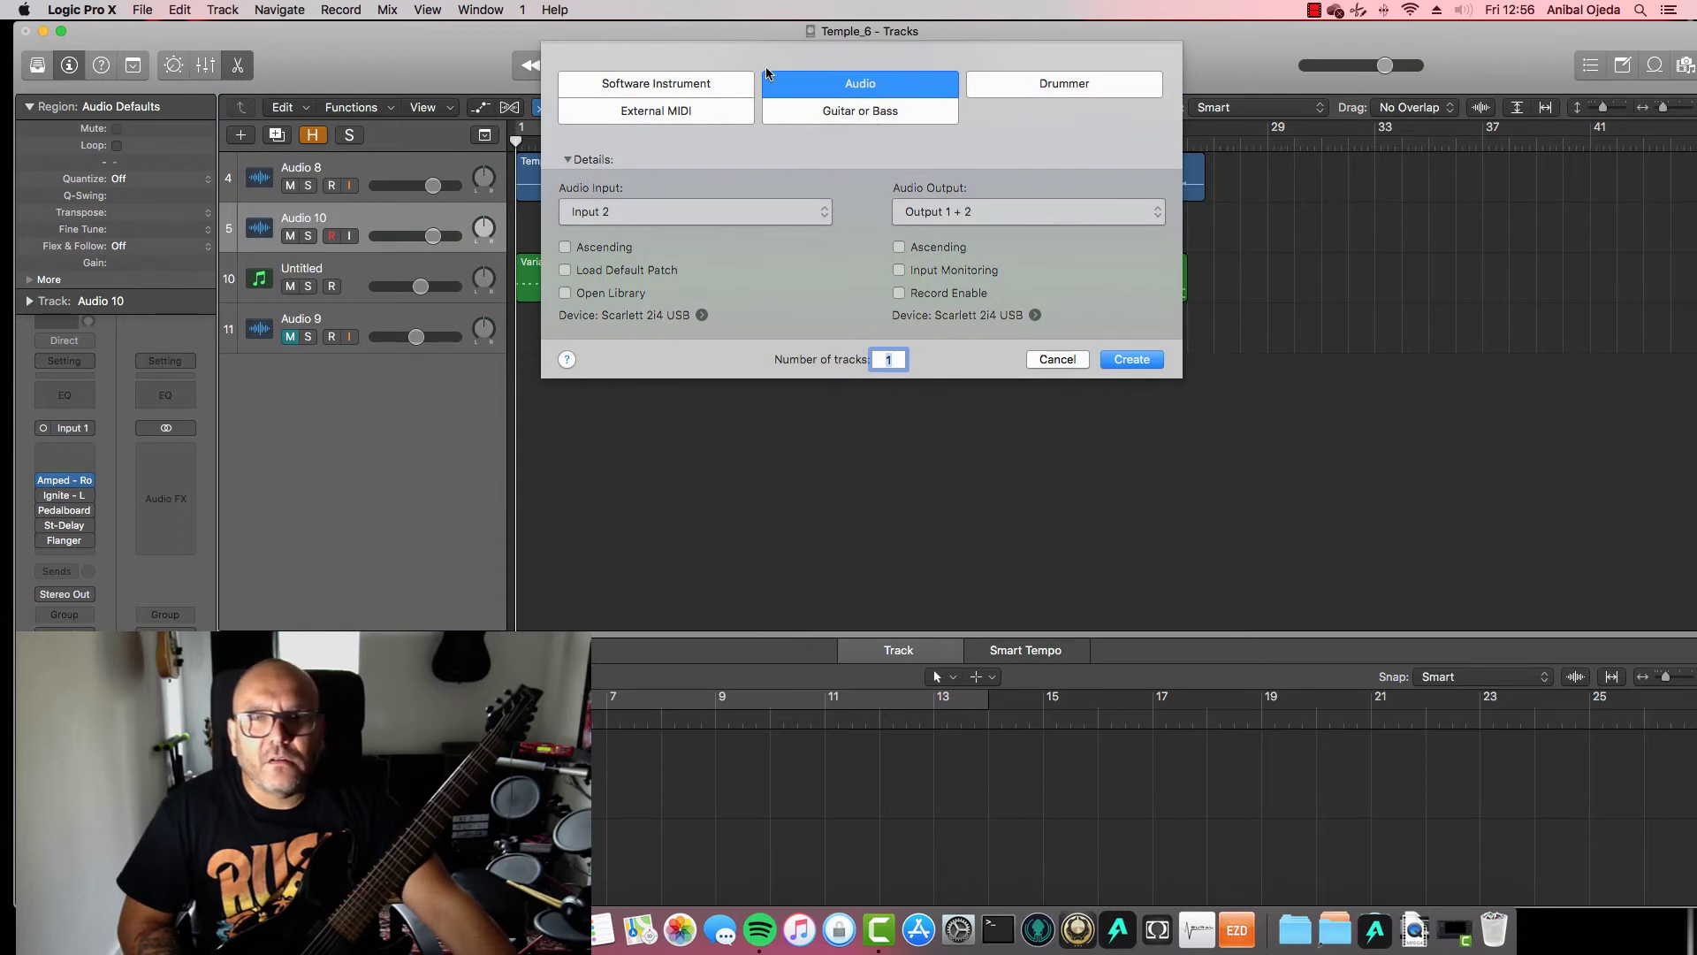
pyautogui.click(1125, 359)
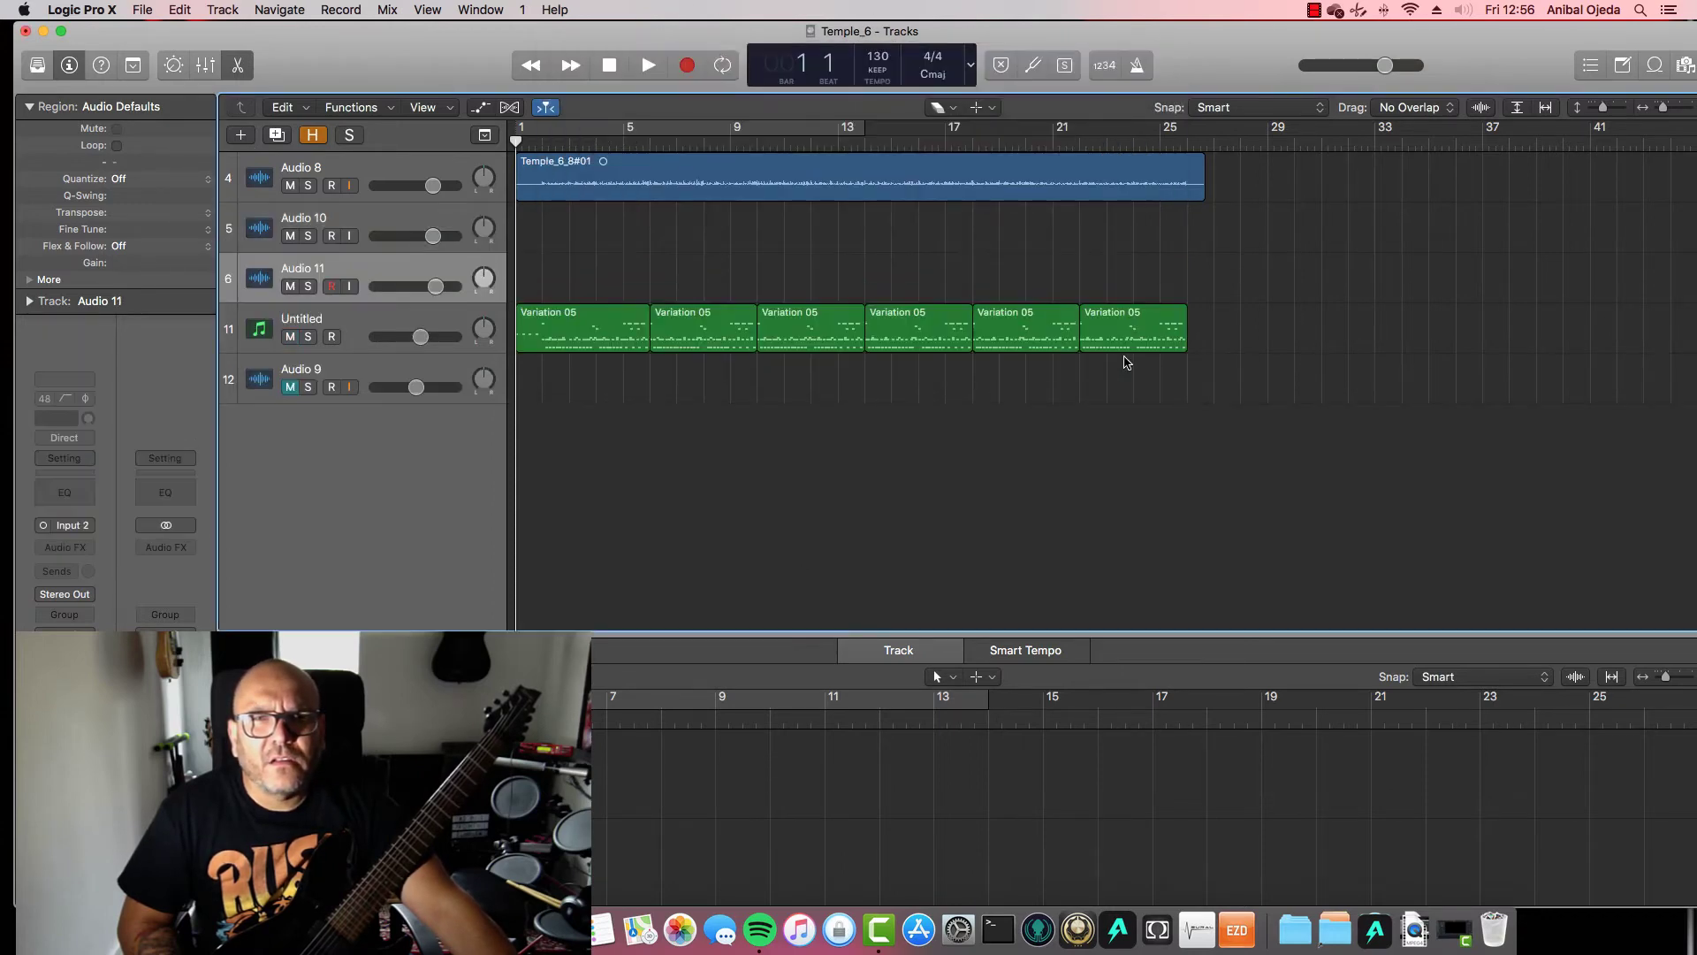
pyautogui.click(90, 548)
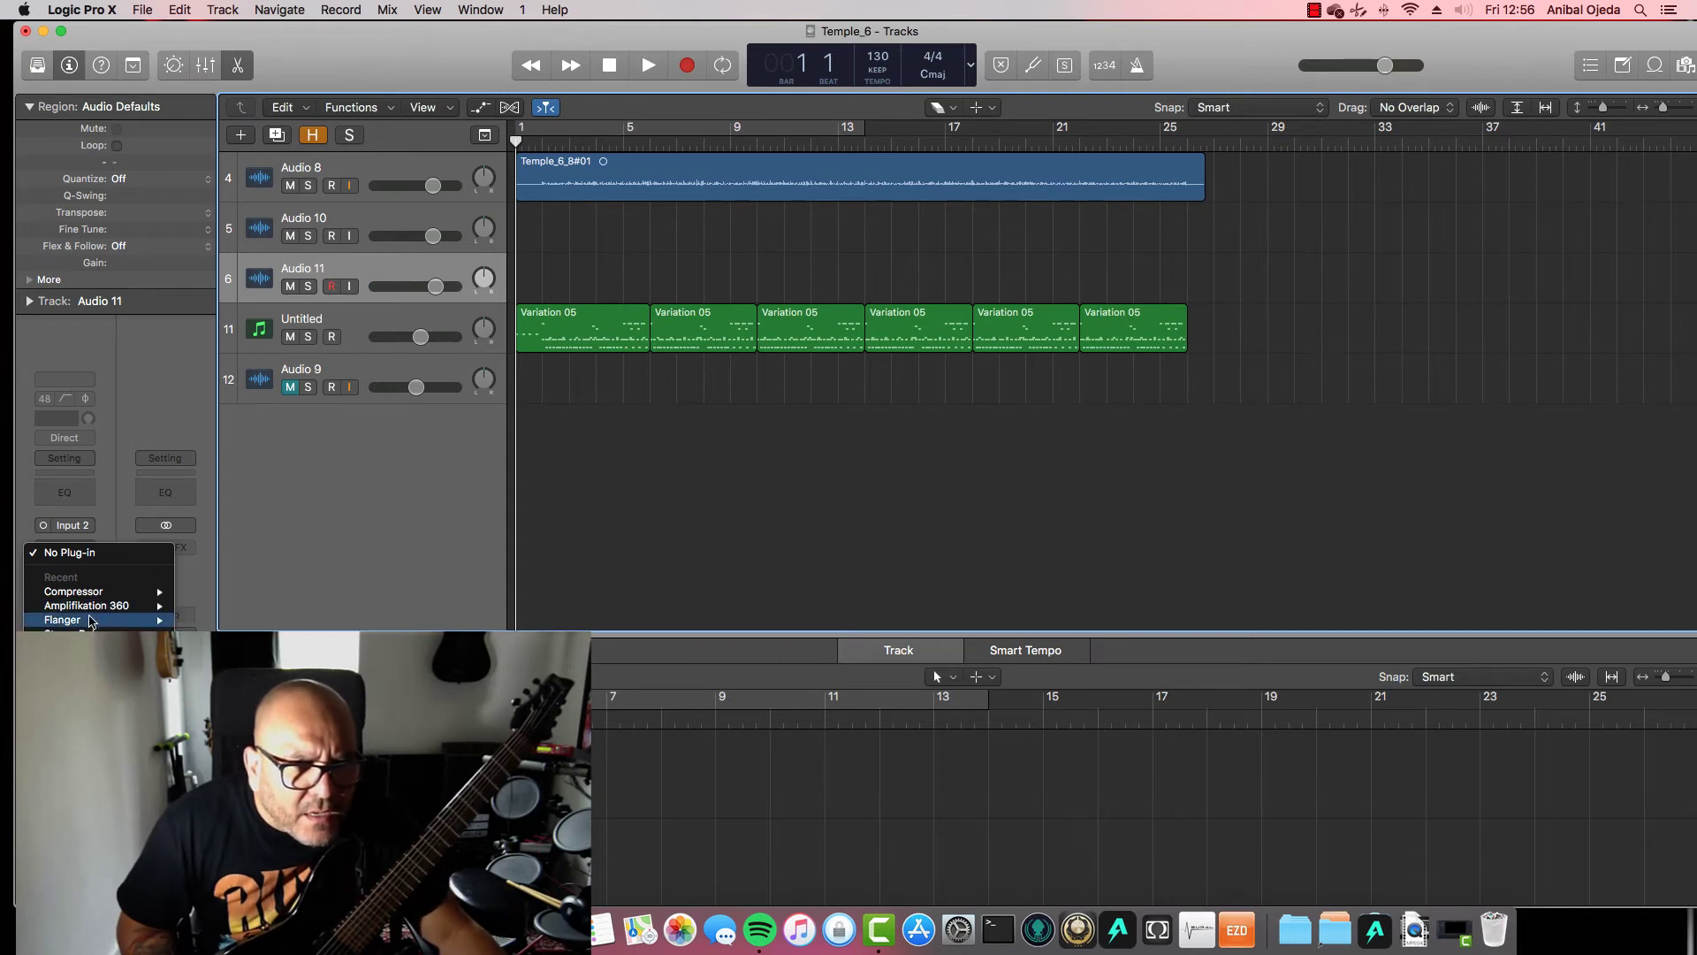
pyautogui.moveTo(117, 630)
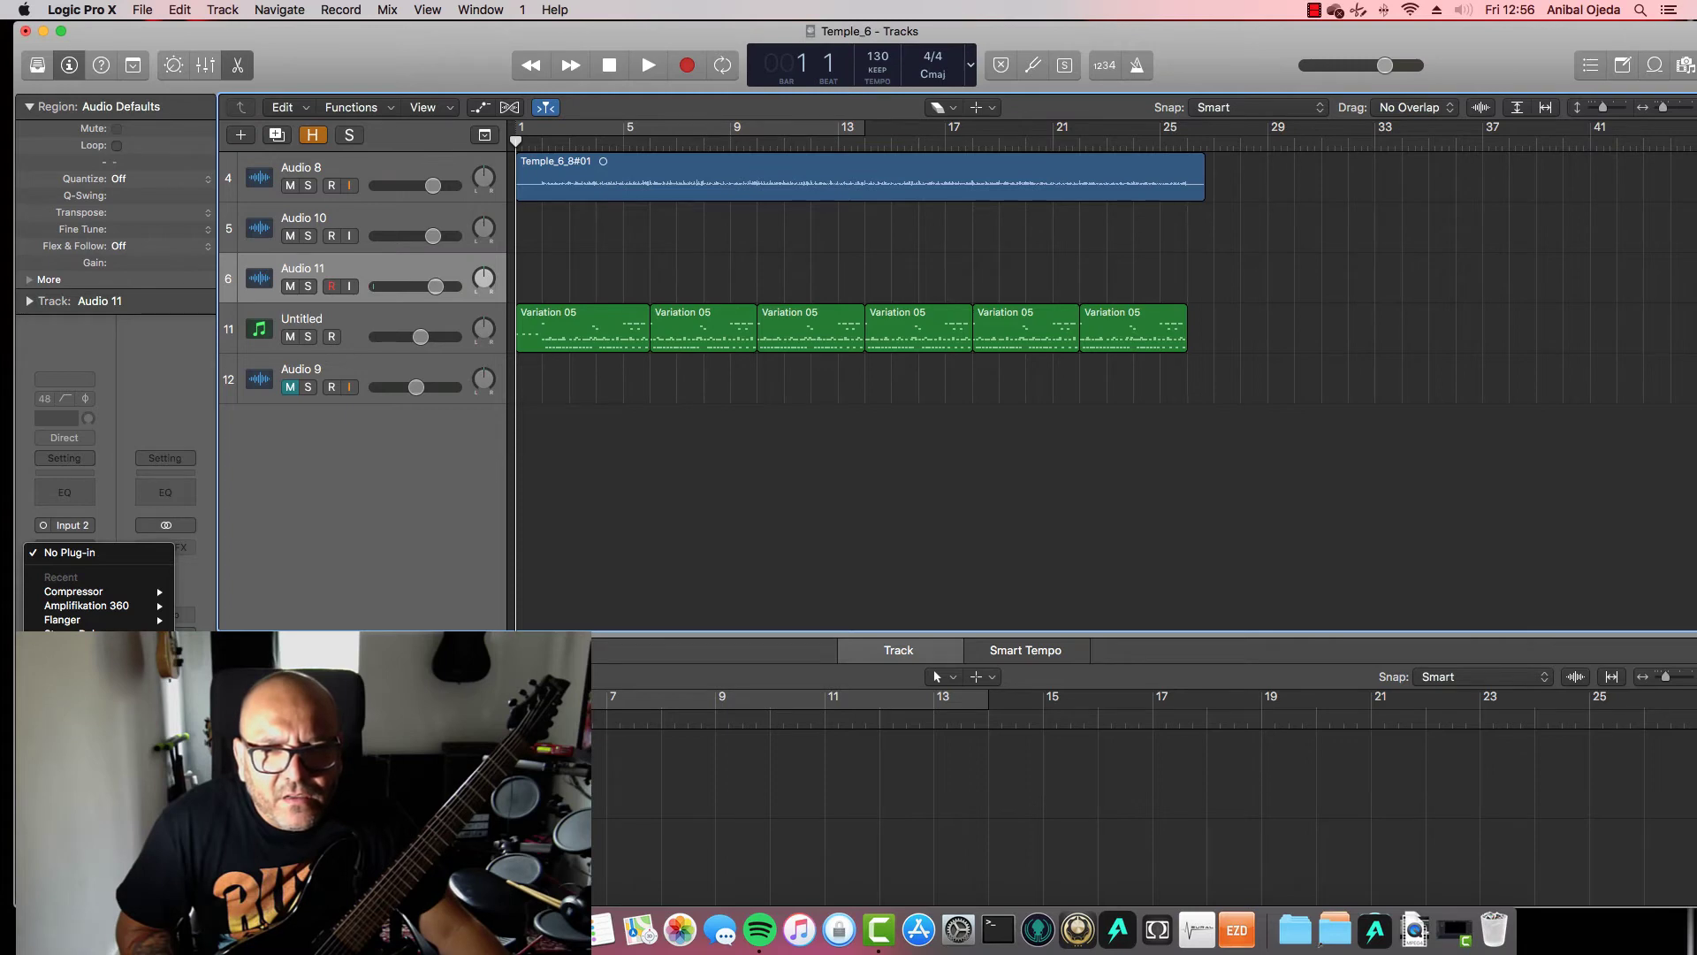
pyautogui.press('Return')
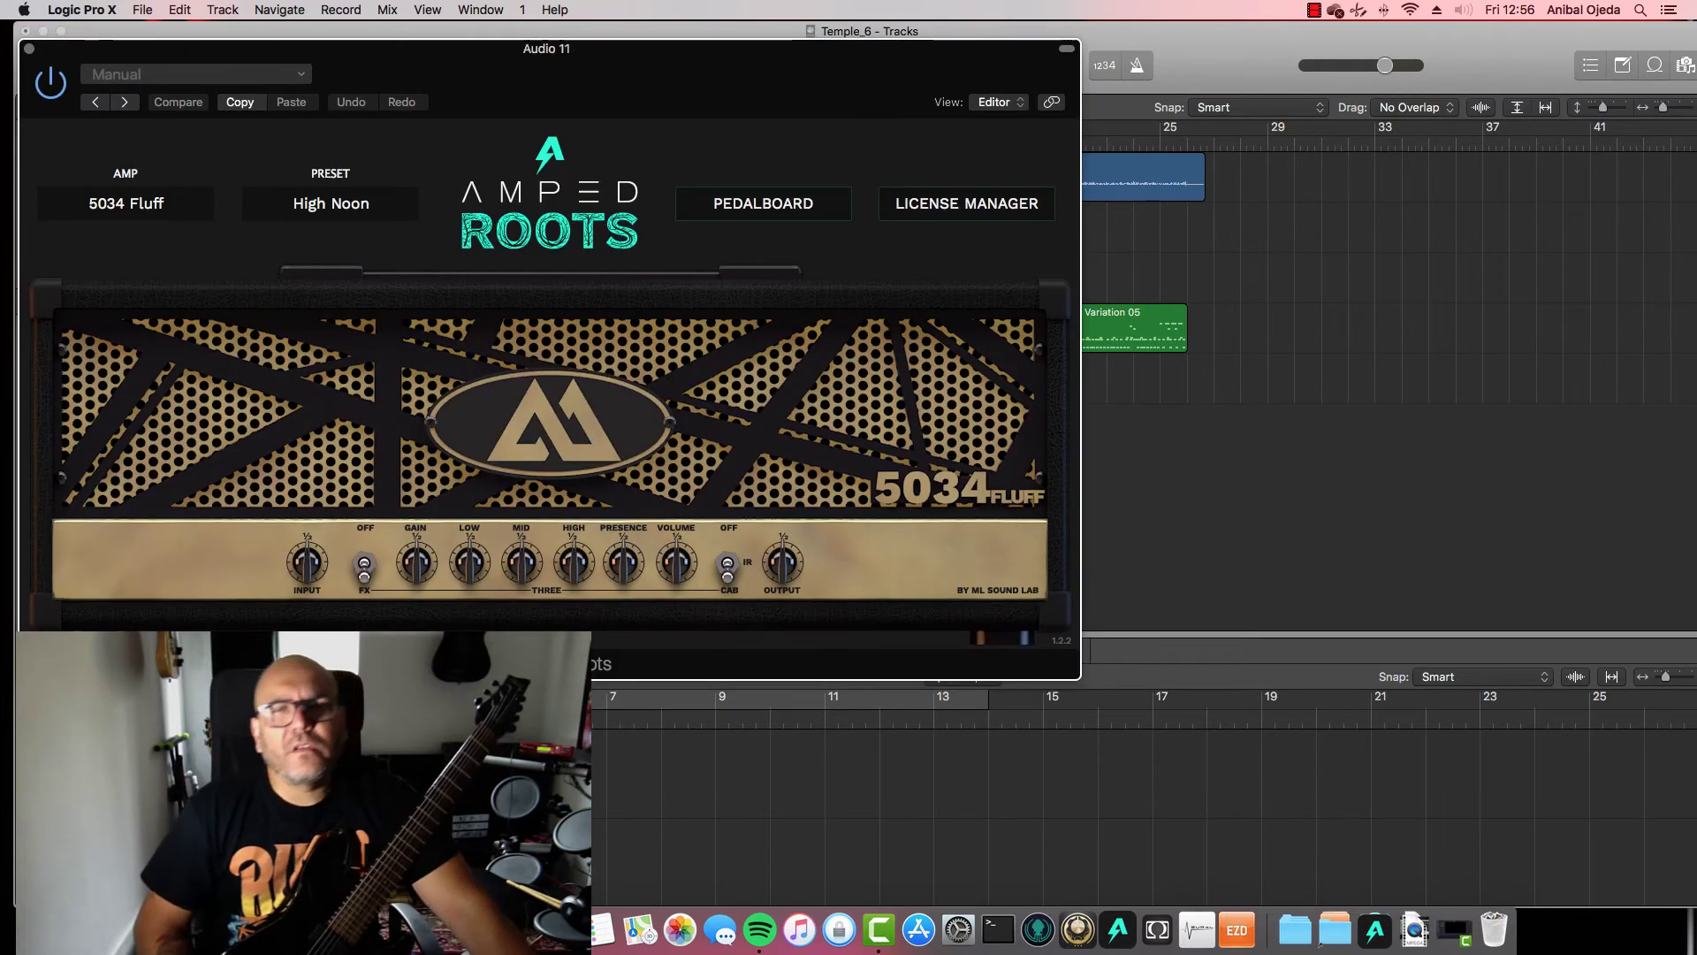
# Raise Amped Roots' gain, lower its output, switch the CAB off and show the pedalboard
pyautogui.moveTo(407, 63); pyautogui.dragTo(855, 232)
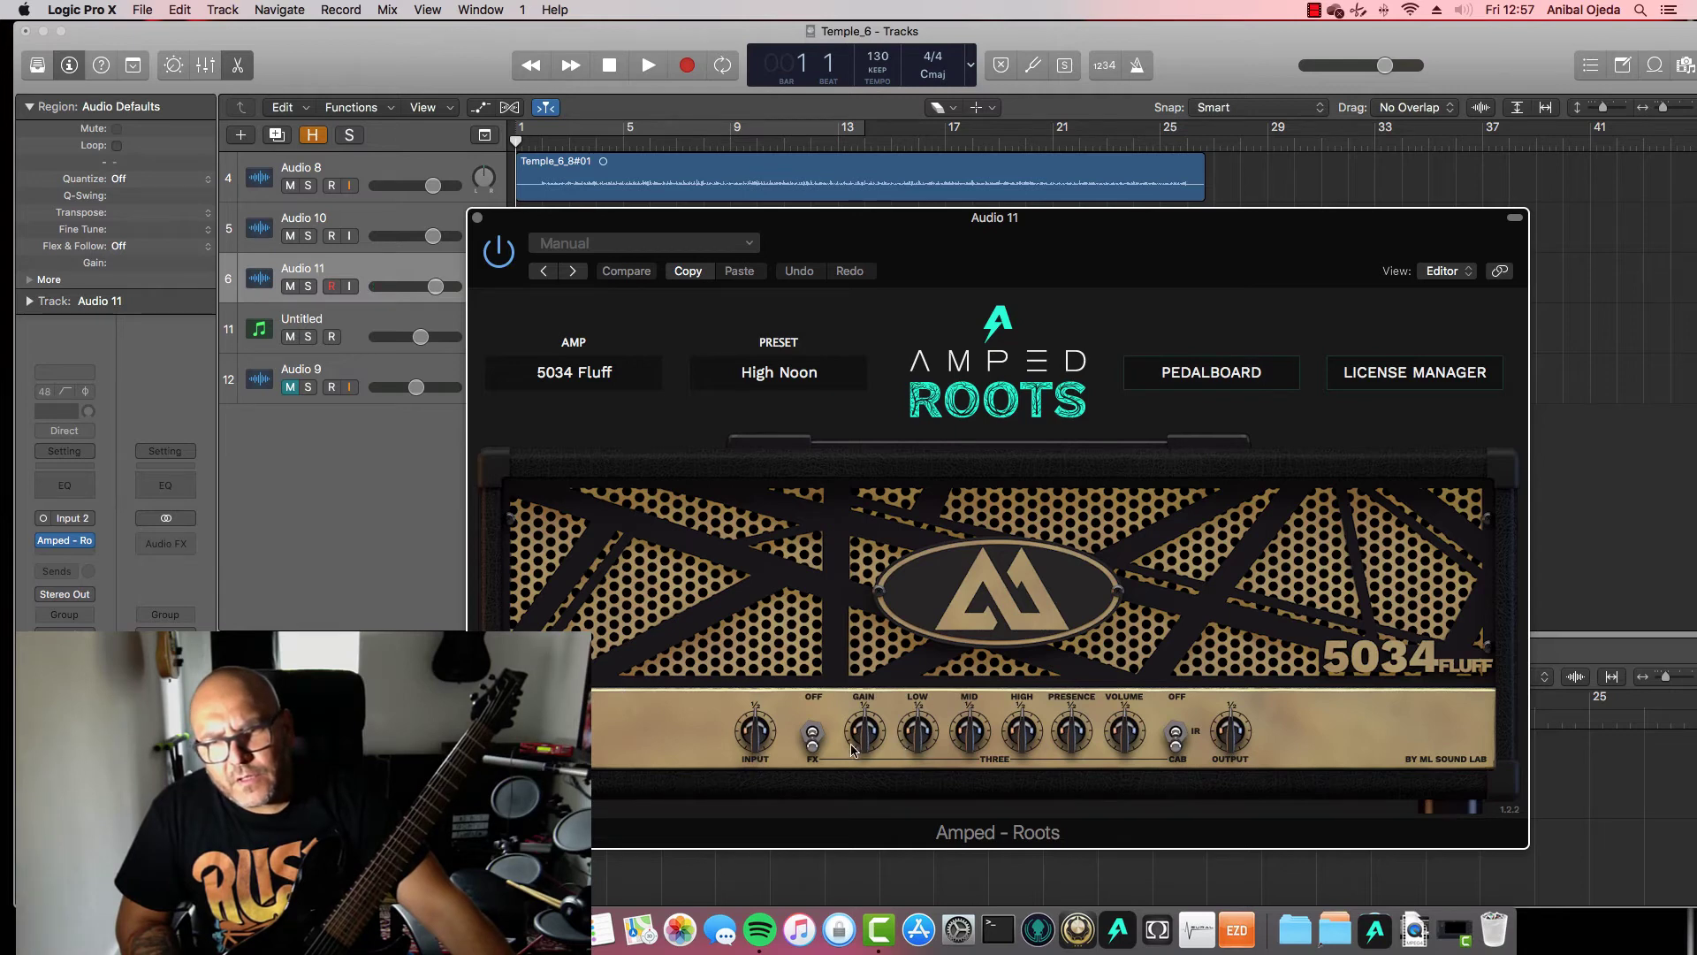
pyautogui.moveTo(851, 749); pyautogui.dragTo(851, 735)
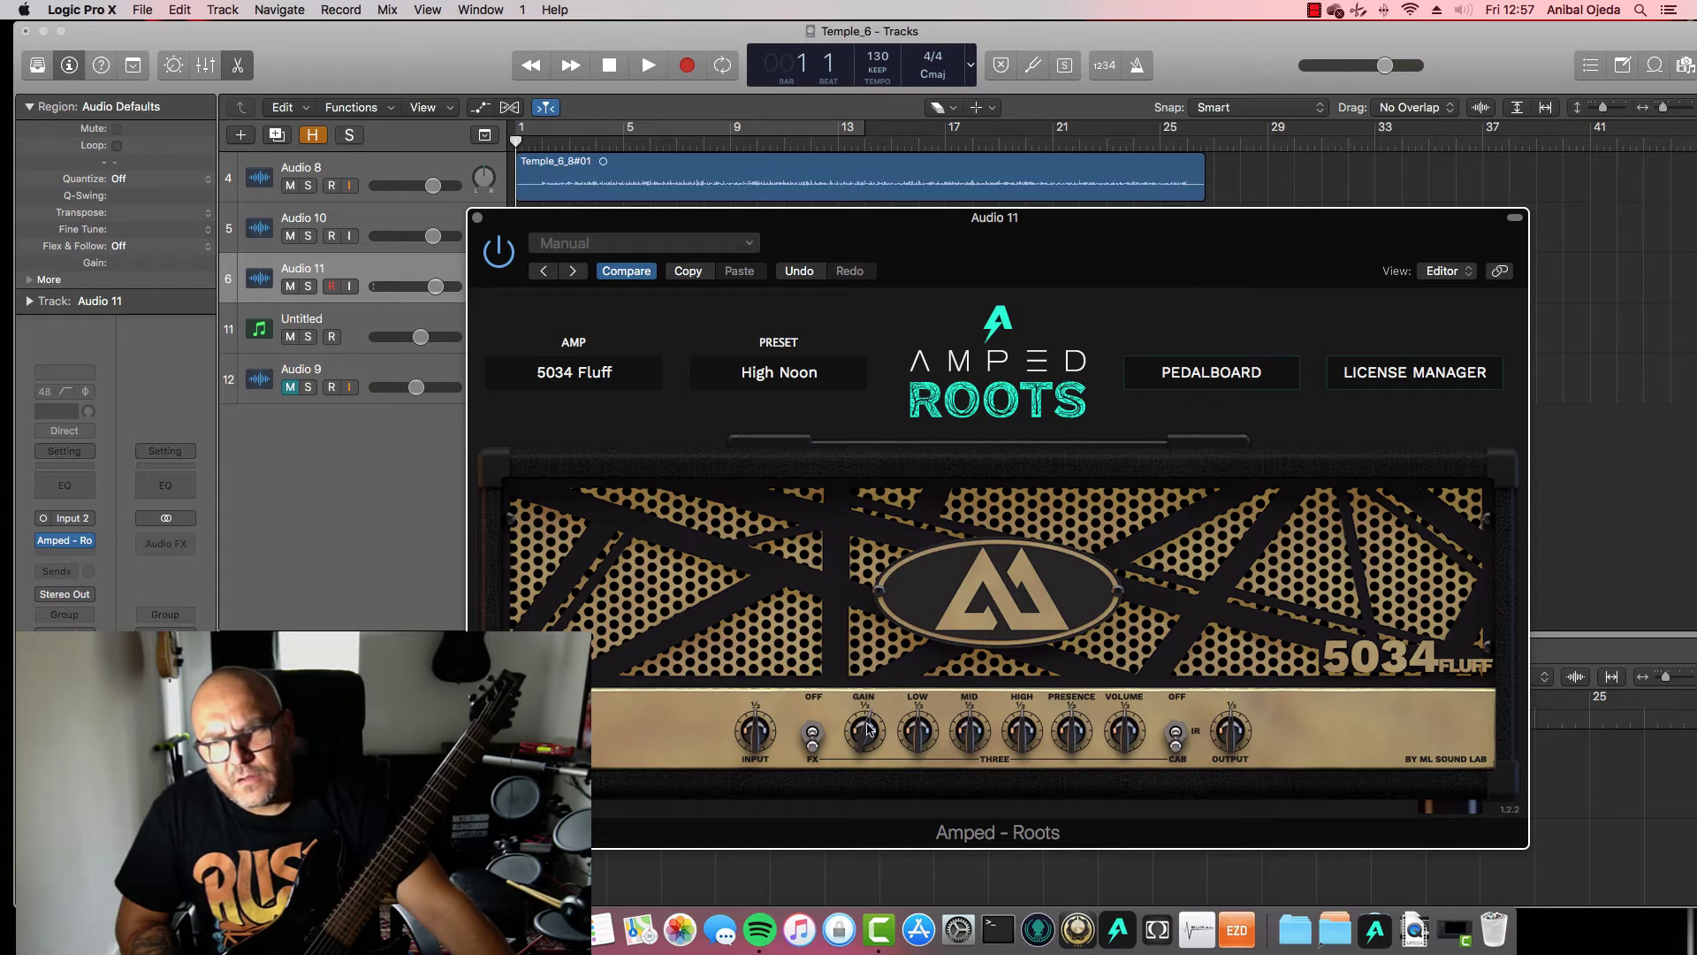
pyautogui.moveTo(868, 727); pyautogui.dragTo(864, 720)
pyautogui.moveTo(1228, 750); pyautogui.dragTo(1160, 671)
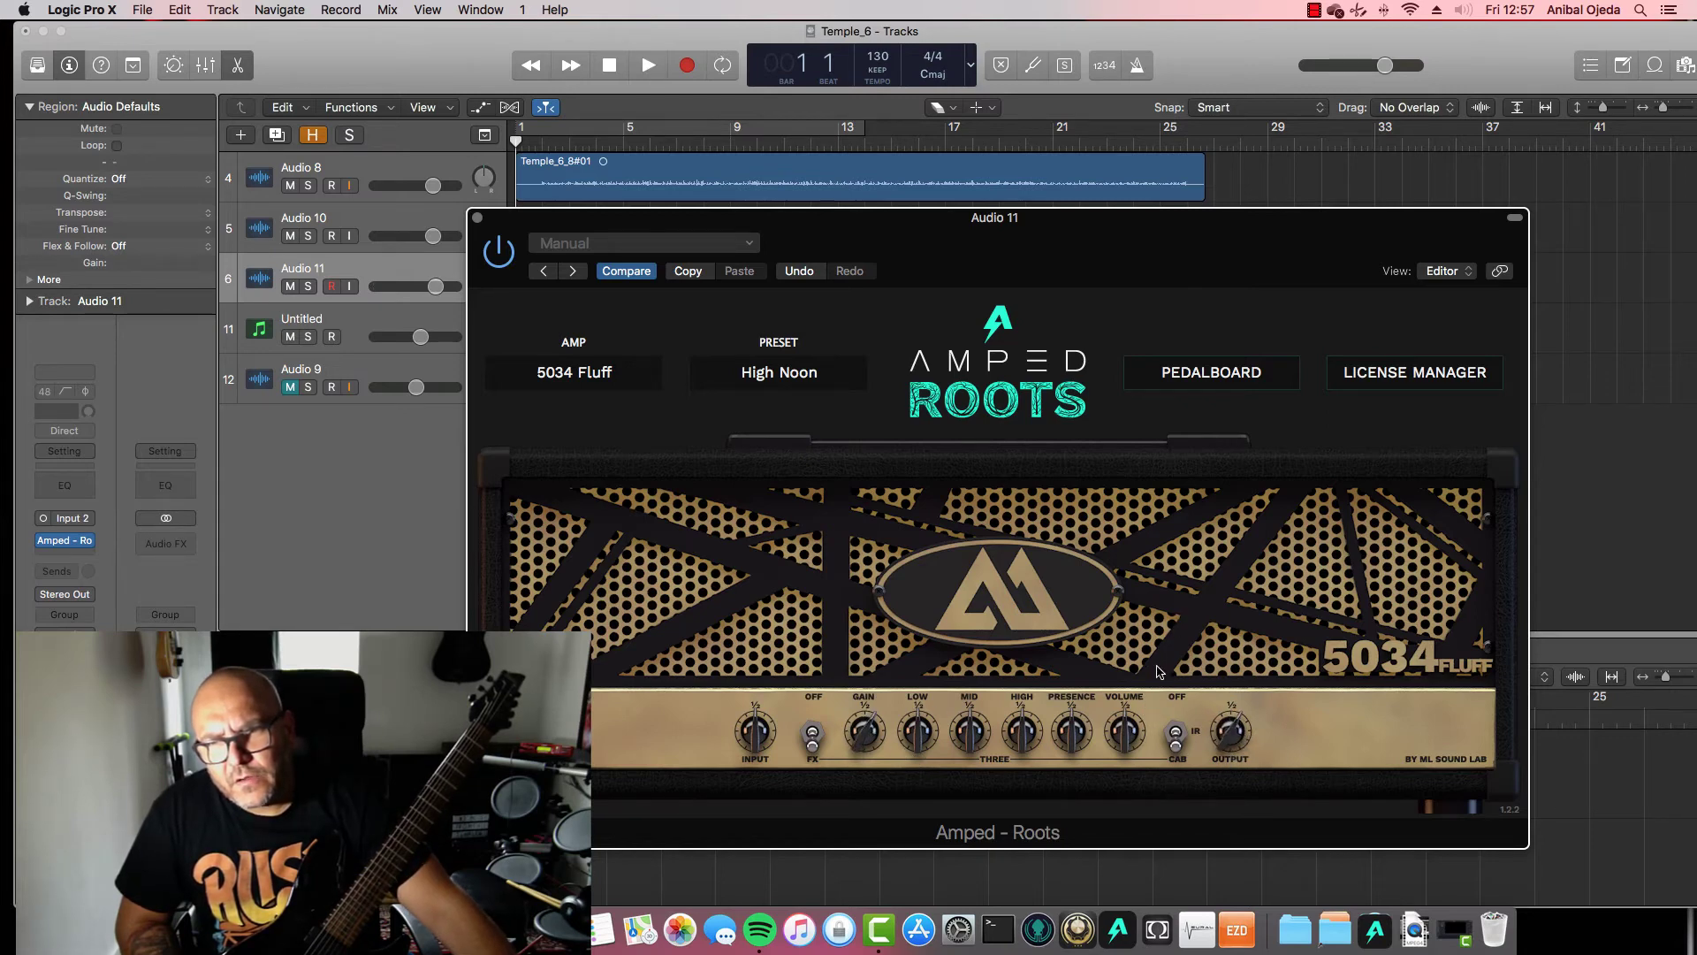
pyautogui.click(1175, 739)
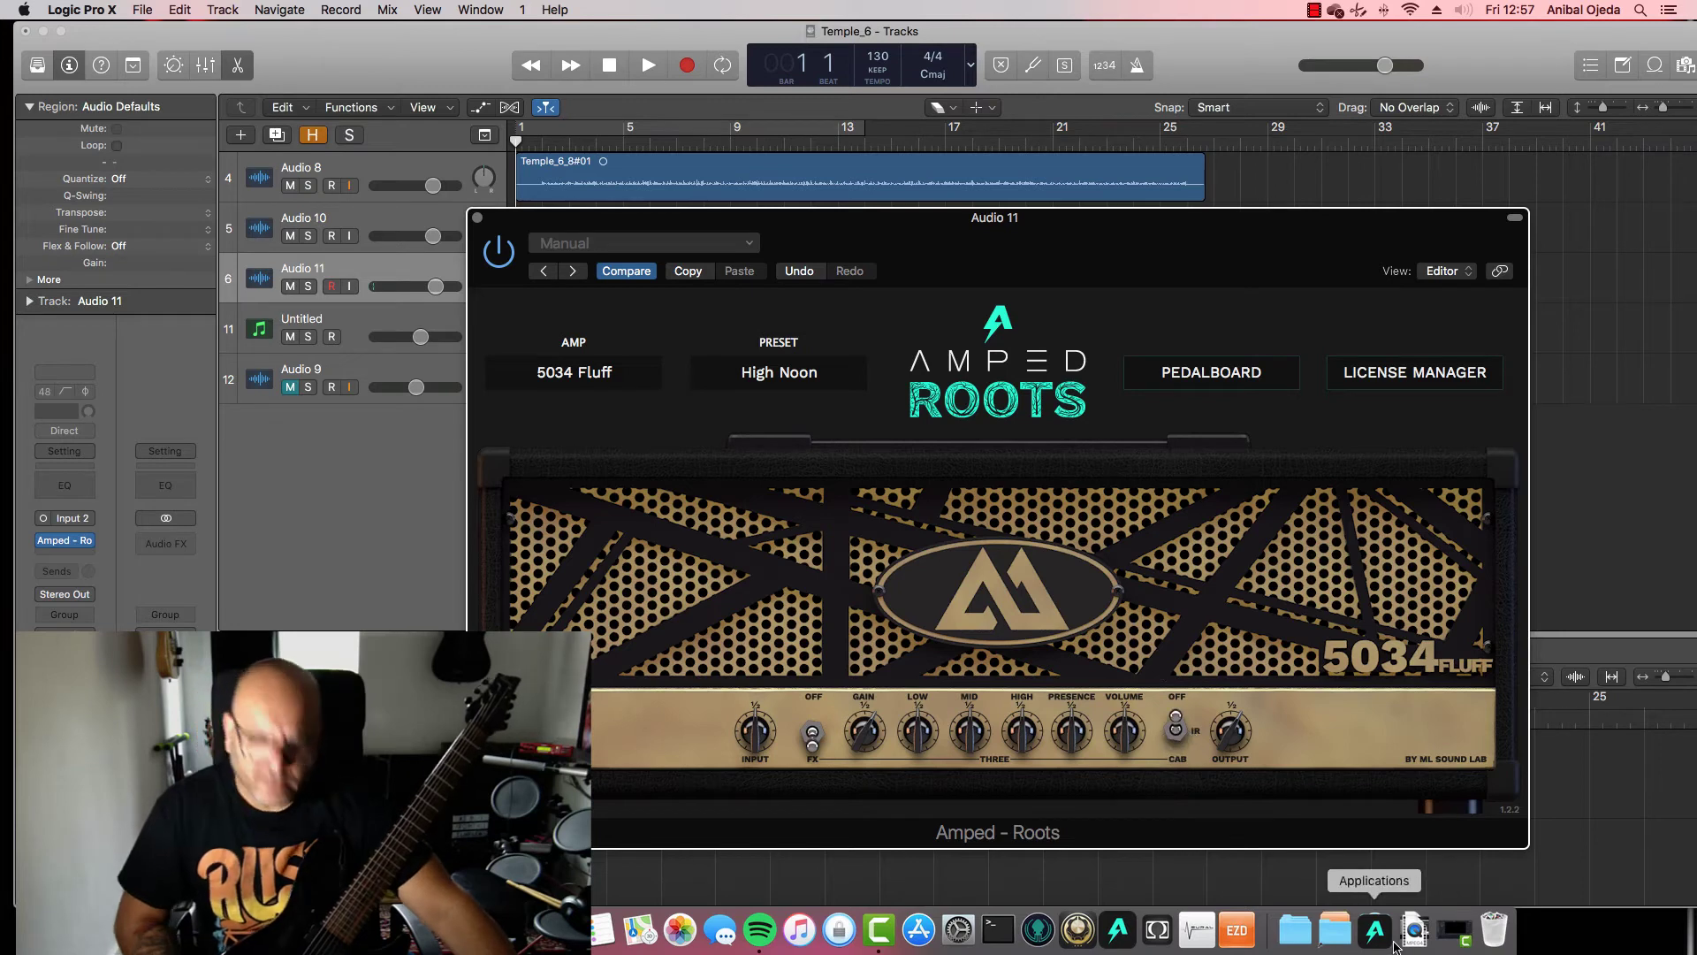
pyautogui.click(1255, 372)
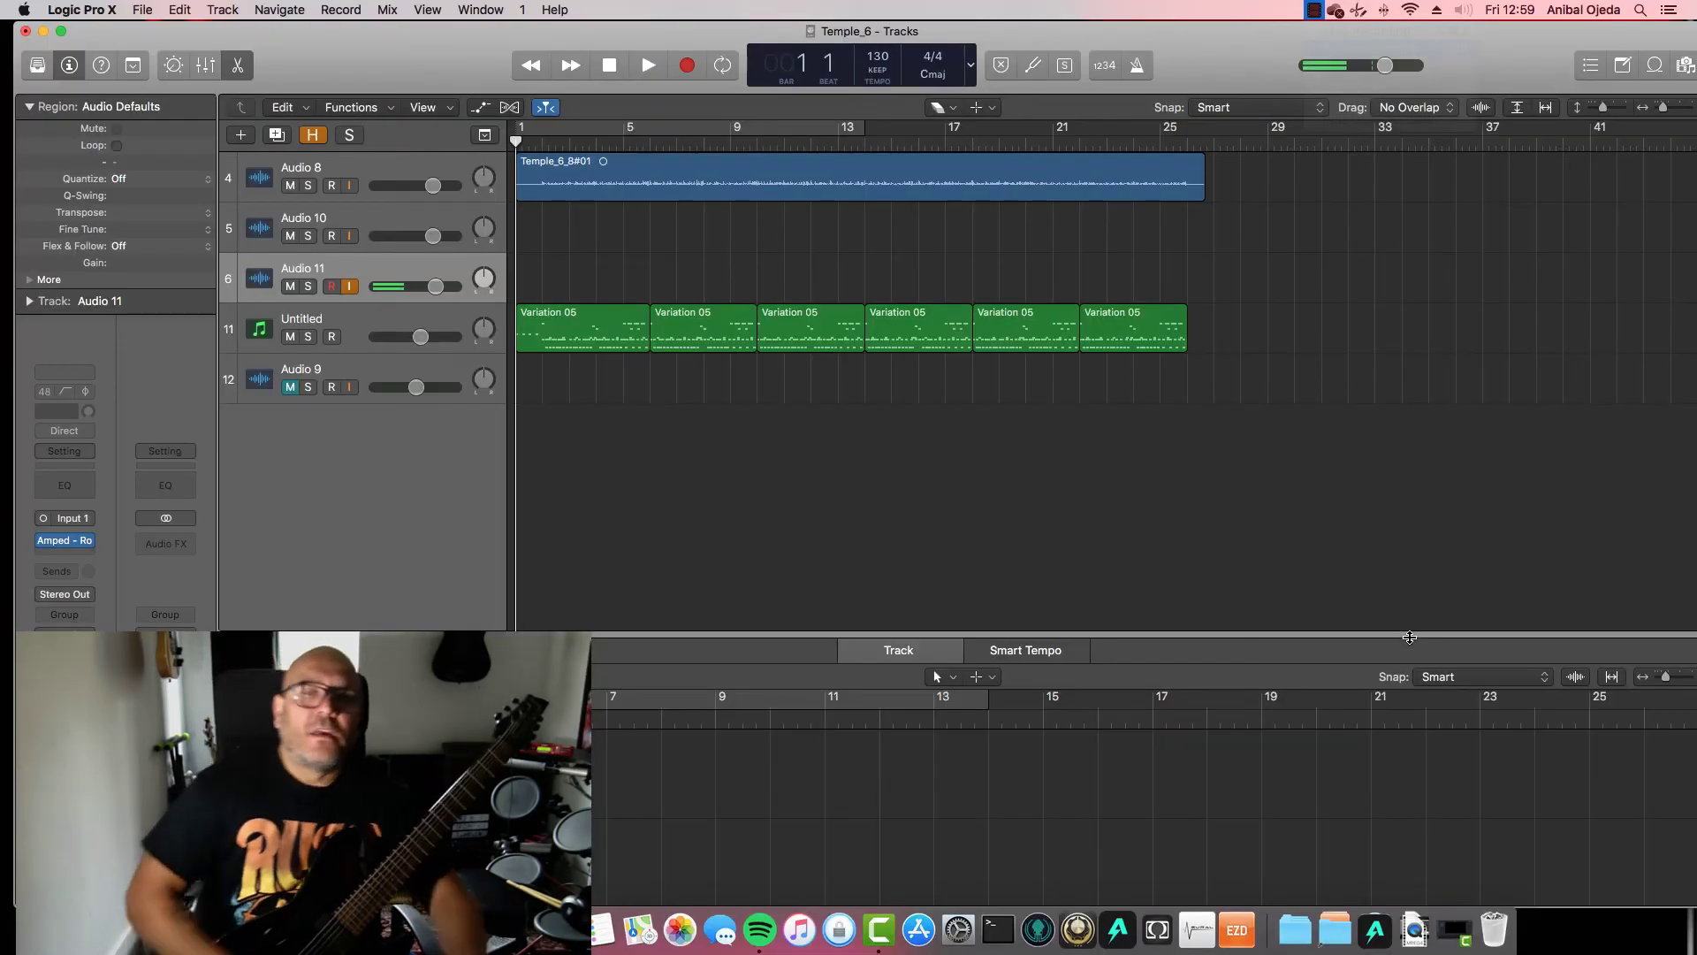
# Reopen Amped Roots, keep its CAB switch off, and open the plug-in list for the next insert
pyautogui.click(1408, 637)
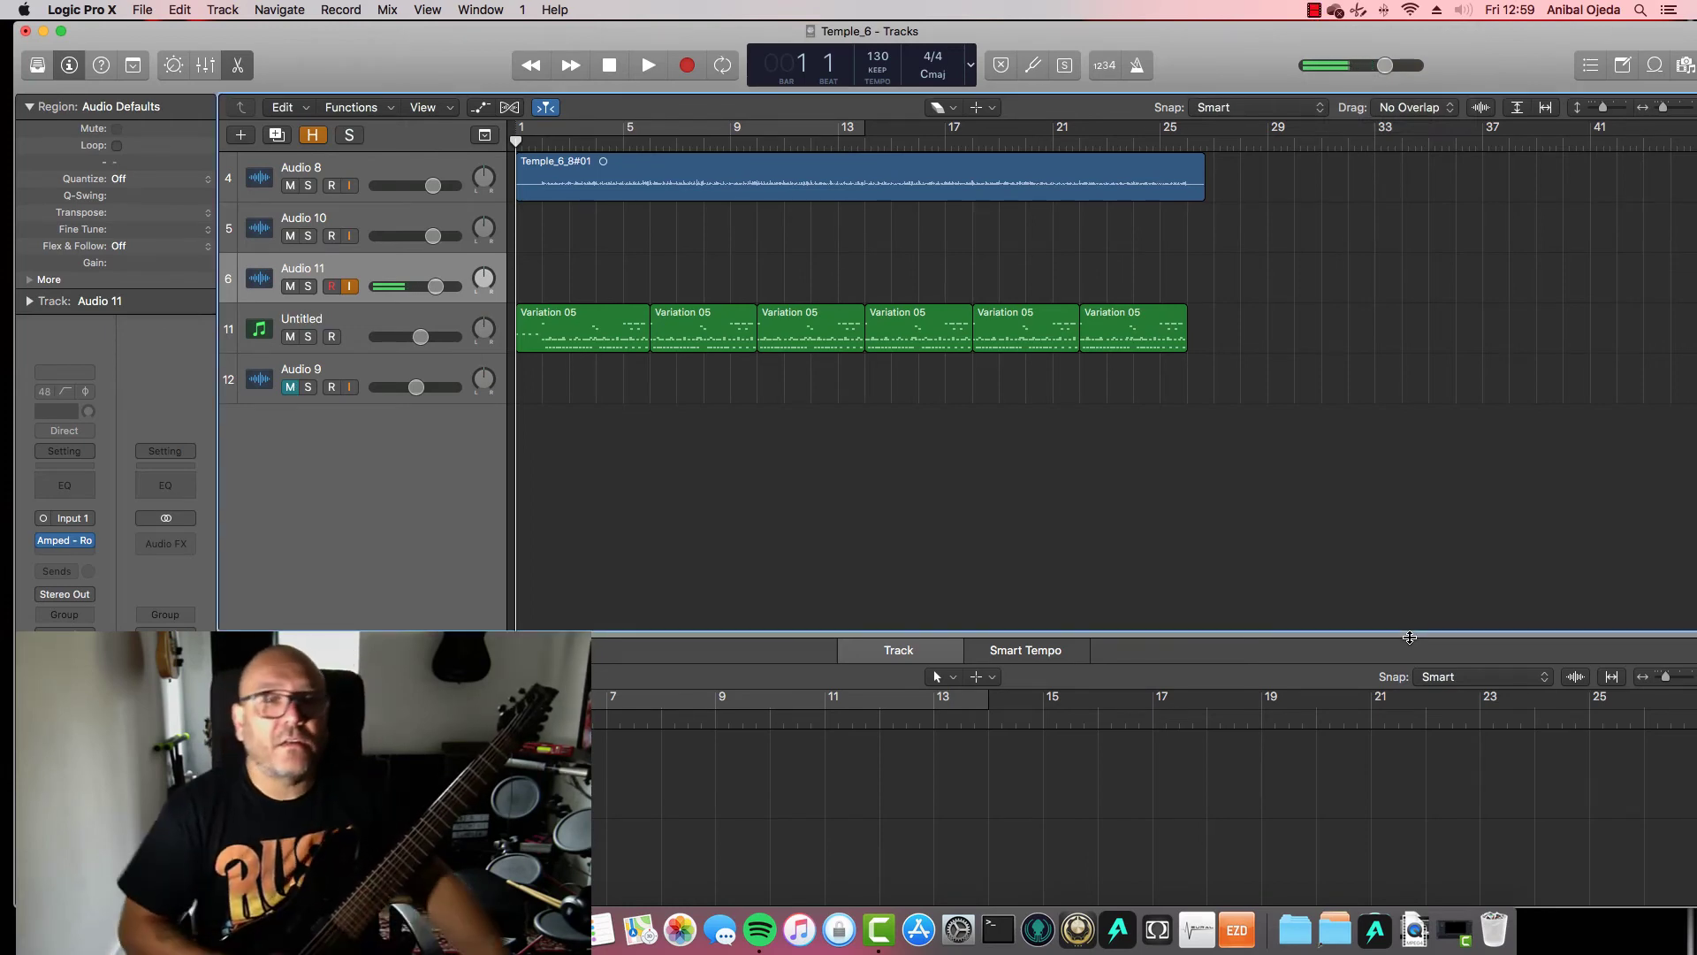
pyautogui.click(65, 543)
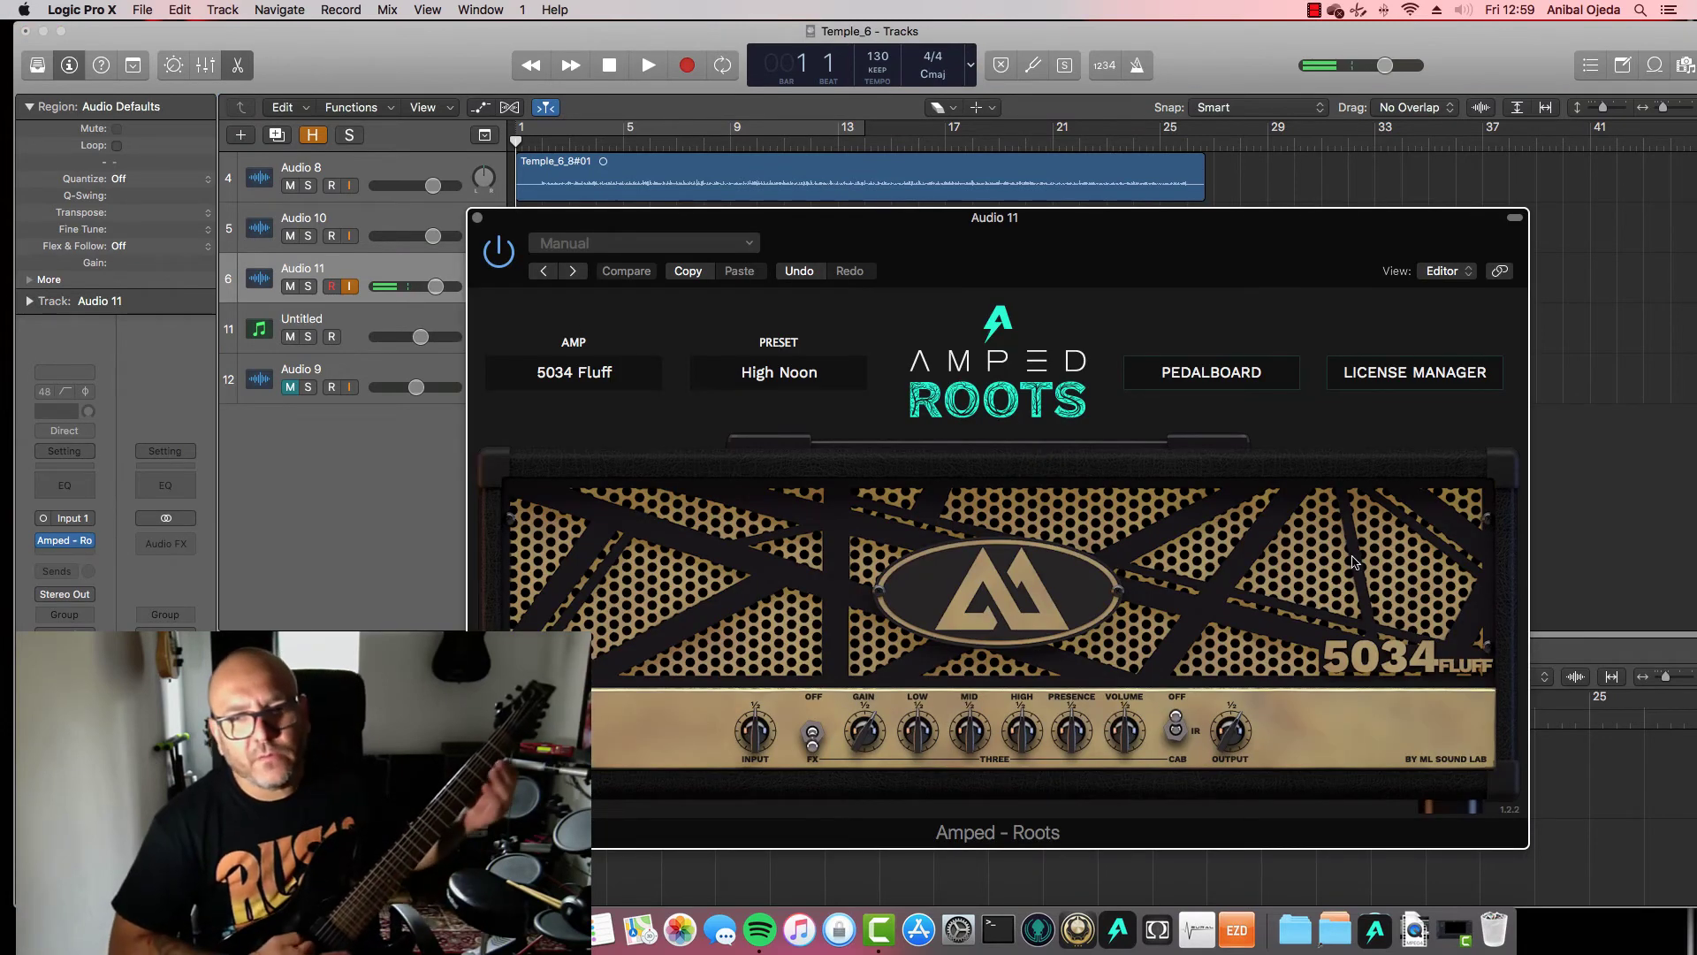
pyautogui.click(1176, 739)
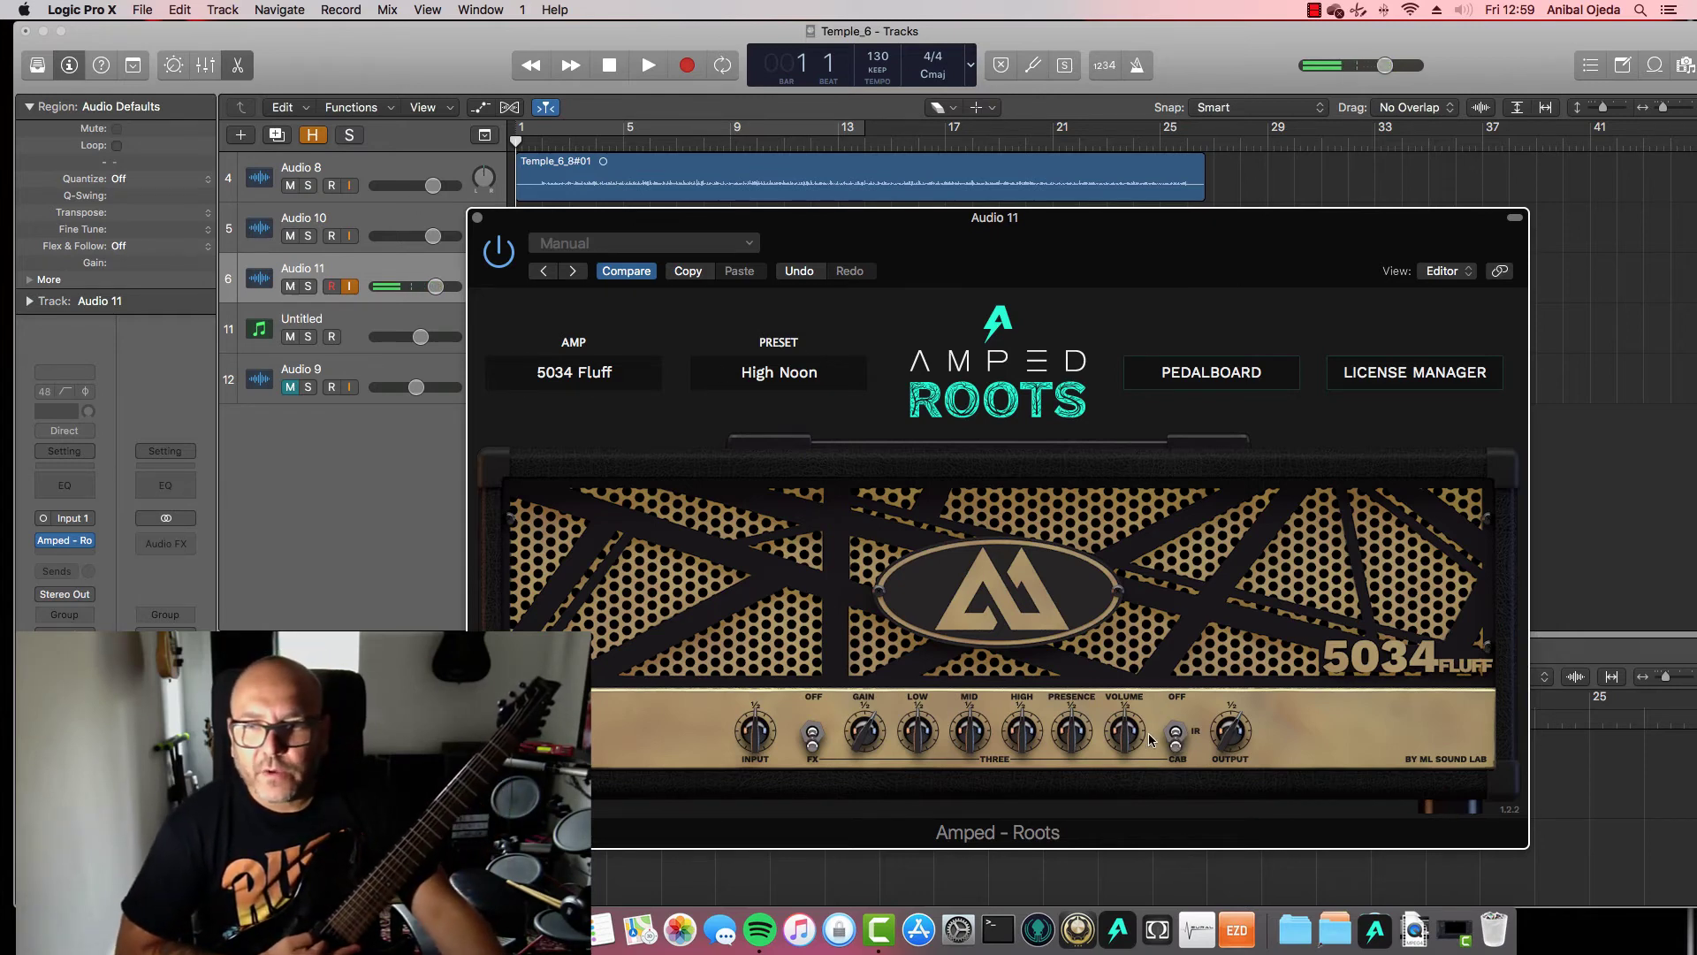
pyautogui.click(1175, 732)
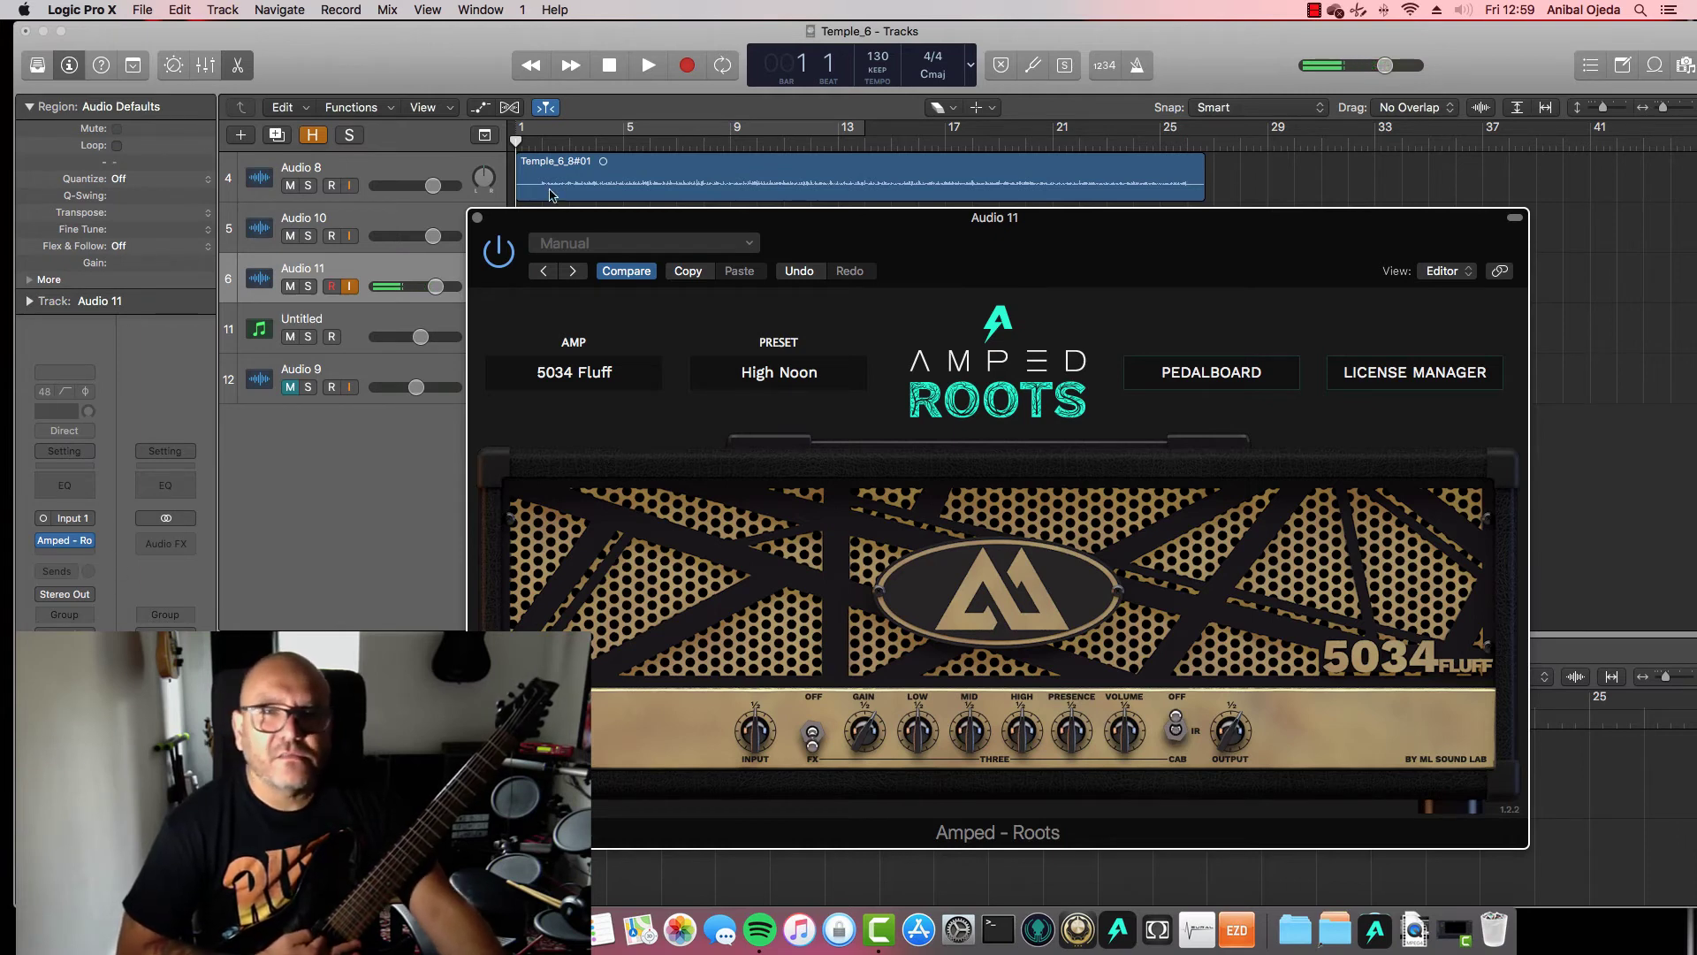
pyautogui.click(75, 541)
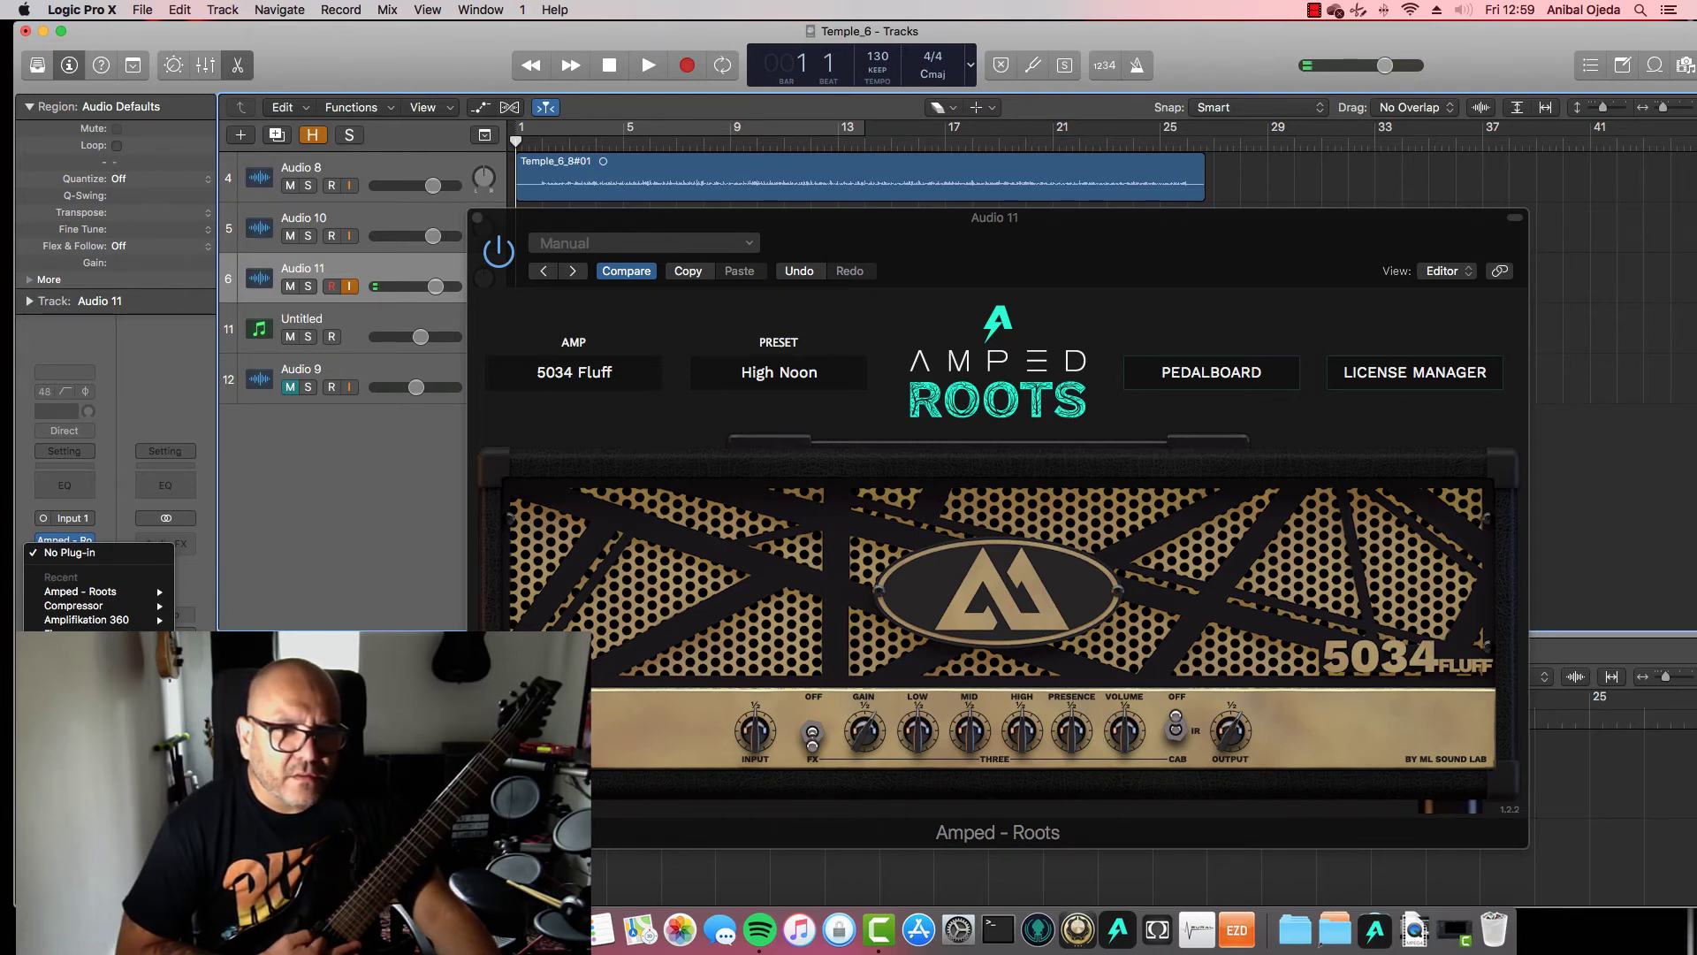
# Load Ignite Libra after Amped Roots on Audio 11 and turn off input monitoring
pyautogui.press('Escape')
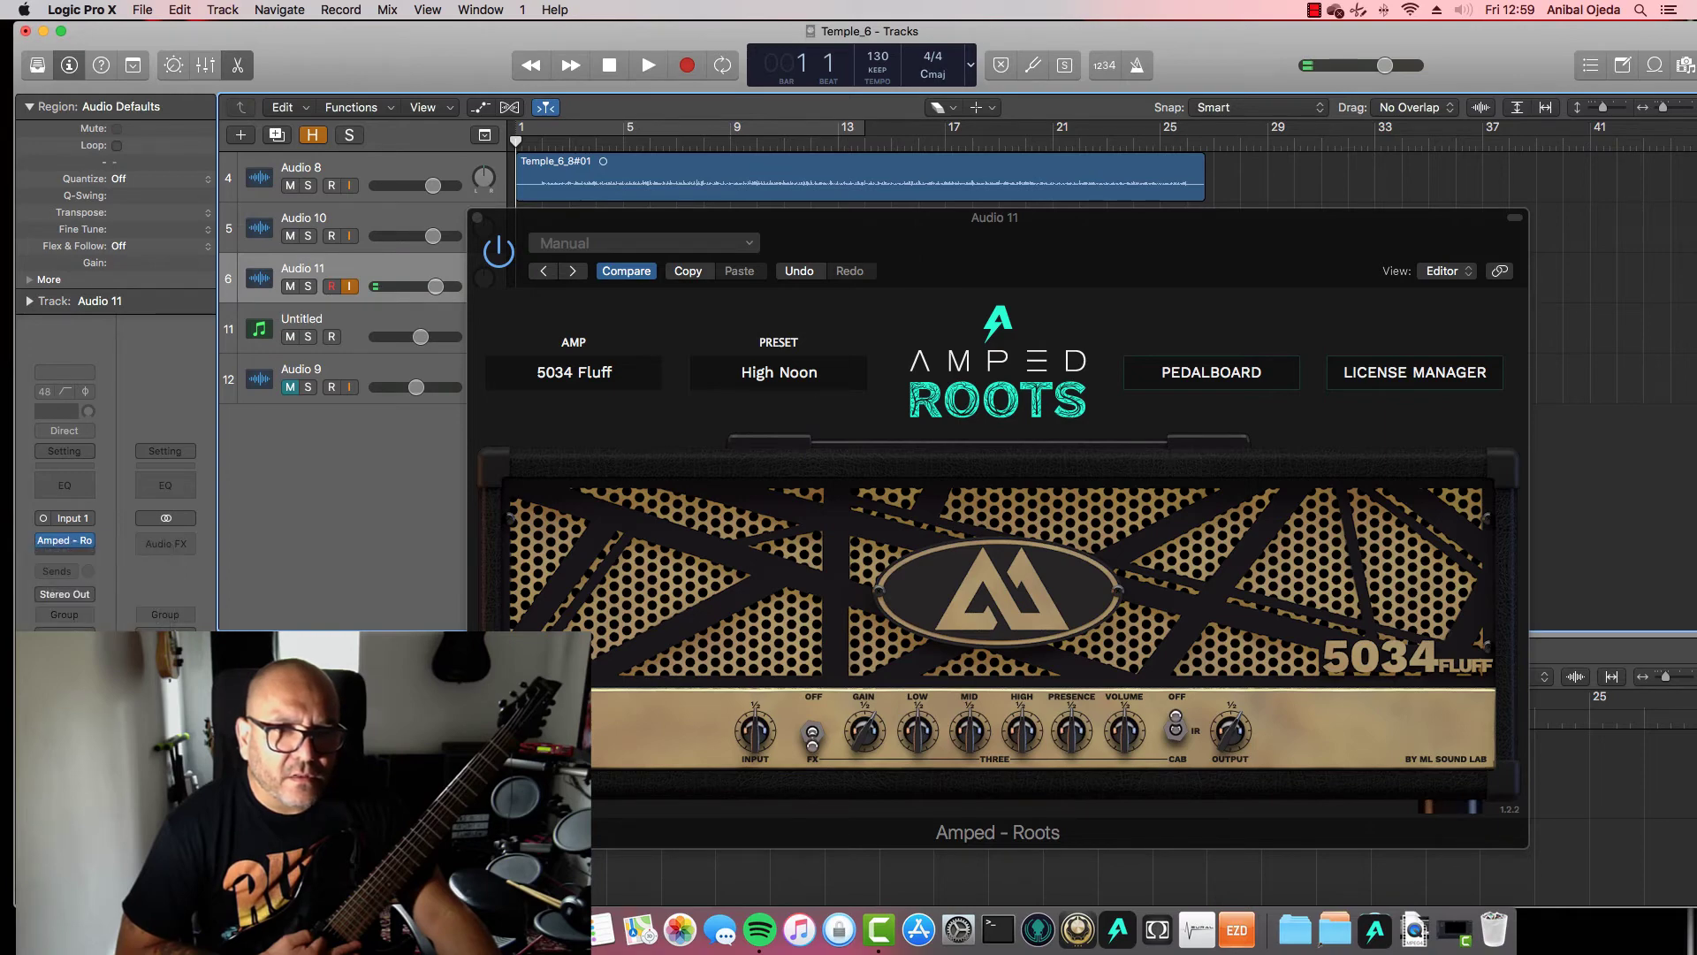
pyautogui.click(81, 570)
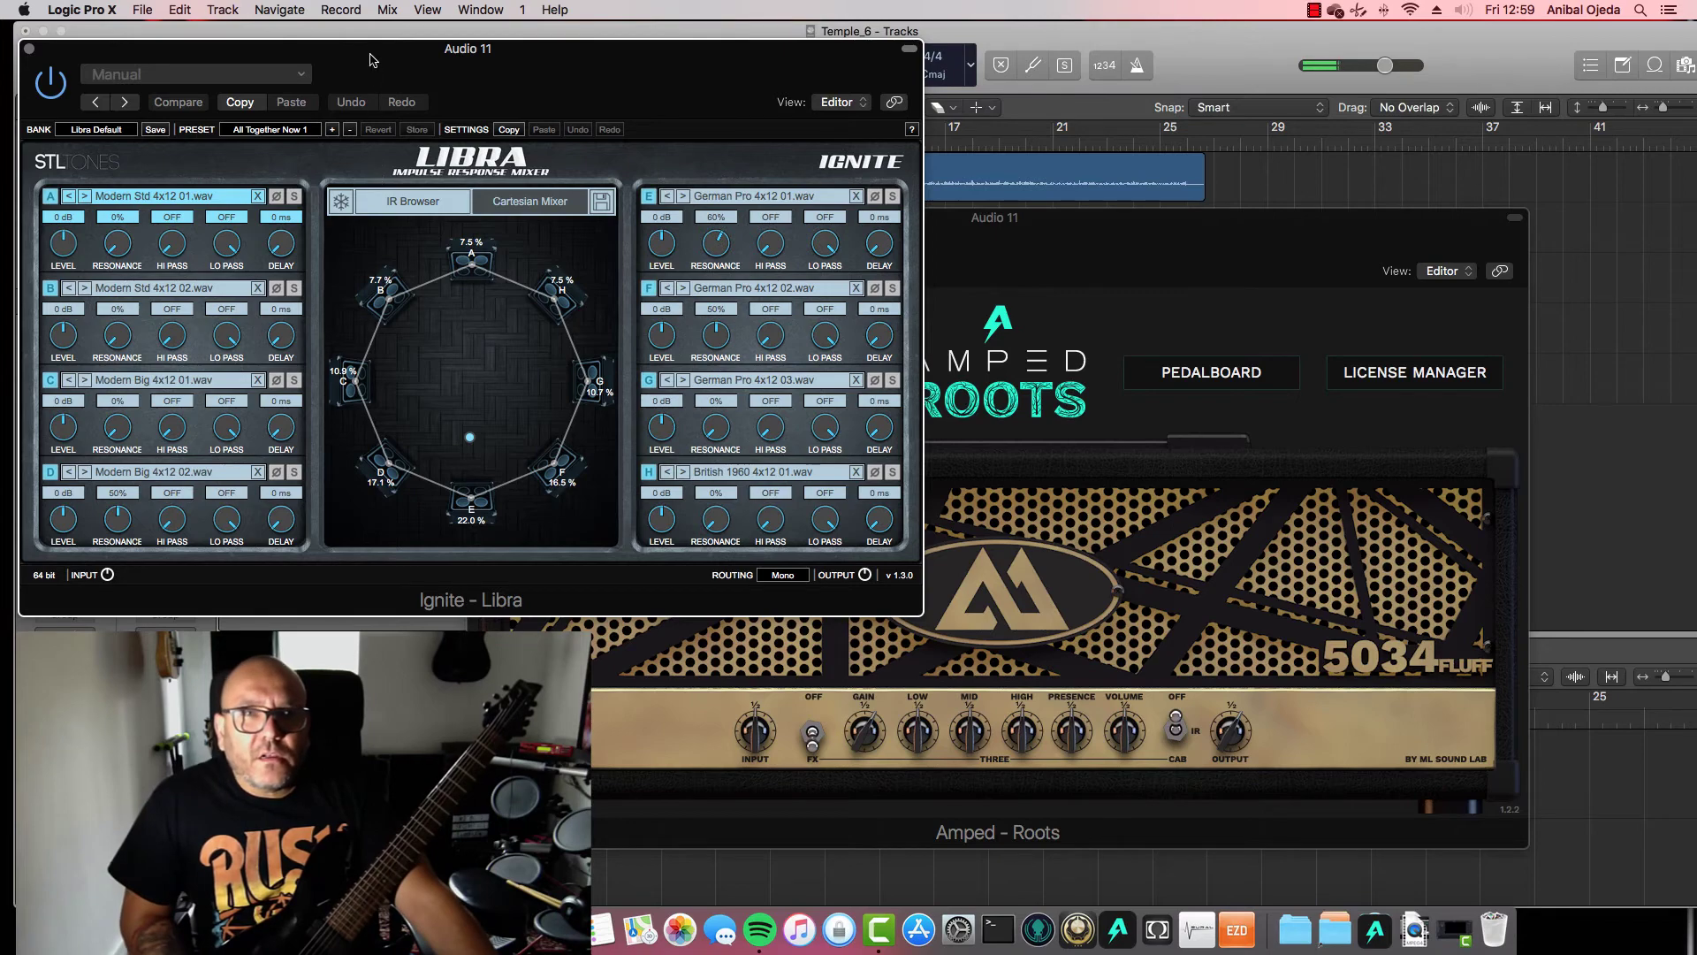
pyautogui.moveTo(370, 59); pyautogui.dragTo(774, 127)
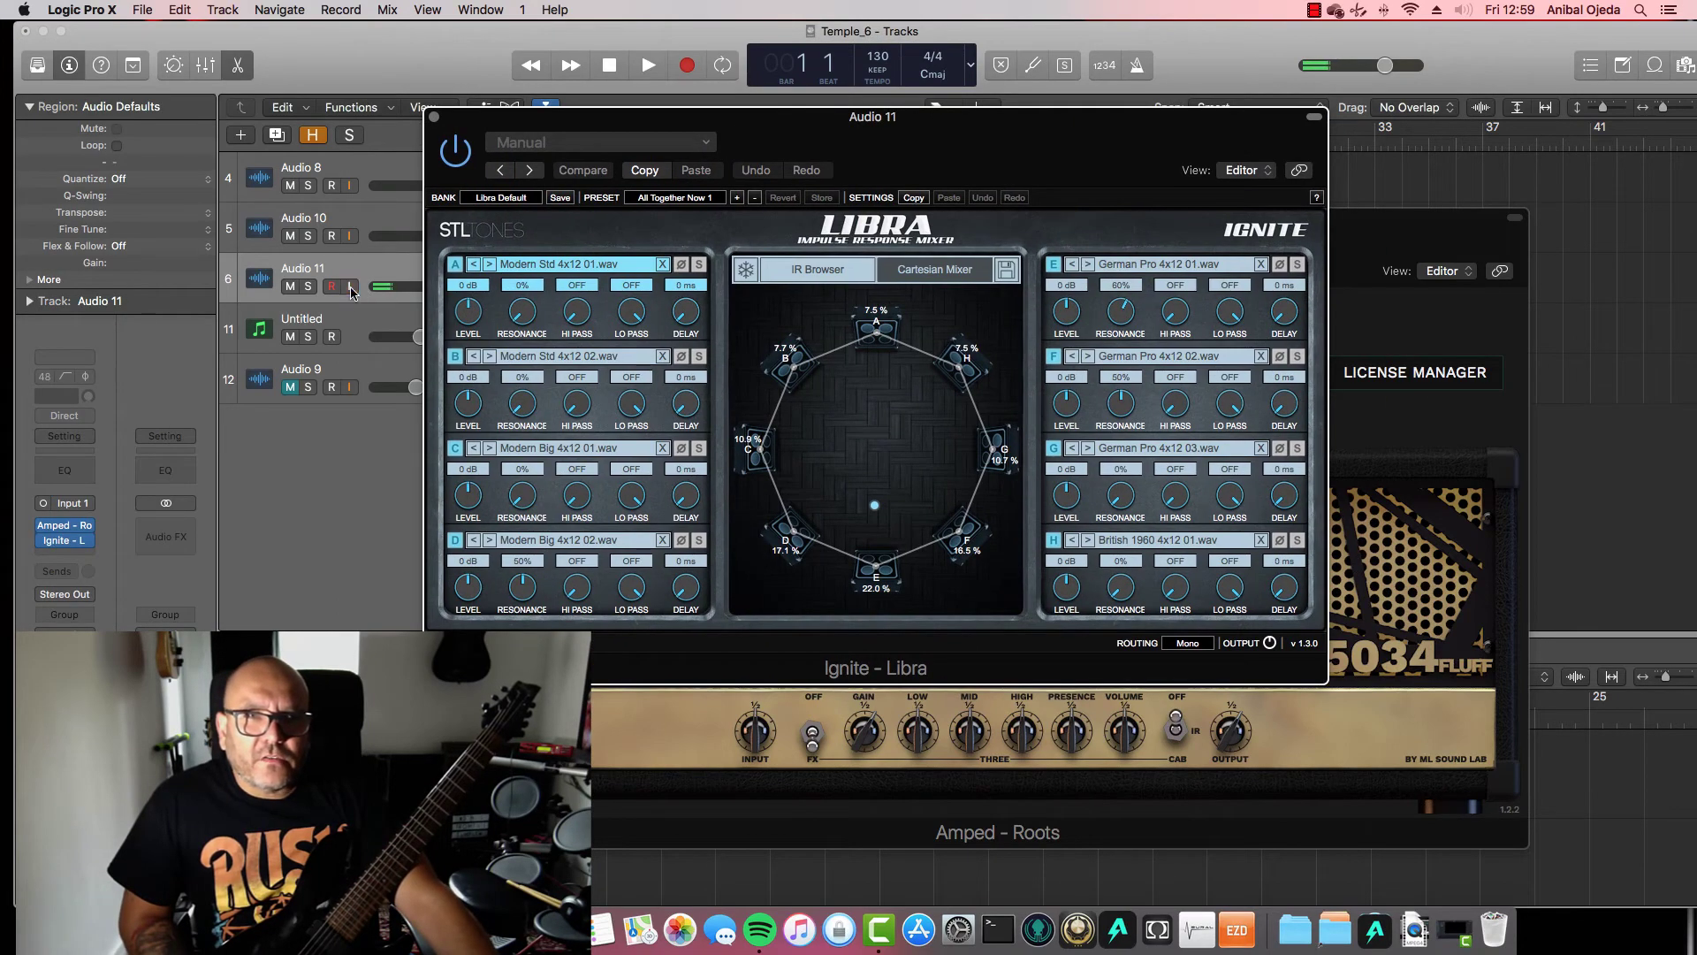
pyautogui.click(351, 286)
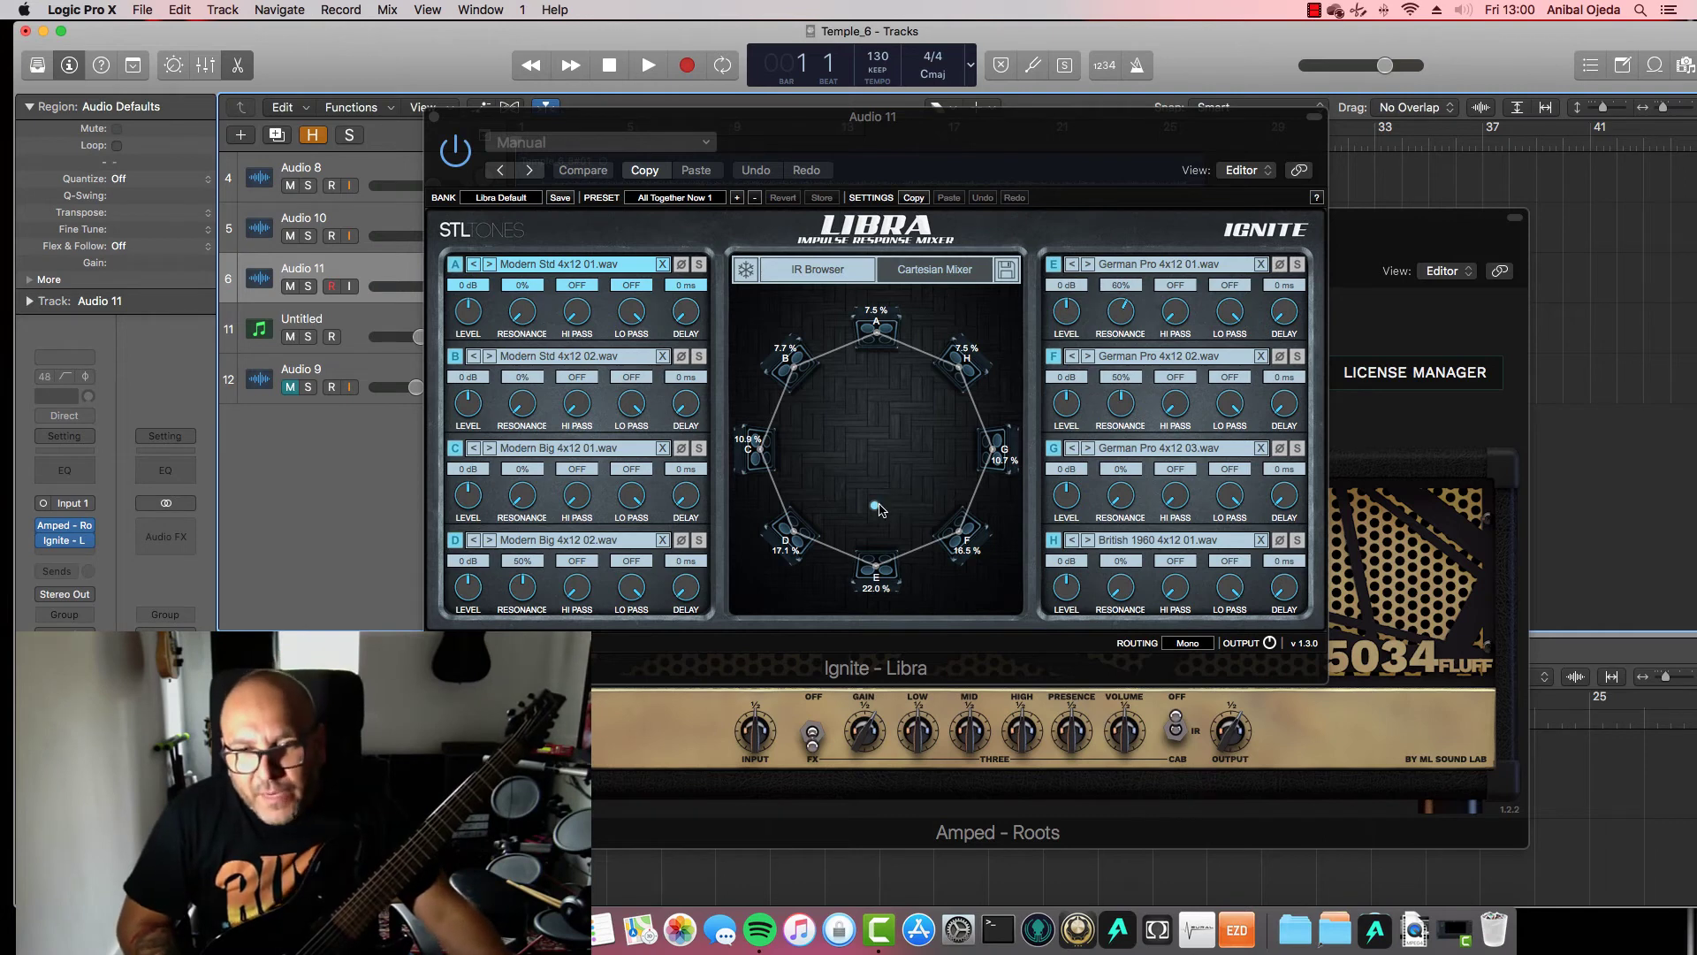
# Drag Libra's blend dot to the octagon centre so all eight IRs get about 10–13% each
pyautogui.moveTo(874, 505); pyautogui.dragTo(872, 448)
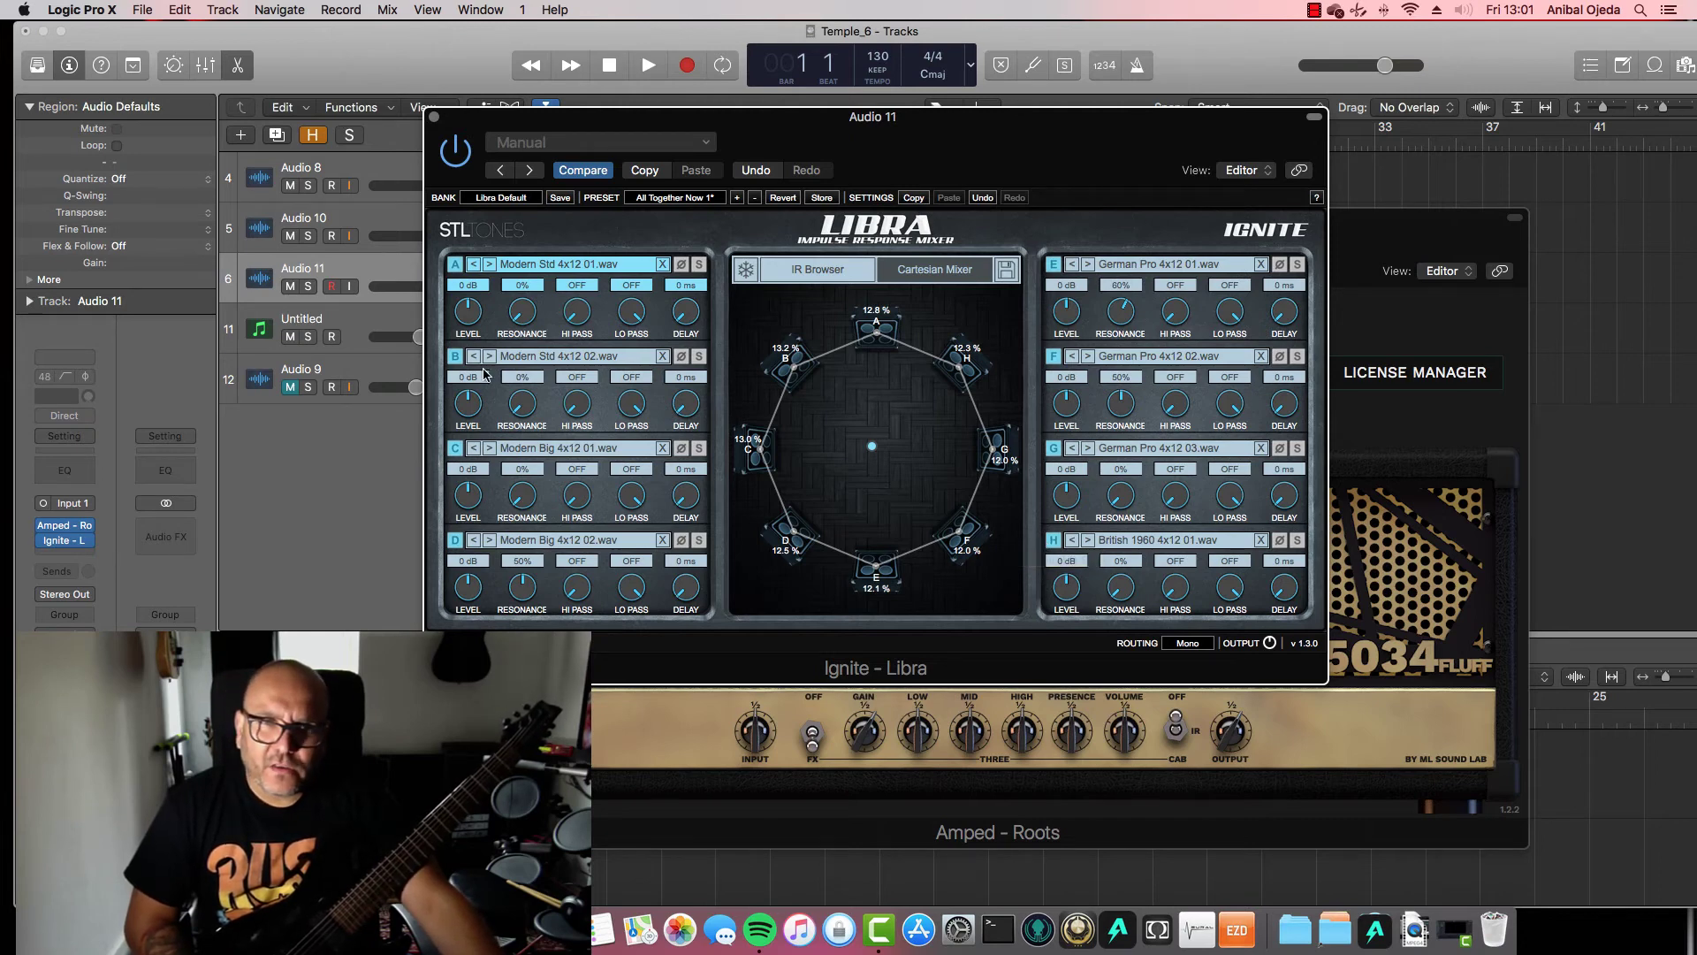
# Disable Libra IR slots B, D, F, G, H, E and A
pyautogui.click(454, 357)
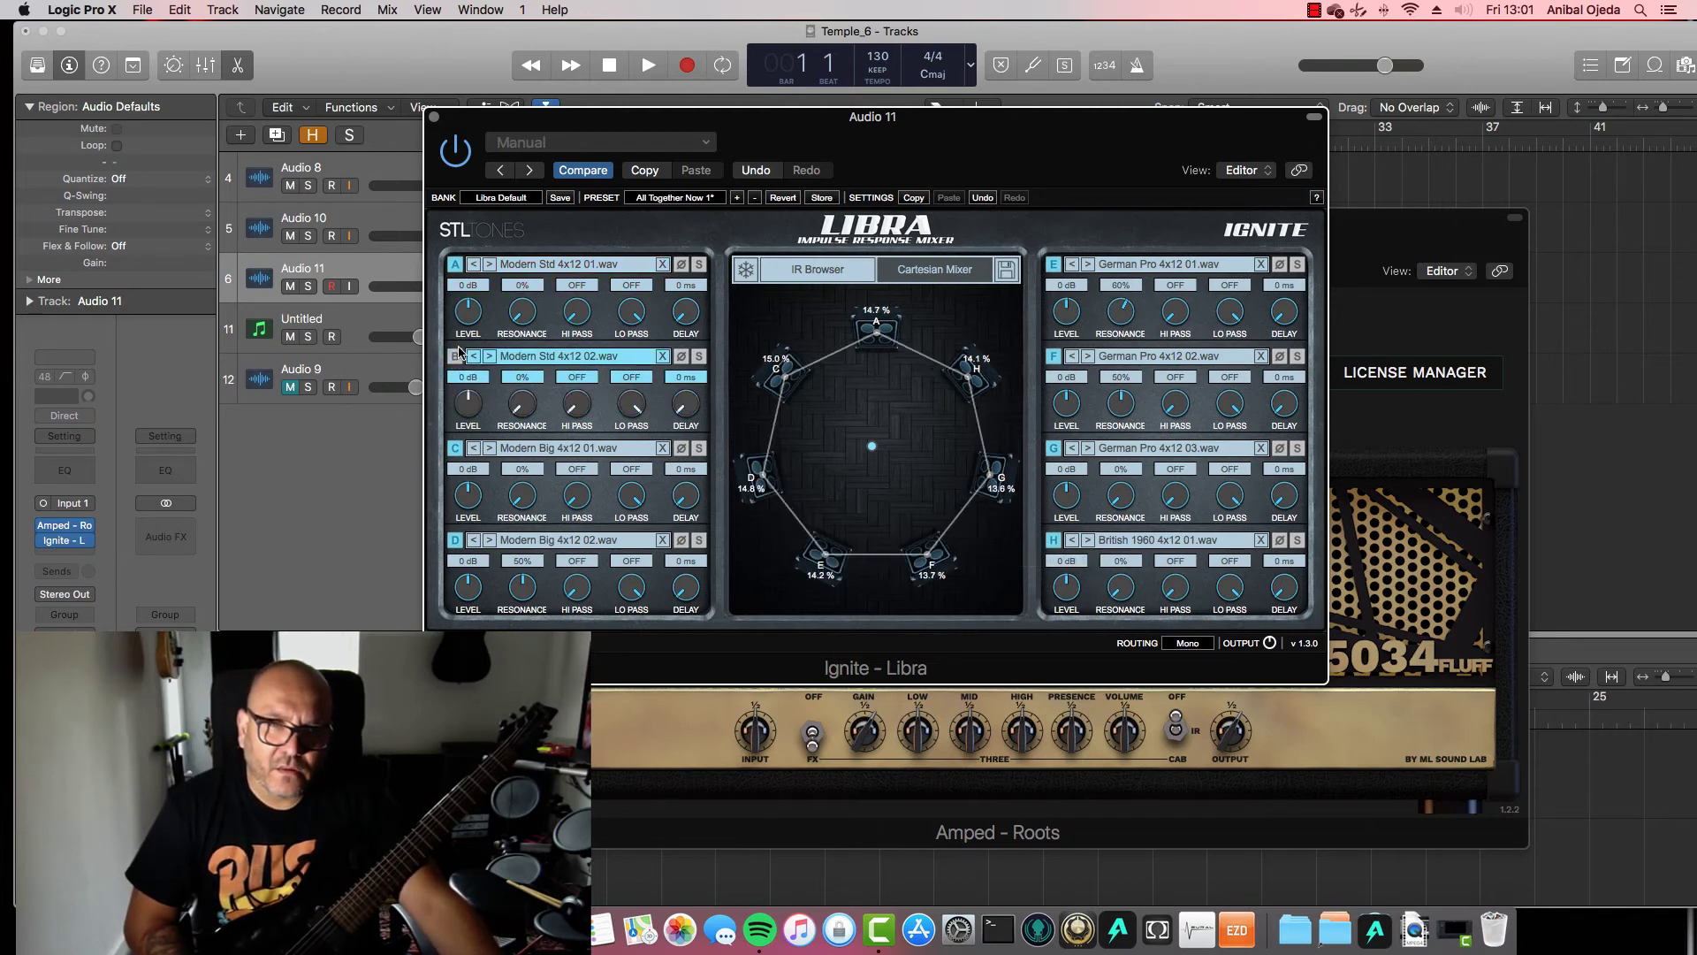
pyautogui.click(455, 540)
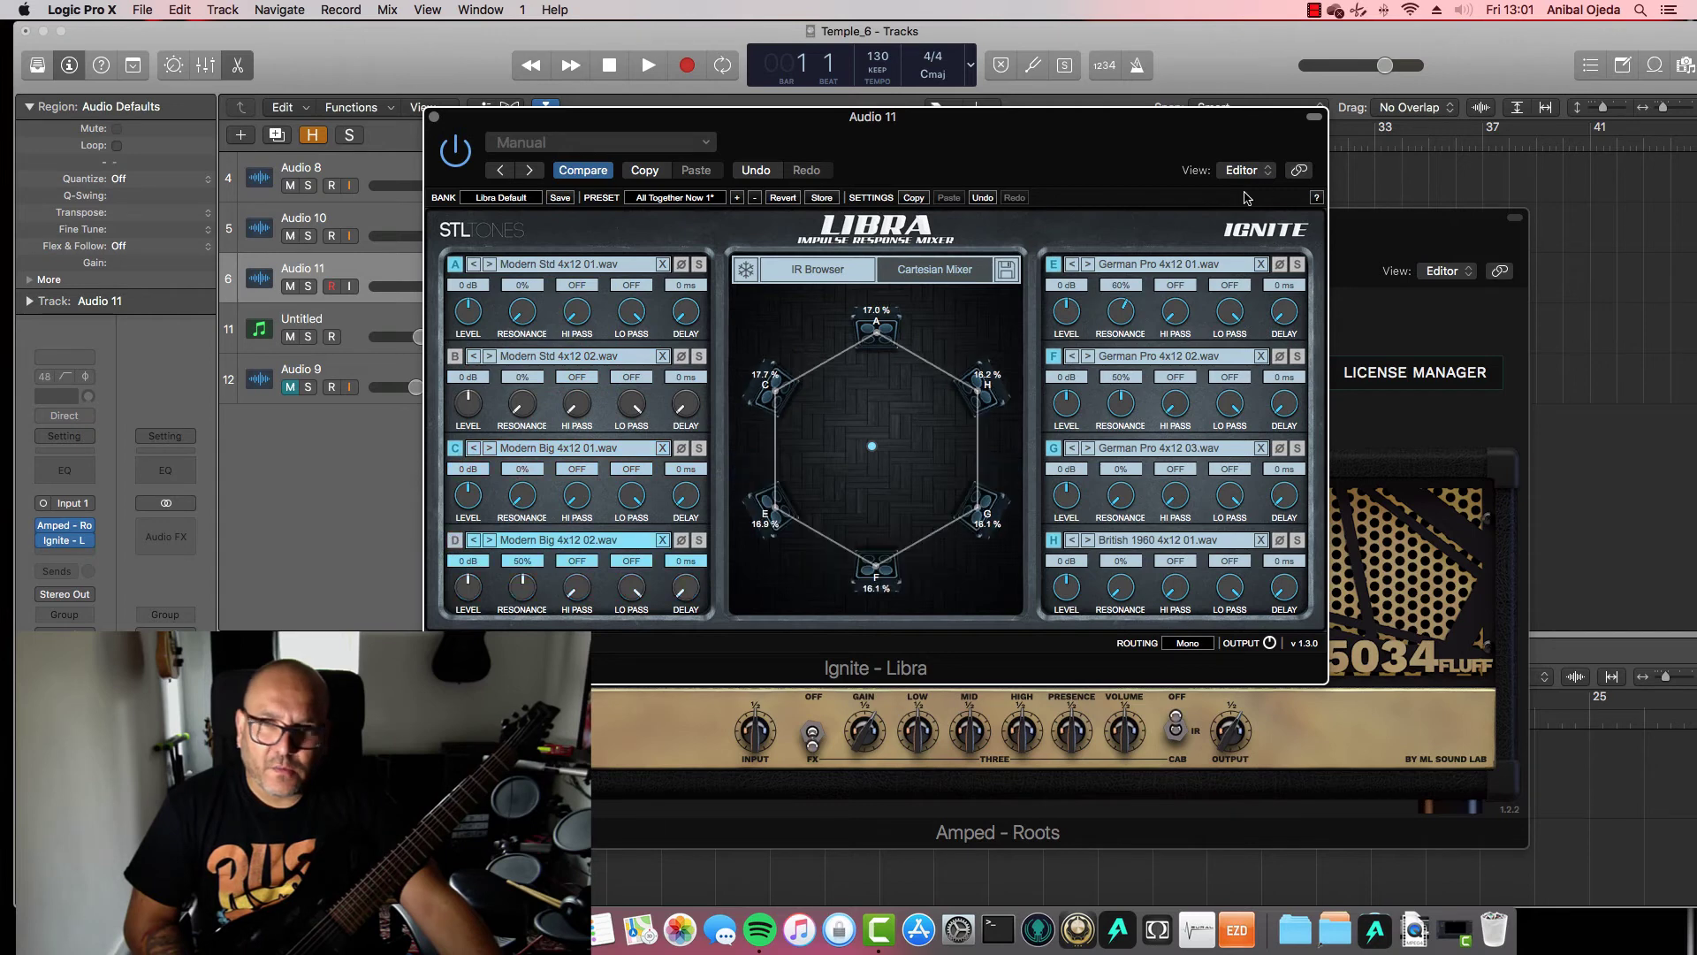
pyautogui.click(1053, 356)
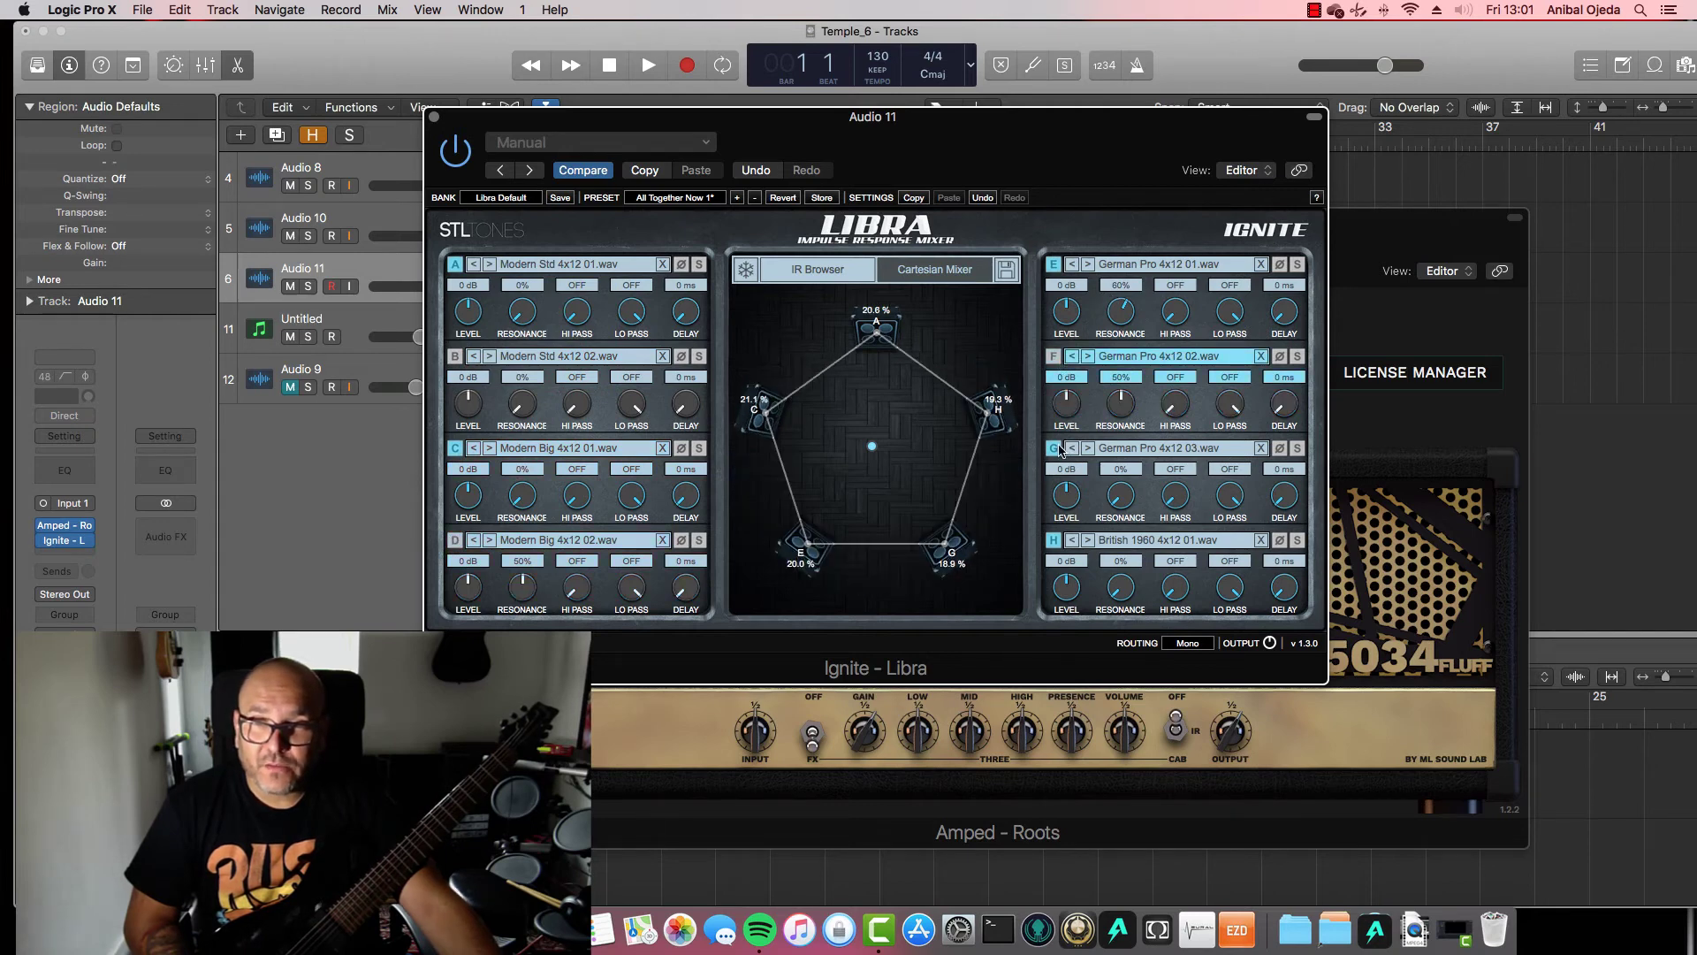
pyautogui.click(1054, 448)
pyautogui.click(1054, 540)
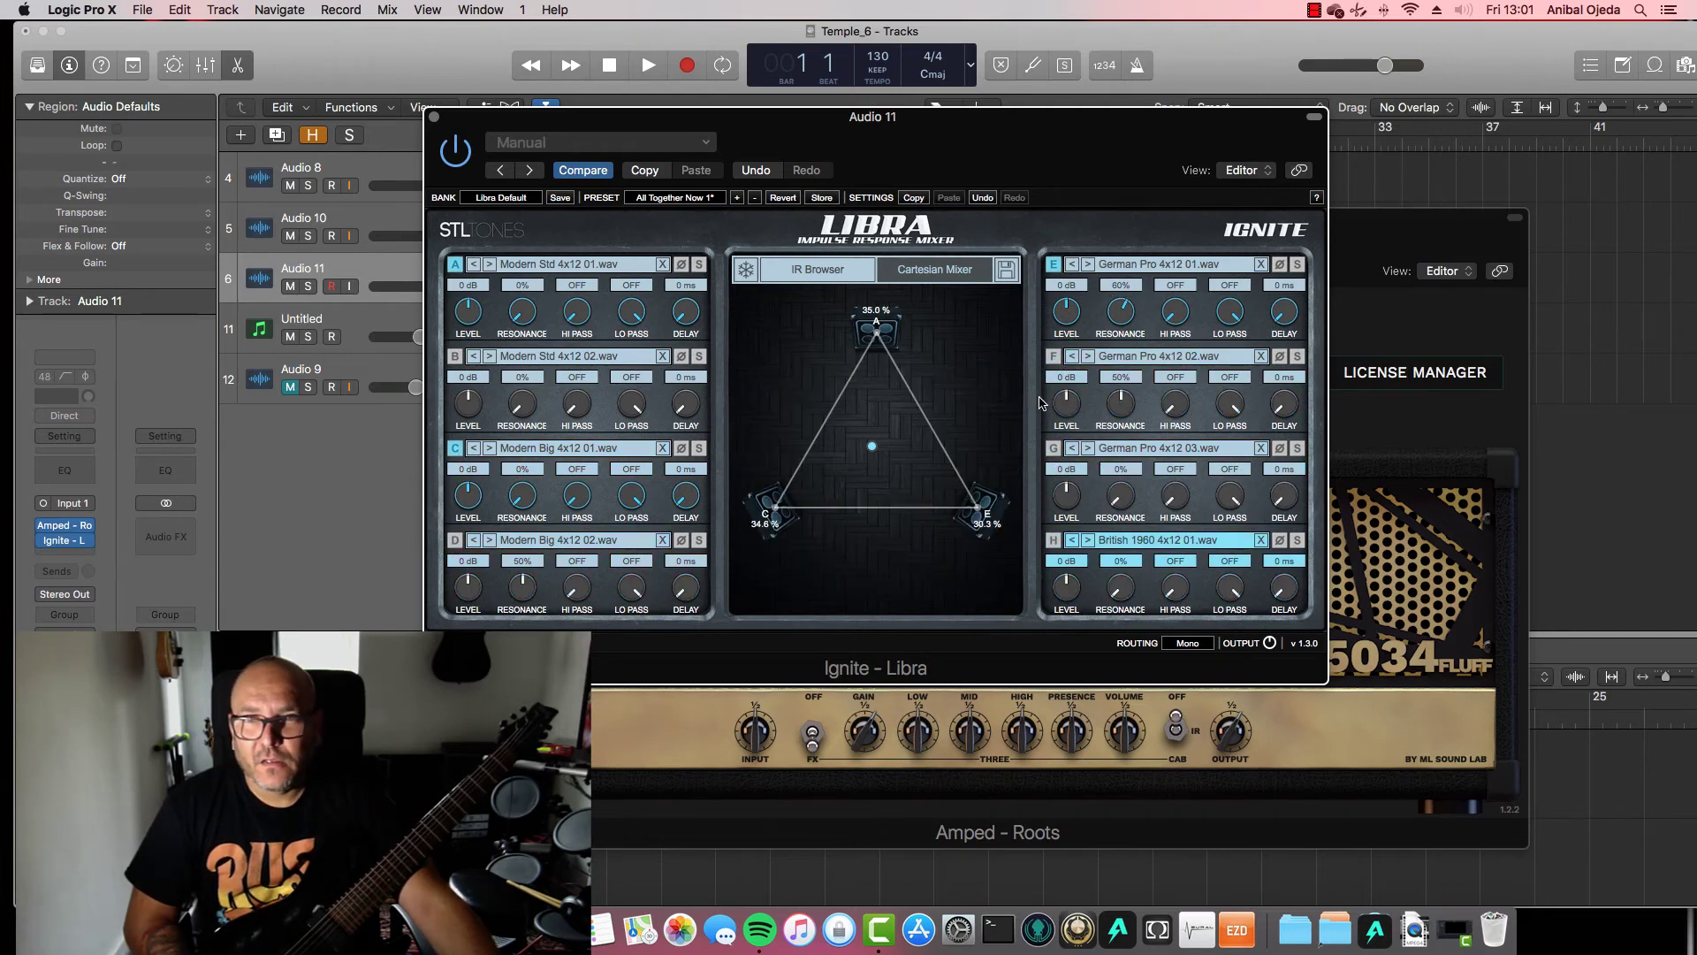
pyautogui.click(1055, 264)
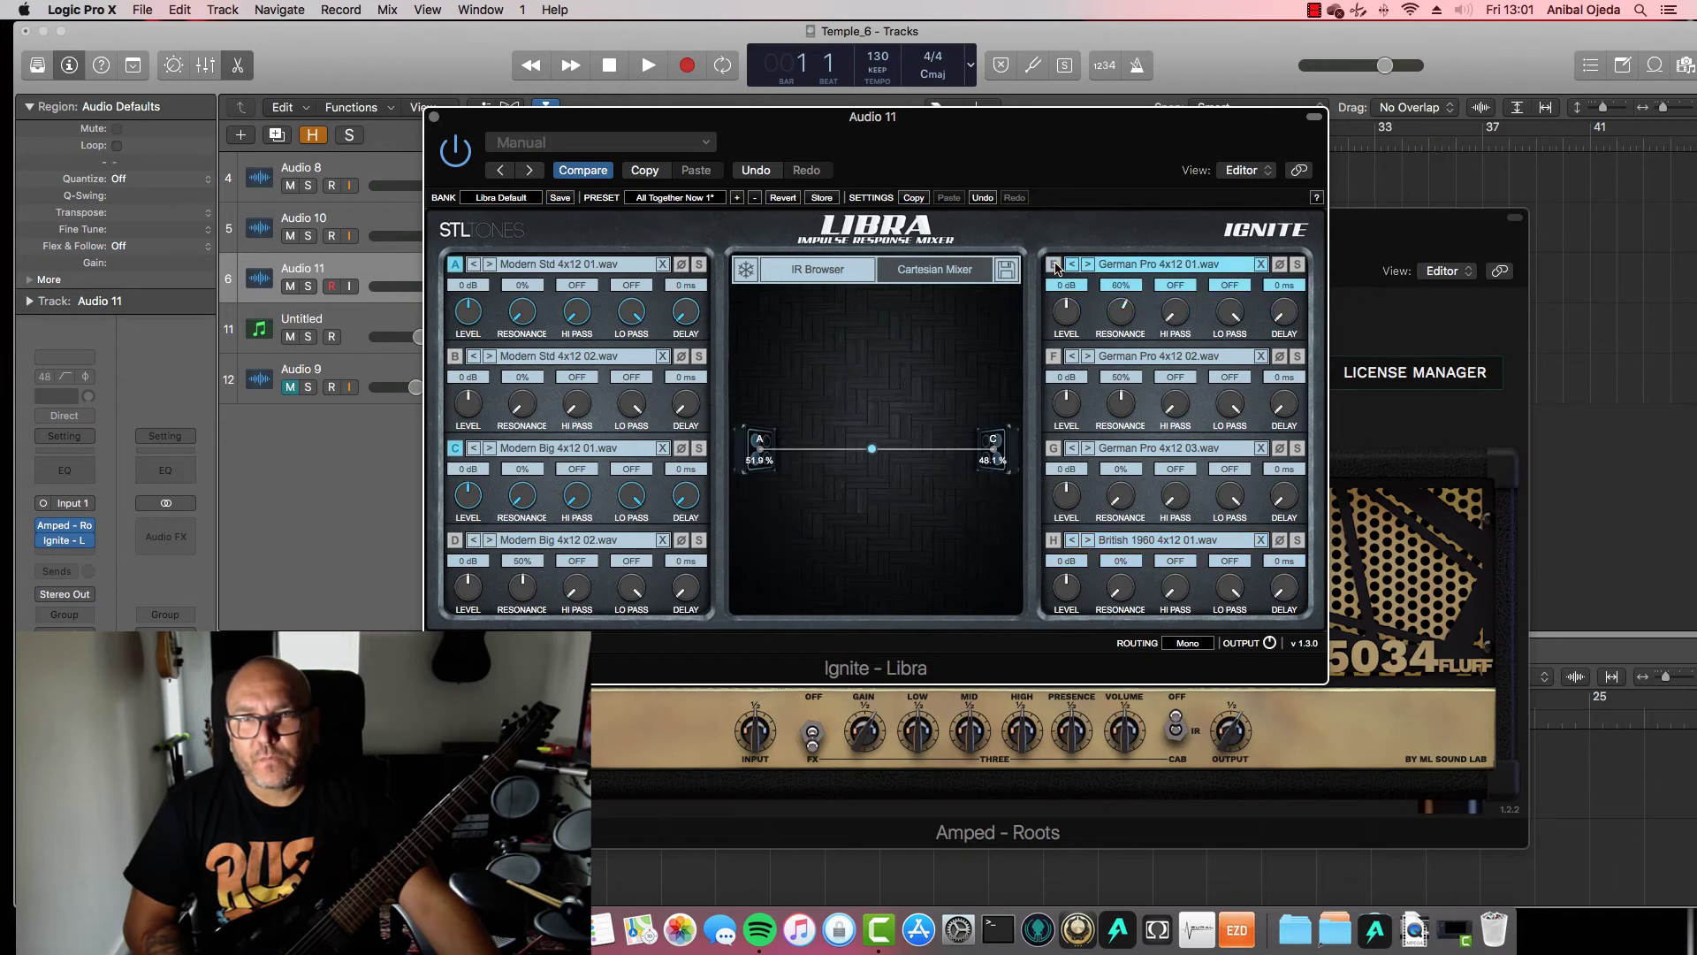
pyautogui.click(454, 264)
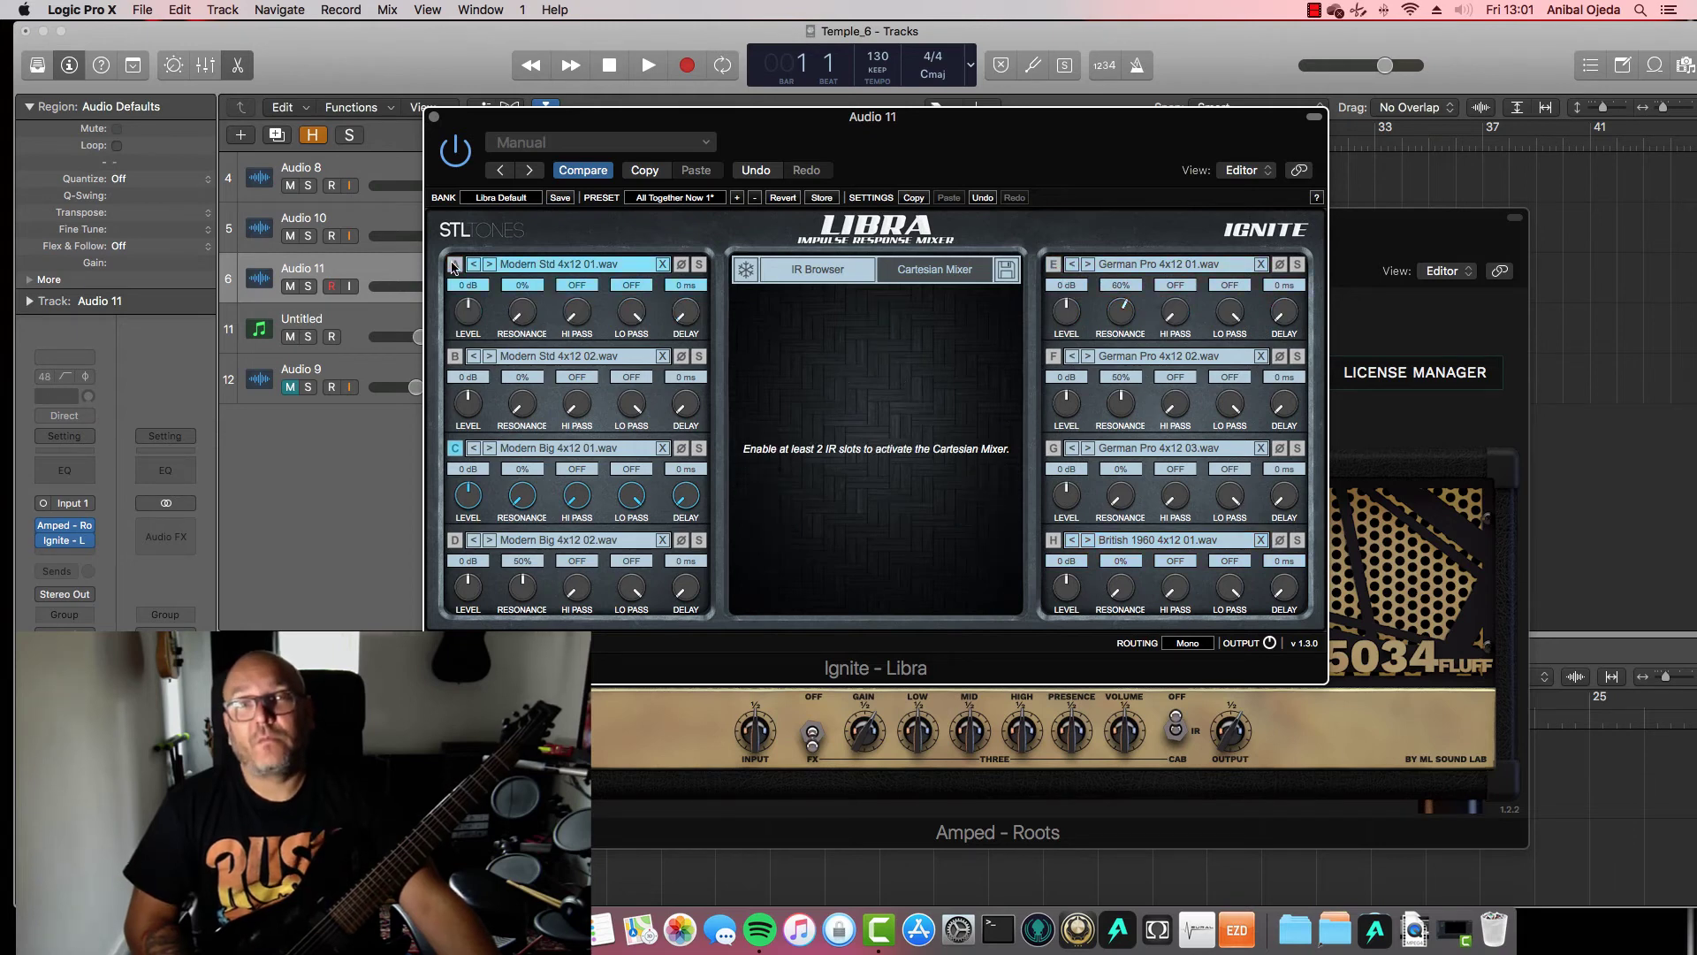
# Re-enable IR slots A, E, F and B, leaving D, G and H off, then switch to Safari
pyautogui.click(454, 264)
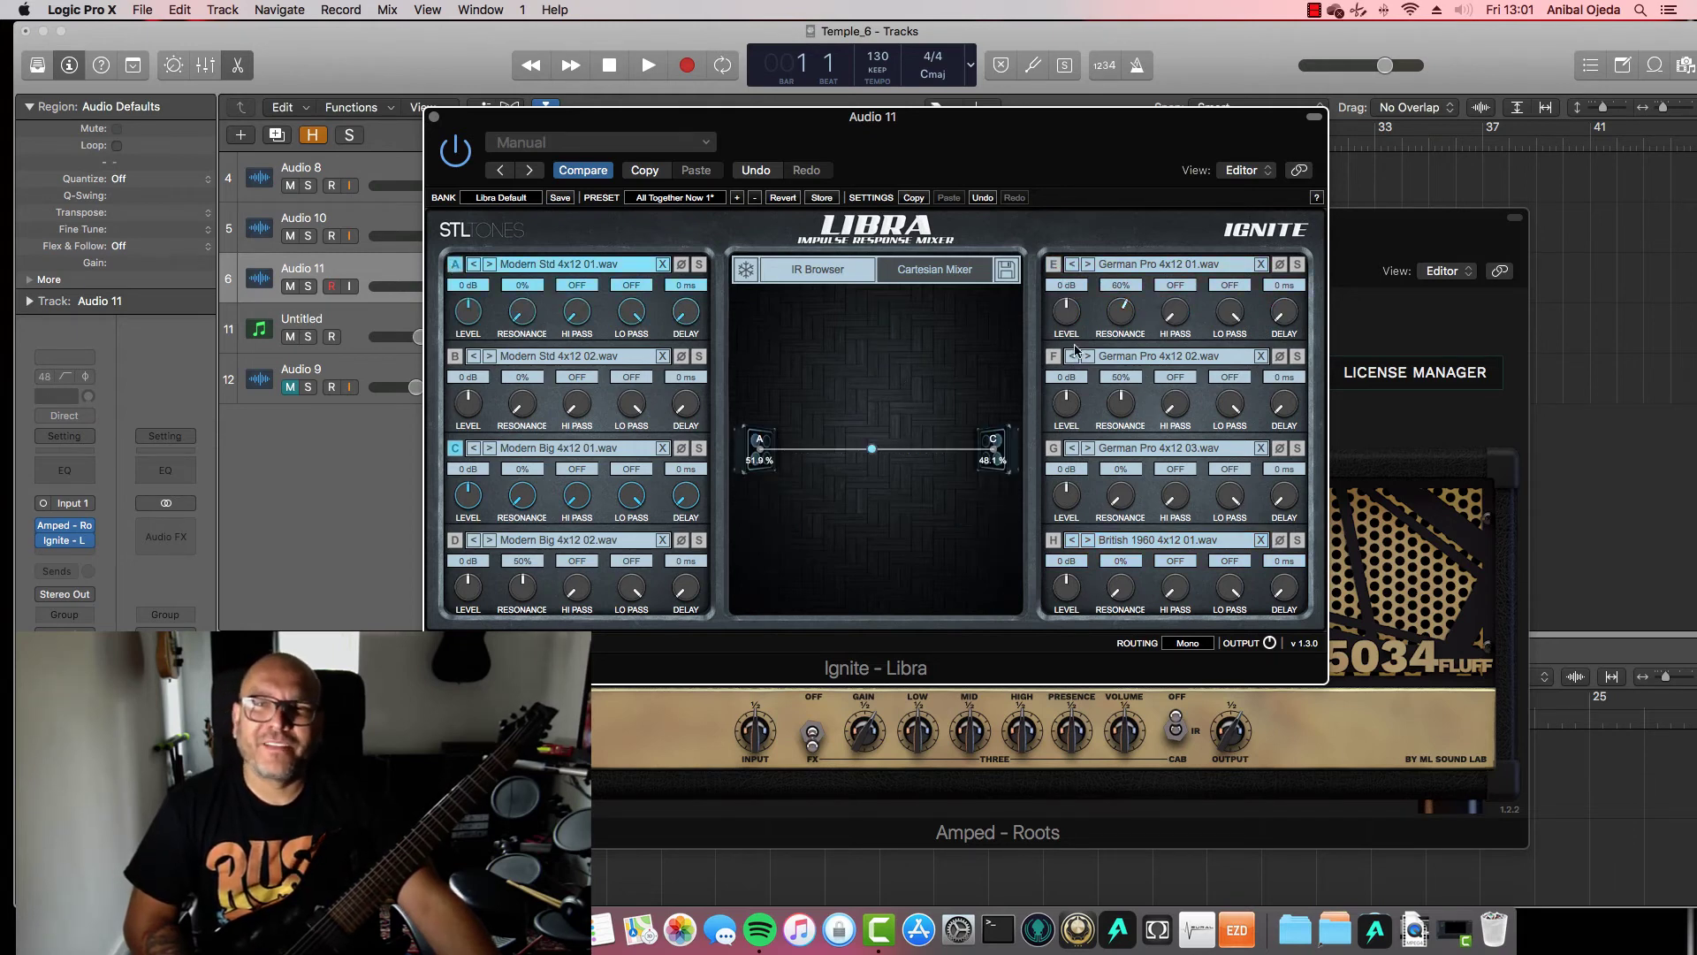
pyautogui.click(1055, 266)
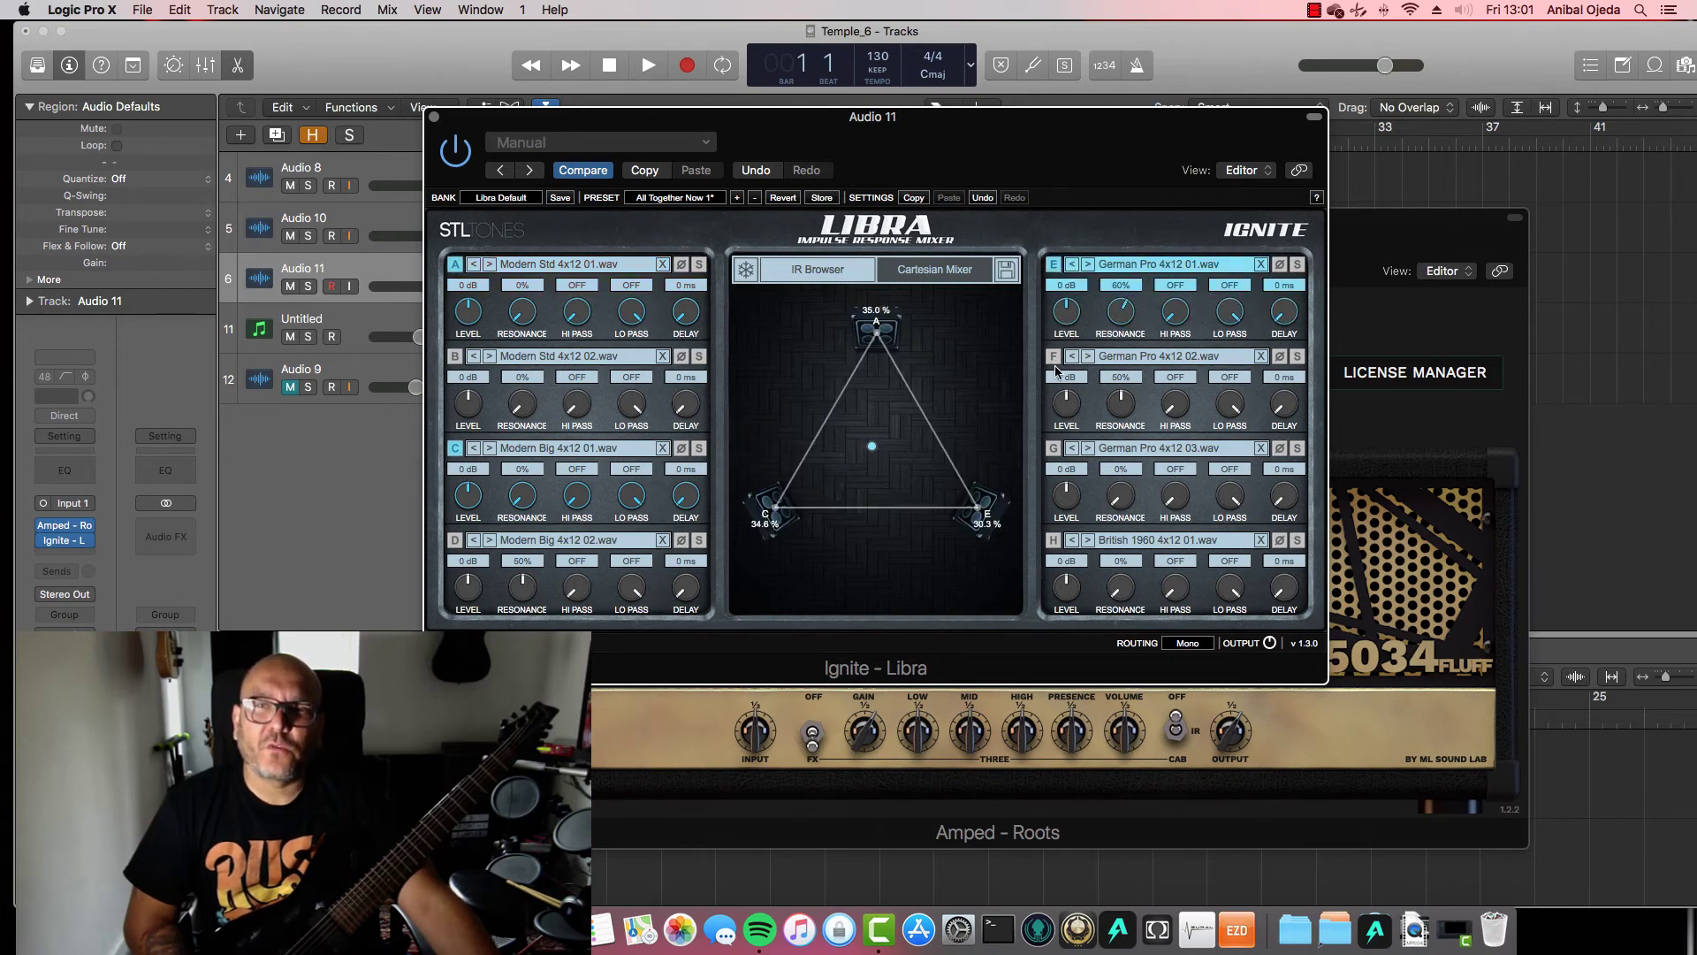
pyautogui.click(1053, 356)
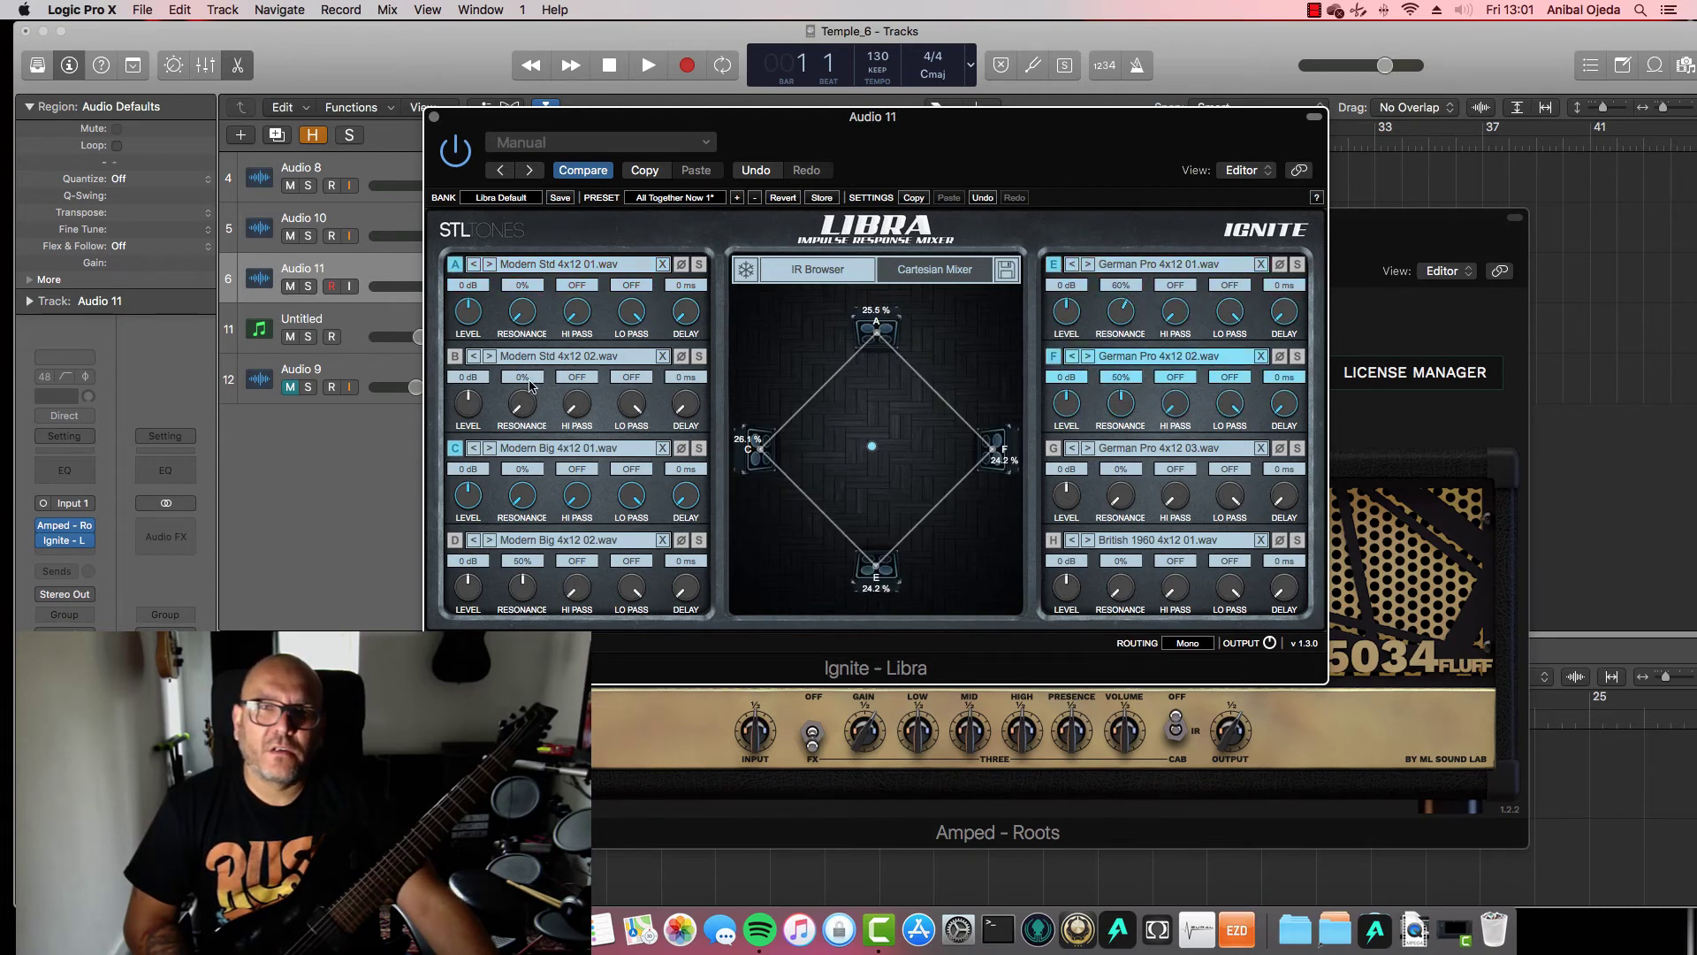
pyautogui.click(455, 357)
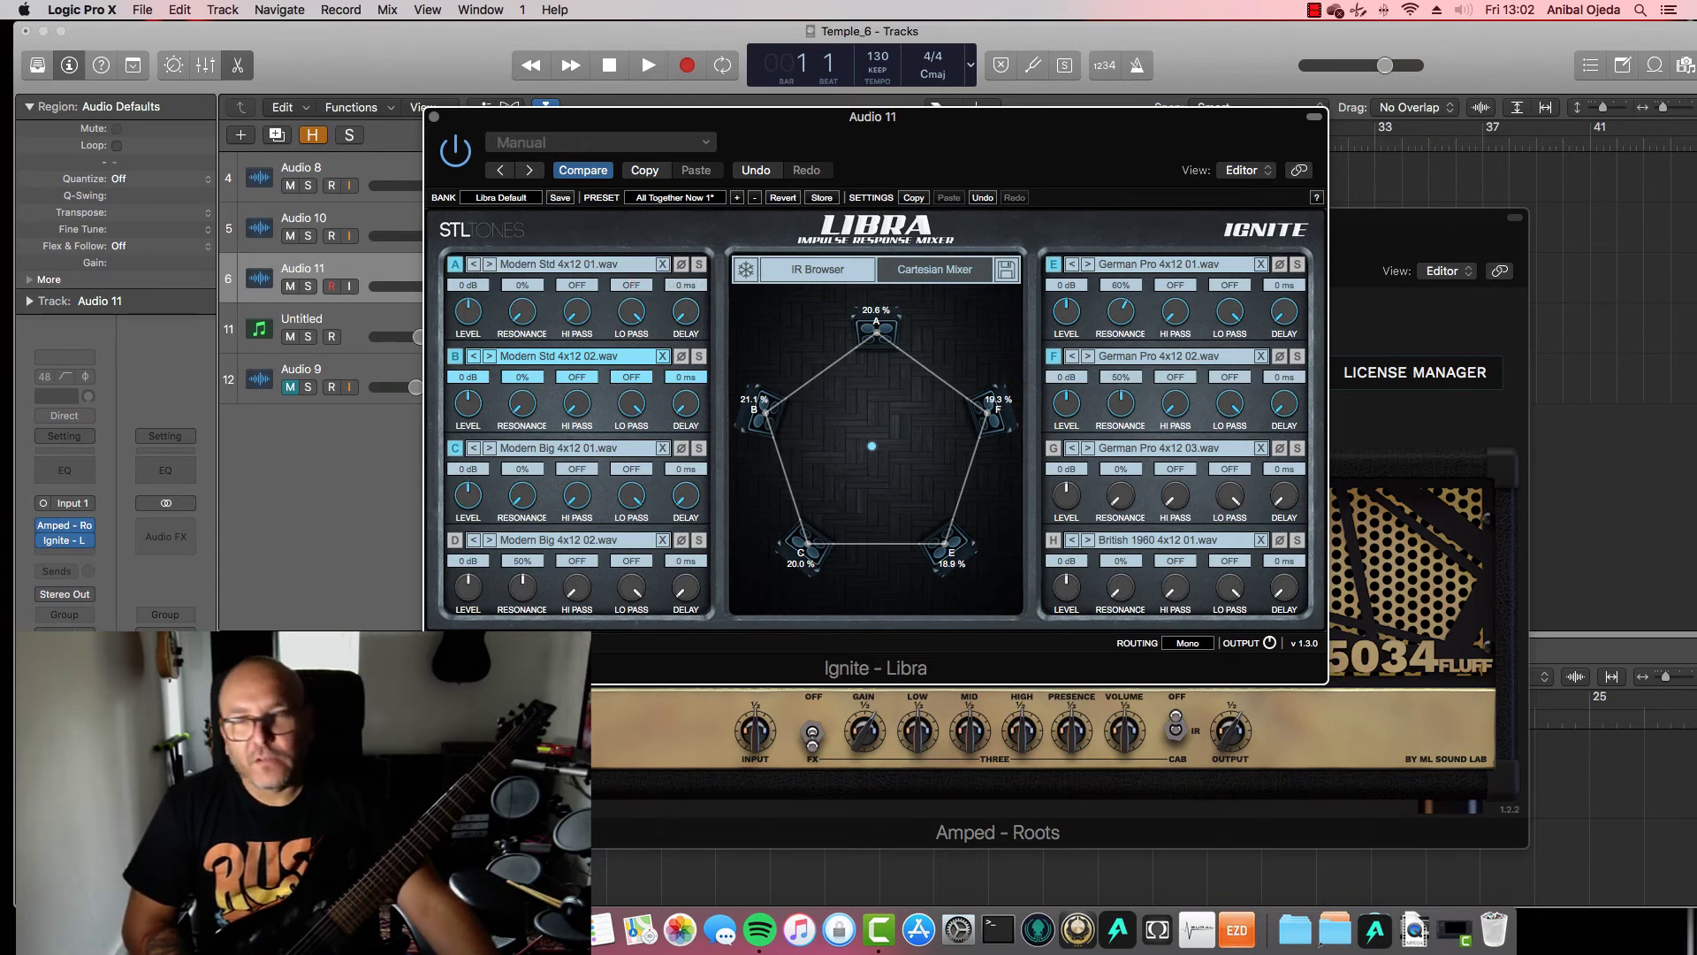
pyautogui.press('super+Tab')
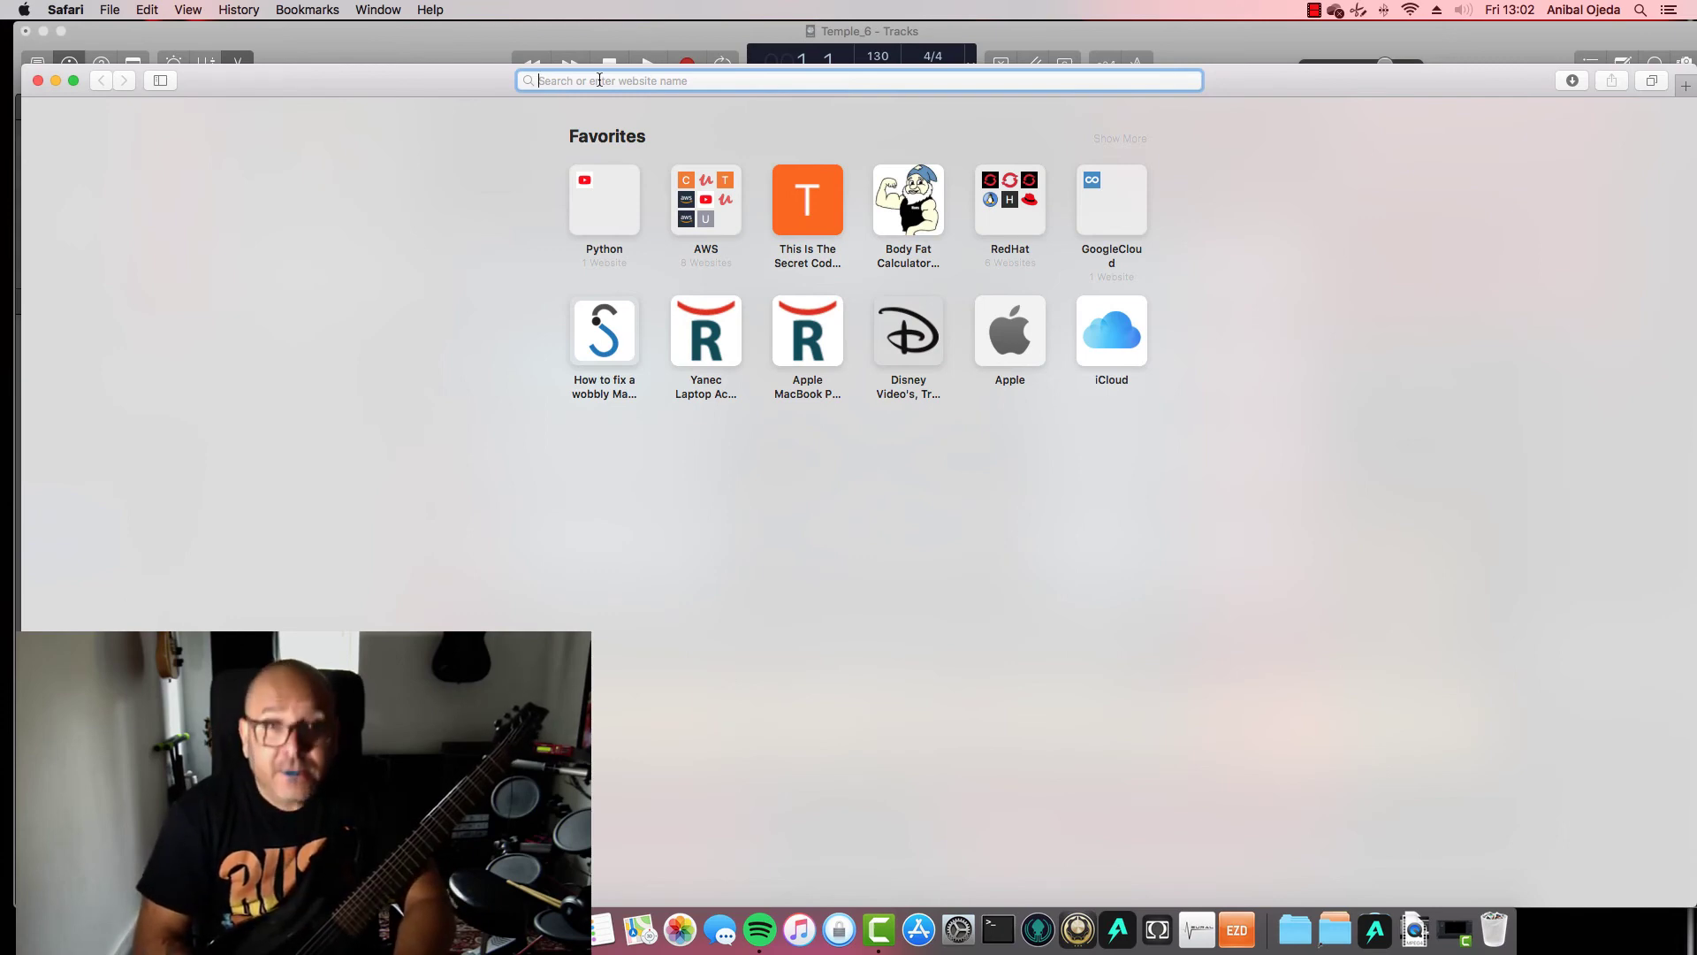
# Search Google for 'chernobyl ir pack' and accept the corrected spelling
pyautogui.write('herno')
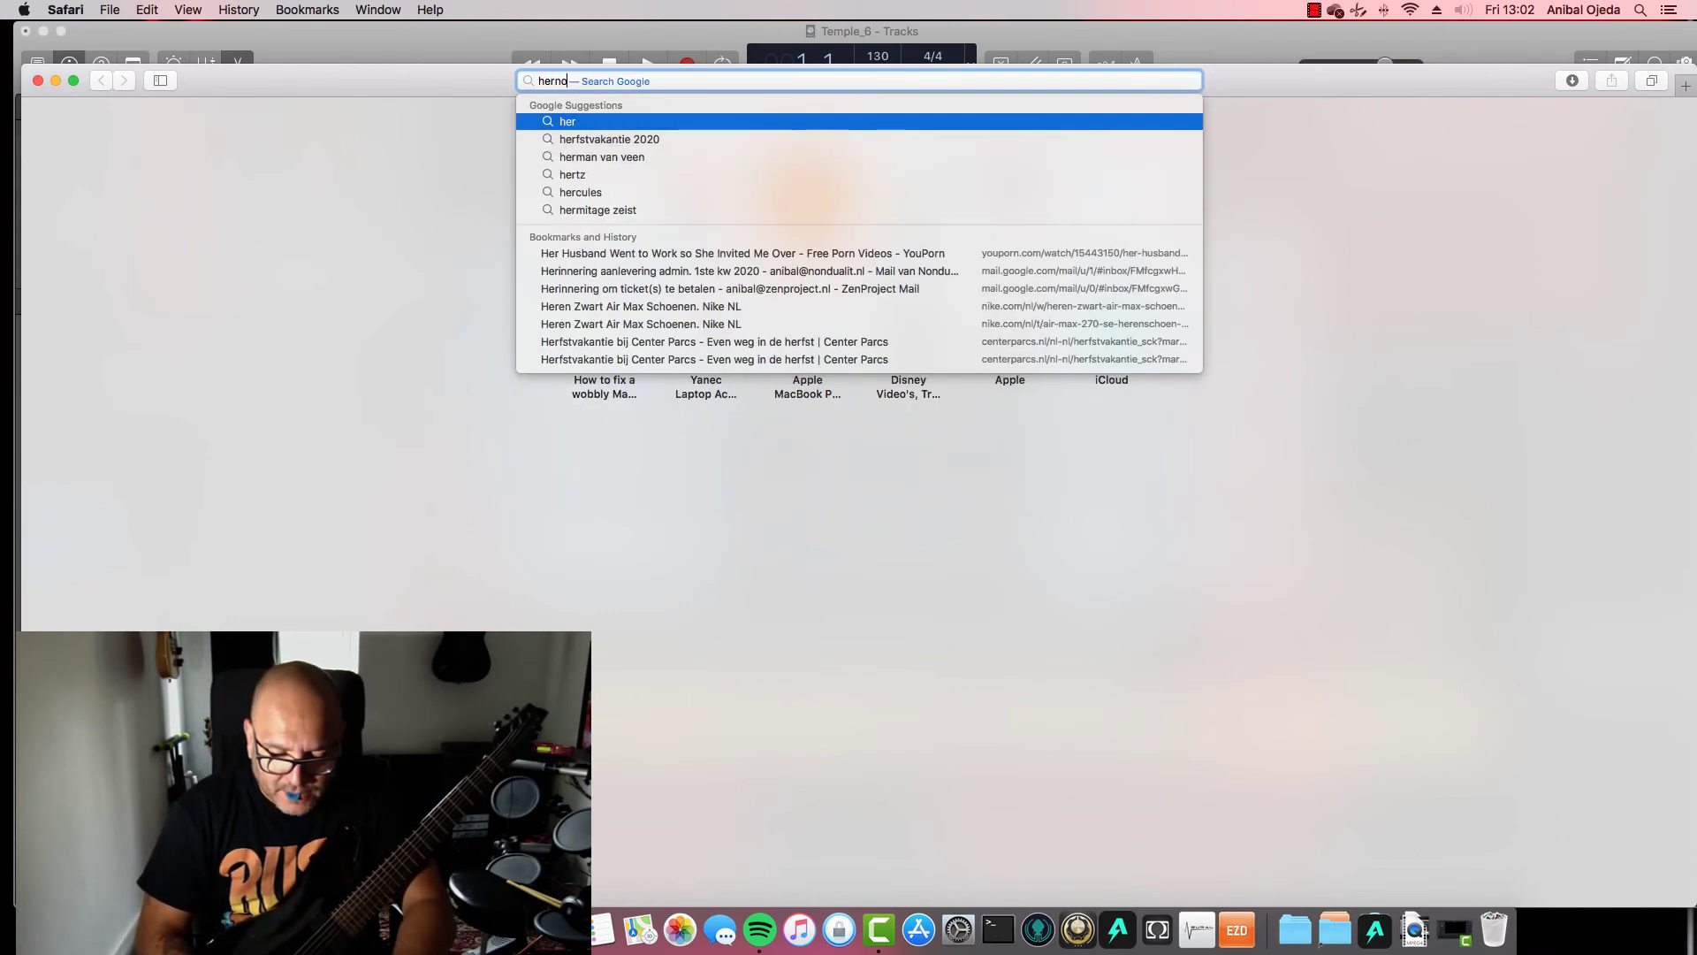
pyautogui.write('byl ')
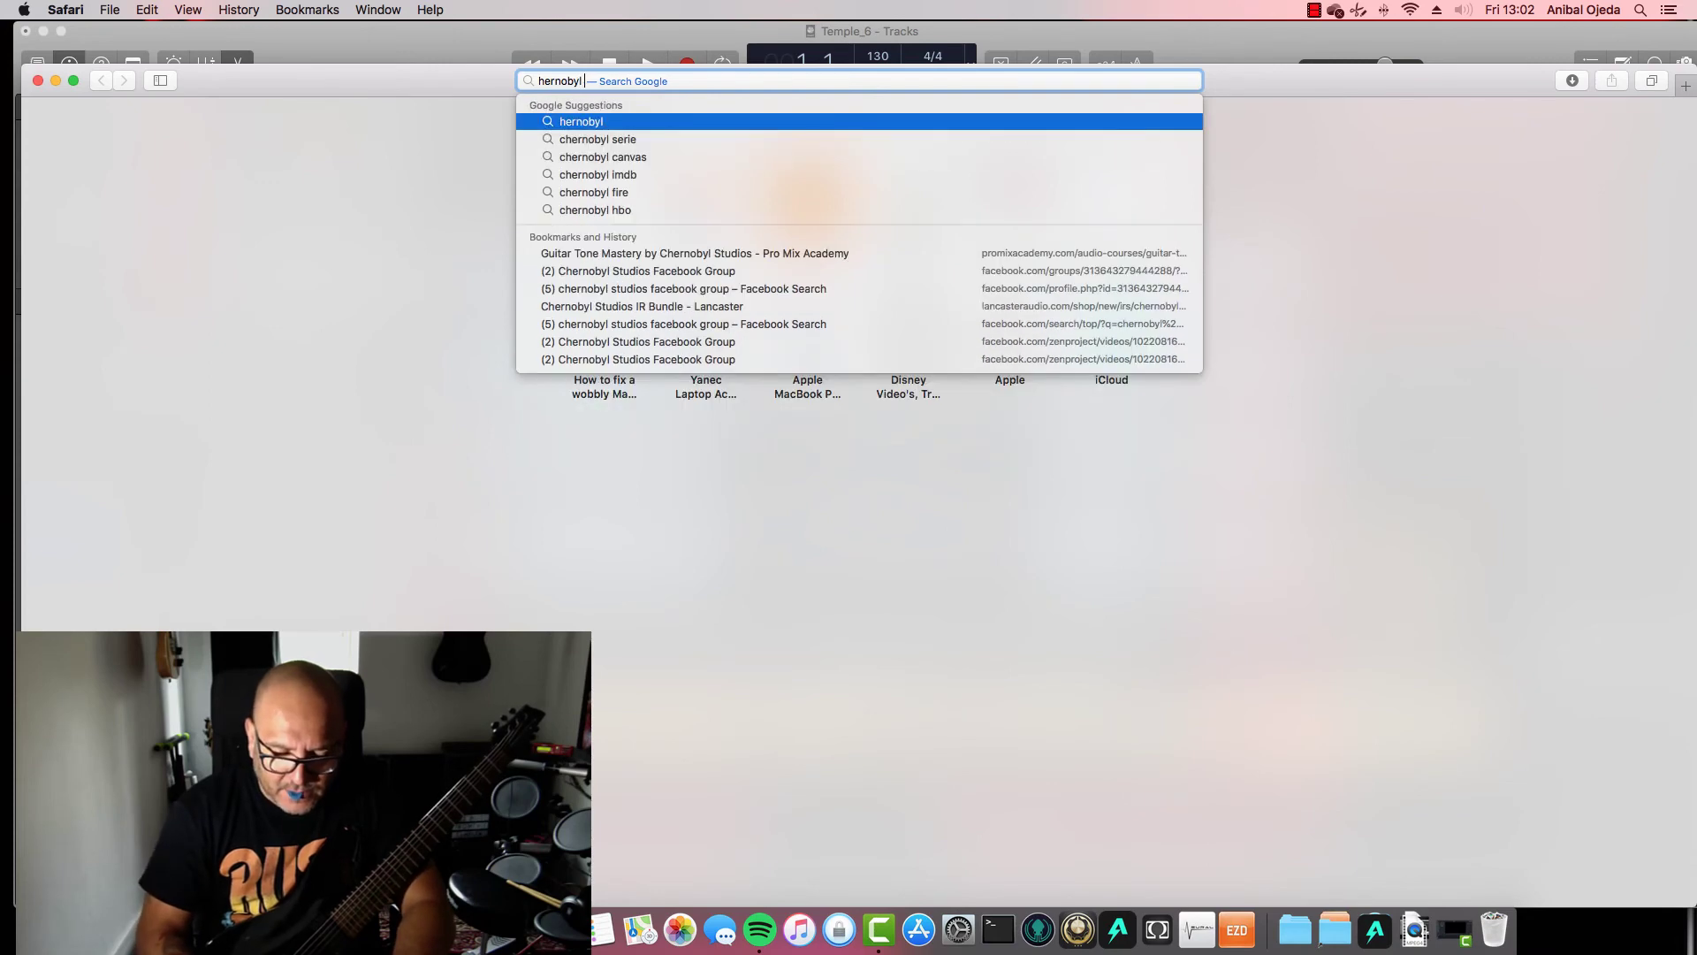
pyautogui.write('ir pack')
pyautogui.press('super+a')
pyautogui.press('Return')
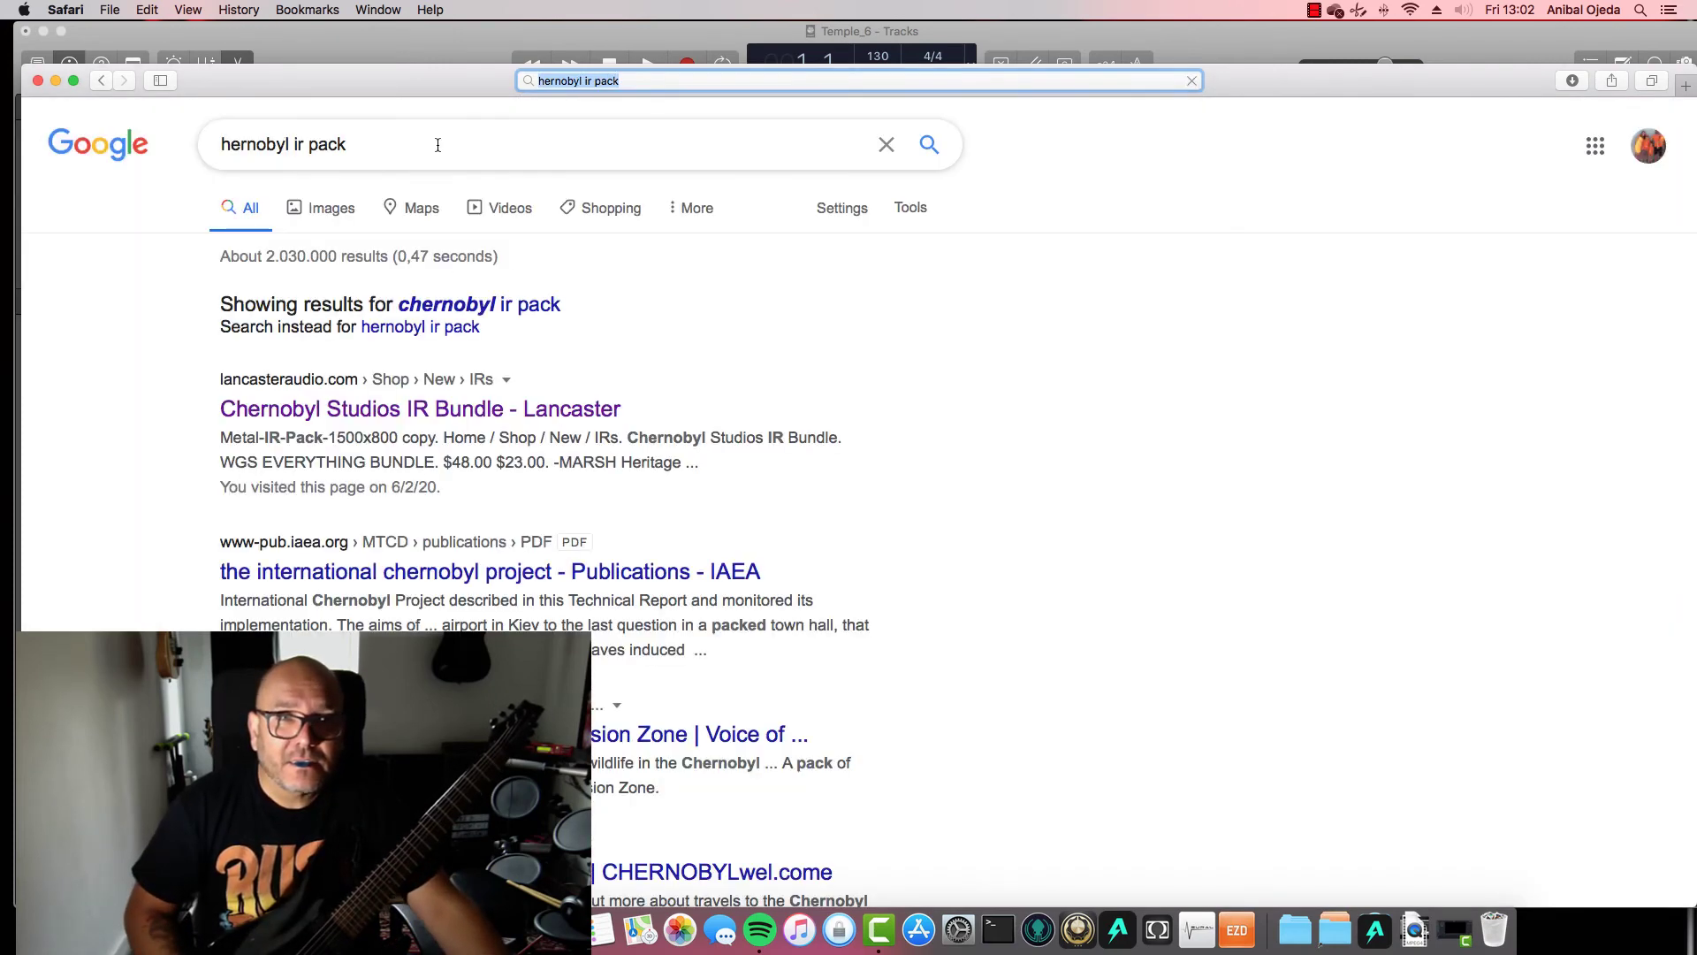
pyautogui.click(535, 306)
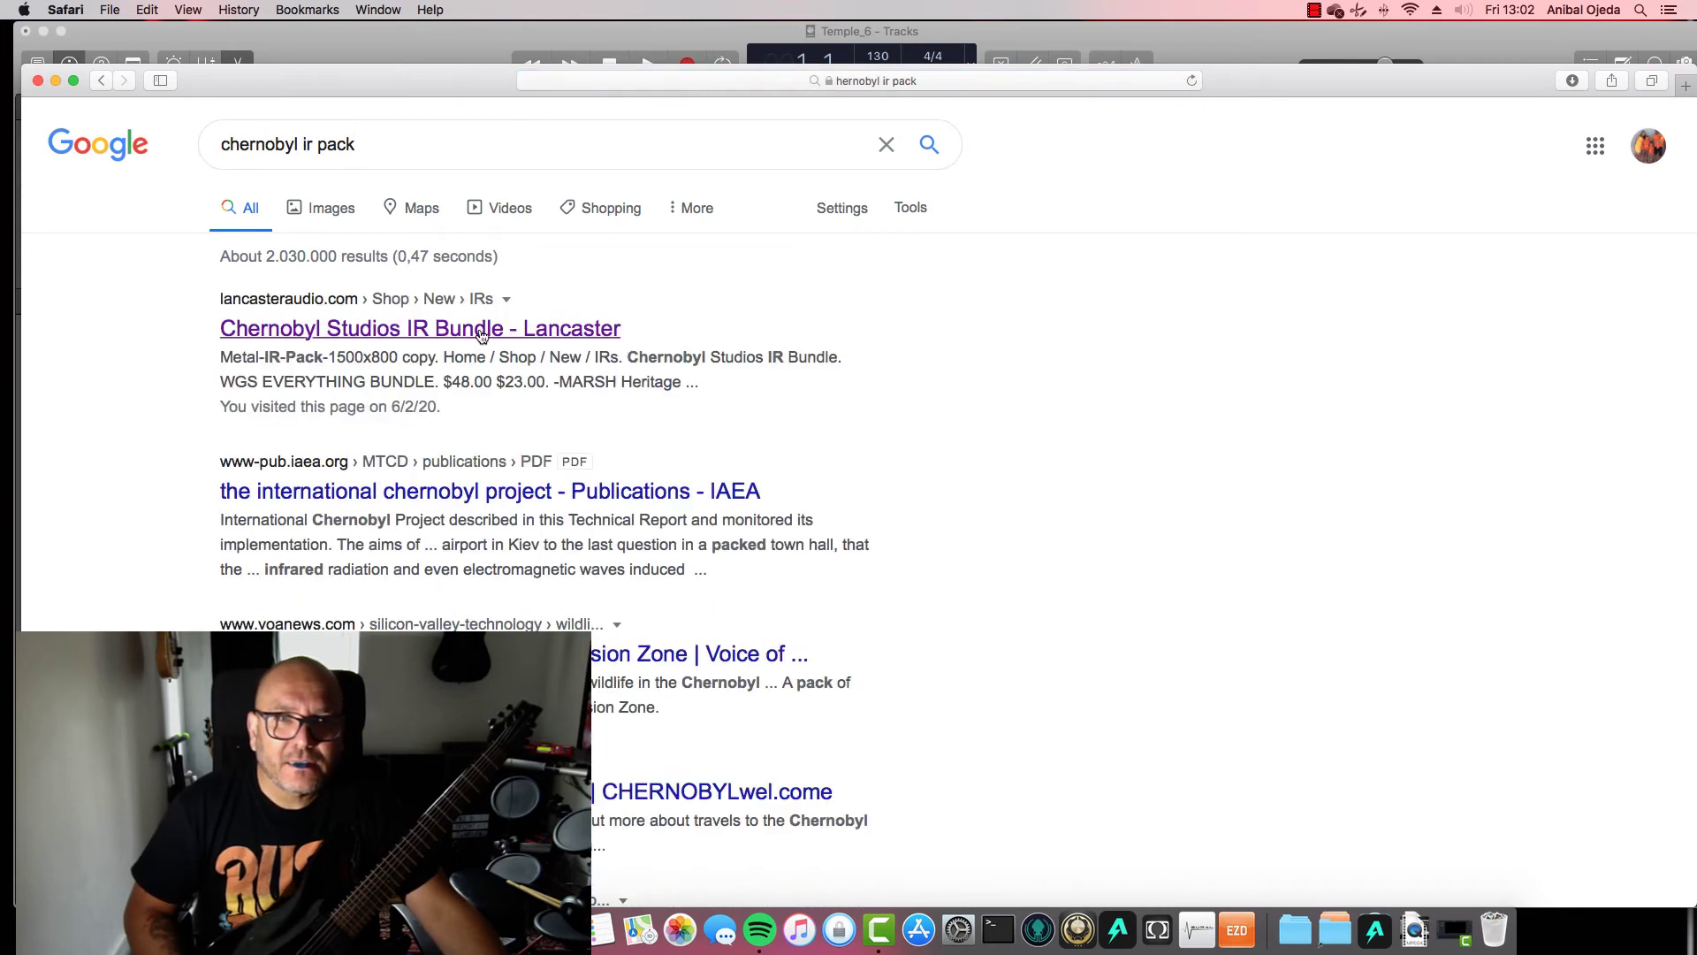
# Review the Lancaster Chernobyl Studios IR Bundle's $23.00 price and cabinet list, then return to Logic
pyautogui.click(482, 336)
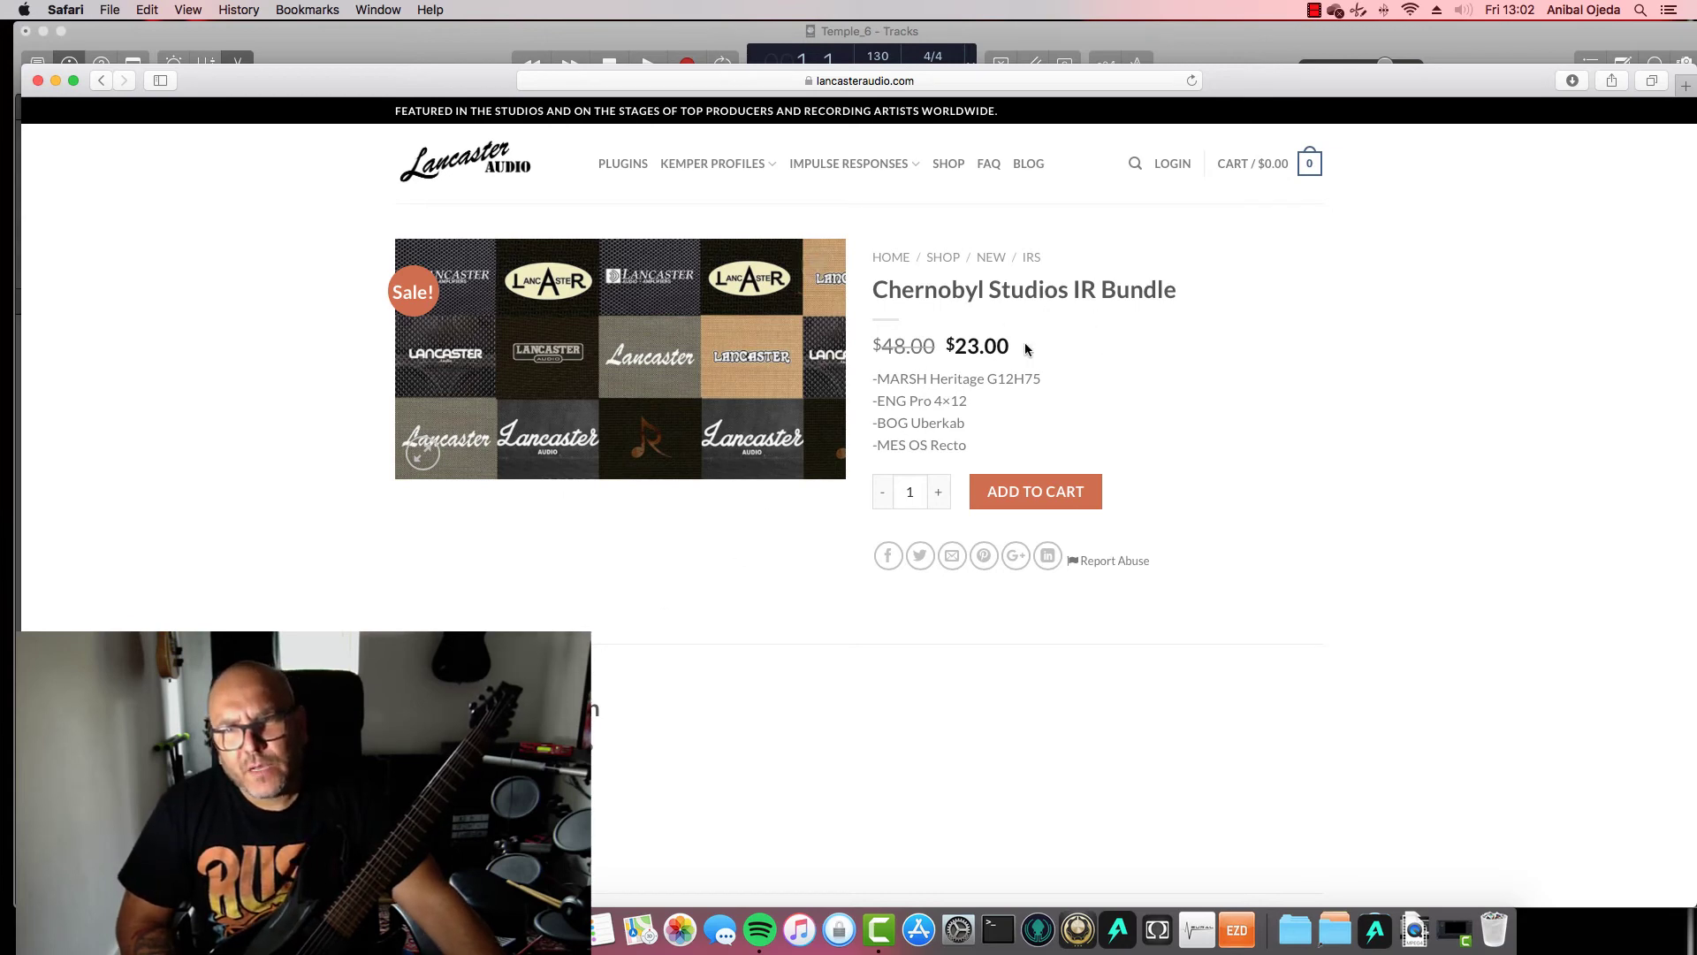
pyautogui.moveTo(1014, 345); pyautogui.dragTo(944, 346)
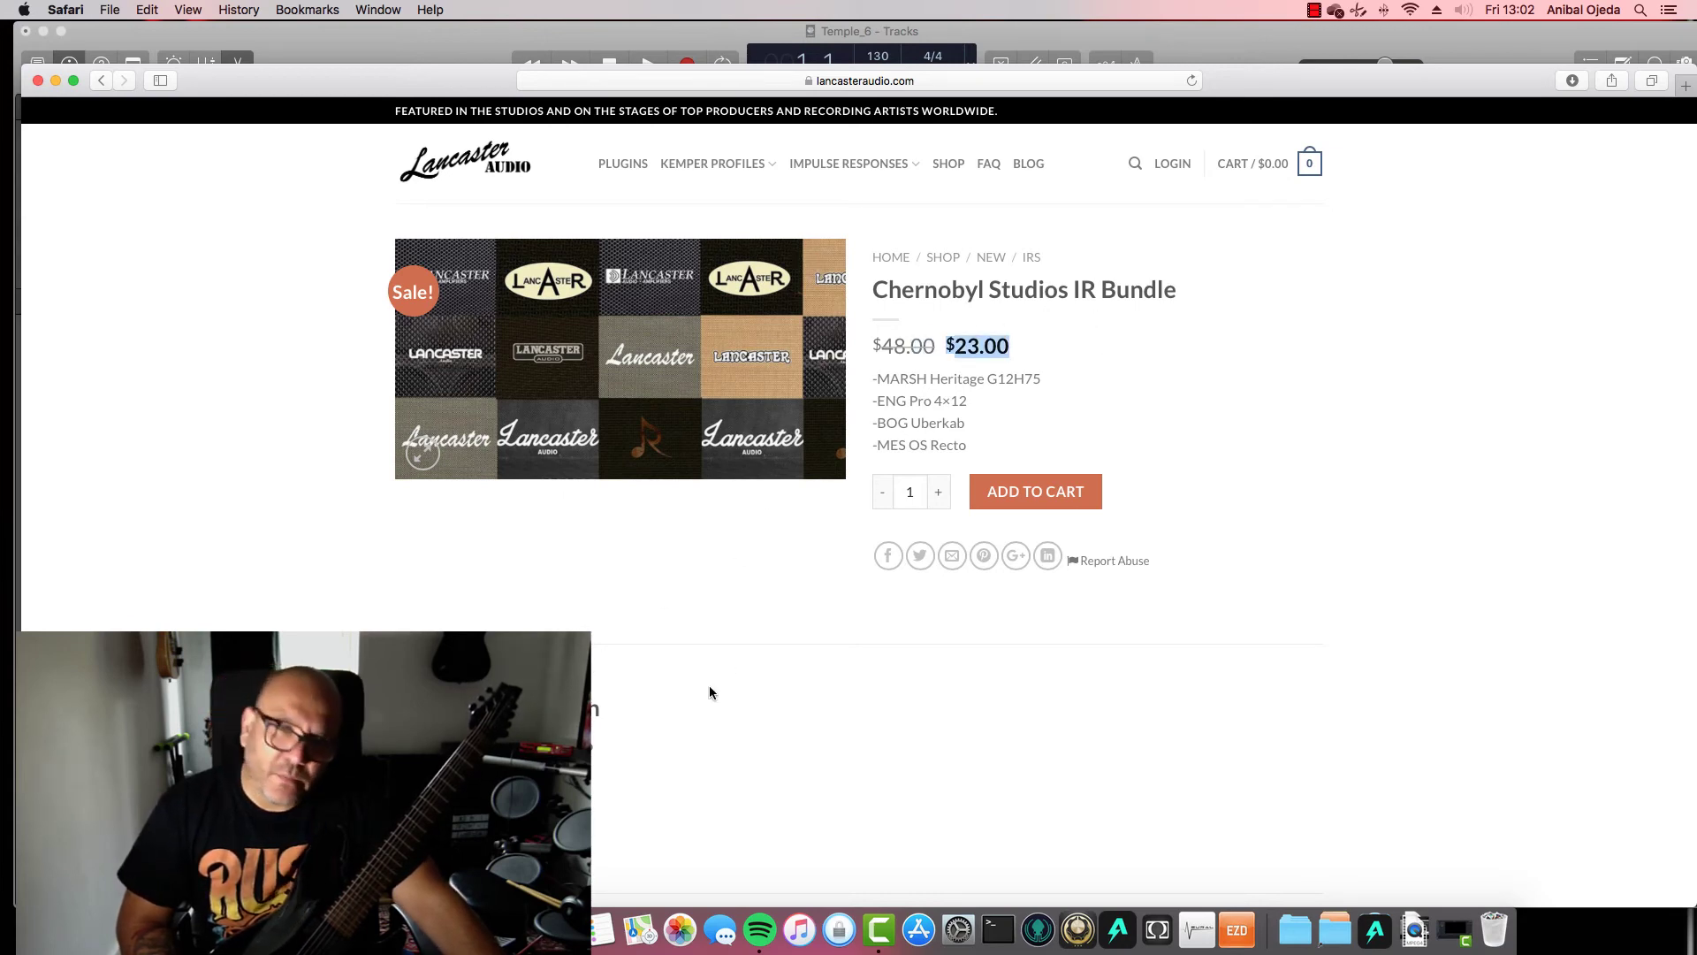
pyautogui.scroll(-3, 709, 686)
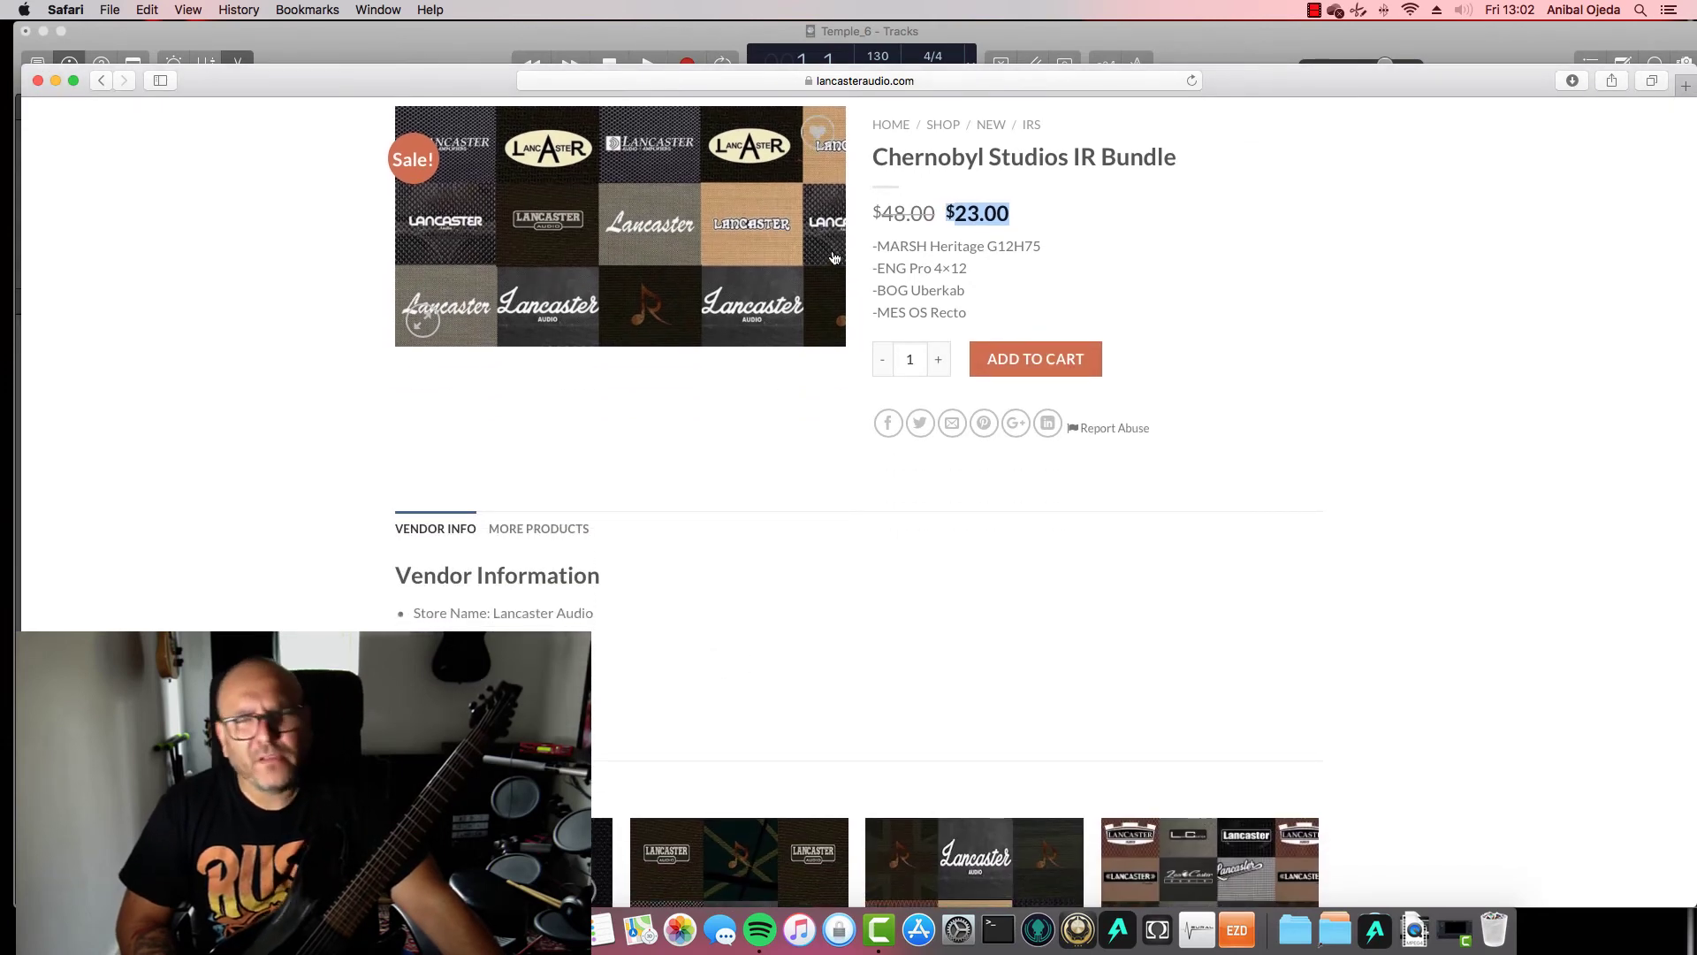
pyautogui.click(920, 308)
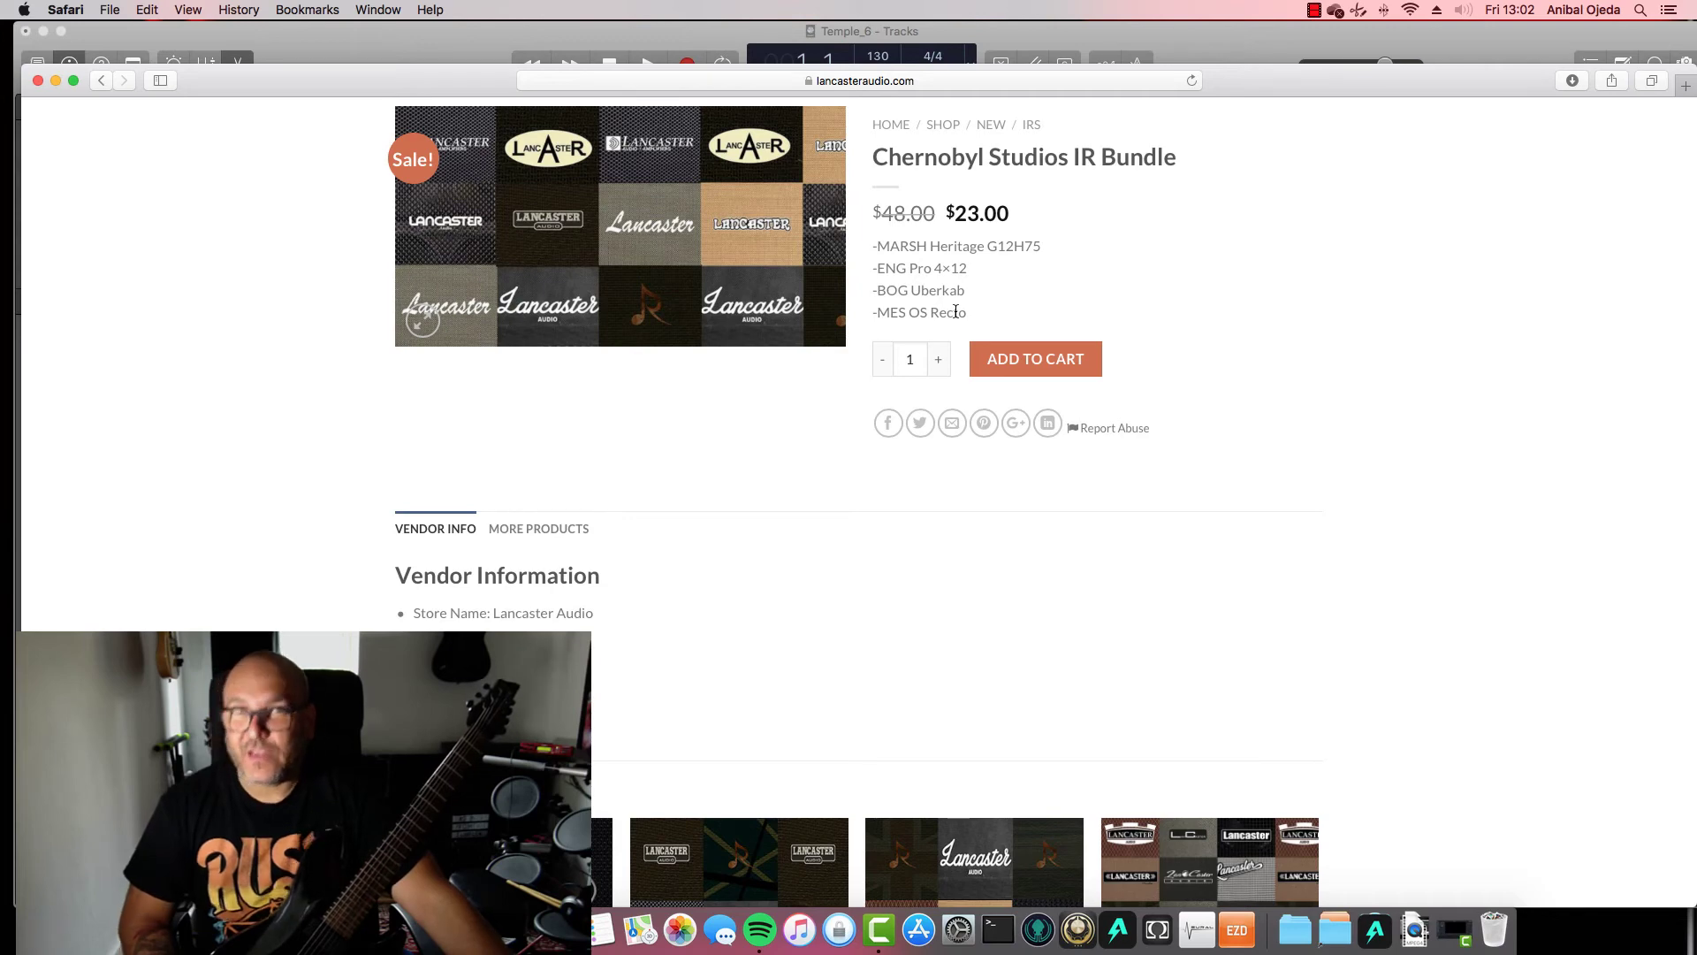
pyautogui.click(567, 31)
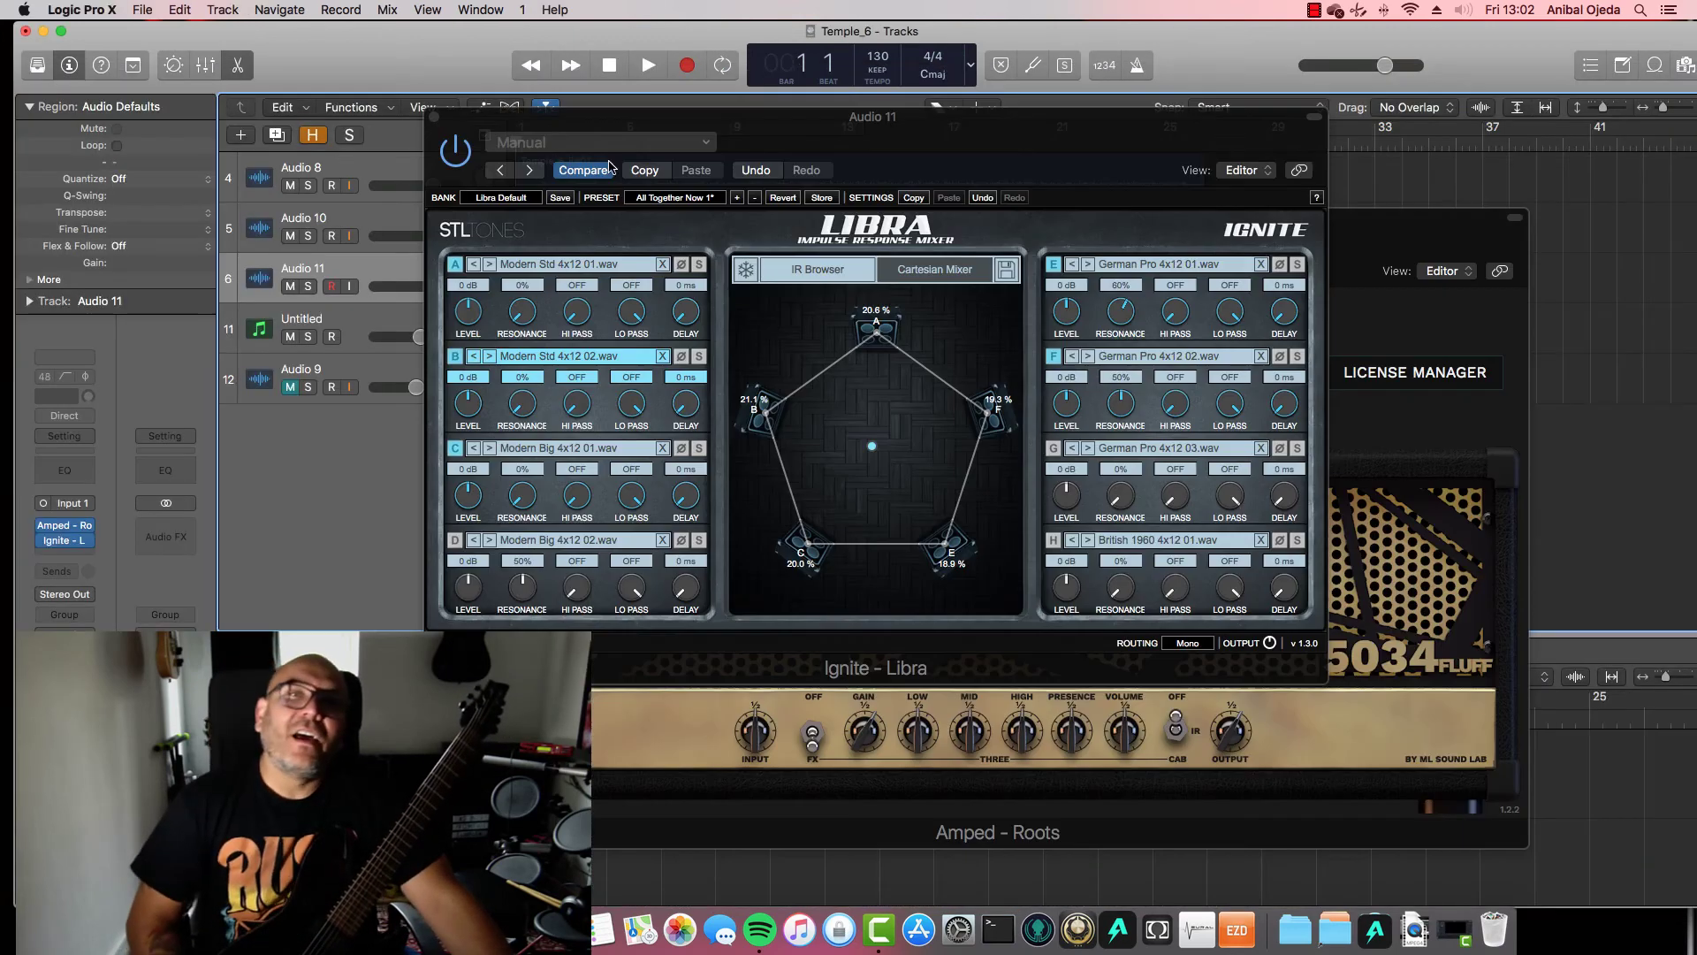
# Load MES OS Recto 2.wav from Music > IR > MES OS Recto > Wav into Libra slot A
pyautogui.click(585, 265)
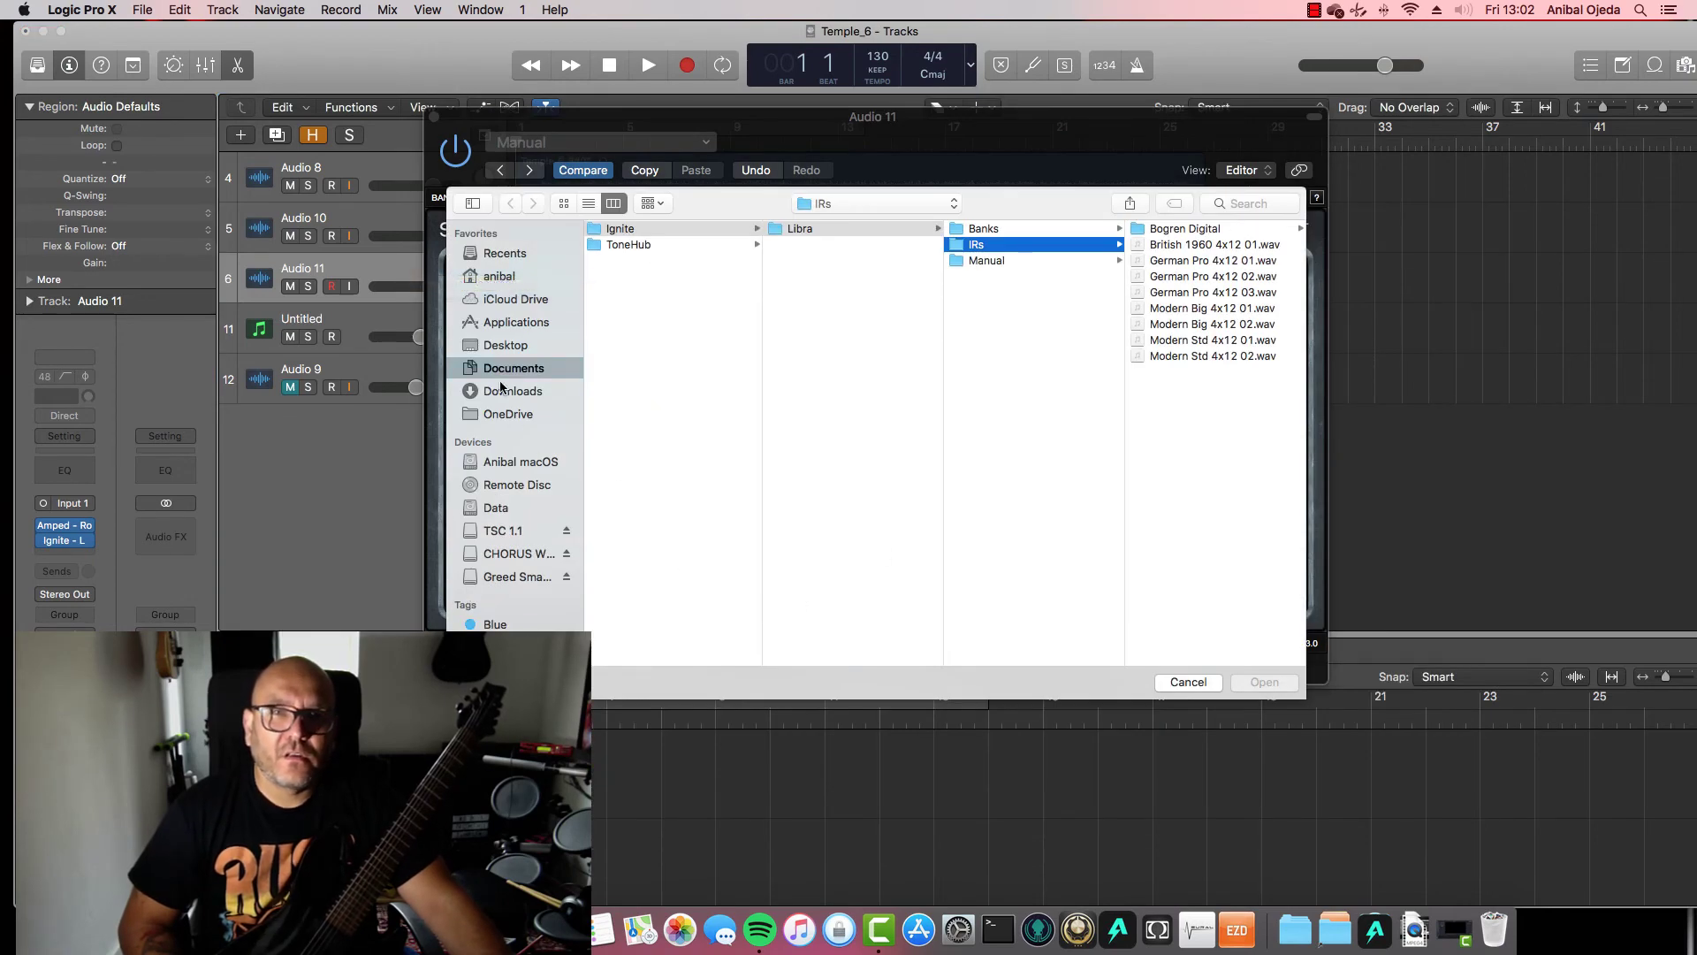
pyautogui.click(499, 277)
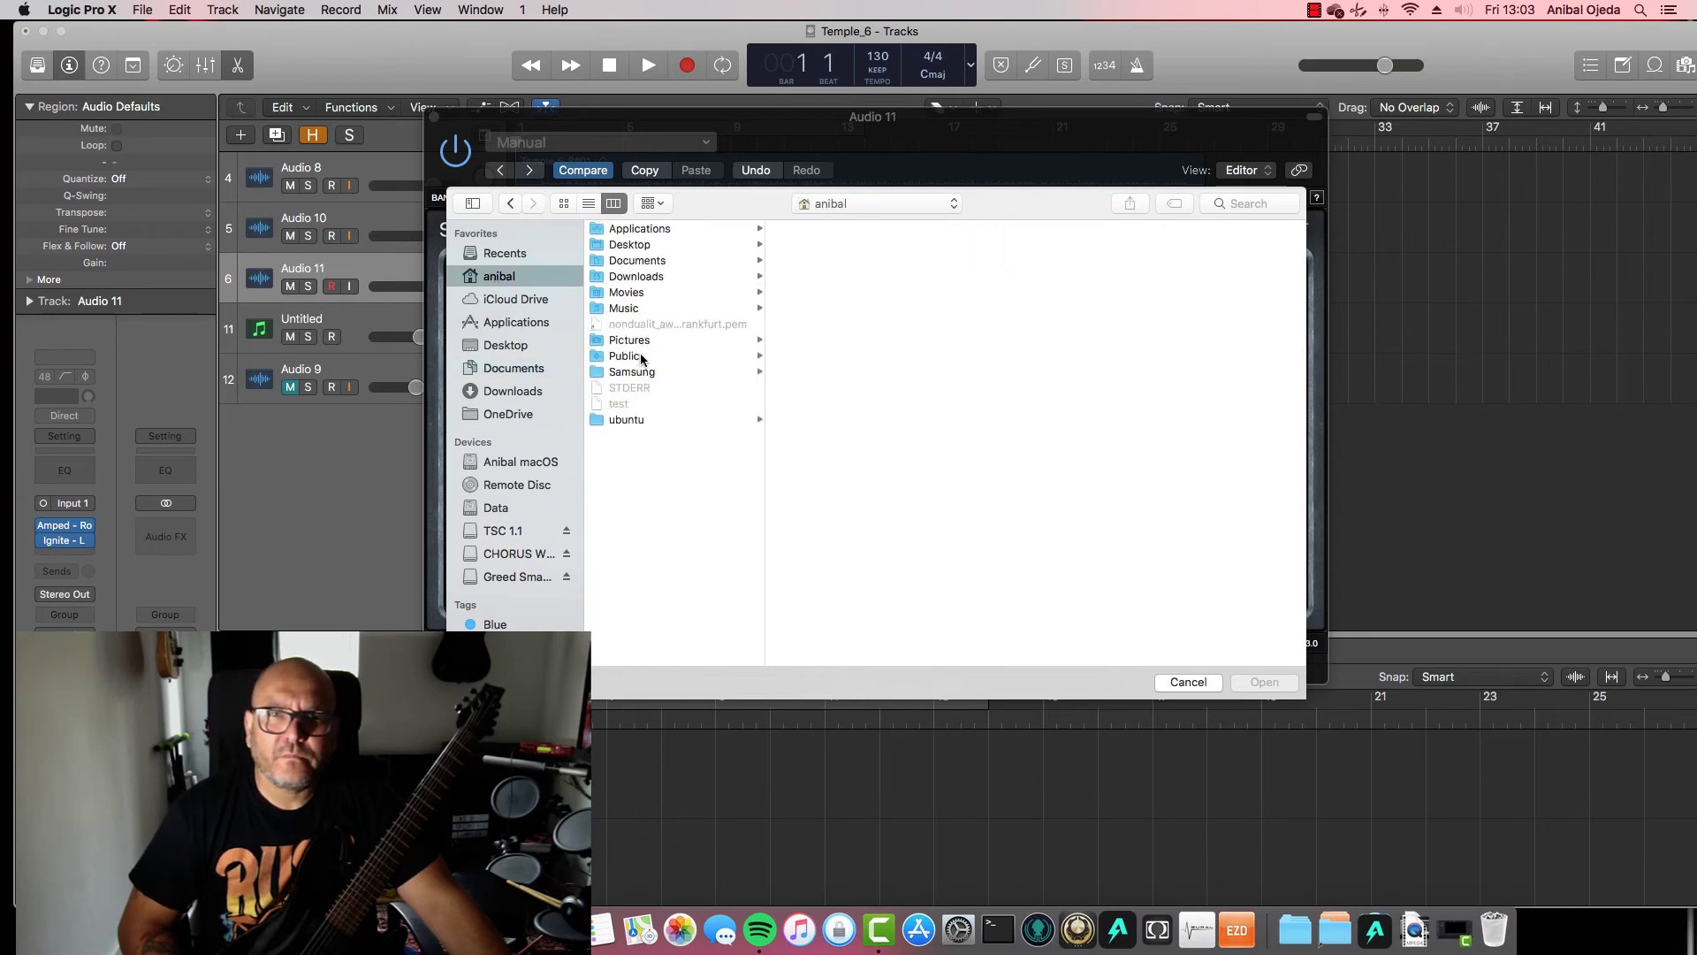
pyautogui.click(637, 310)
pyautogui.click(845, 262)
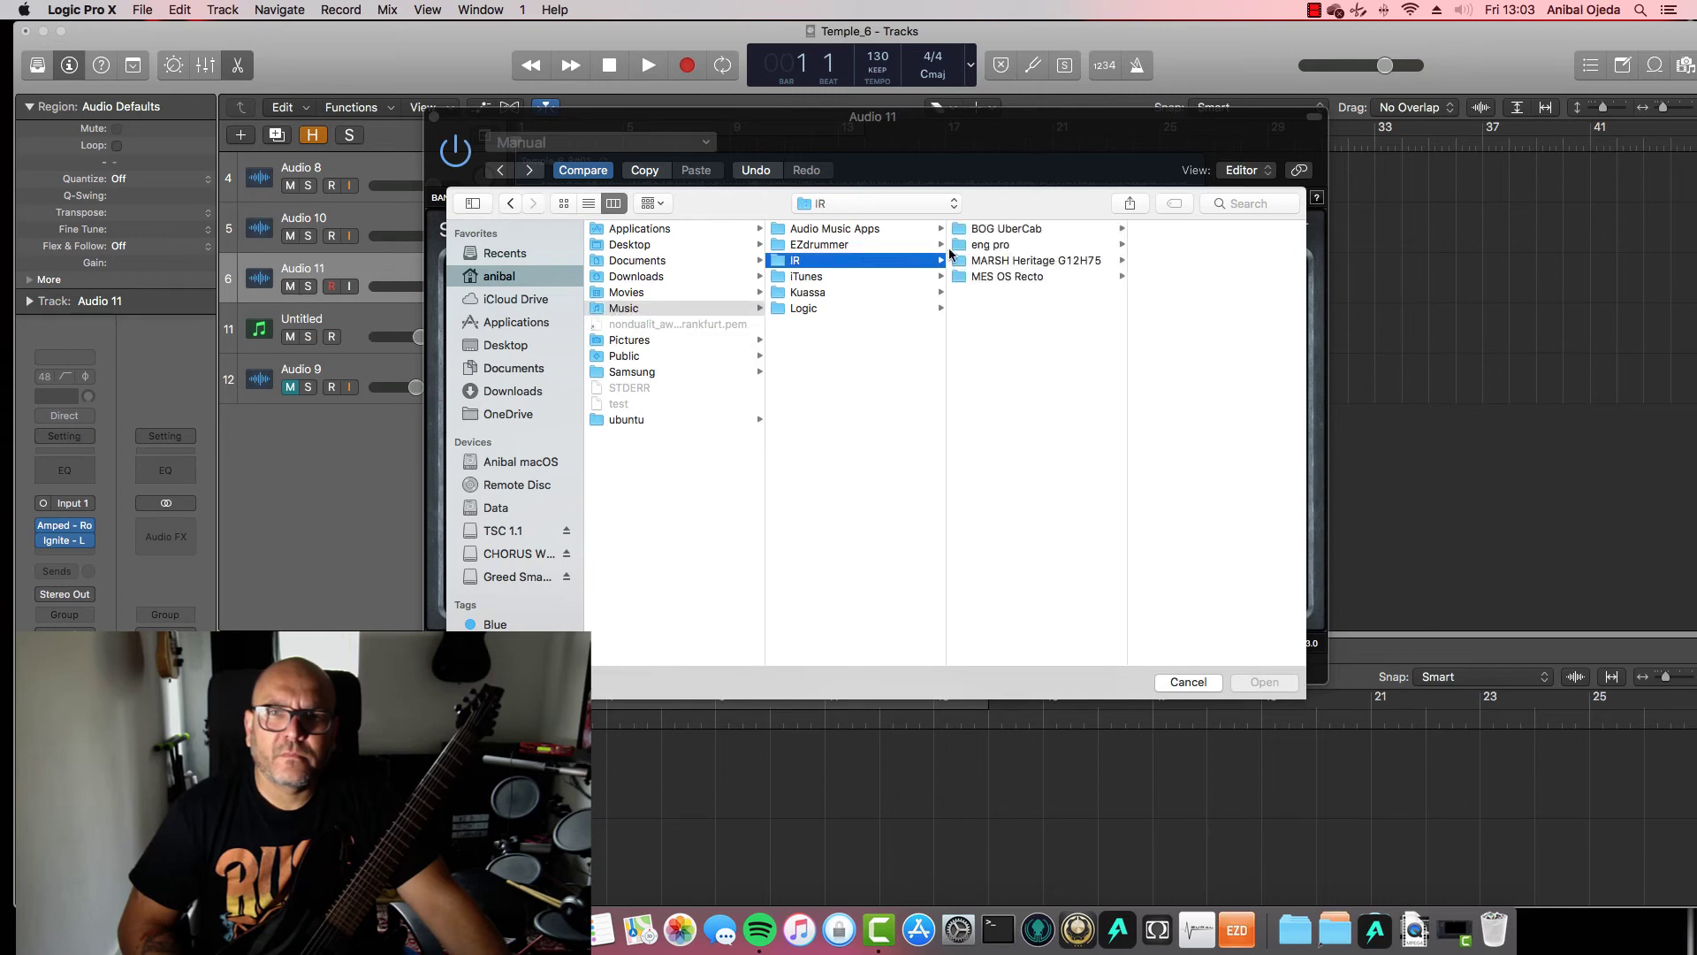
pyautogui.click(990, 275)
pyautogui.click(1180, 306)
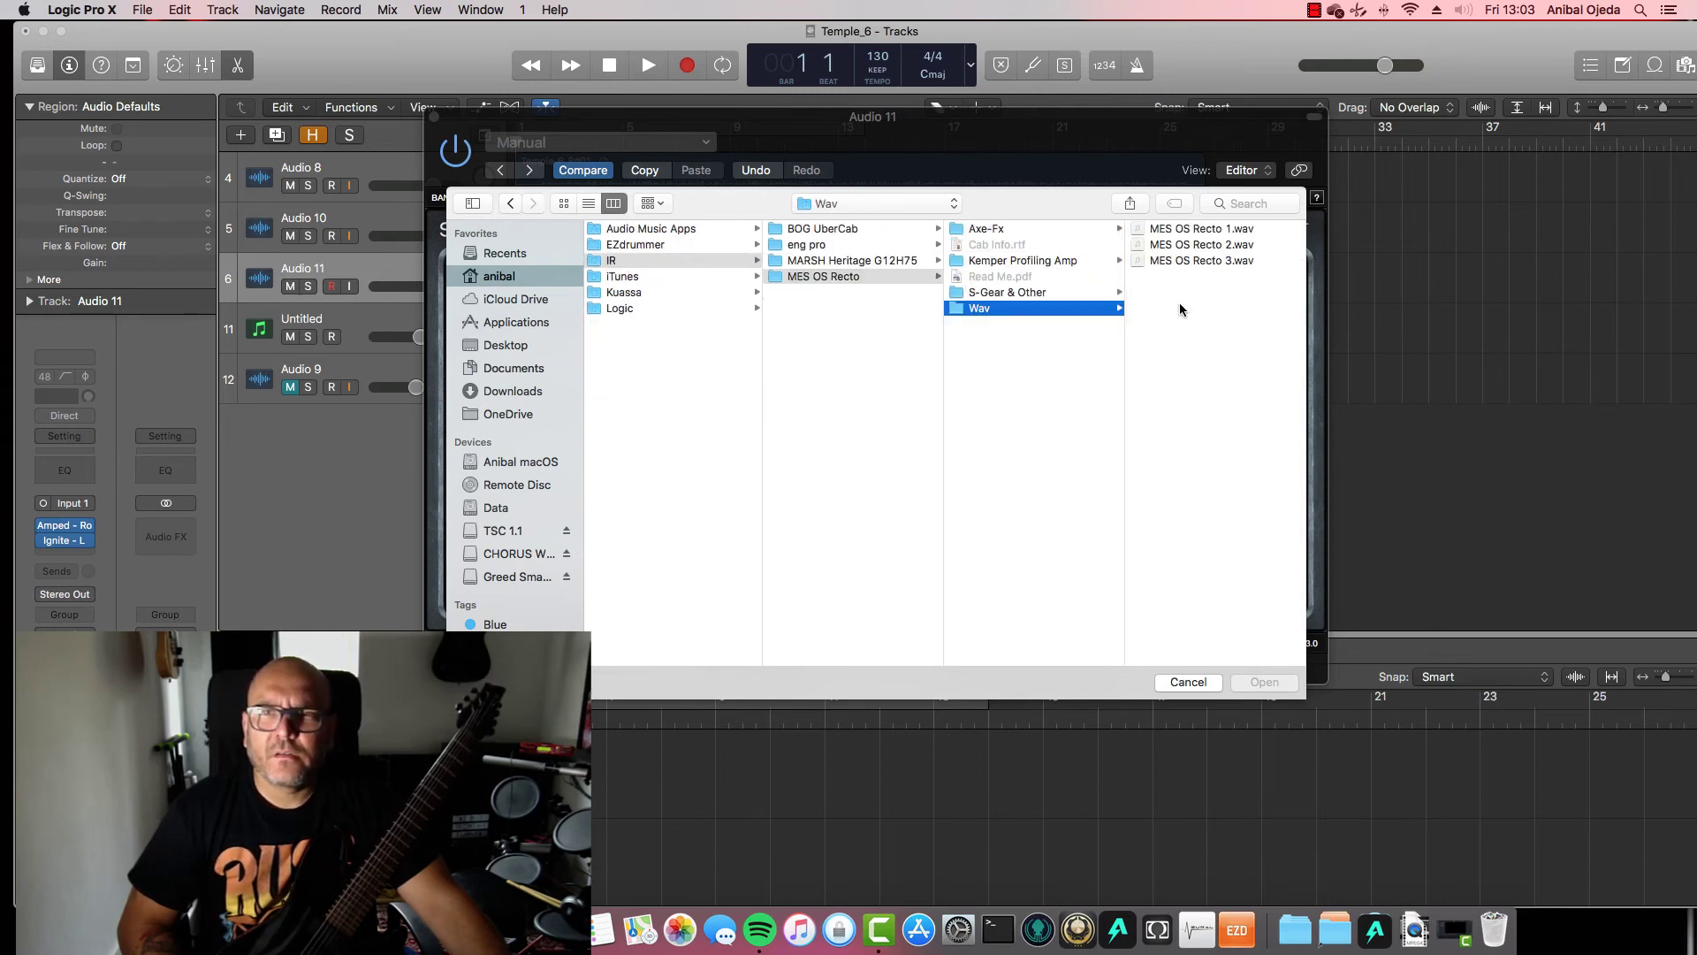
pyautogui.click(1202, 246)
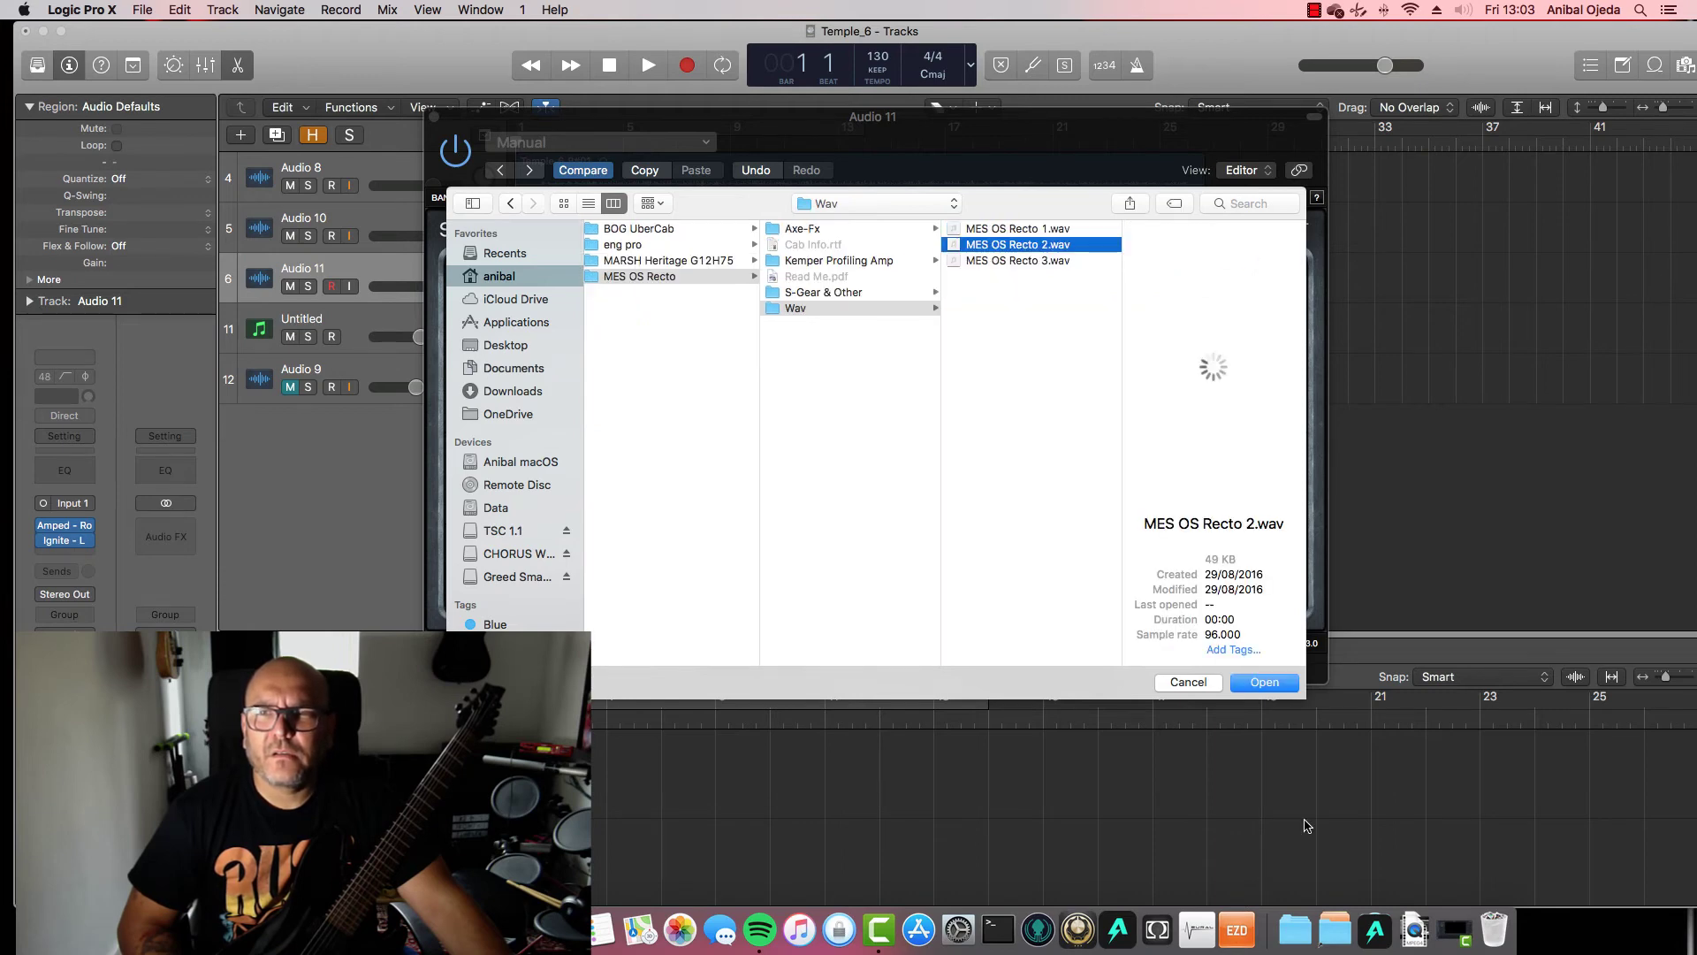
pyautogui.click(1259, 682)
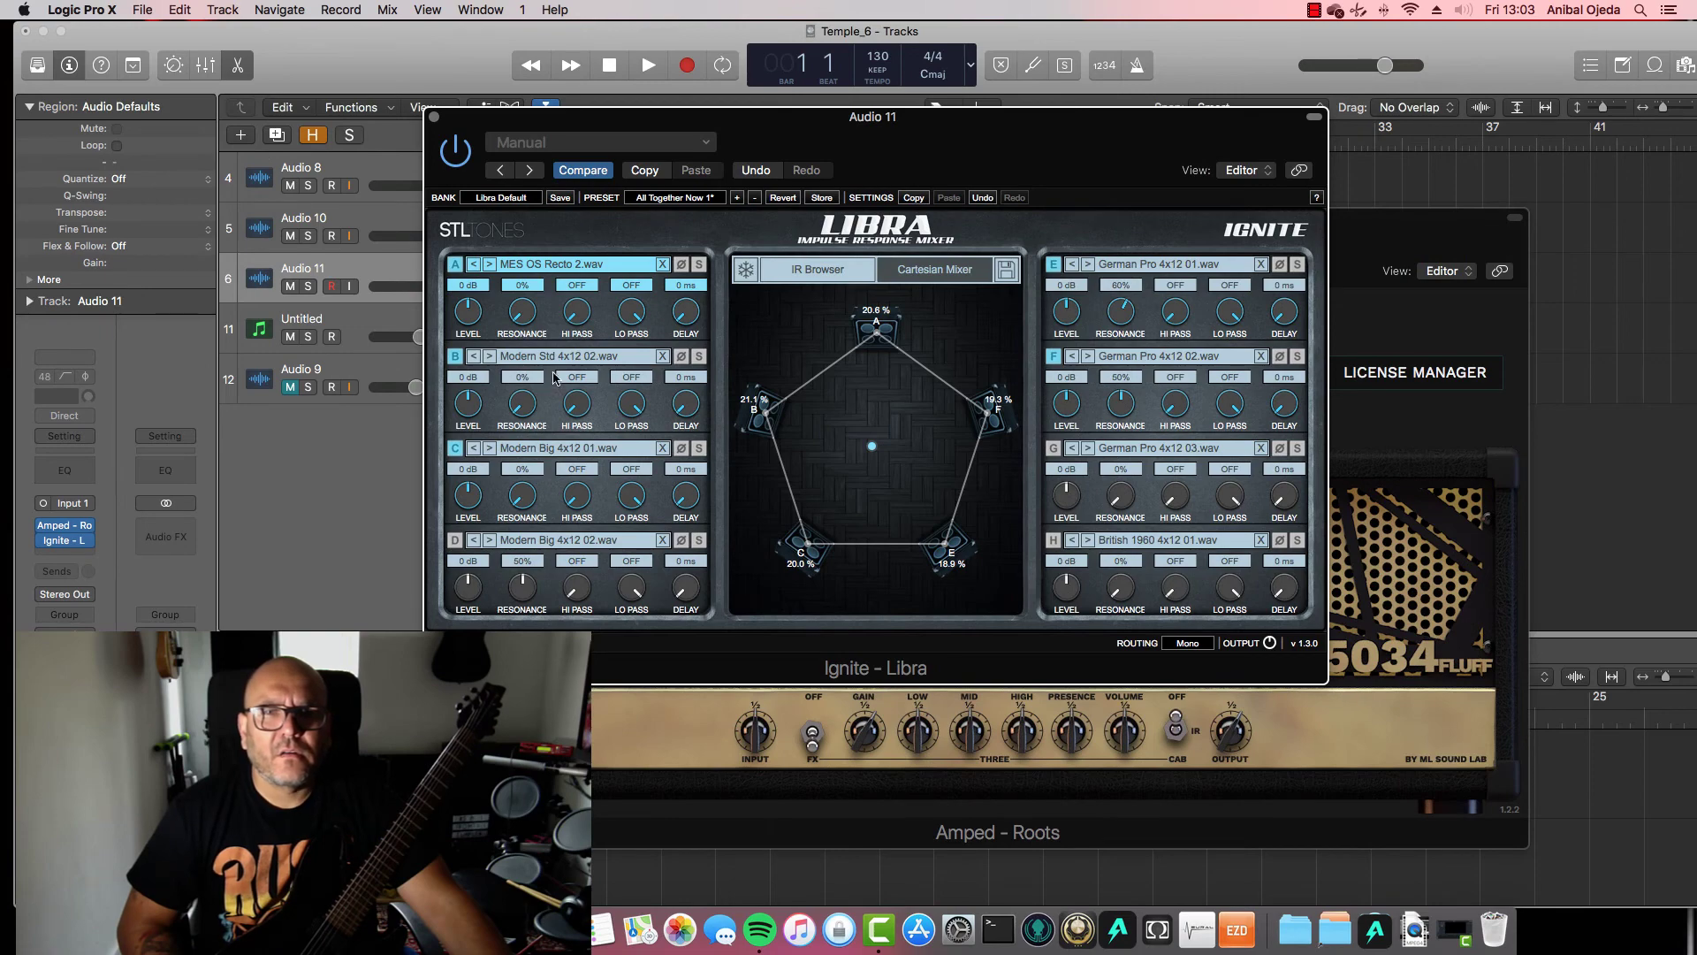
# Browse to Music > IR > eng pro > Wav and select Engl Pro 3.wav for Libra slot B
pyautogui.click(535, 363)
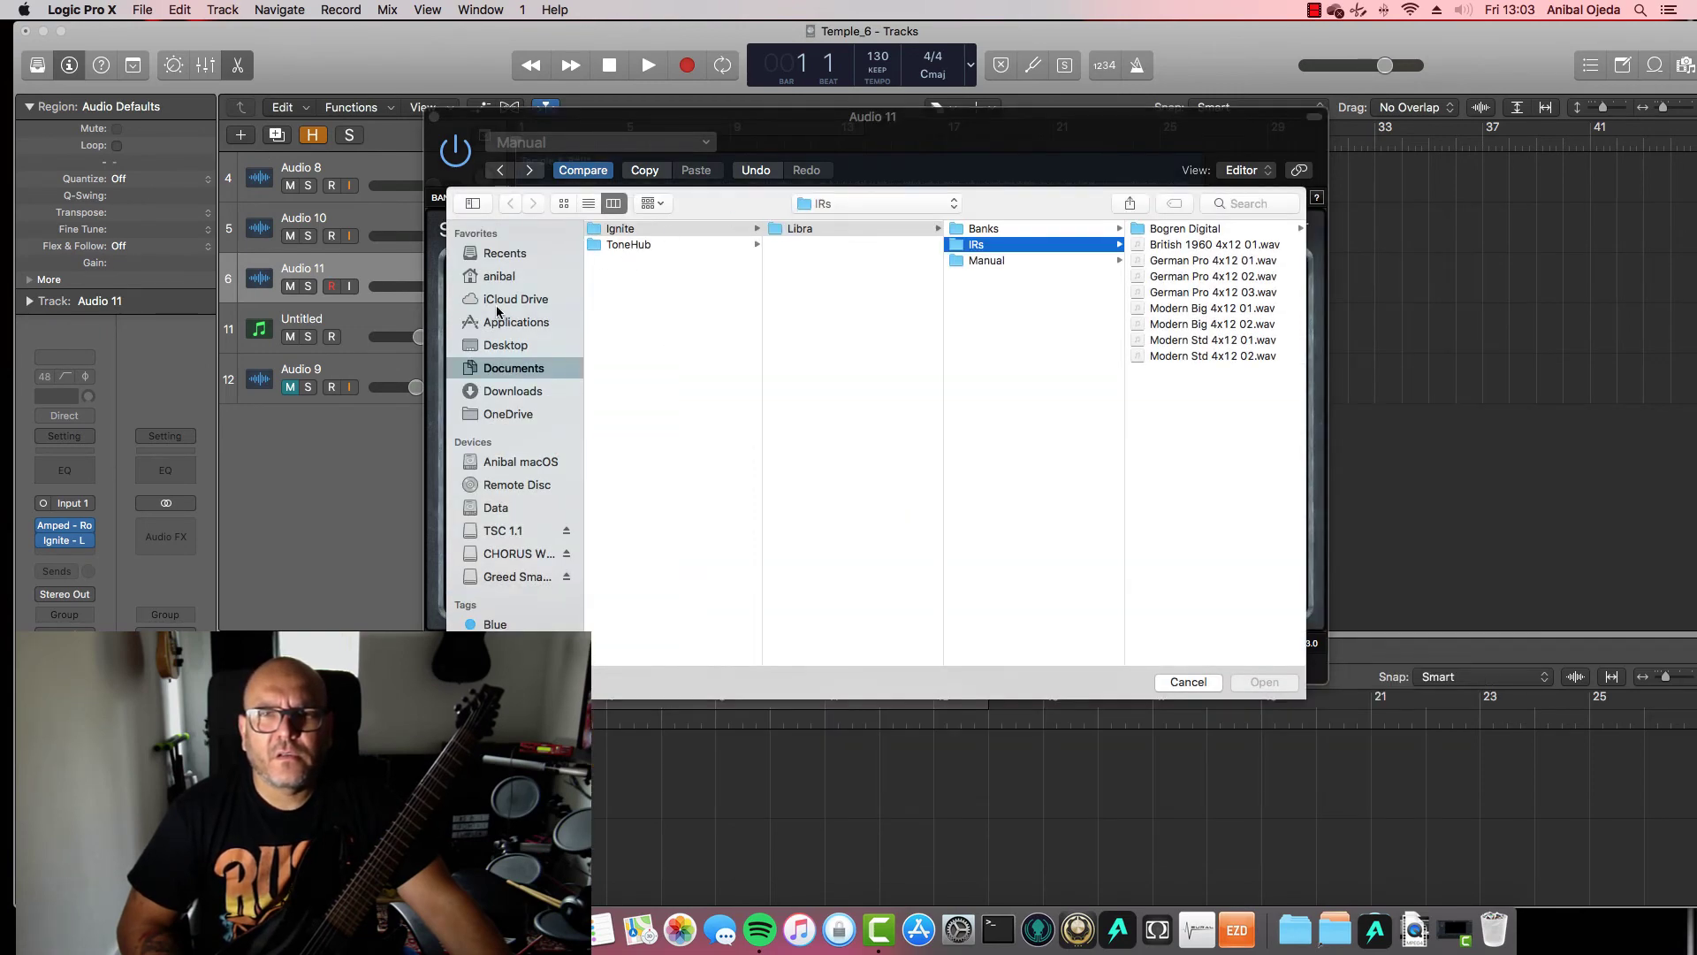
pyautogui.click(495, 275)
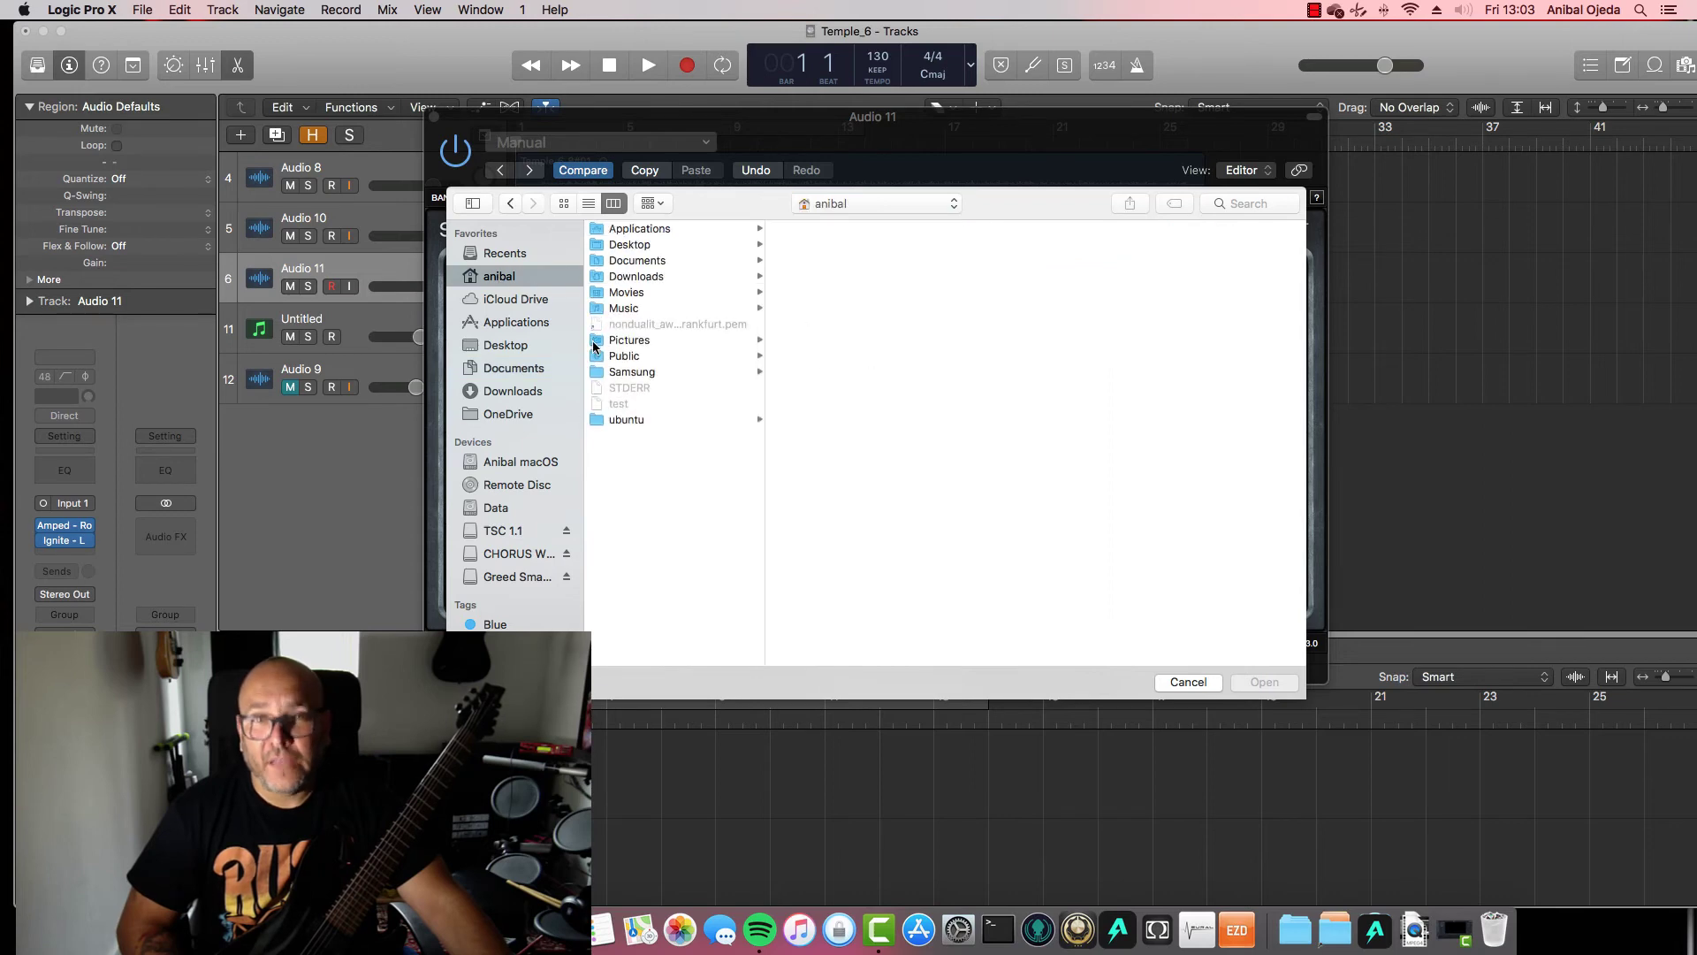
pyautogui.click(628, 307)
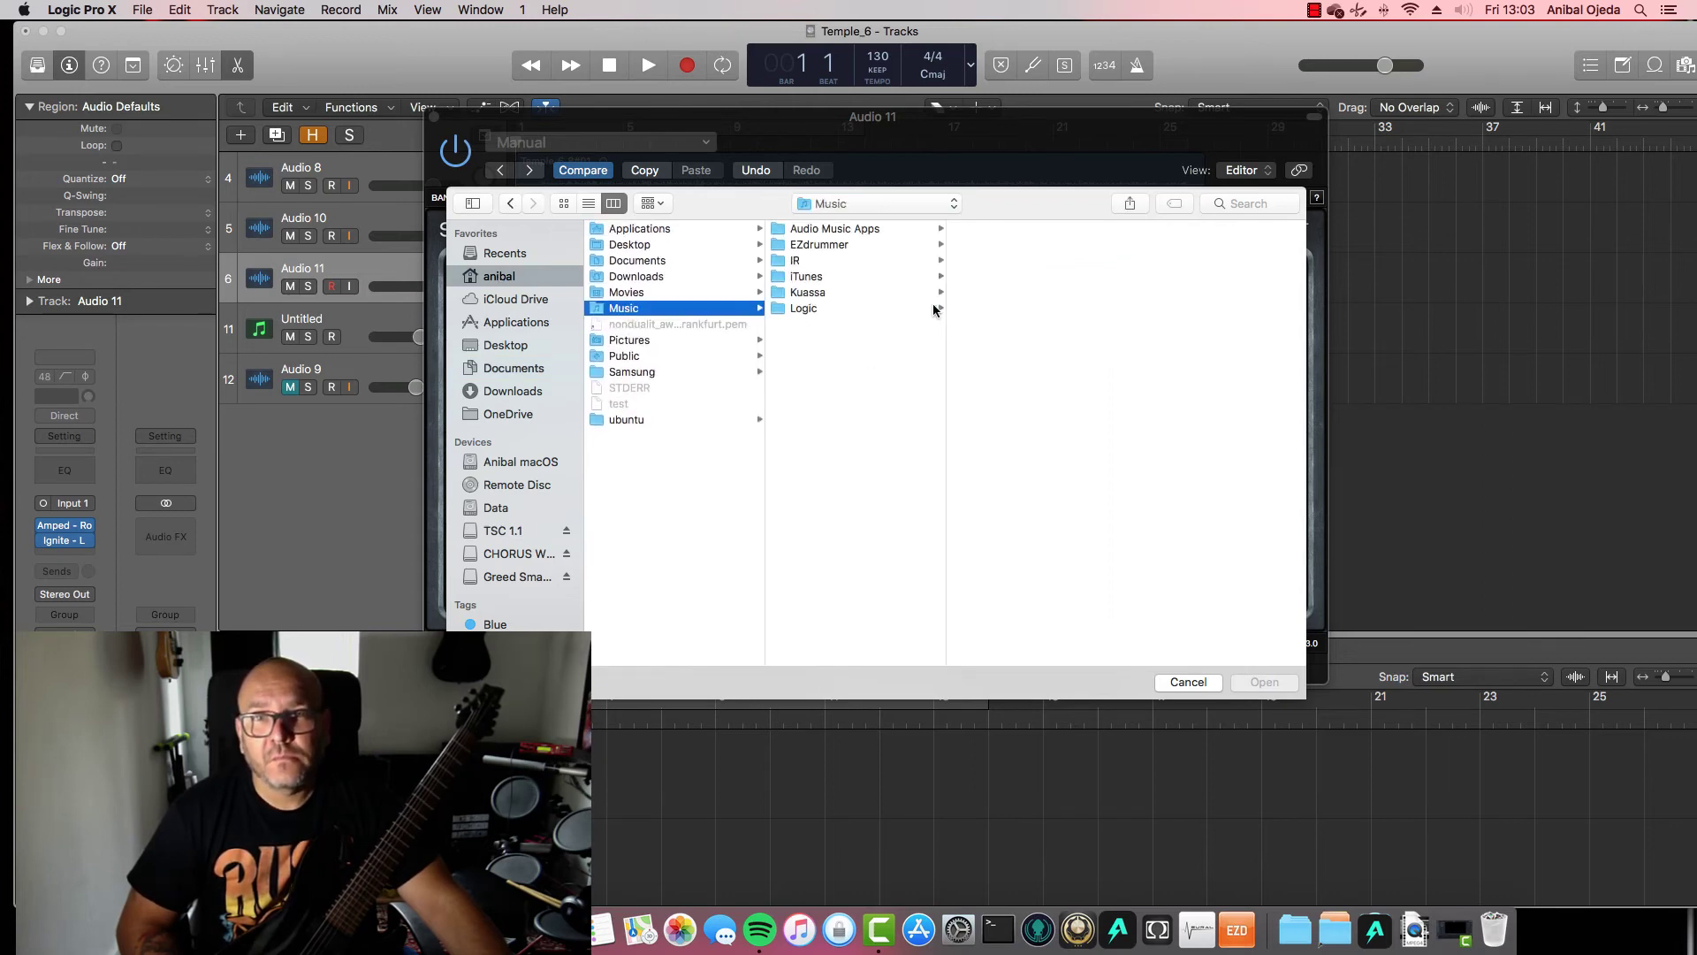
pyautogui.click(857, 264)
pyautogui.click(981, 245)
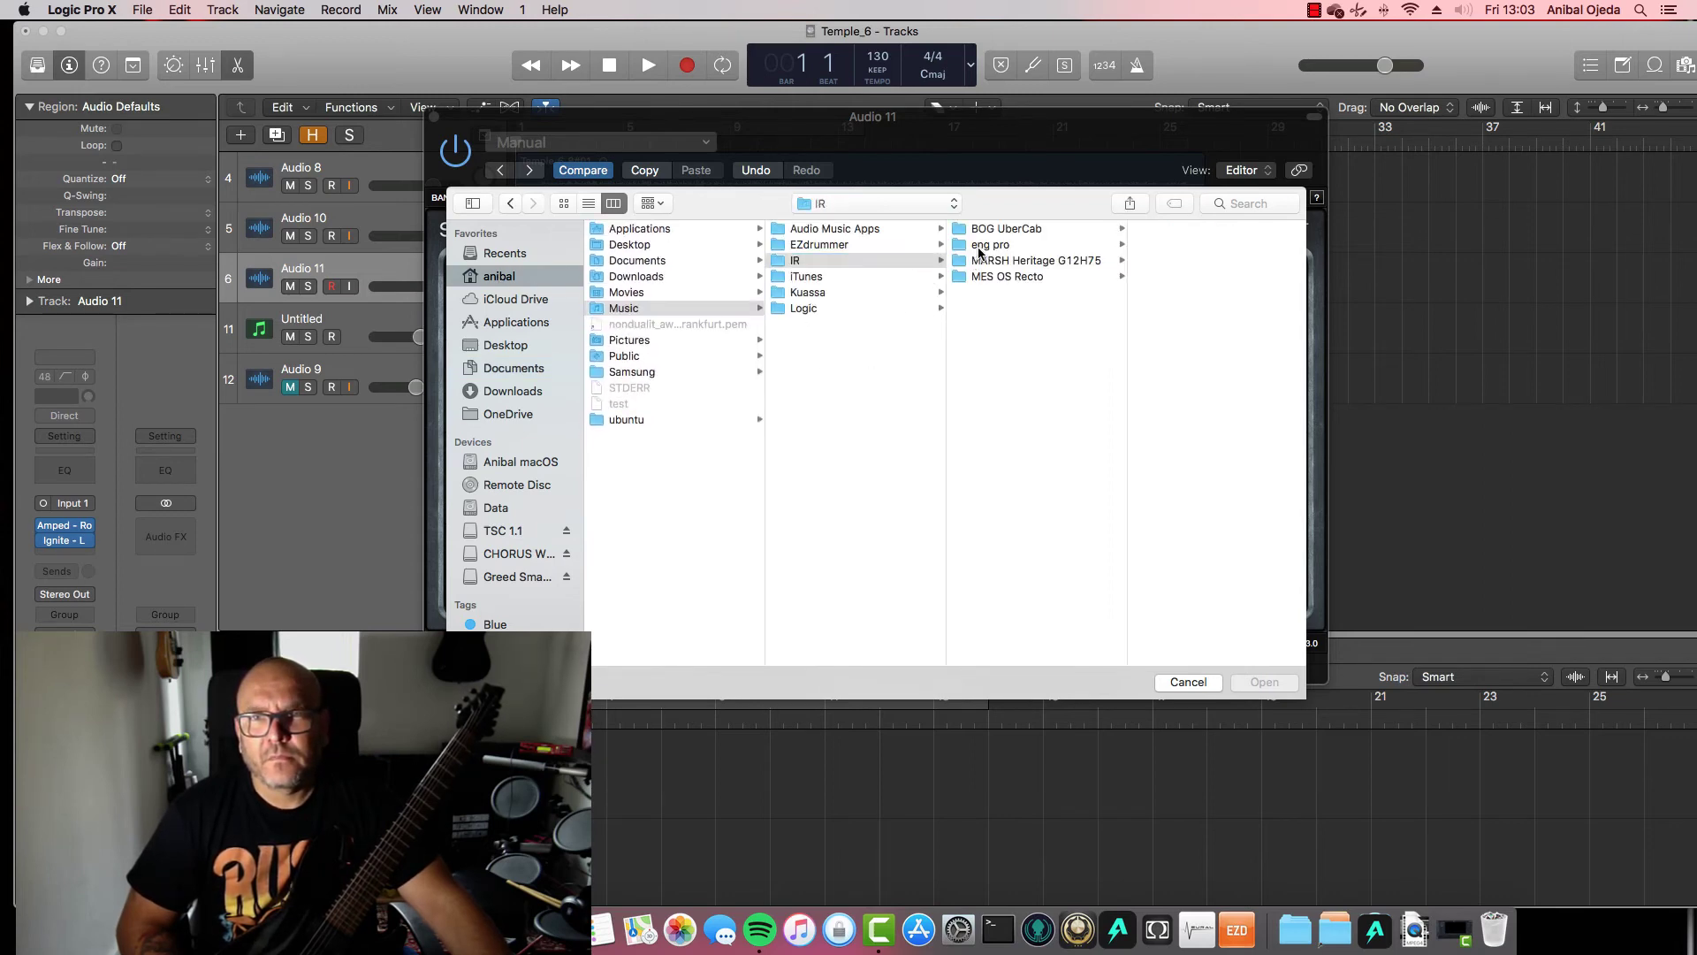
pyautogui.click(1158, 308)
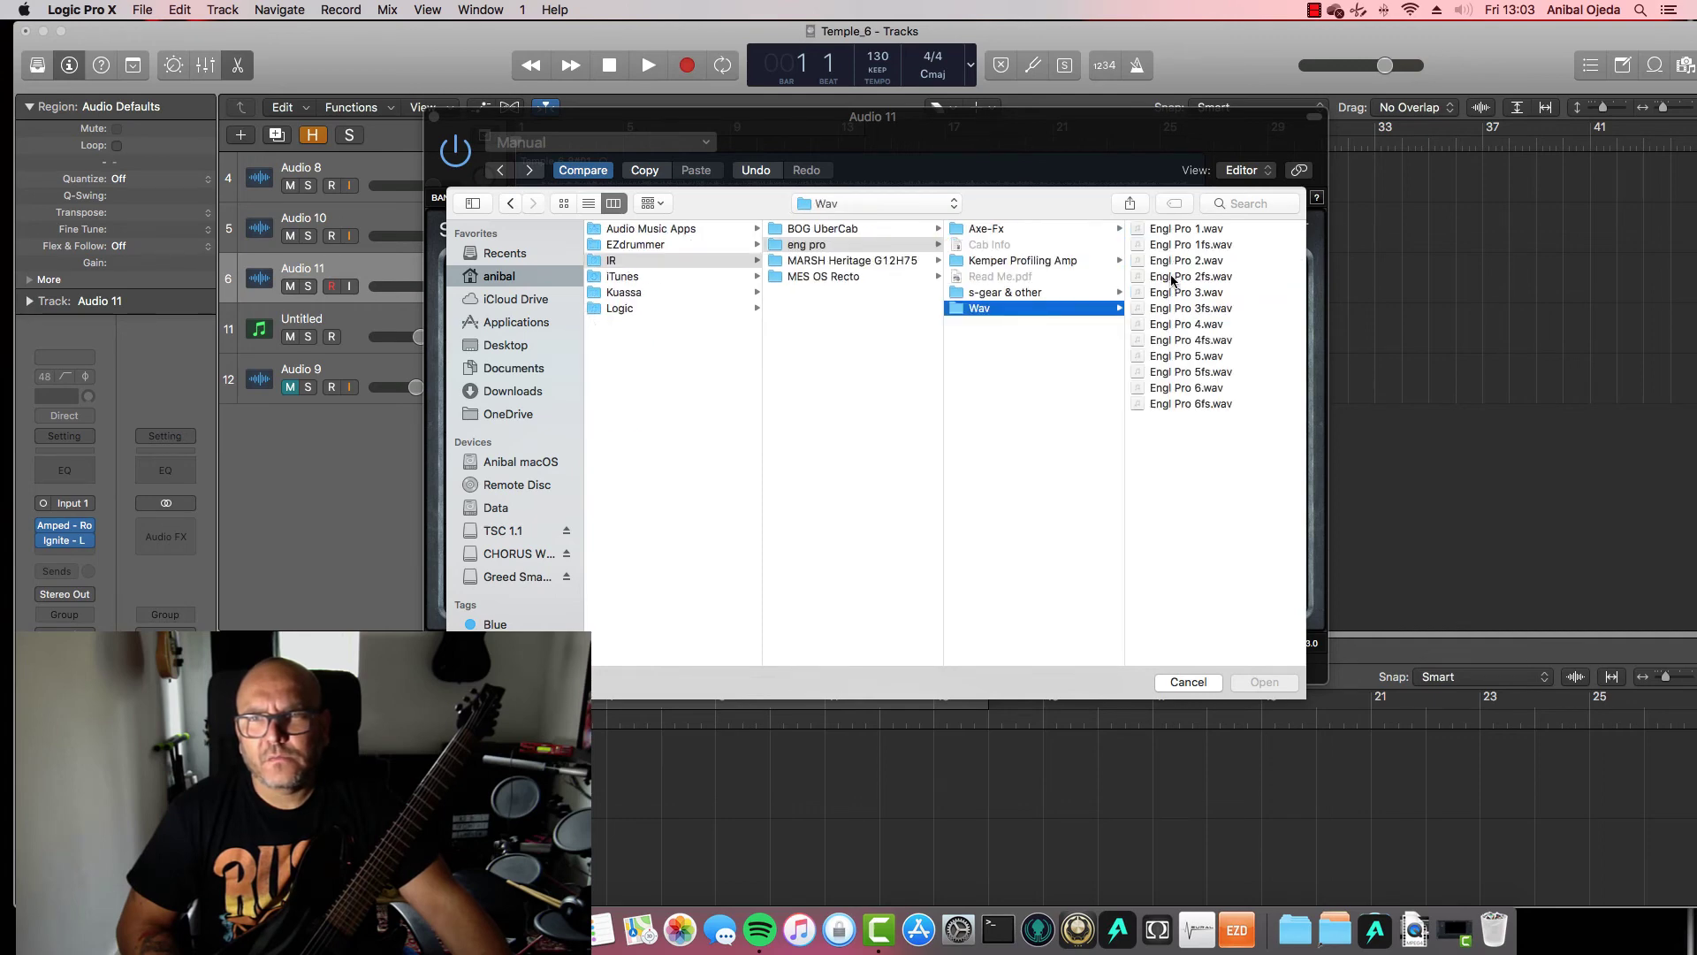
pyautogui.click(1179, 293)
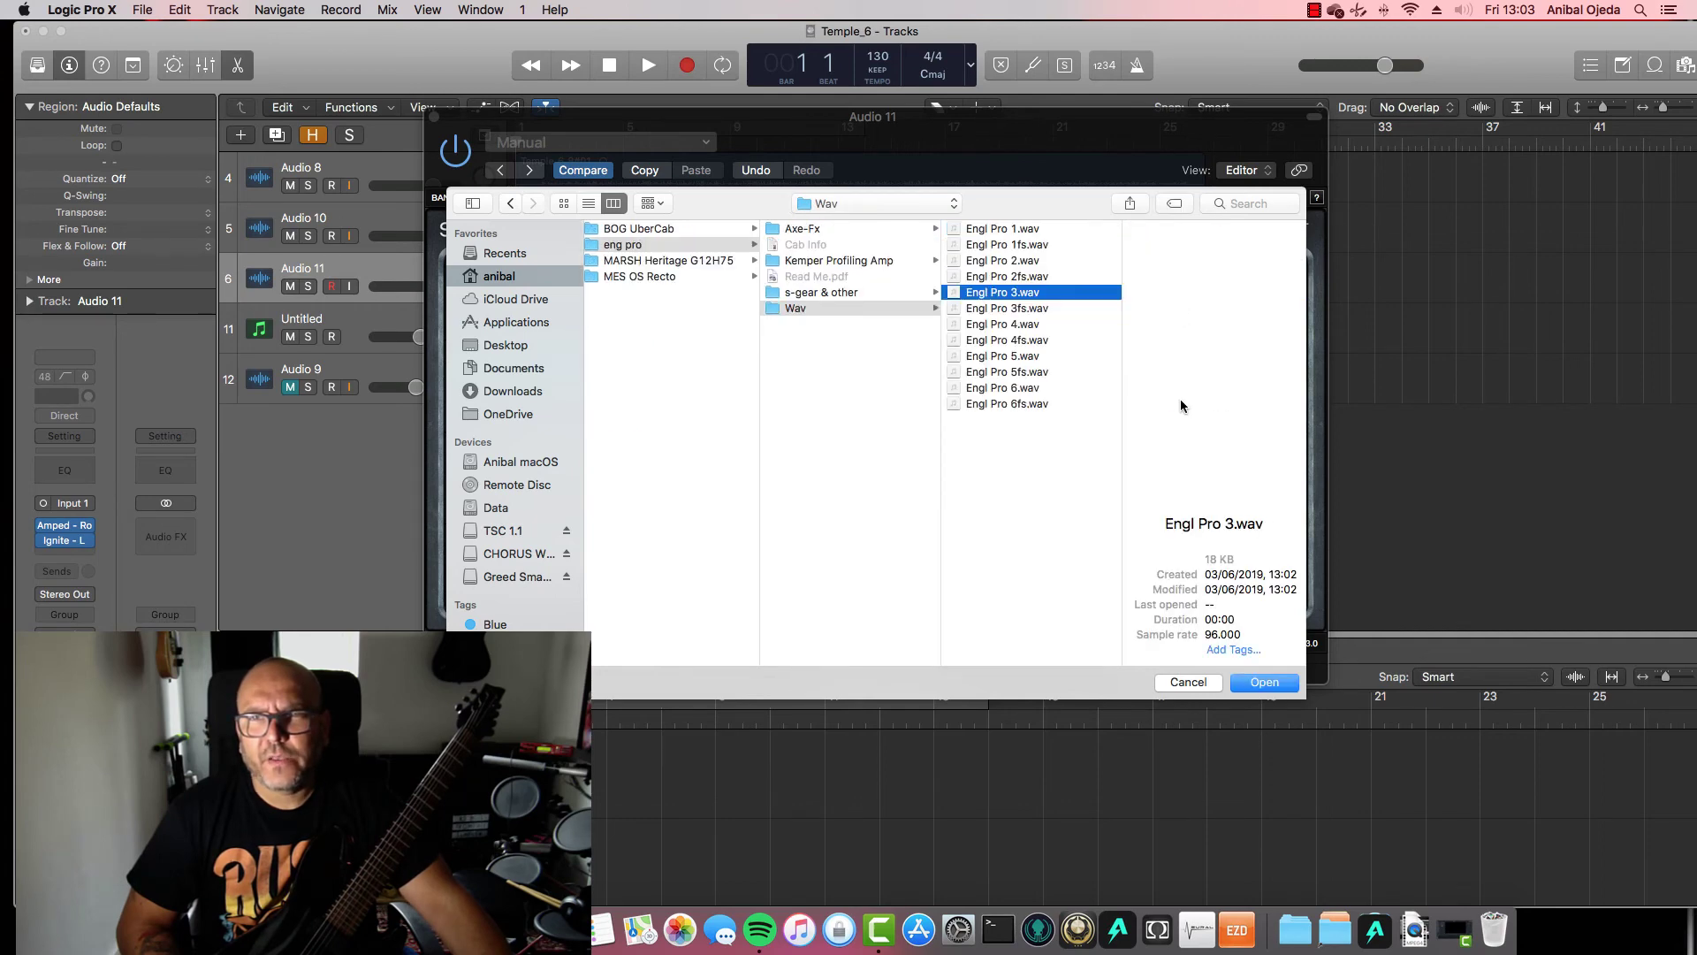
# Confirm Engl Pro 3.wav into slot B and switch off Libra slot C, leaving four IRs
pyautogui.click(1266, 682)
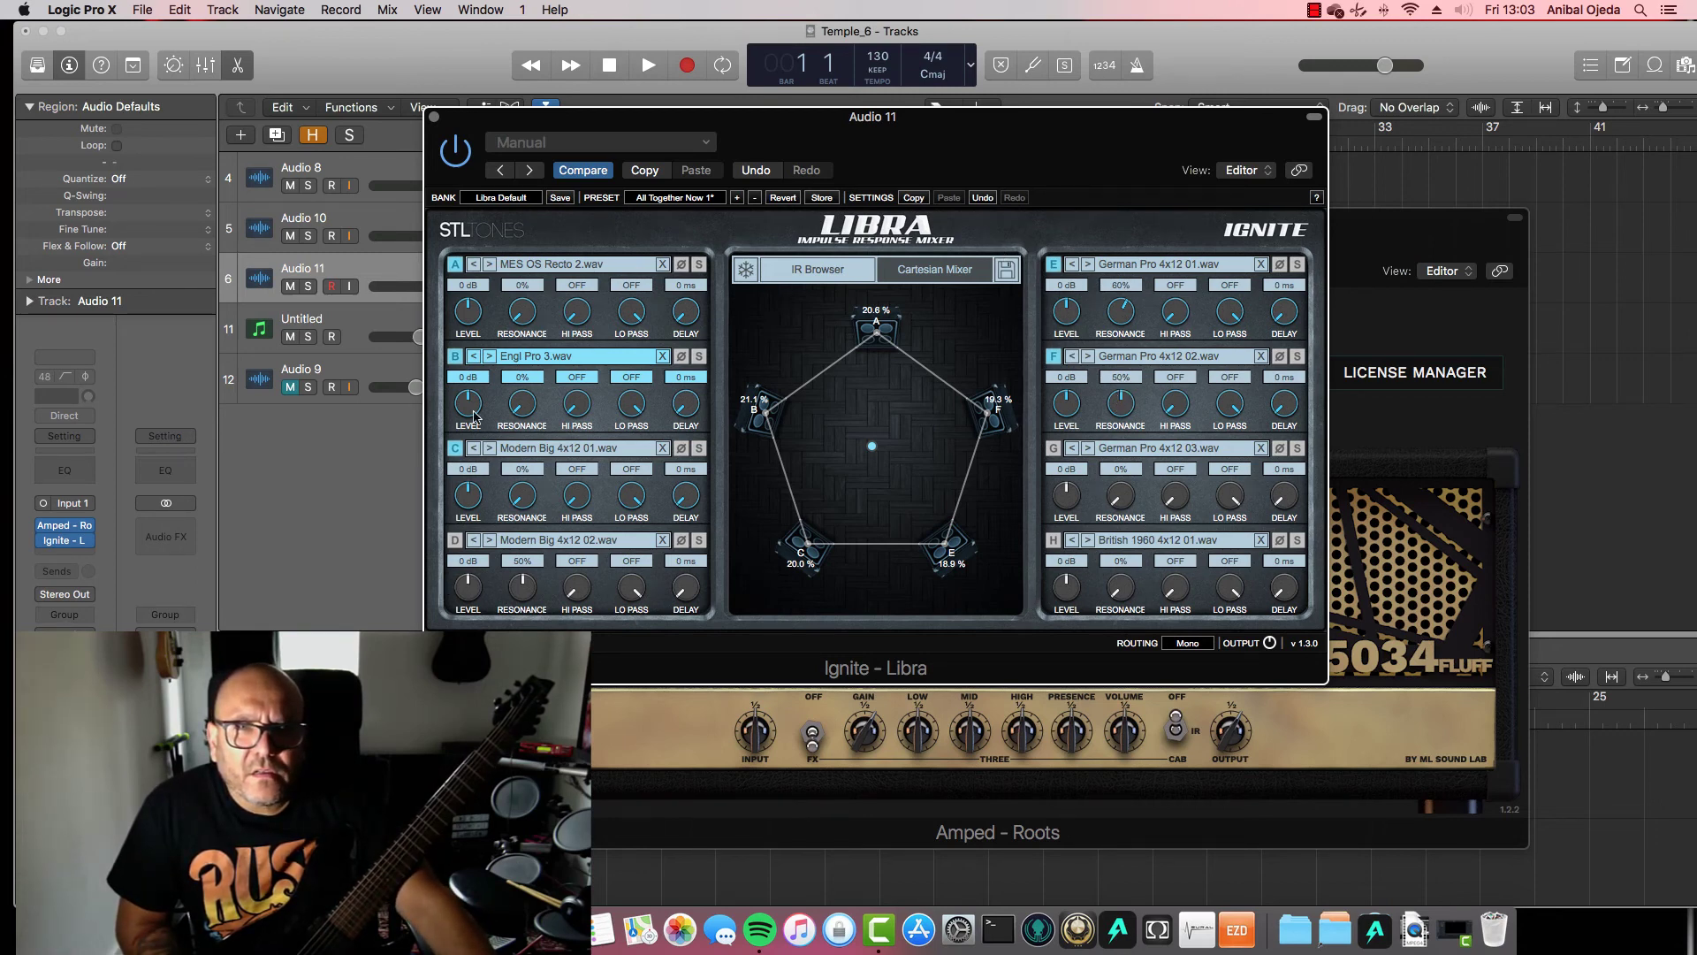
pyautogui.scroll(-1, 476, 409)
pyautogui.click(454, 448)
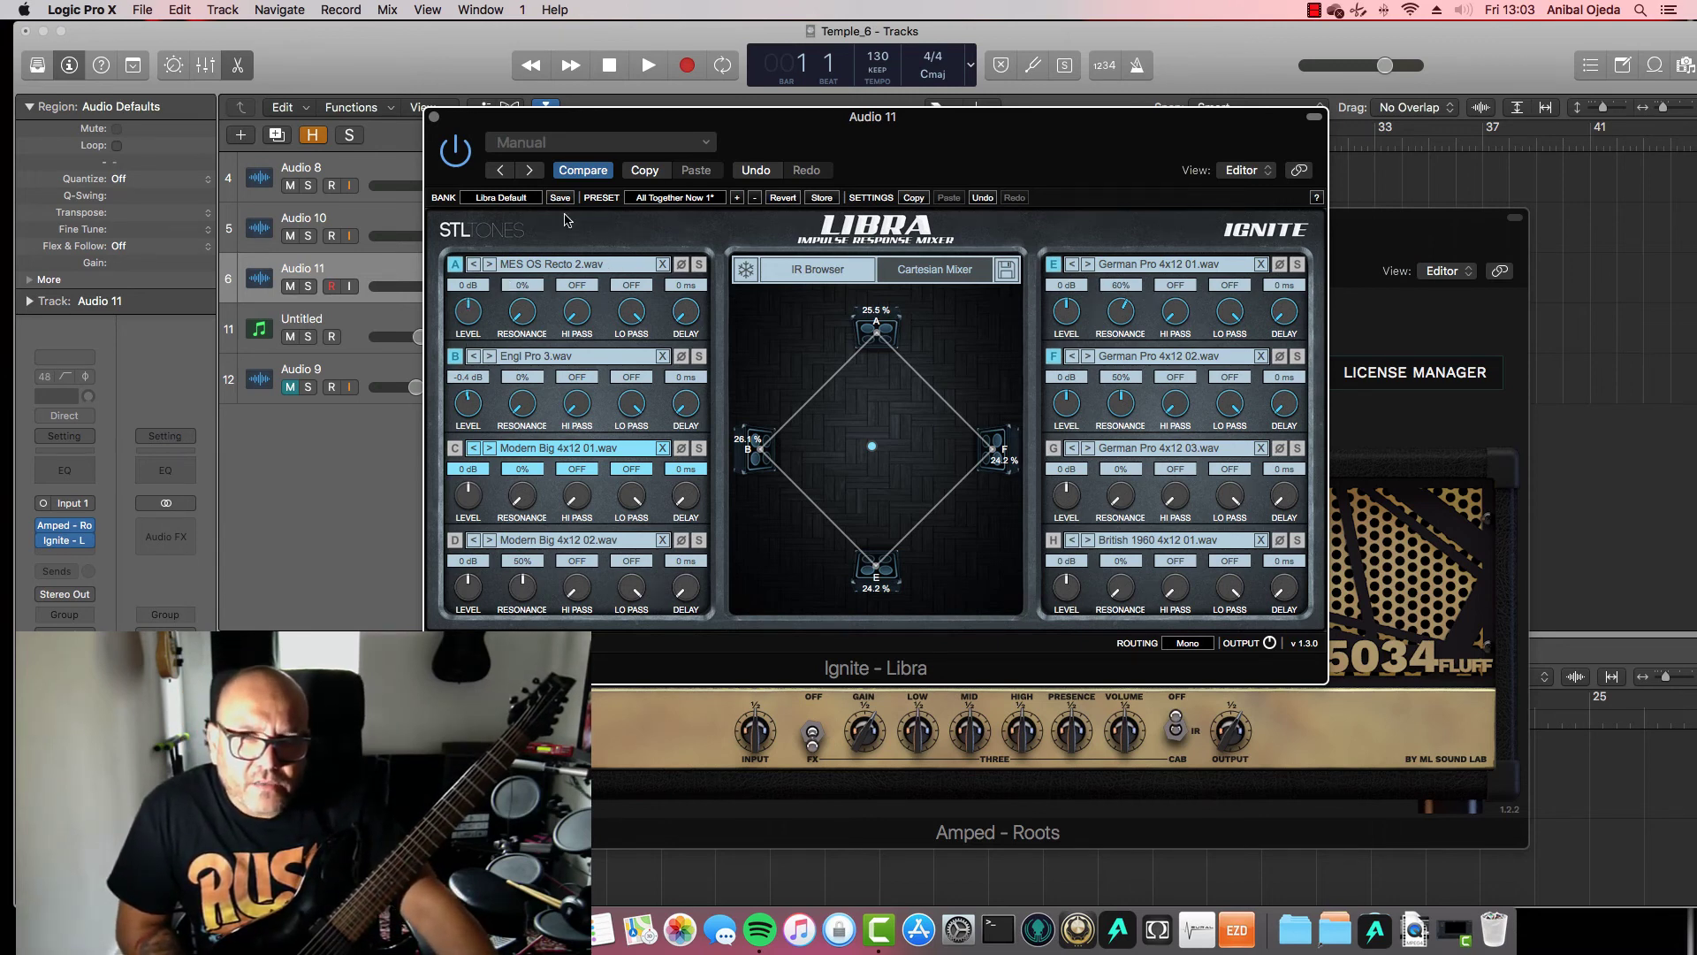
# Bring the Lancaster Chernobyl IR product page back up in Safari
pyautogui.press('super+Tab')
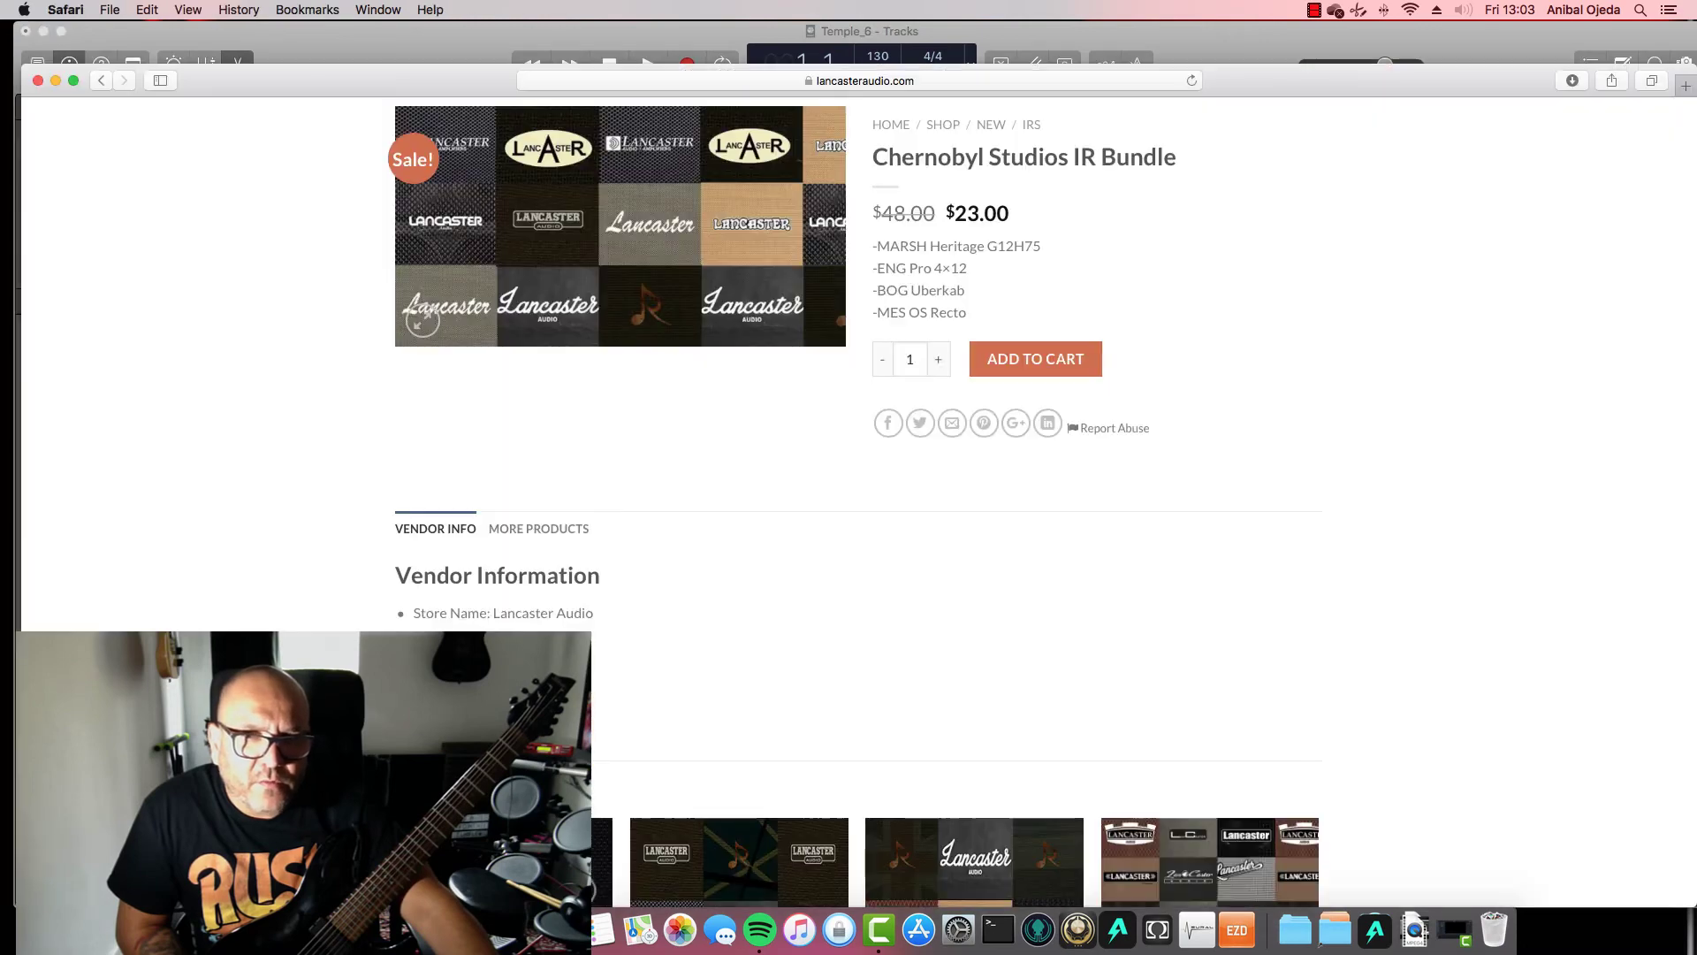
pyautogui.scroll(-3, 1111, 411)
pyautogui.scroll(5, 1111, 411)
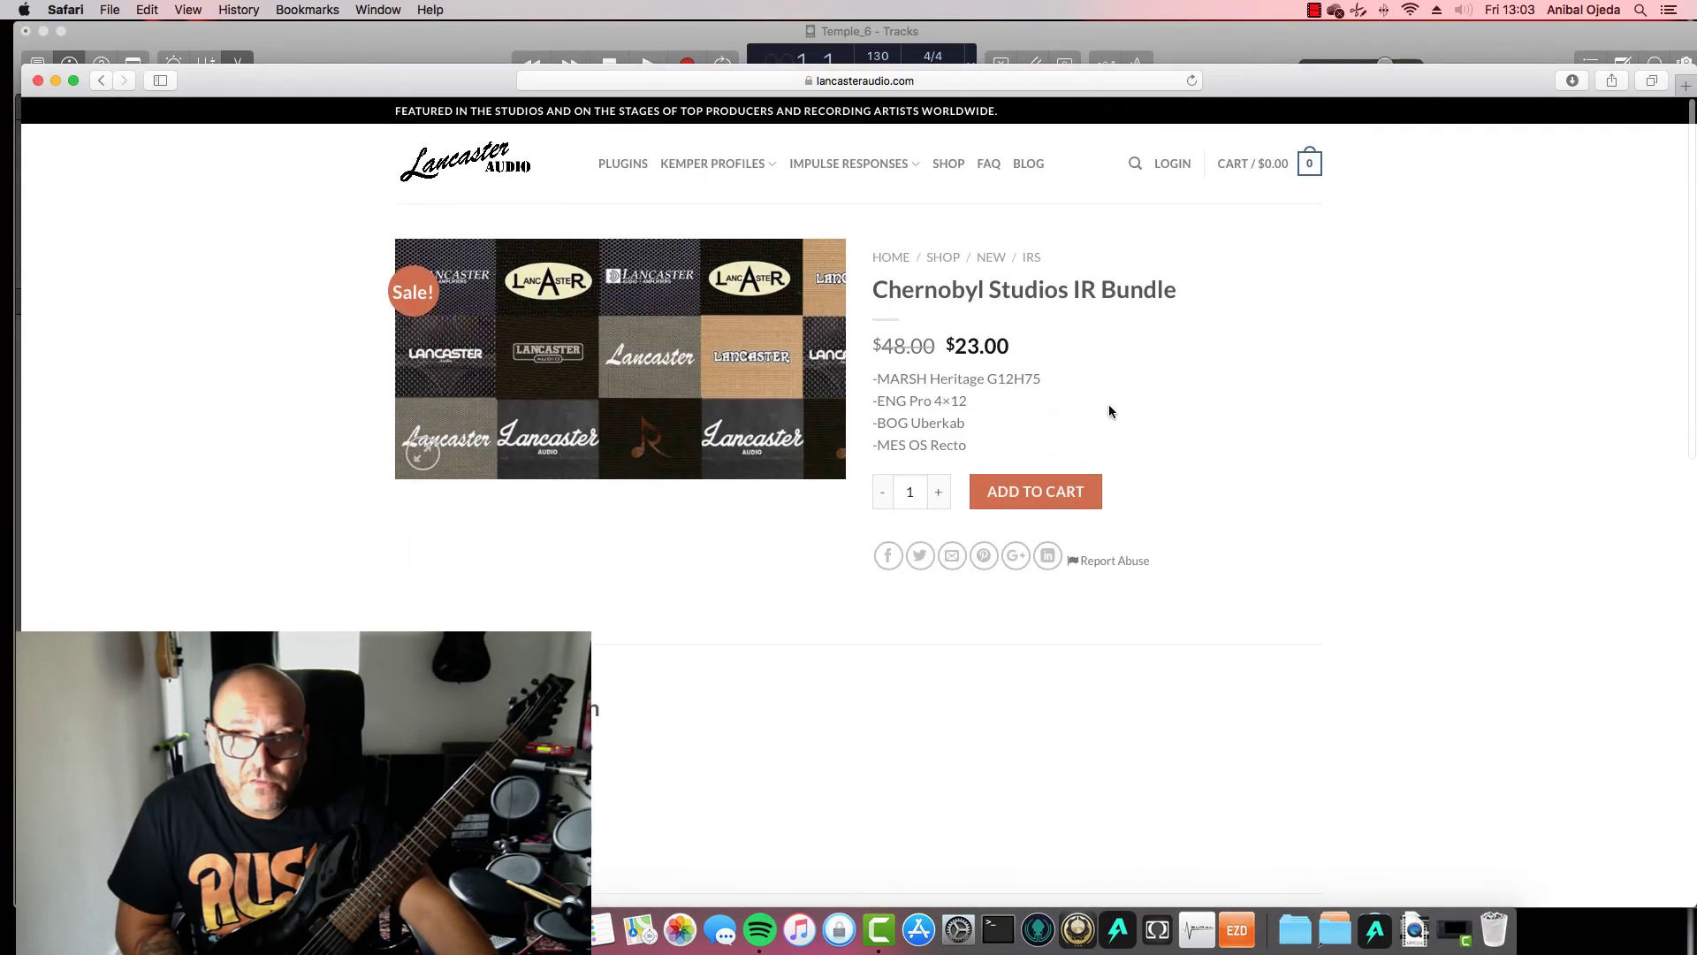
# Raise Libra slot A to +6.4 dB and slot B to +7.4 dB, then rearrange the plug-in windows
pyautogui.click(54, 82)
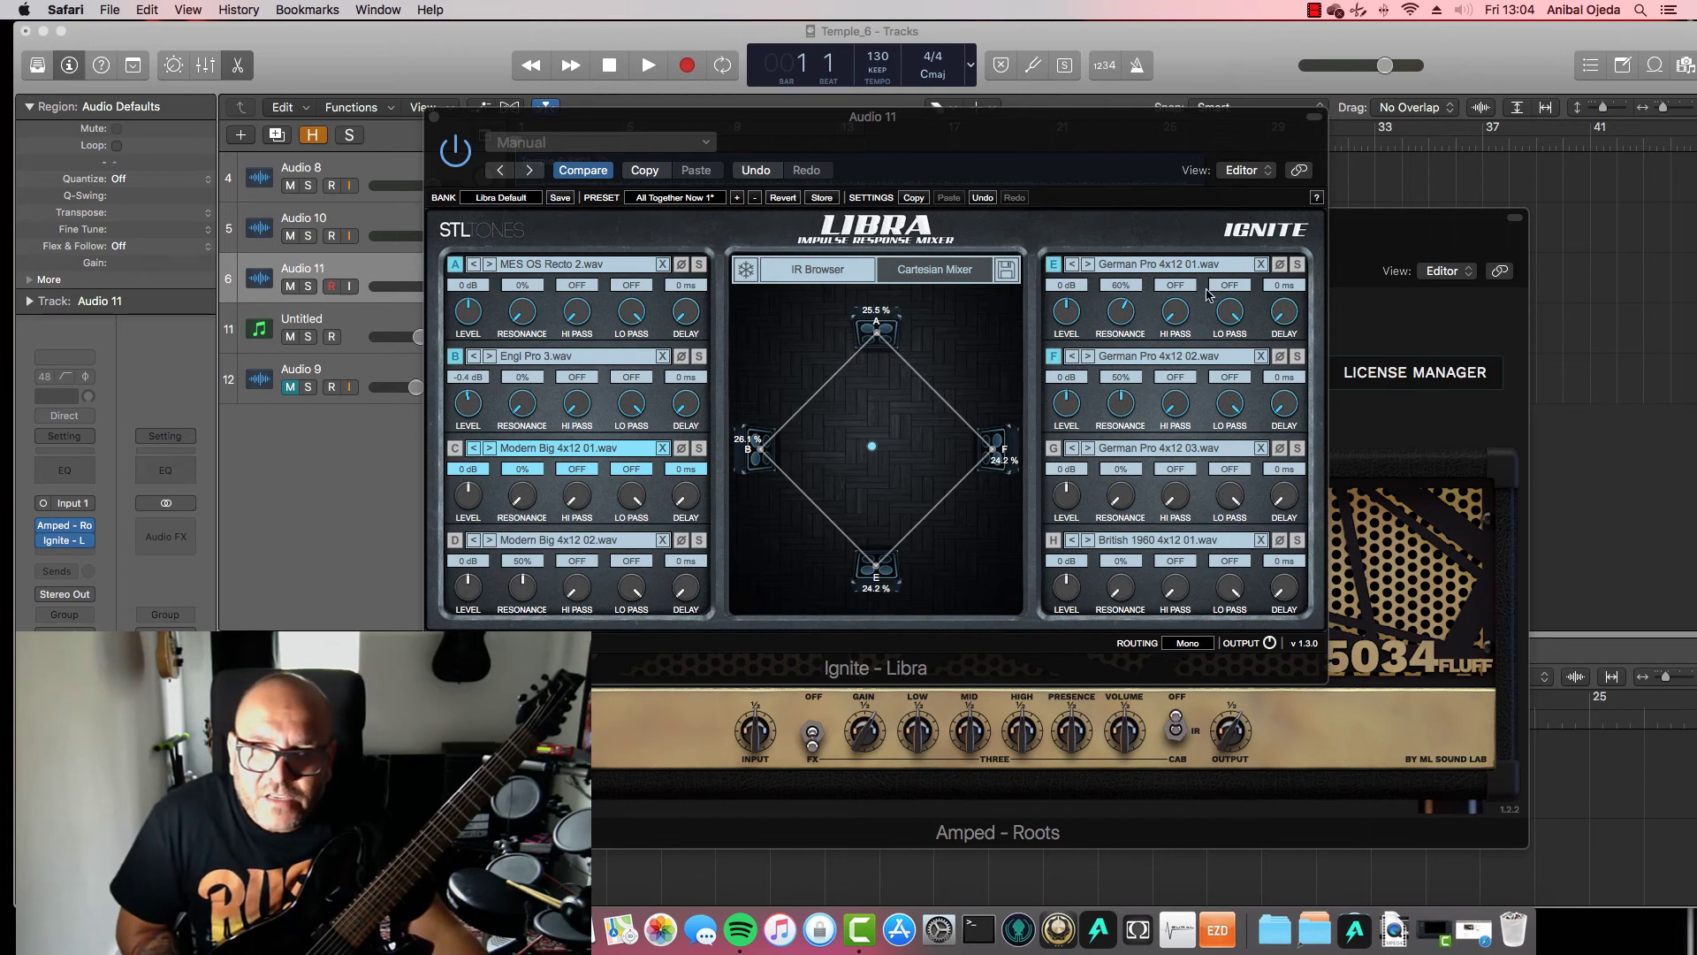
pyautogui.click(466, 325)
pyautogui.moveTo(466, 324)
pyautogui.mouseDown()
pyautogui.moveTo(454, 290)
pyautogui.moveTo(455, 320)
pyautogui.mouseUp()
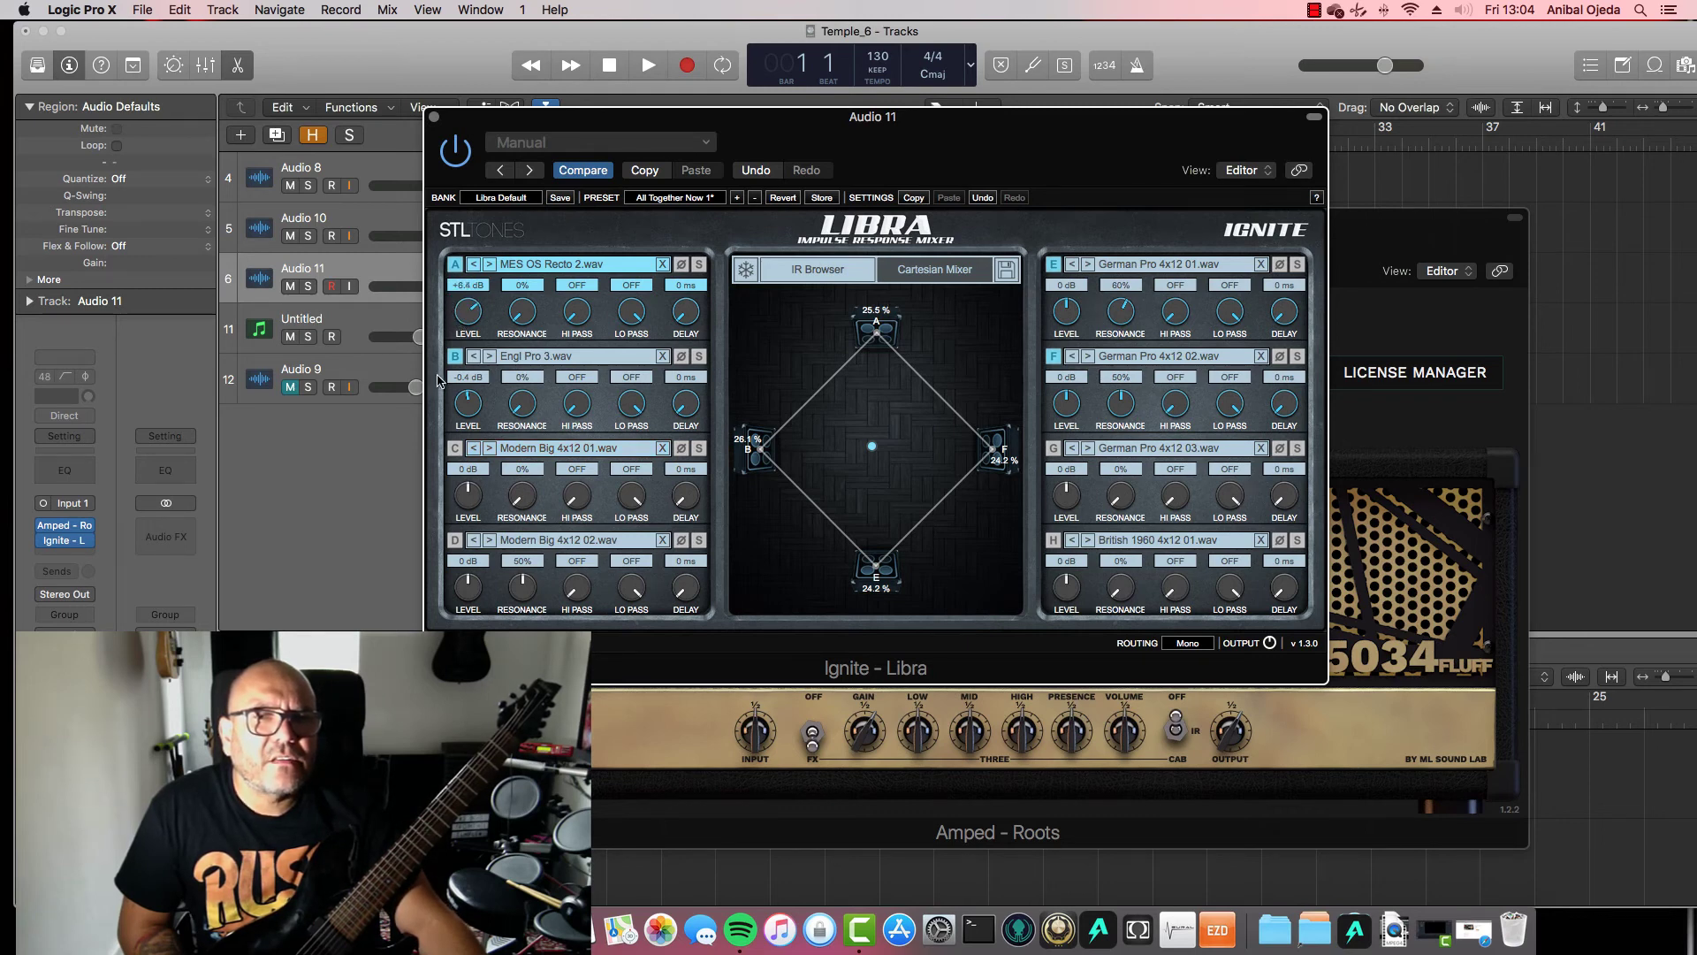
pyautogui.moveTo(454, 411); pyautogui.dragTo(440, 380)
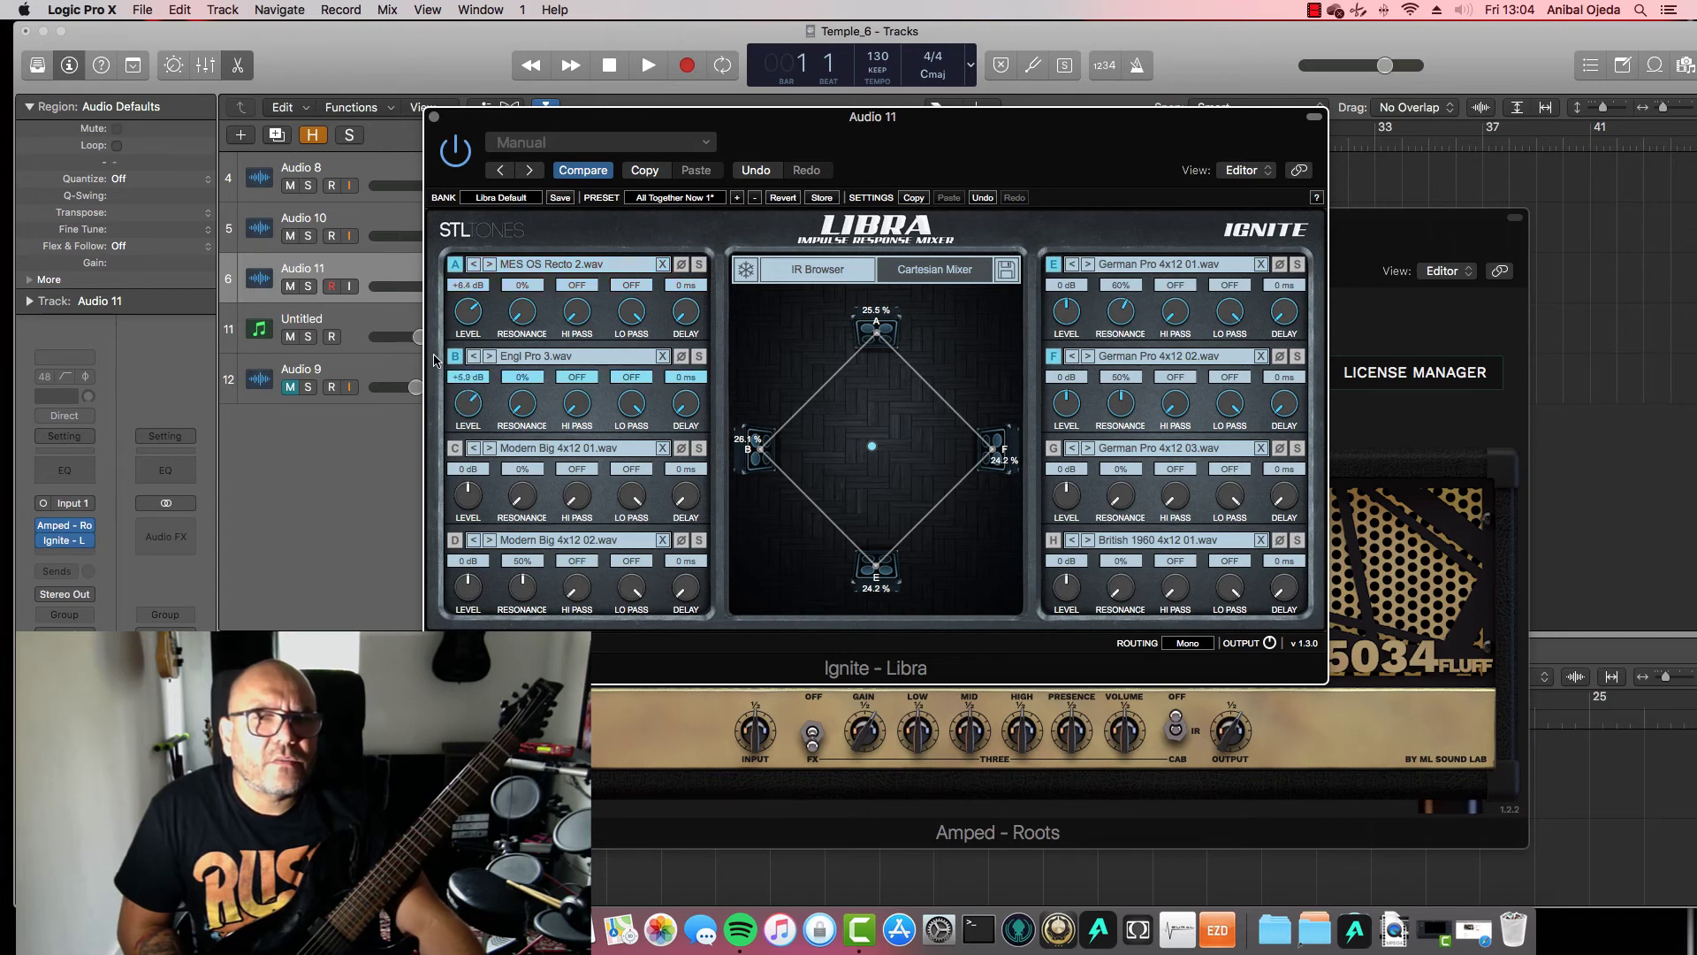
pyautogui.moveTo(434, 352); pyautogui.dragTo(432, 350)
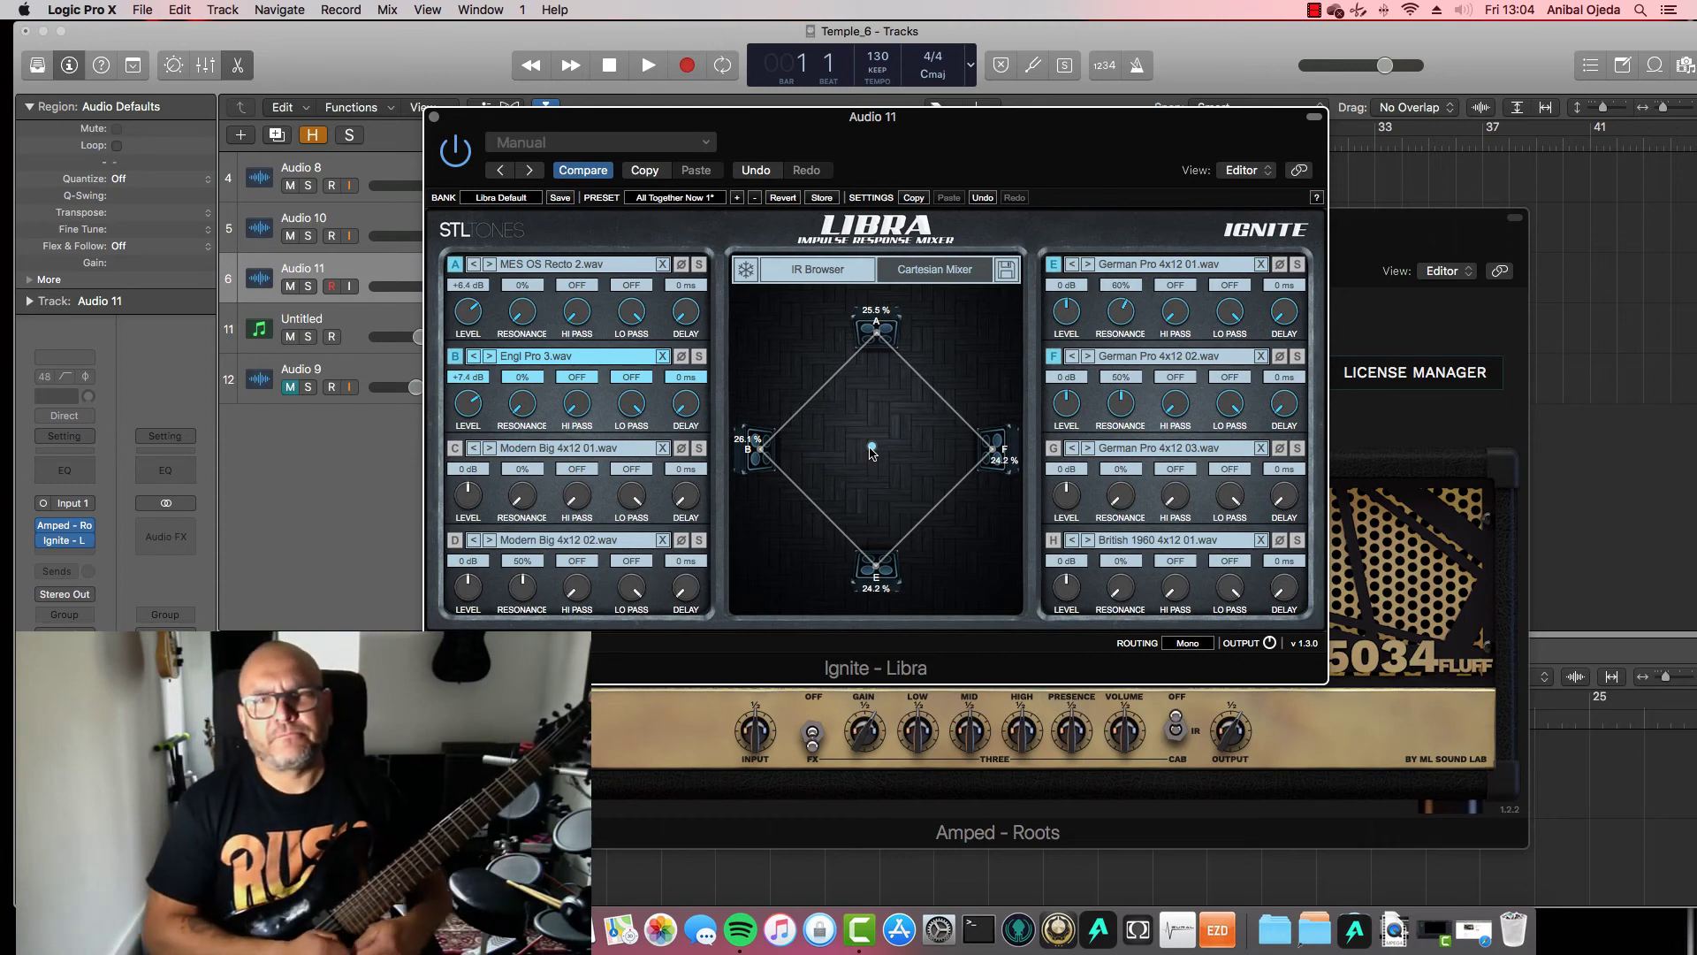
pyautogui.moveTo(1197, 139); pyautogui.dragTo(855, 78)
pyautogui.moveTo(1298, 233); pyautogui.dragTo(1479, 298)
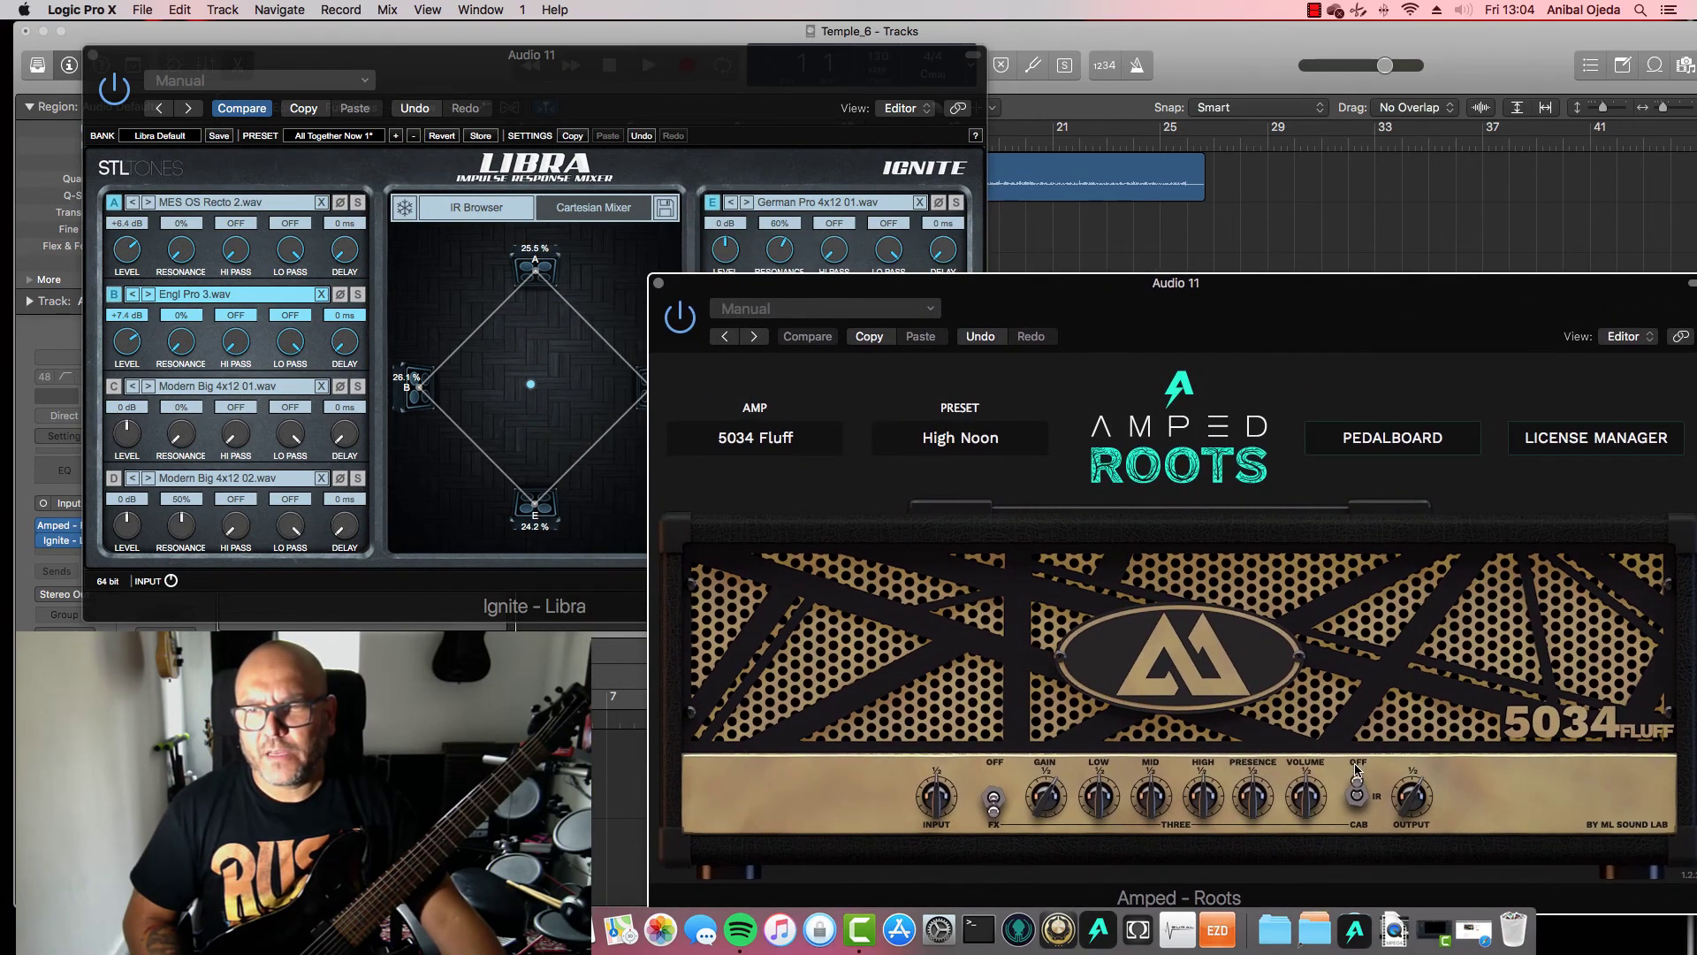
# Move the Libra window to the lower left and enable input monitoring on Audio 11
pyautogui.click(634, 72)
pyautogui.moveTo(488, 65); pyautogui.dragTo(423, 333)
pyautogui.click(351, 287)
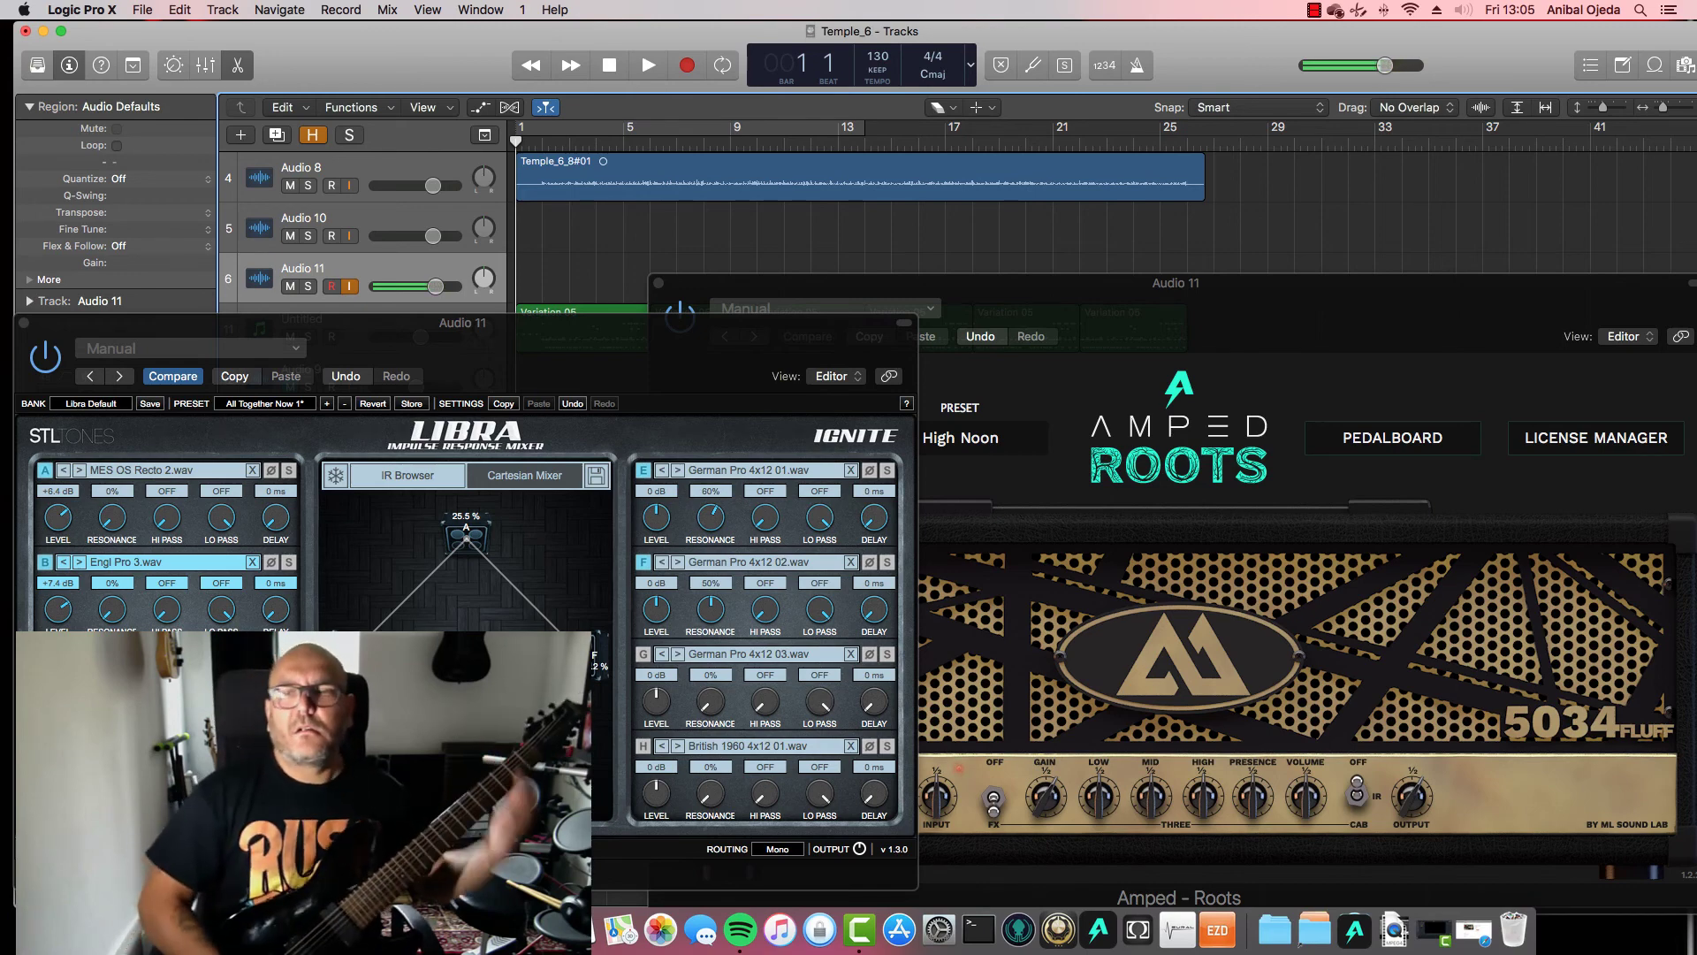
# Show the Amped Roots pedalboard, tweak the Drive pedal's DRIVE knob, then disable Audio 11 monitoring
pyautogui.click(1450, 445)
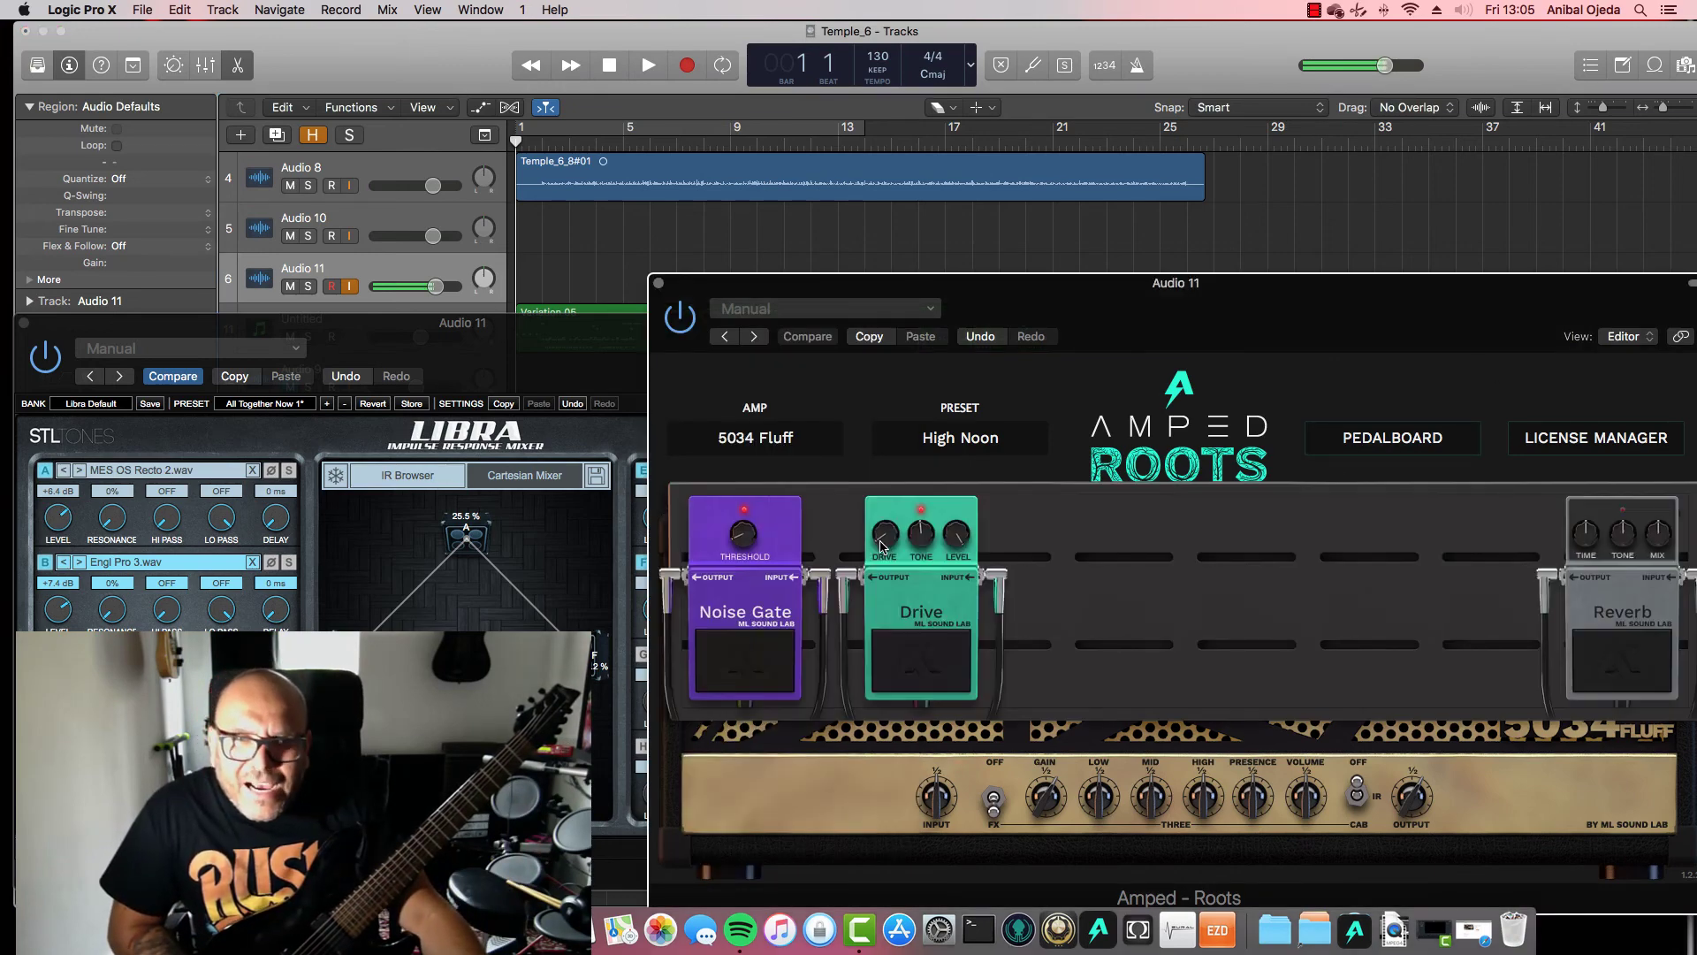
pyautogui.moveTo(880, 546); pyautogui.dragTo(871, 533)
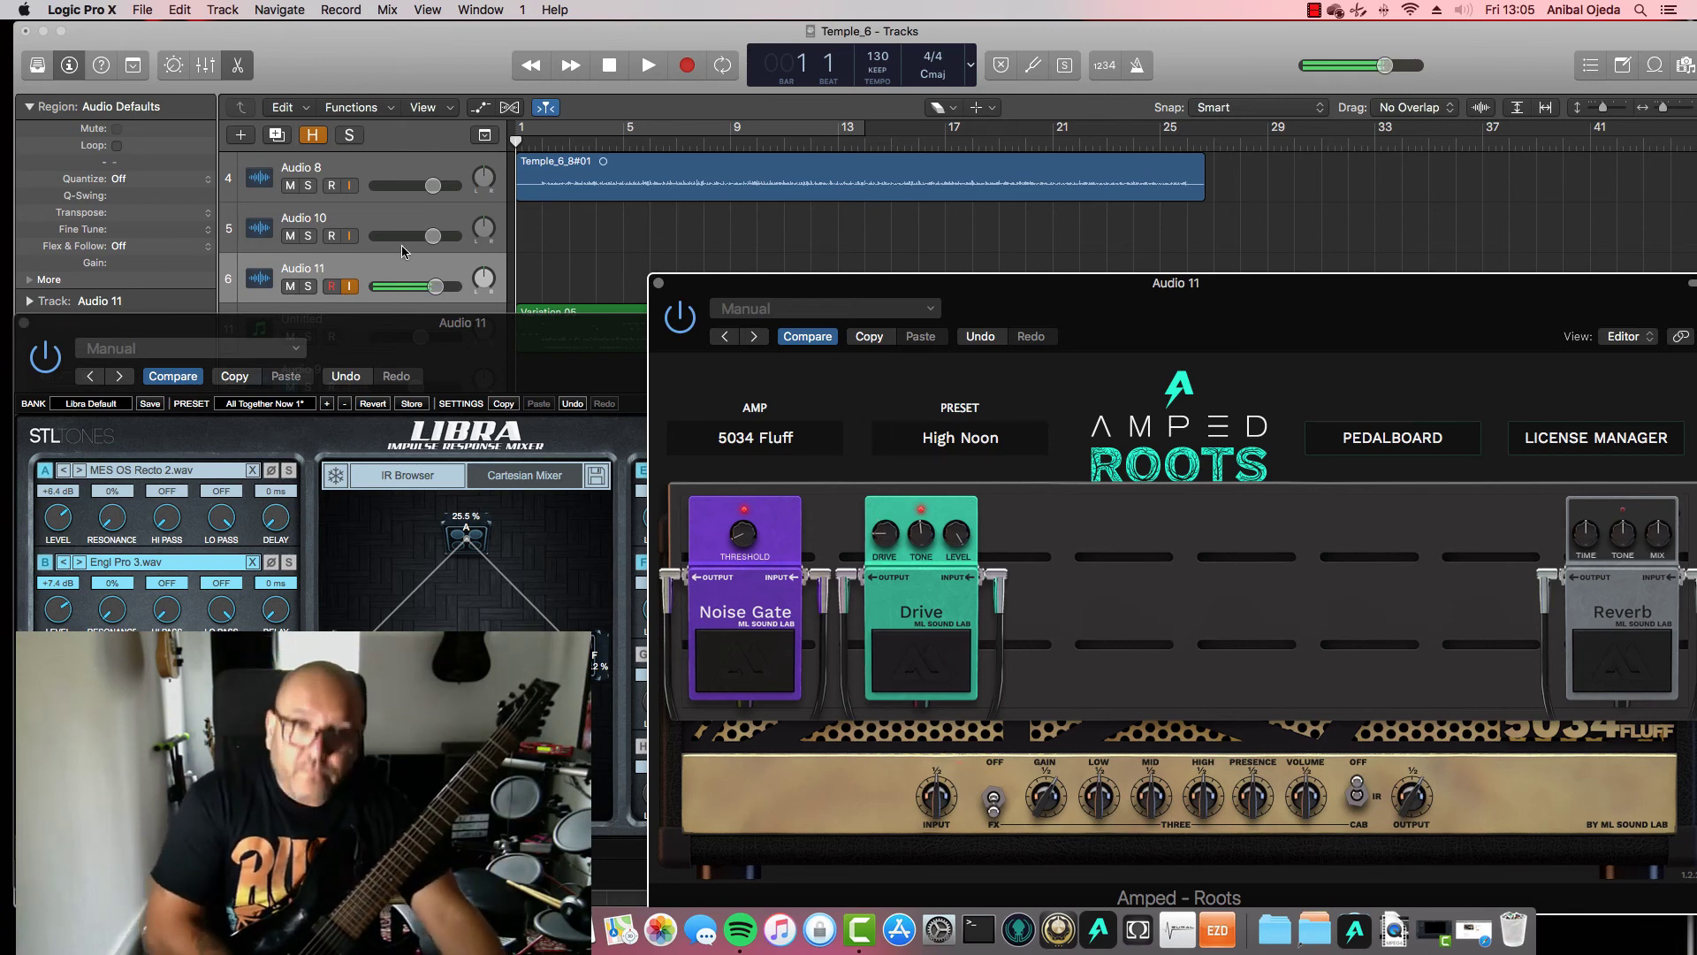
pyautogui.click(352, 286)
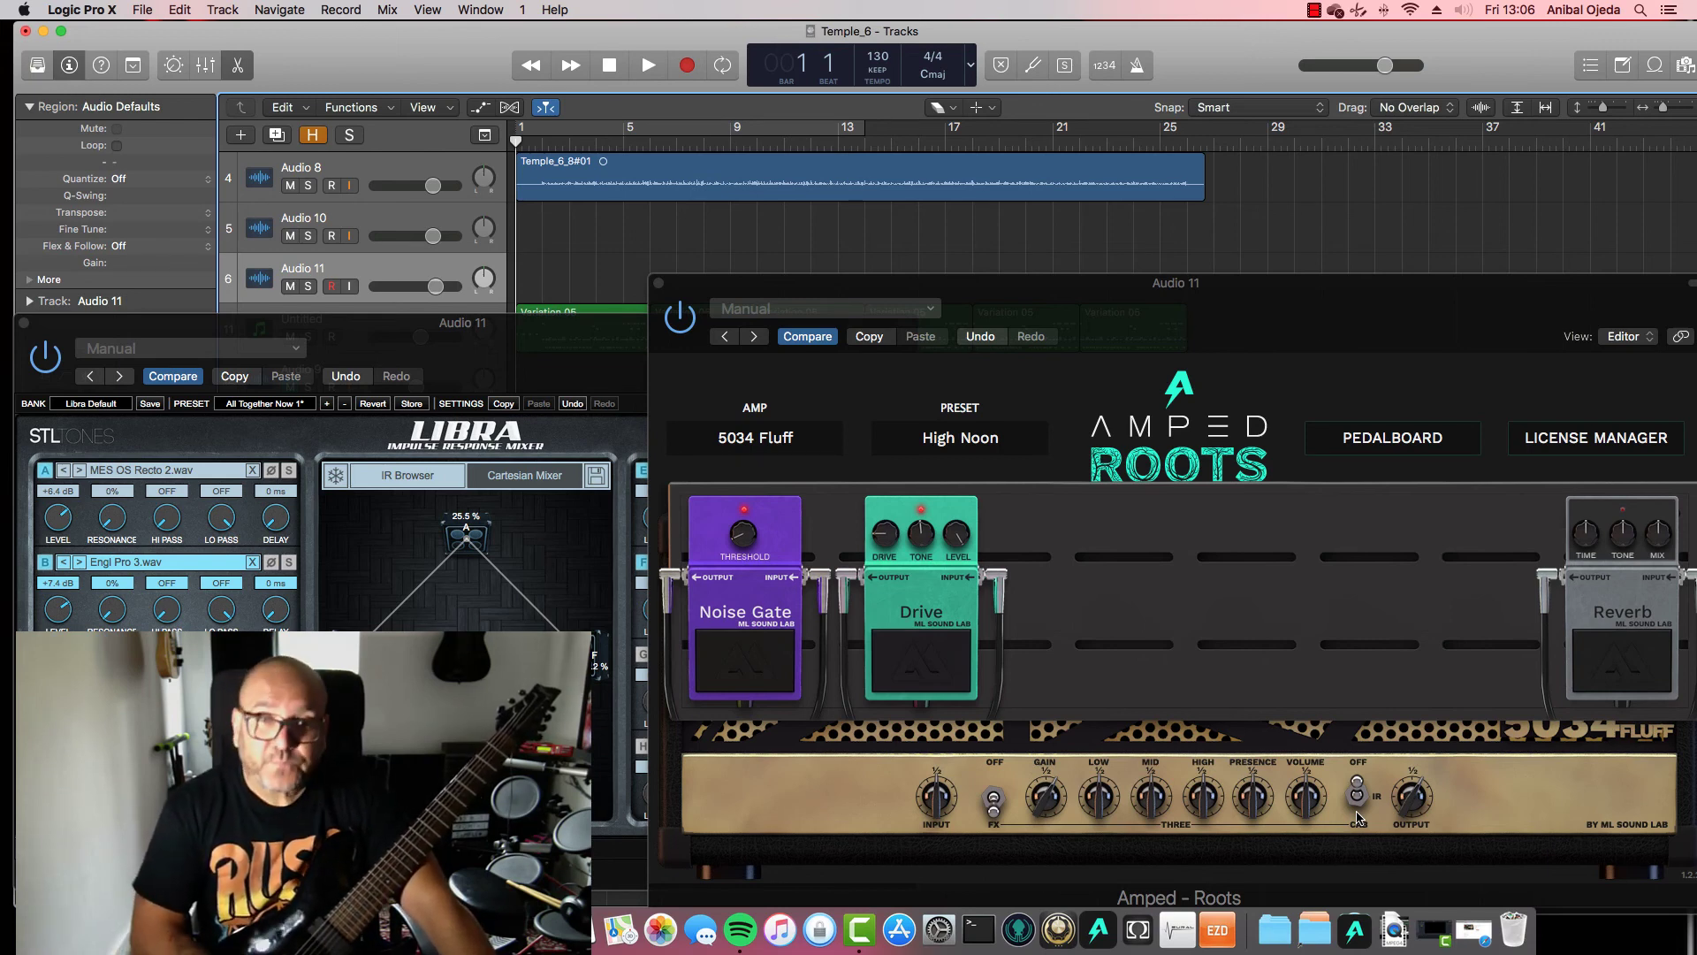
# Add a Flanger after Ignite Libra and set its Intensity to 51%
pyautogui.moveTo(336, 320); pyautogui.dragTo(775, 24)
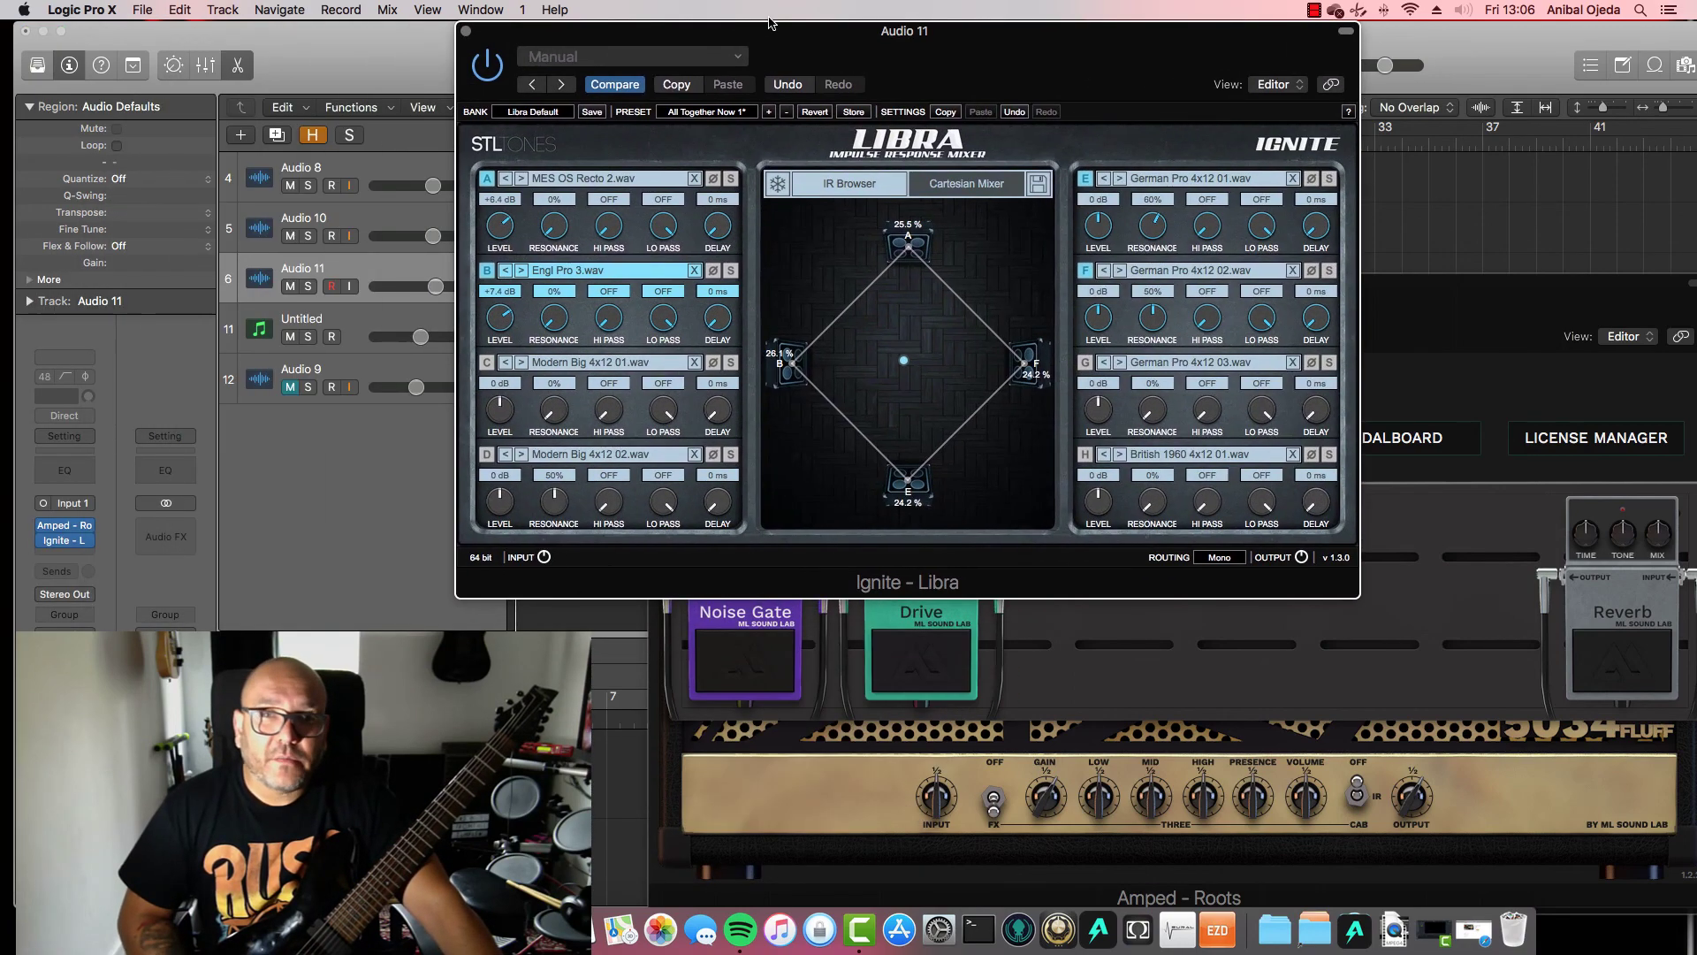
pyautogui.click(85, 556)
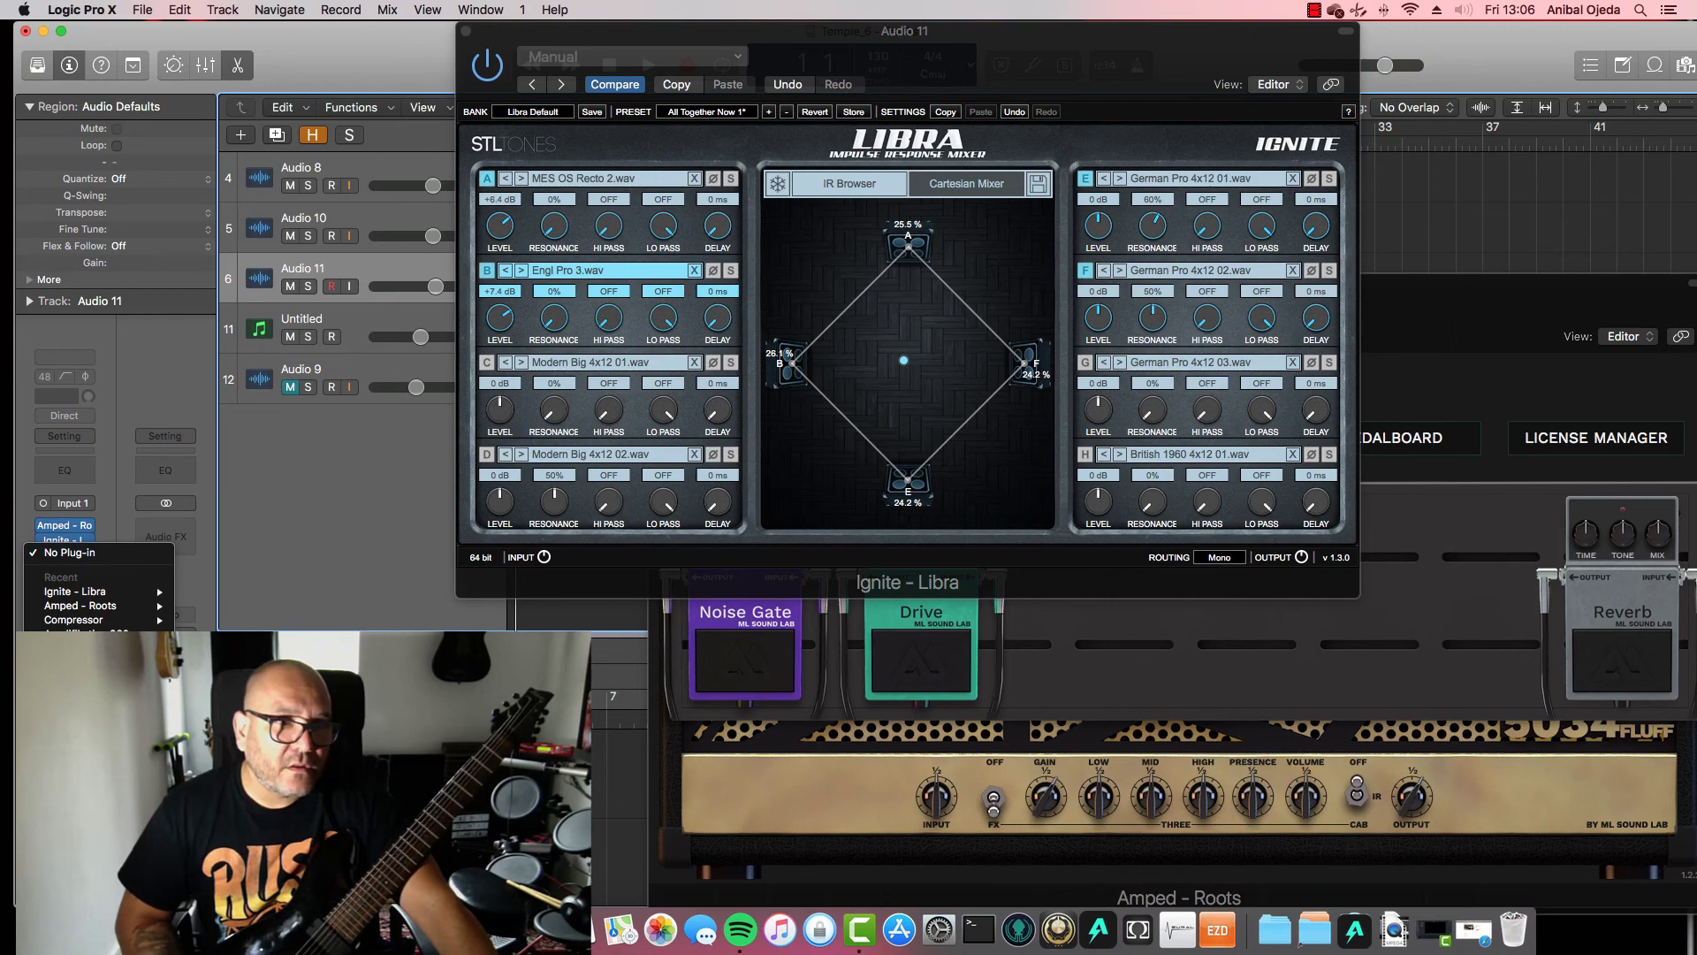
pyautogui.click(230, 743)
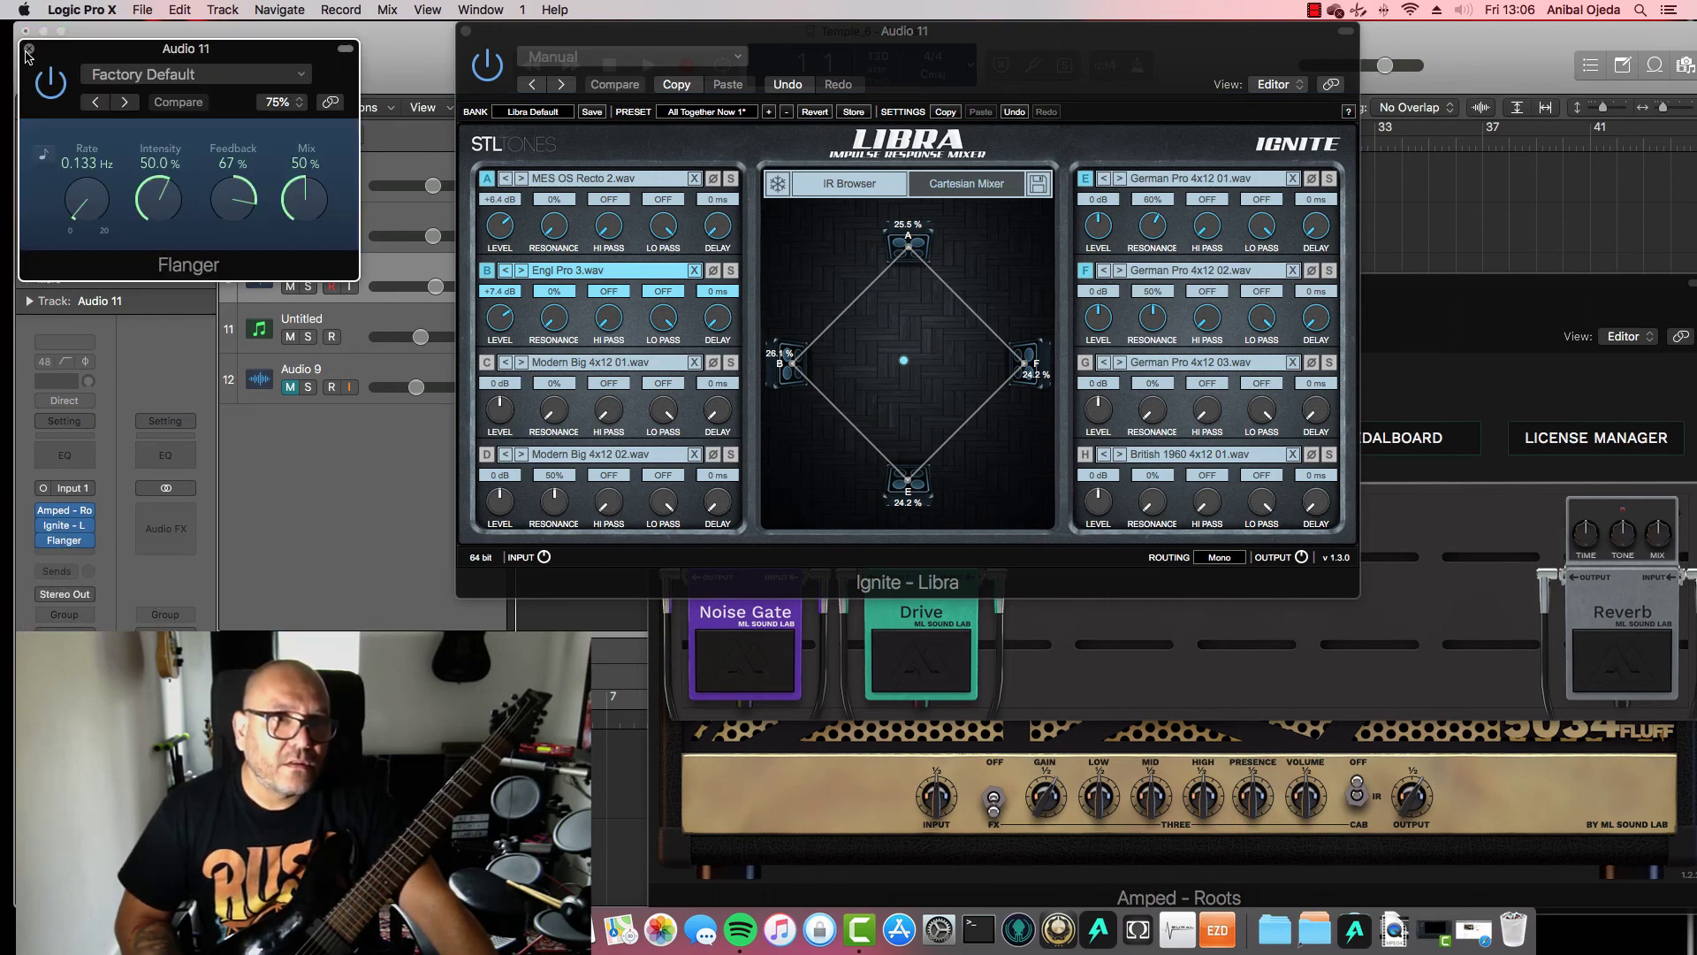
pyautogui.moveTo(140, 195); pyautogui.dragTo(139, 191)
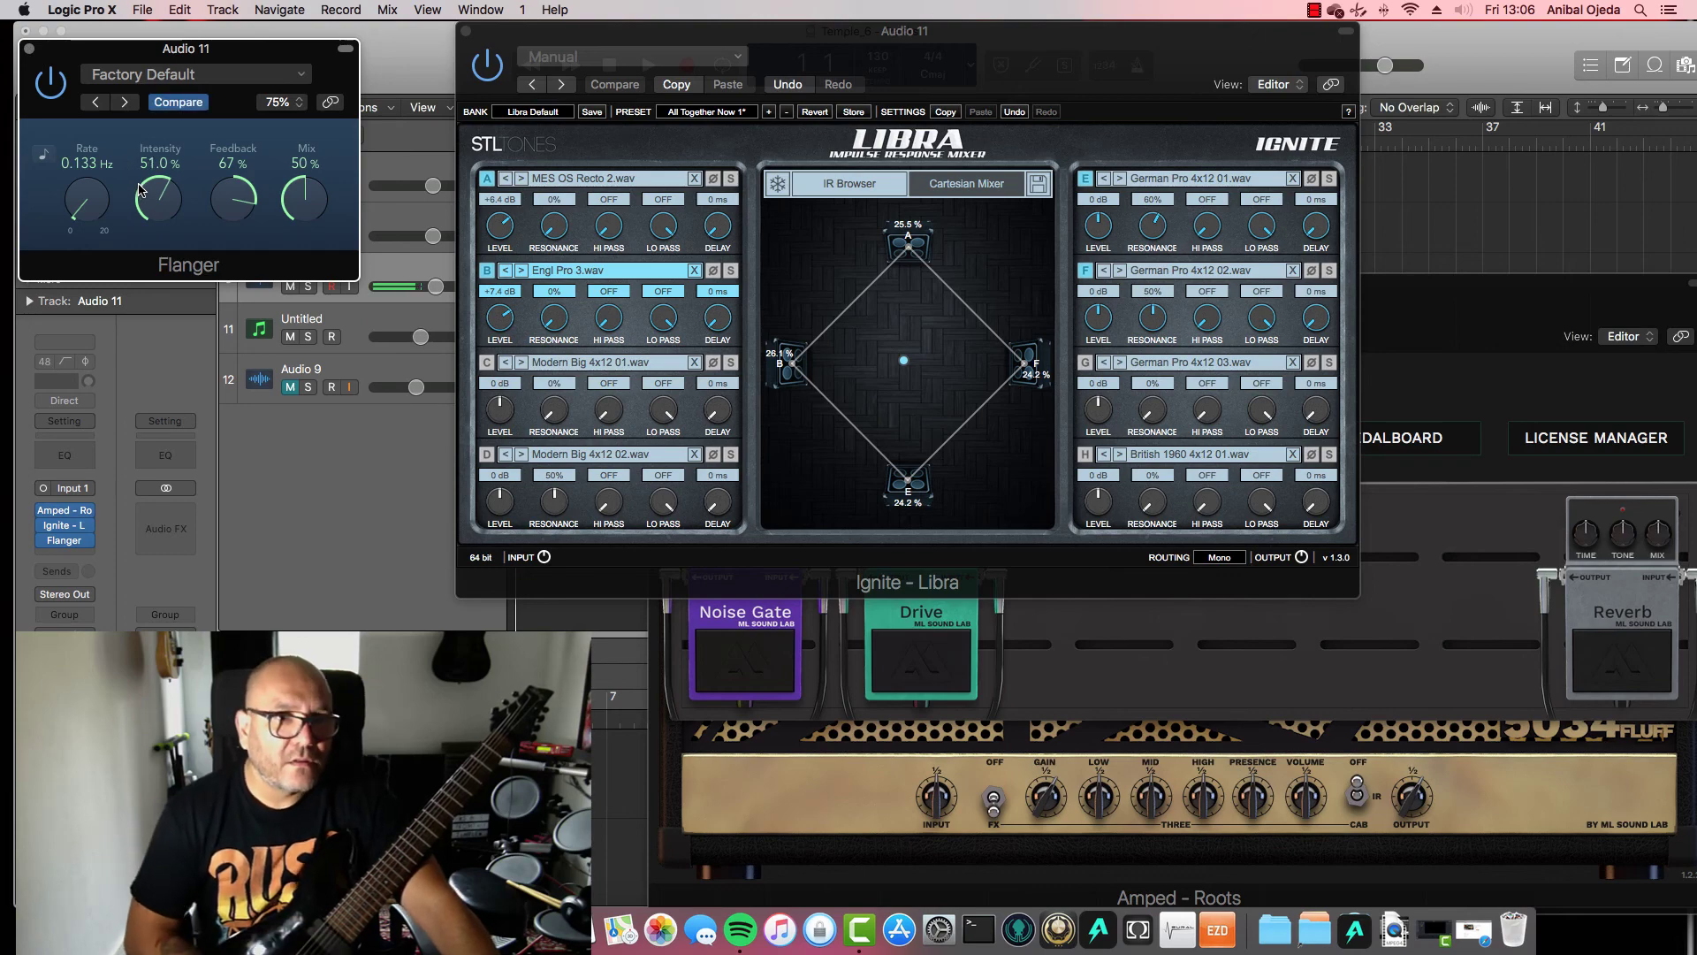
pyautogui.moveTo(190, 55); pyautogui.dragTo(777, 371)
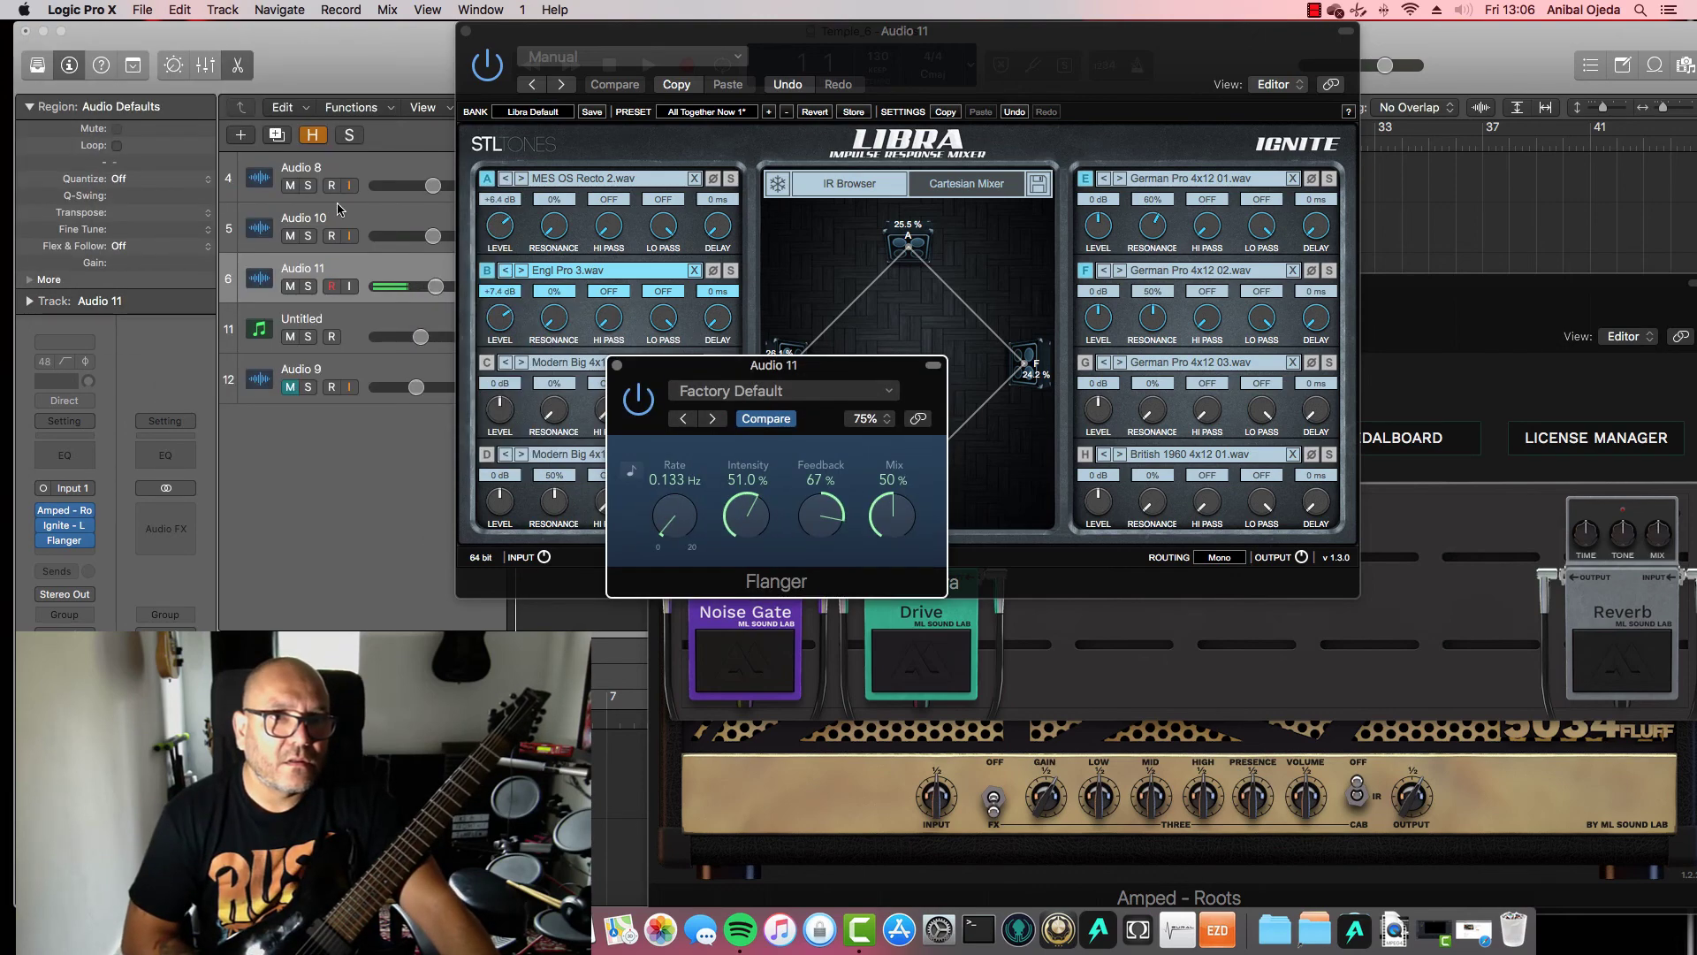
# Reselect Audio 11, turn input monitoring back on, and lower the Flanger Mix to 29%
pyautogui.click(396, 221)
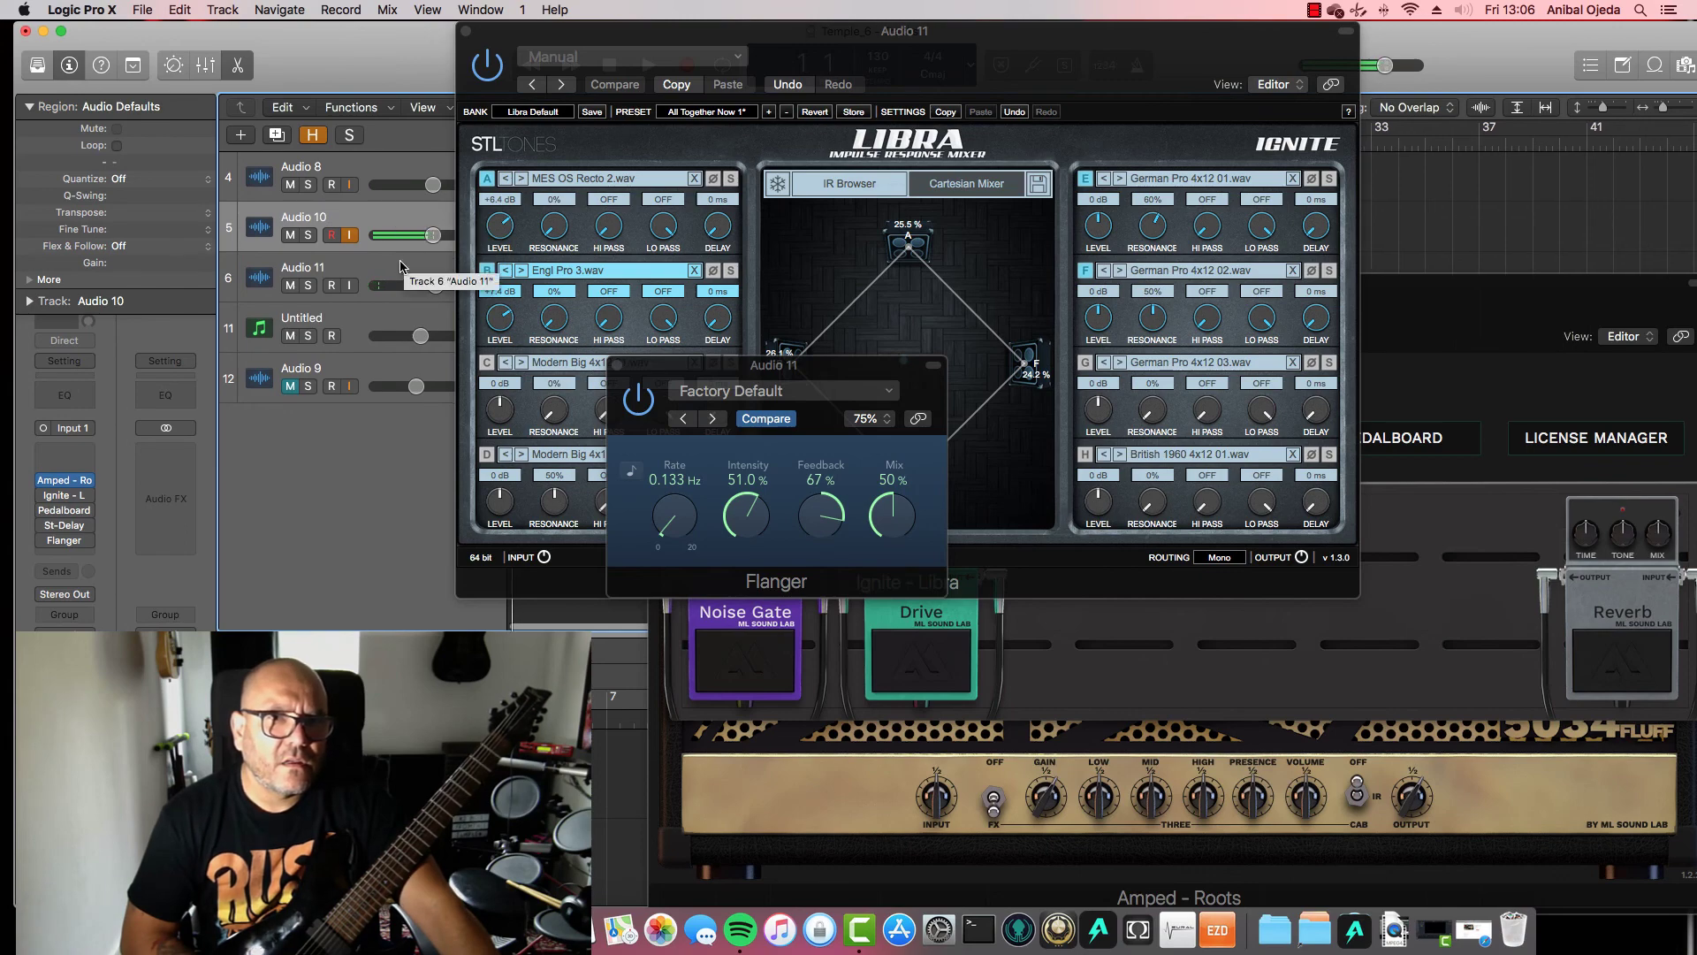
pyautogui.click(356, 290)
pyautogui.click(354, 287)
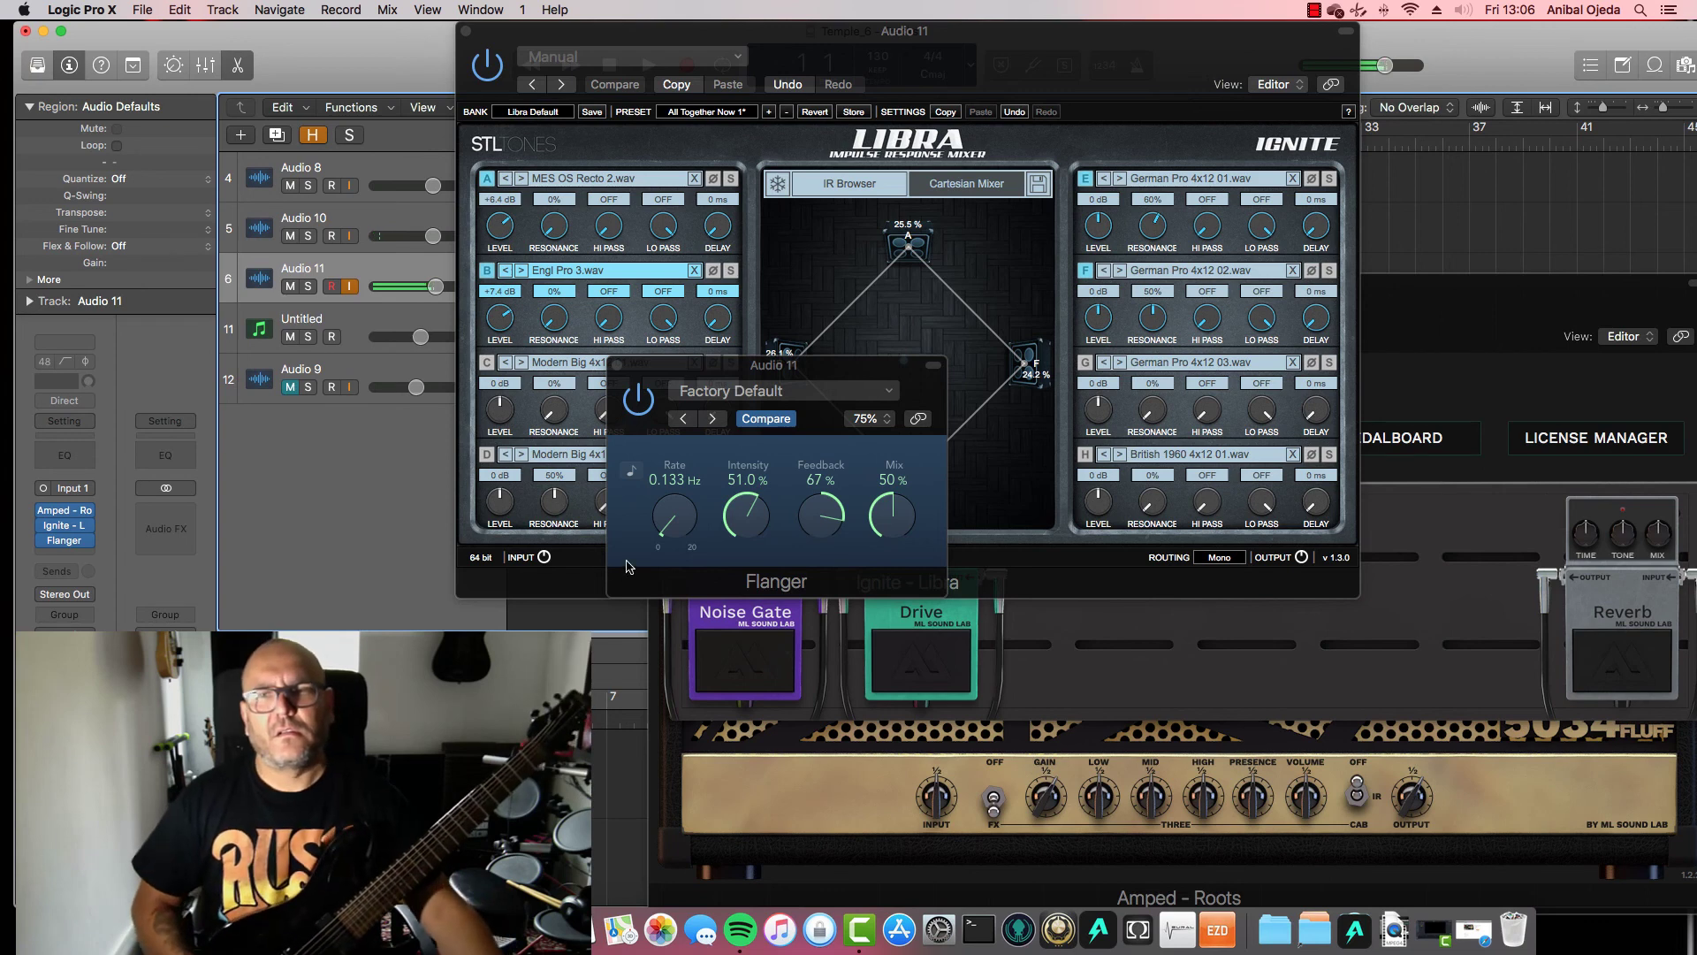
pyautogui.moveTo(876, 508); pyautogui.dragTo(871, 560)
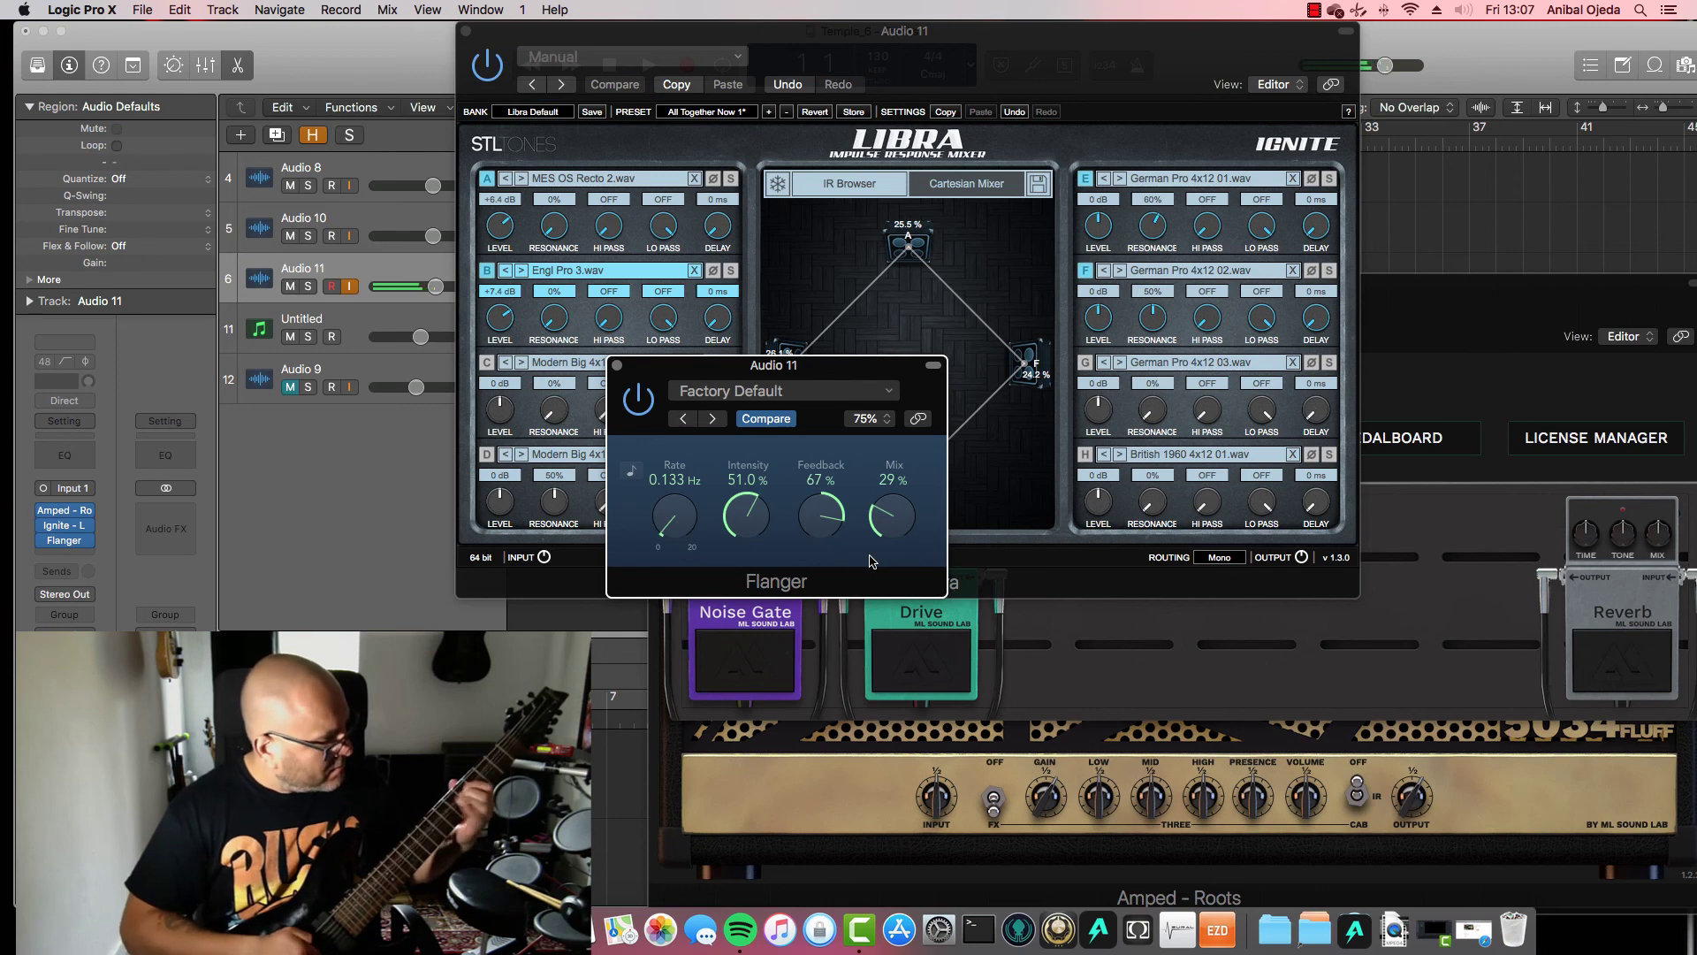
pyautogui.click(60, 554)
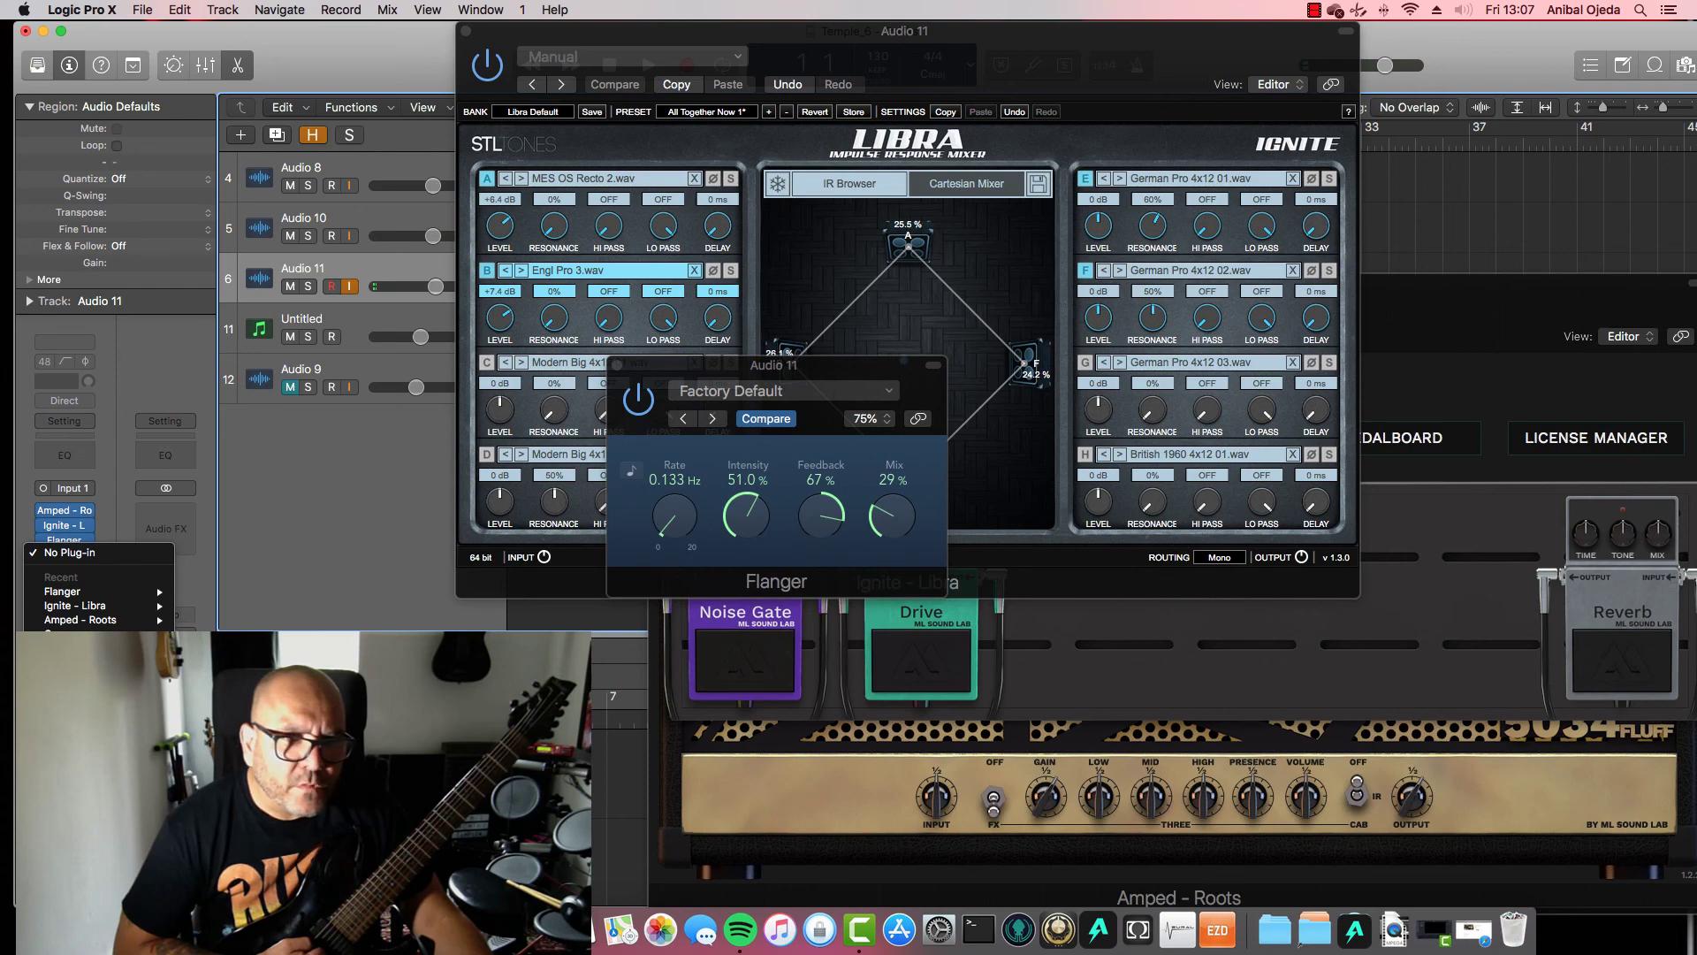
# Insert a Factory Default Stereo Delay after the Flanger and switch the Flanger back on to compare
pyautogui.click(289, 173)
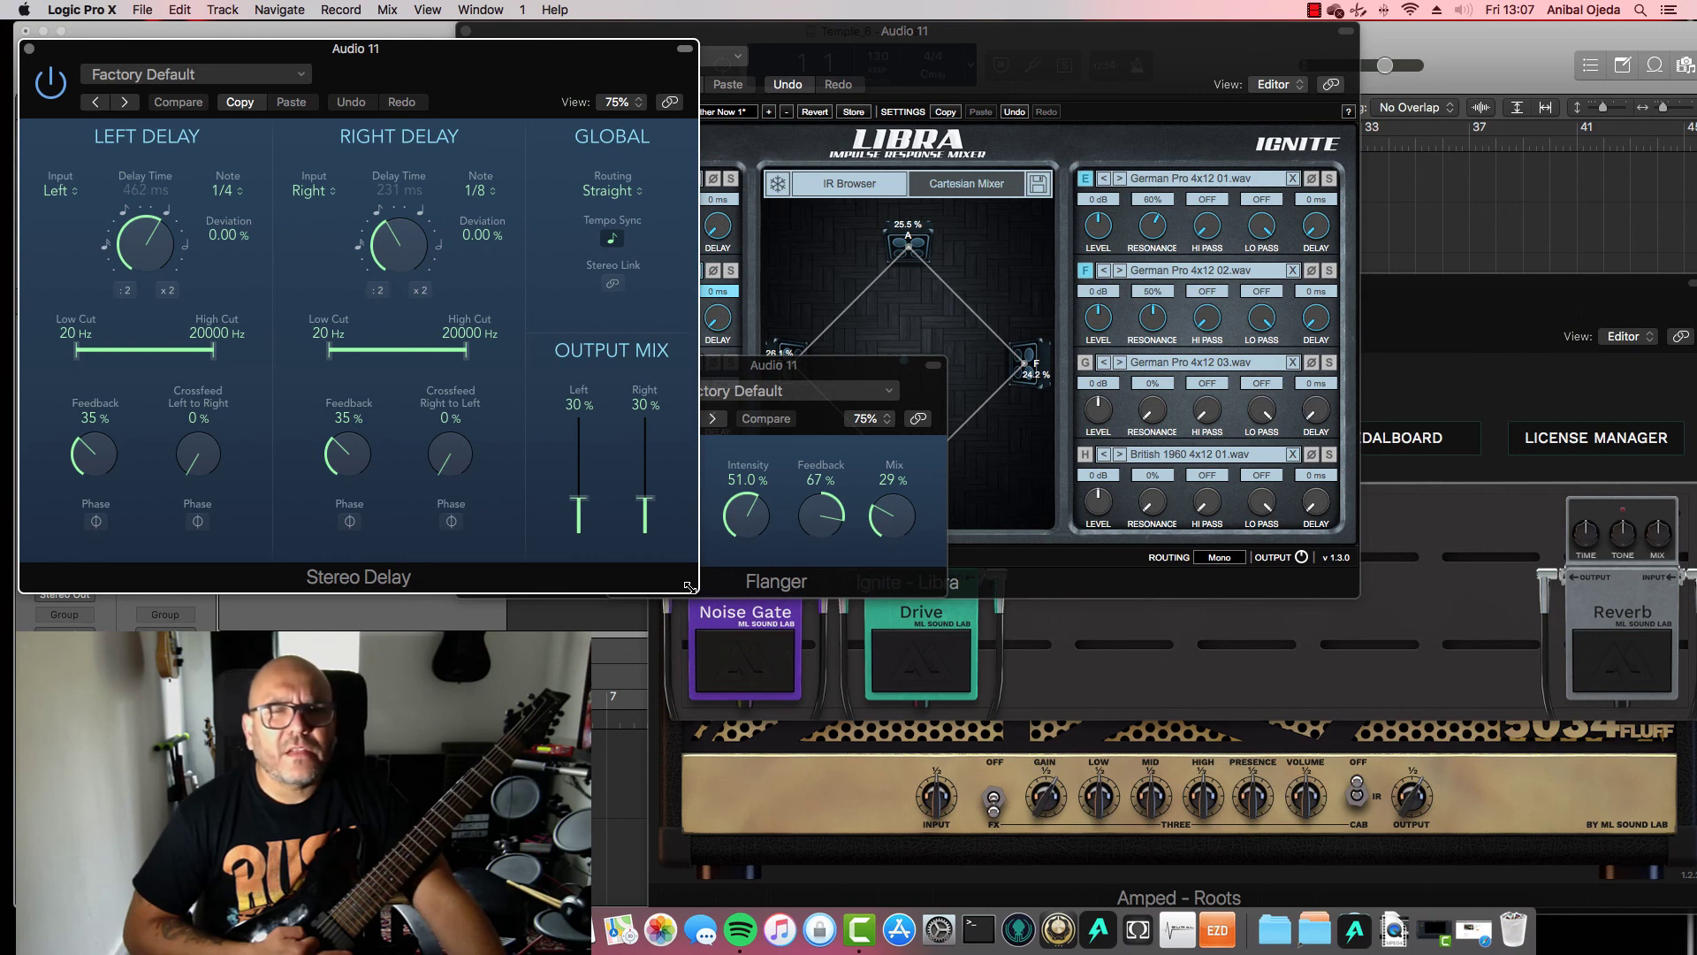
pyautogui.click(772, 373)
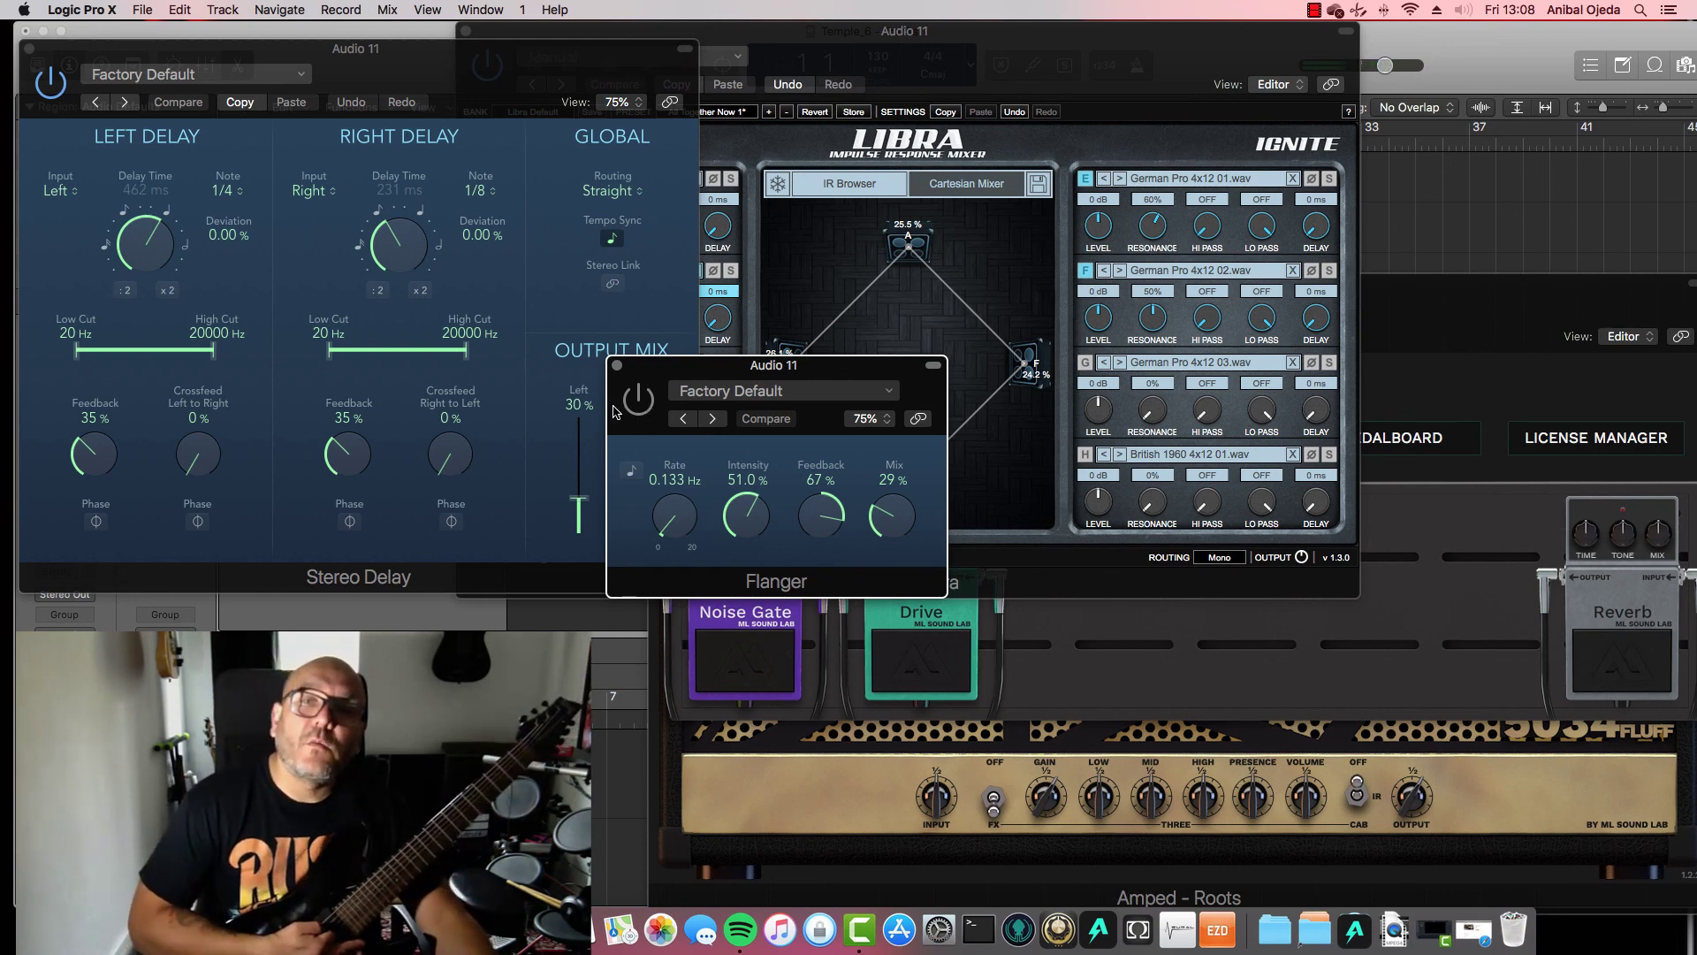
pyautogui.click(641, 402)
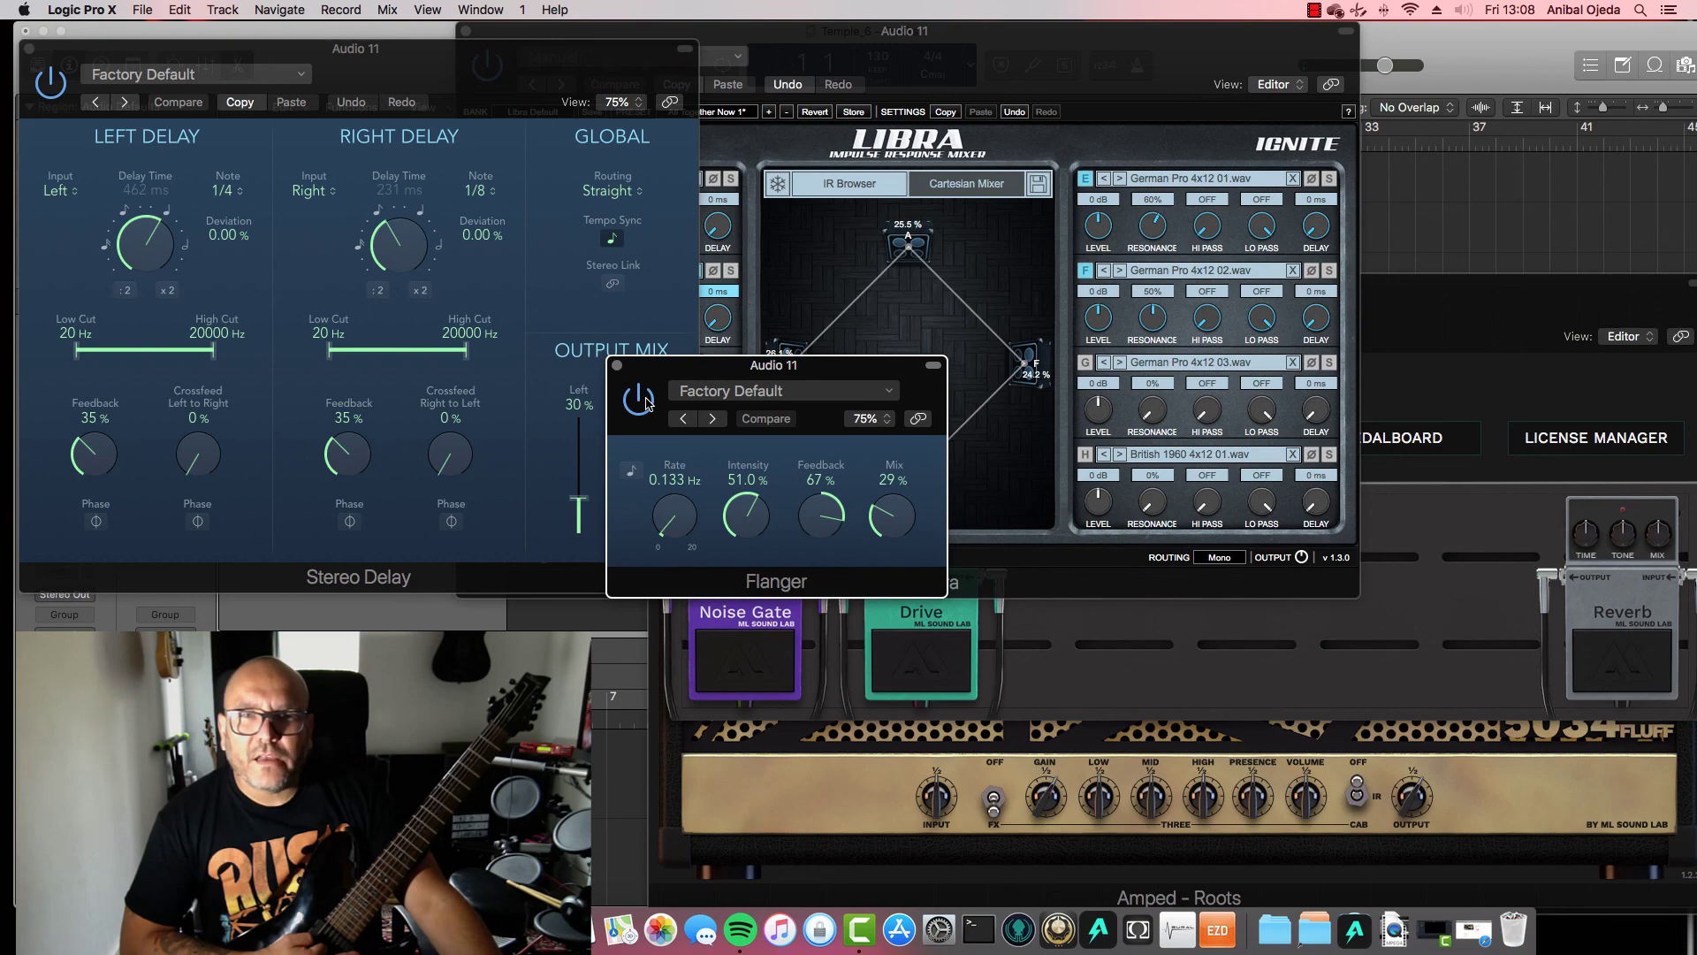
# Bypass the Stereo Delay for comparison, move its window aside, and disable Audio 11 input monitoring
pyautogui.click(50, 83)
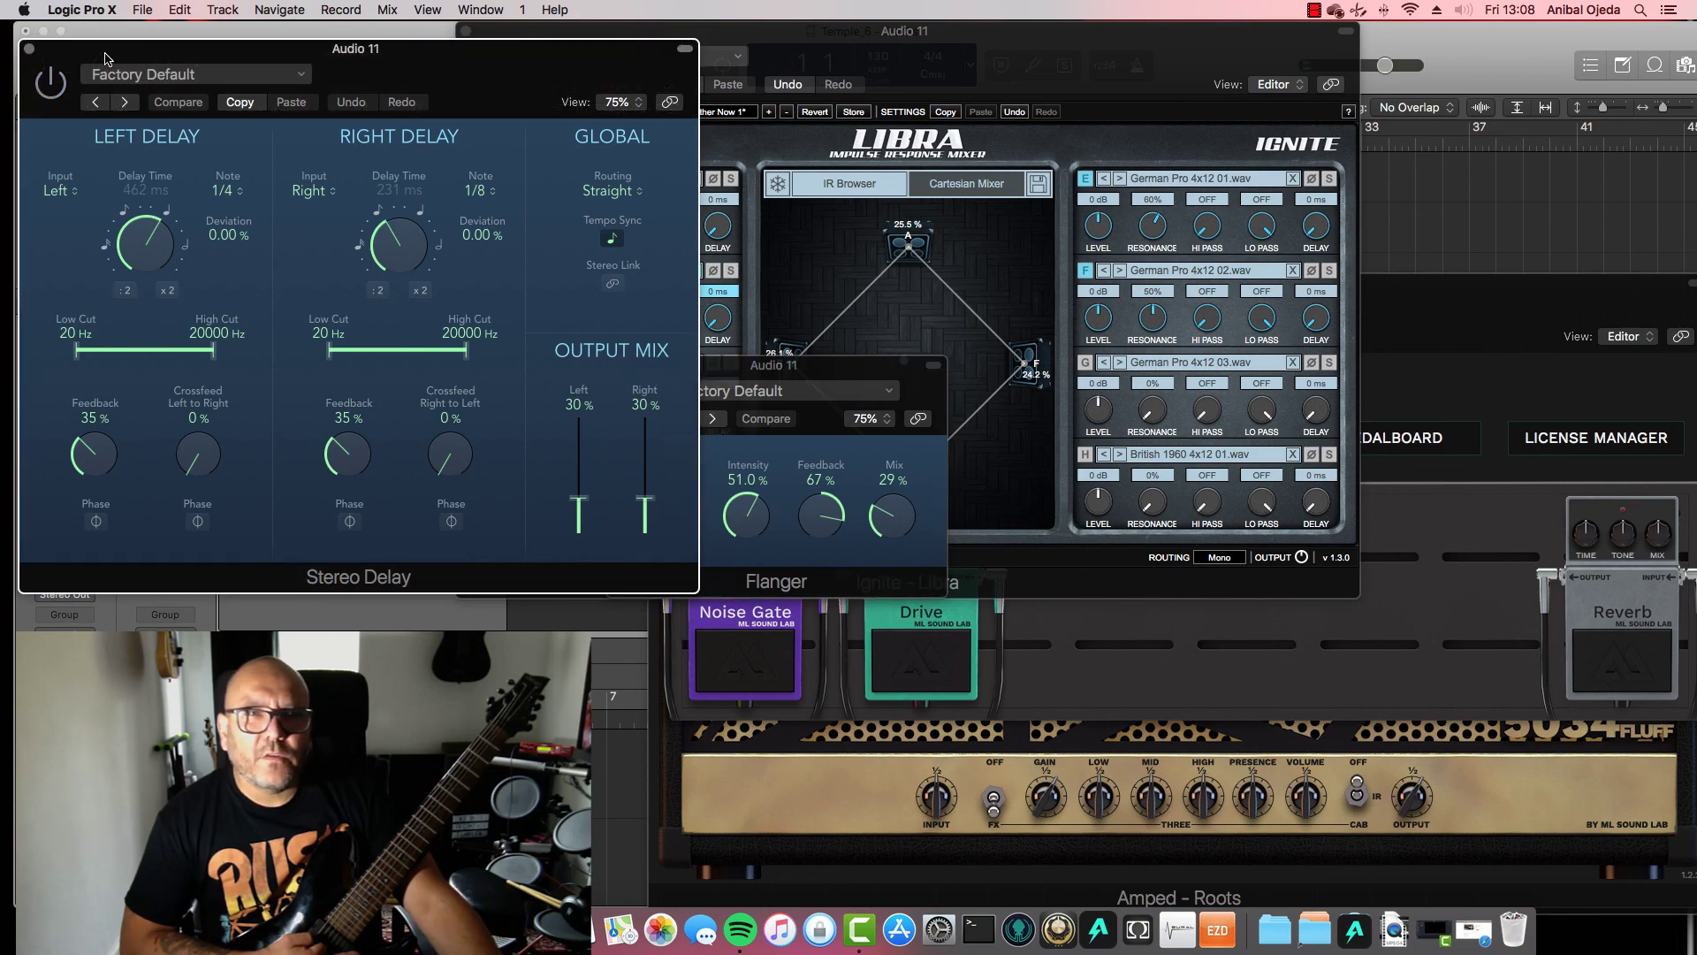
pyautogui.moveTo(105, 58); pyautogui.dragTo(100, 431)
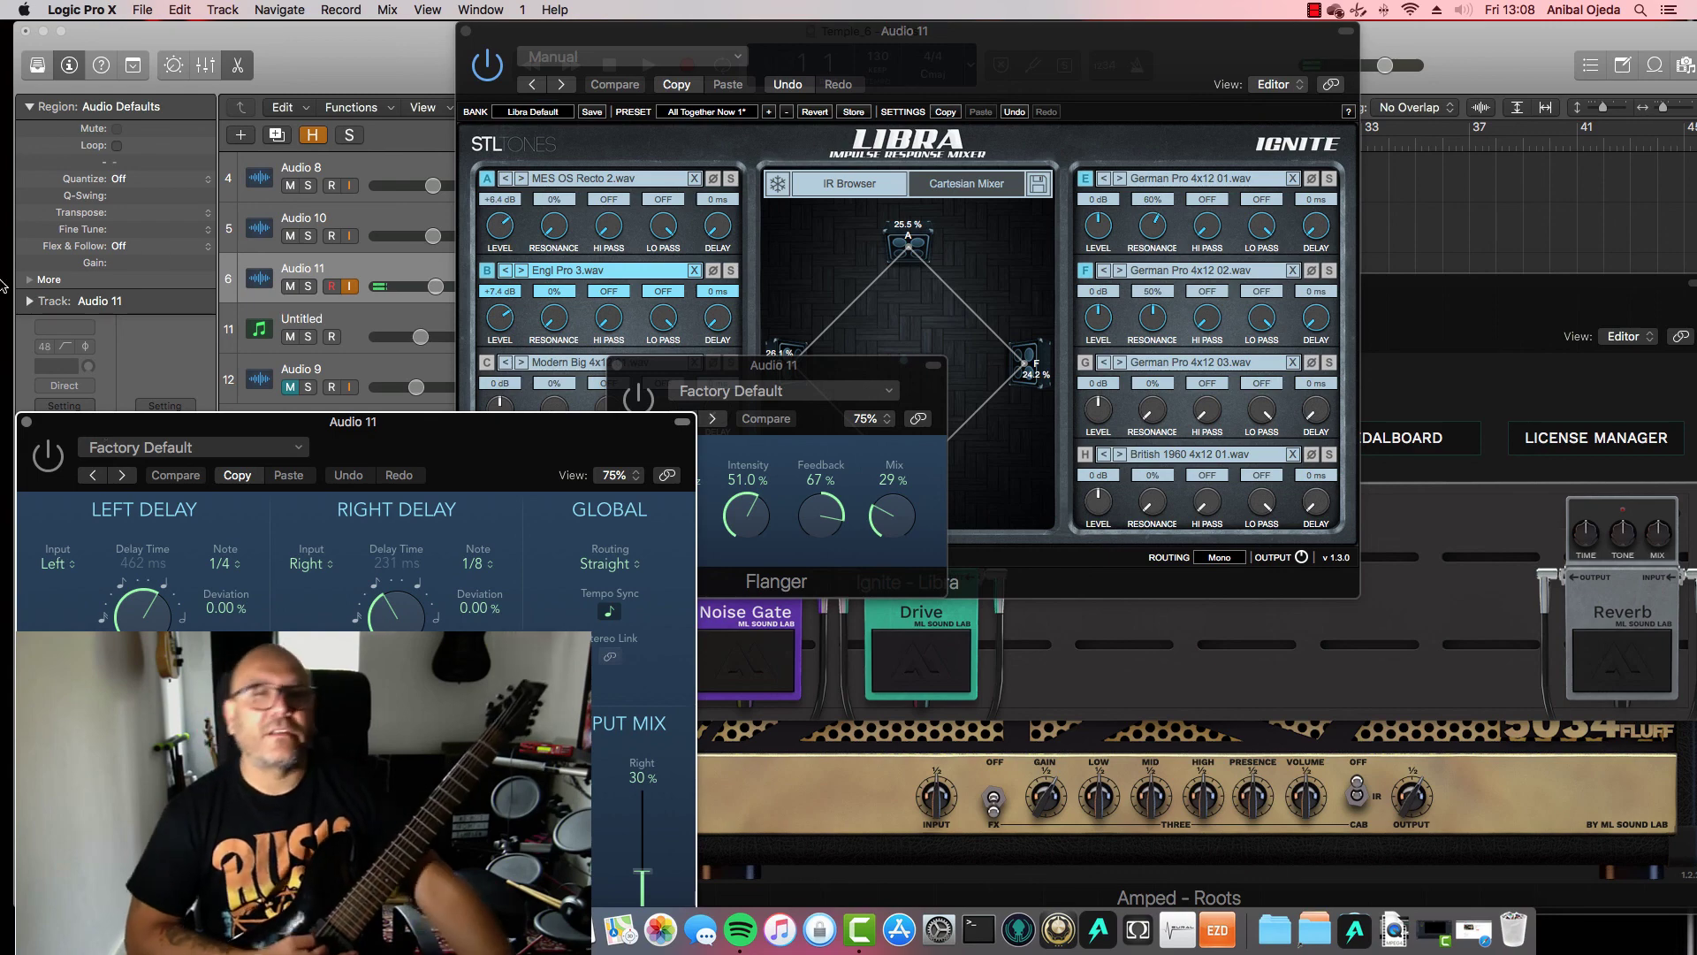
pyautogui.click(351, 286)
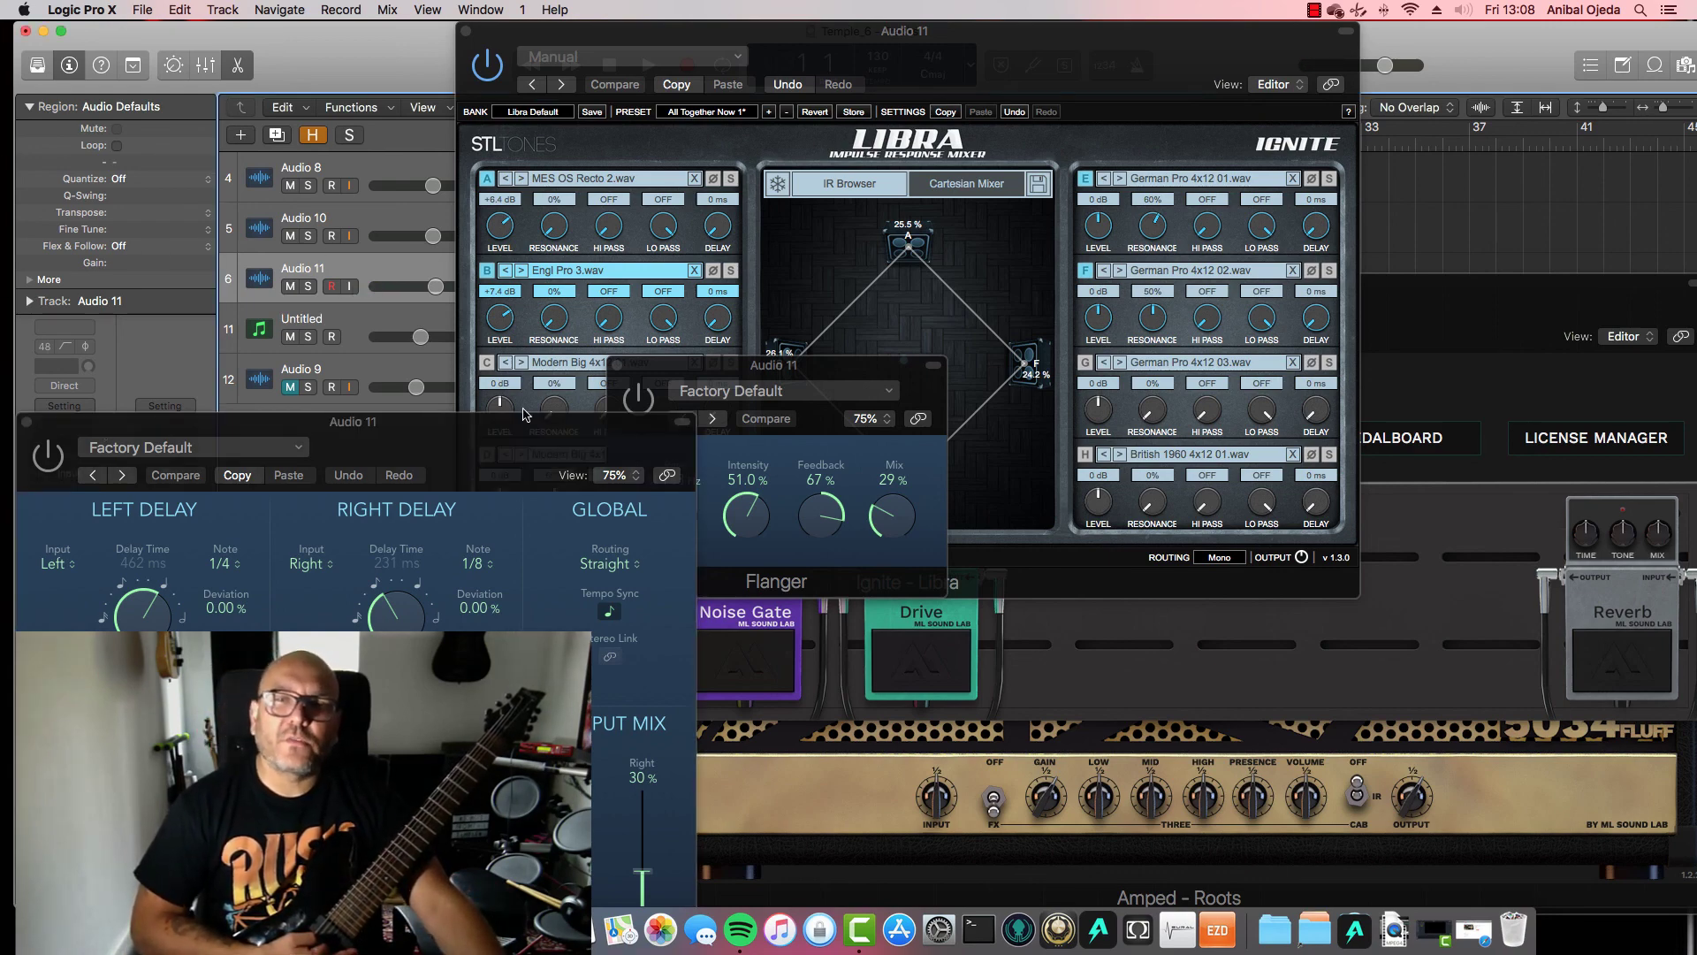